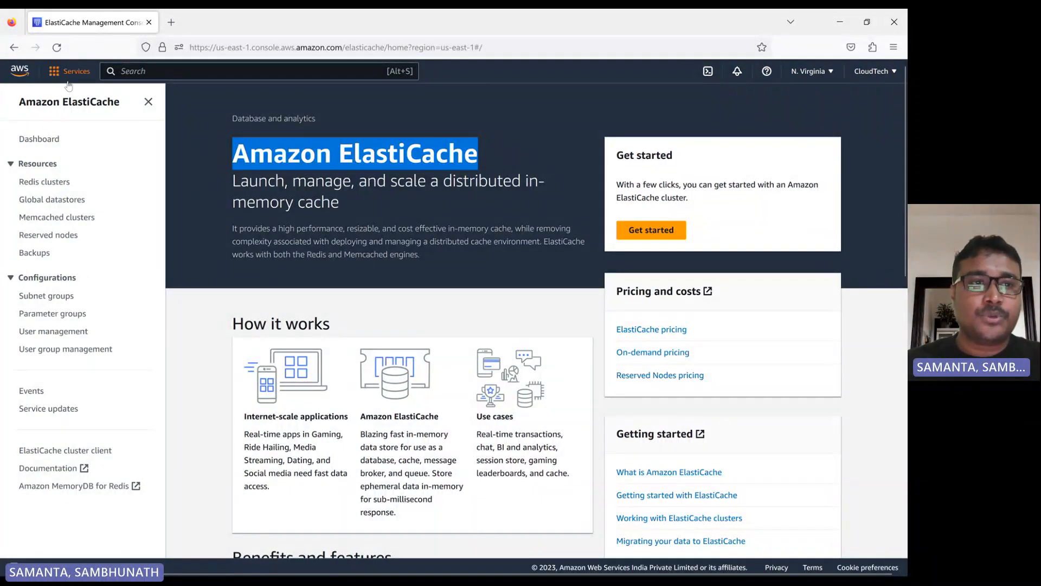
# - Read through the Amazon ElastiCache overview page, including its description, how it works, benefits and use cases
pyautogui.click(133, 70)
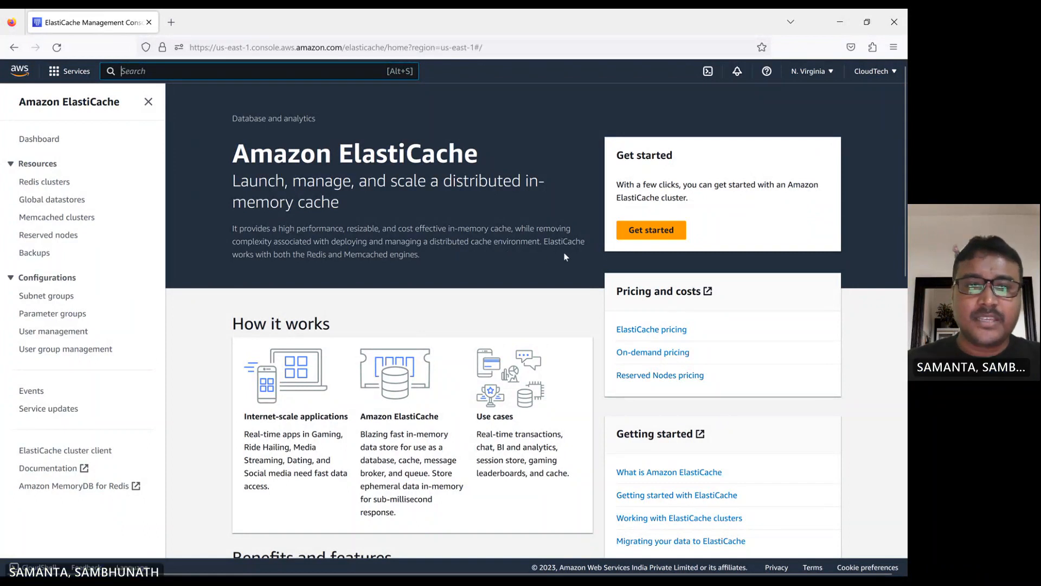
pyautogui.moveTo(444, 259); pyautogui.dragTo(232, 227)
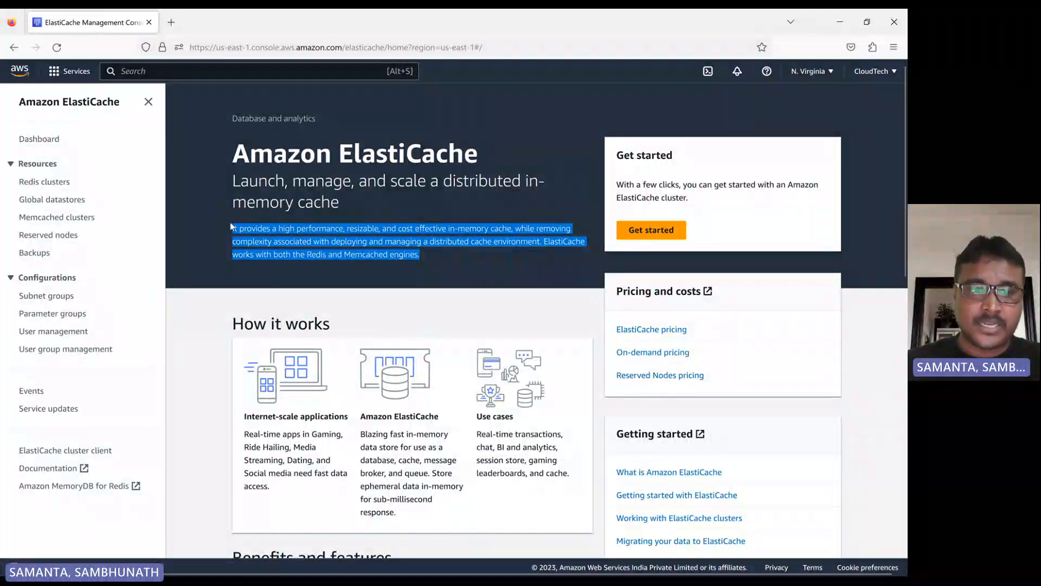
pyautogui.scroll(-3, 230, 227)
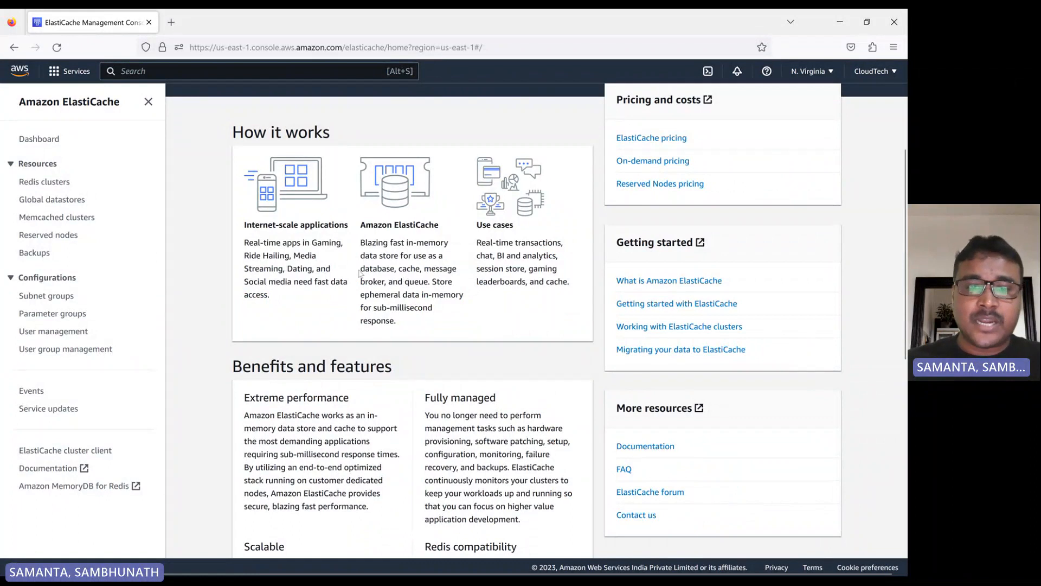
pyautogui.scroll(-3, 361, 274)
pyautogui.scroll(-4, 365, 272)
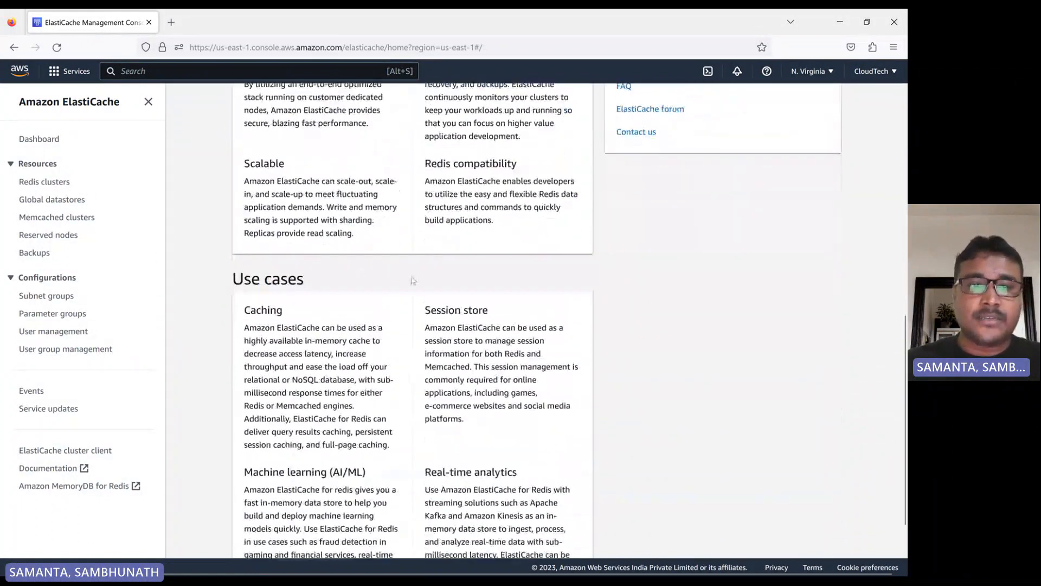
pyautogui.scroll(5, 348, 279)
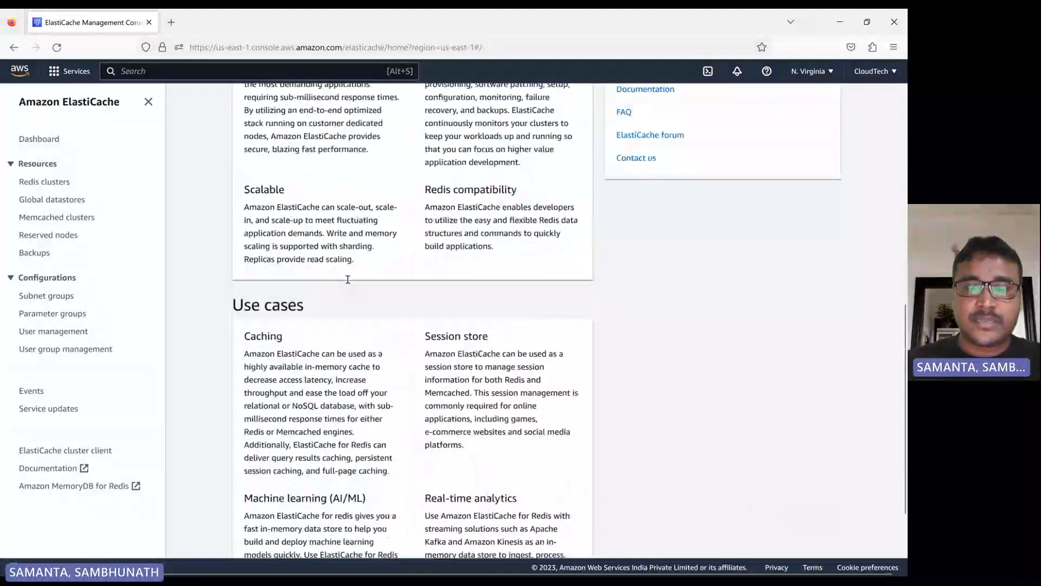
pyautogui.scroll(-5, 348, 279)
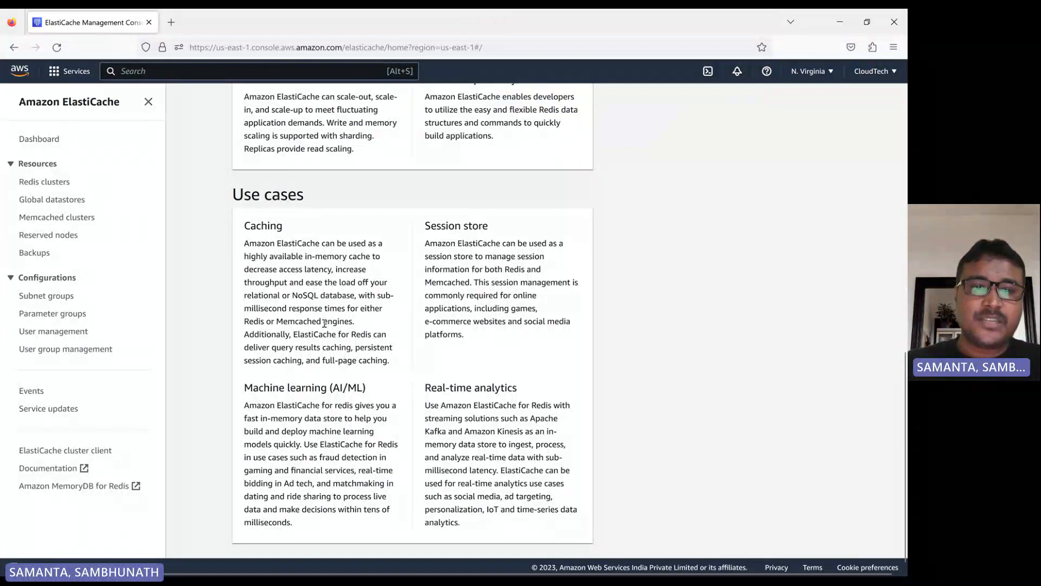
pyautogui.scroll(15, 342, 336)
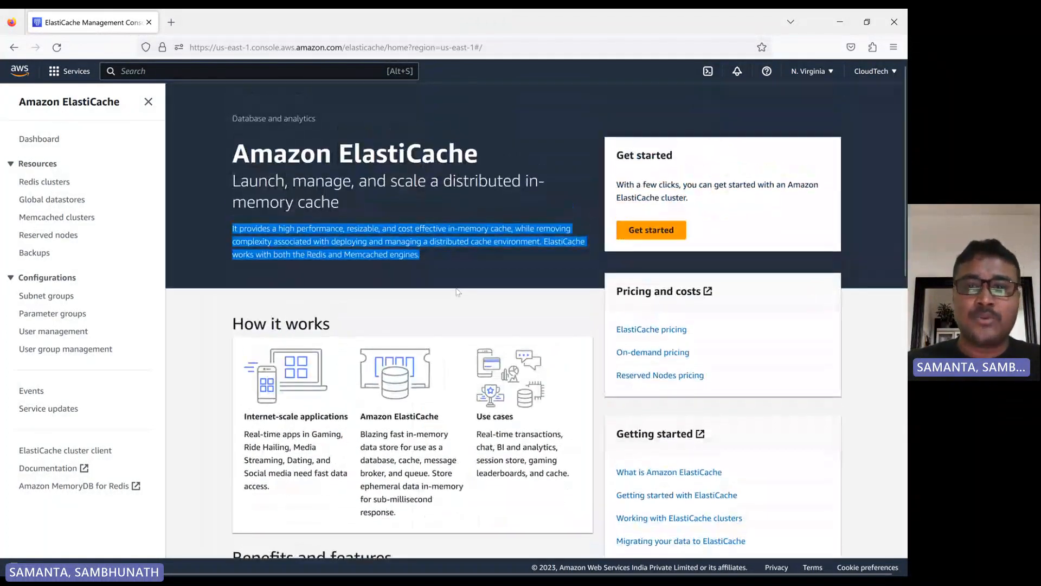
pyautogui.click(459, 292)
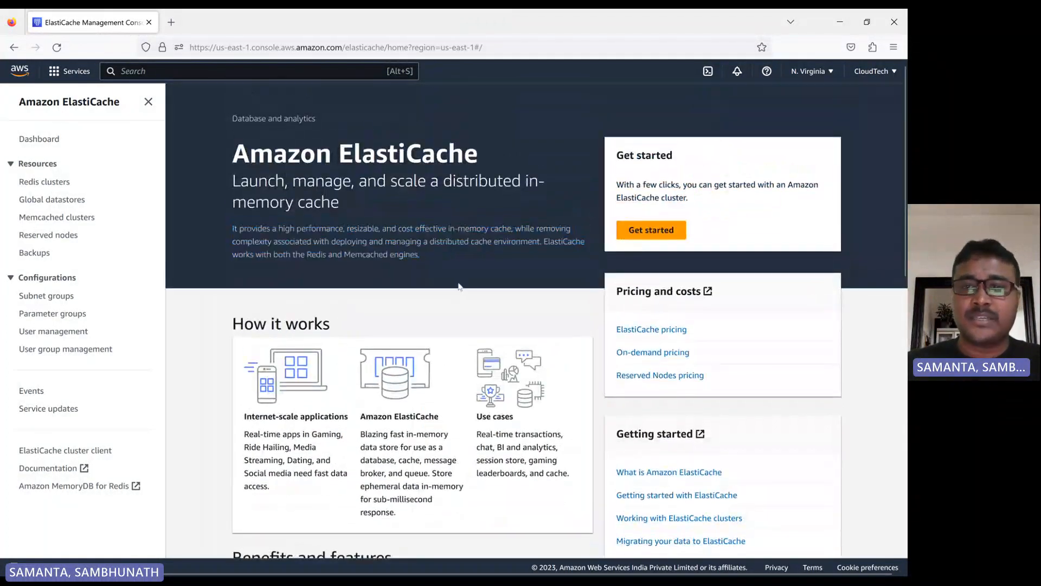
pyautogui.click(656, 239)
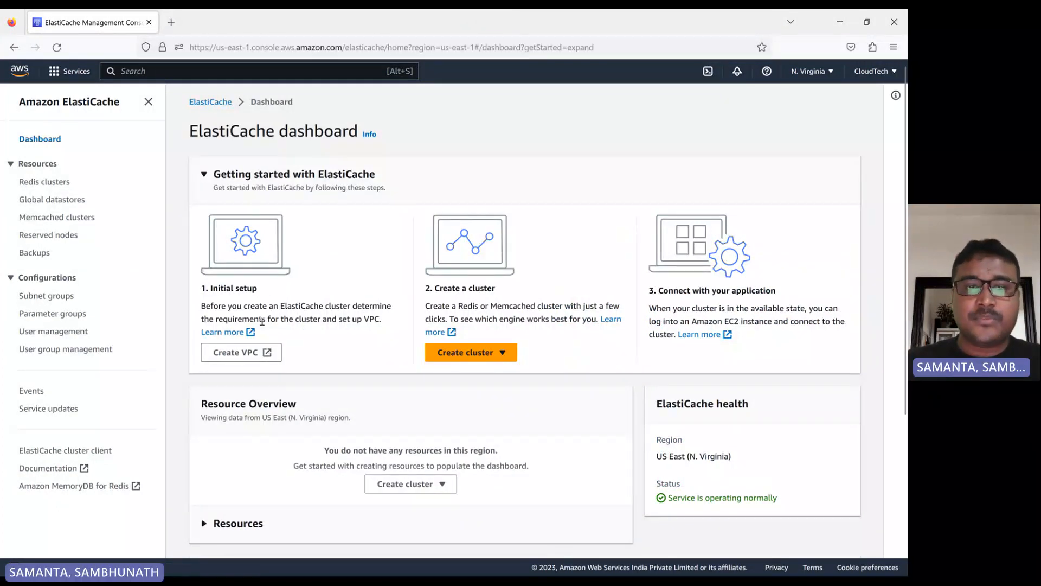
pyautogui.moveTo(386, 321); pyautogui.dragTo(196, 312)
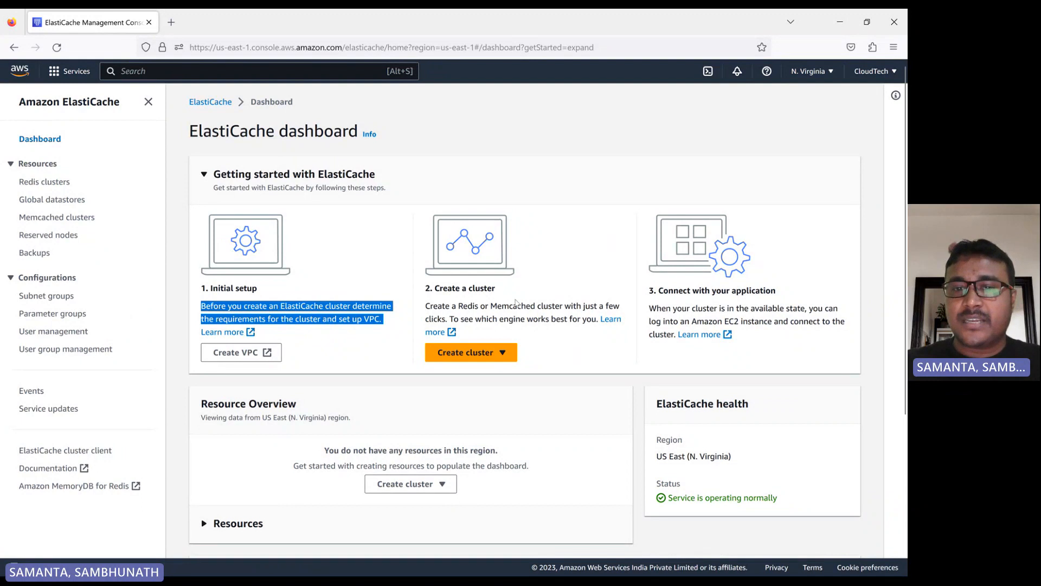
pyautogui.click(489, 352)
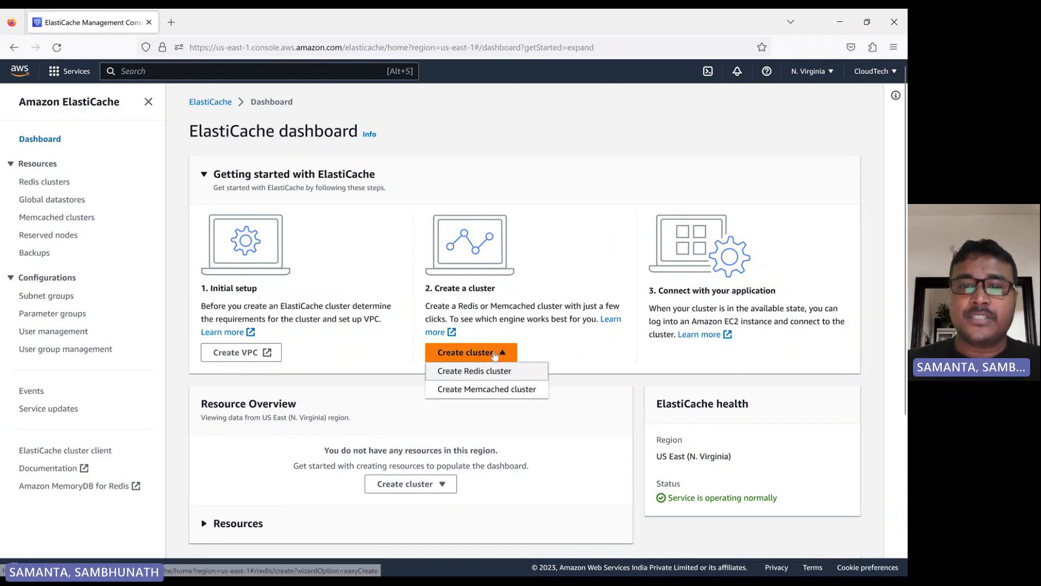
pyautogui.click(488, 371)
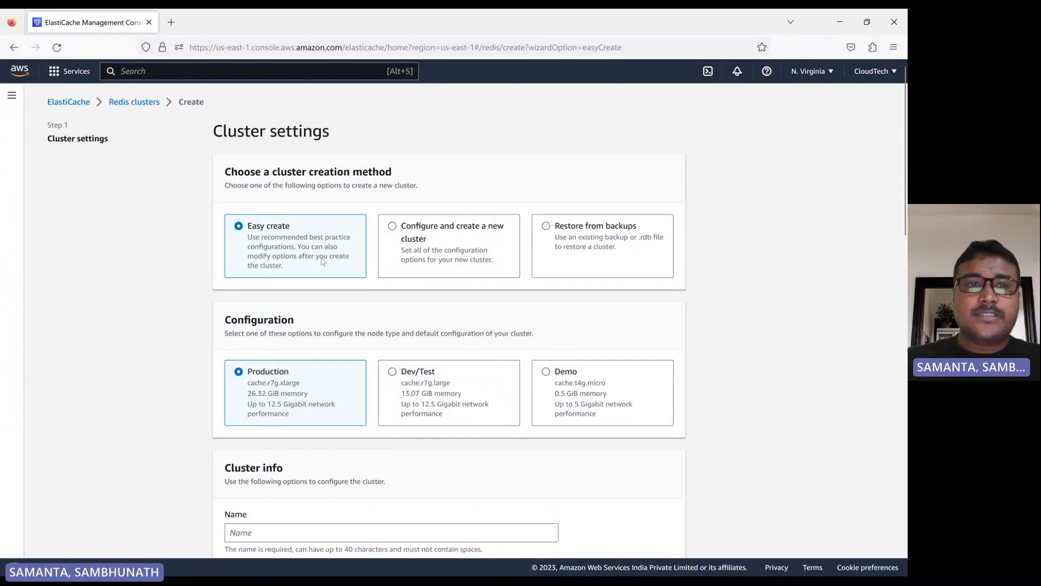
pyautogui.click(134, 102)
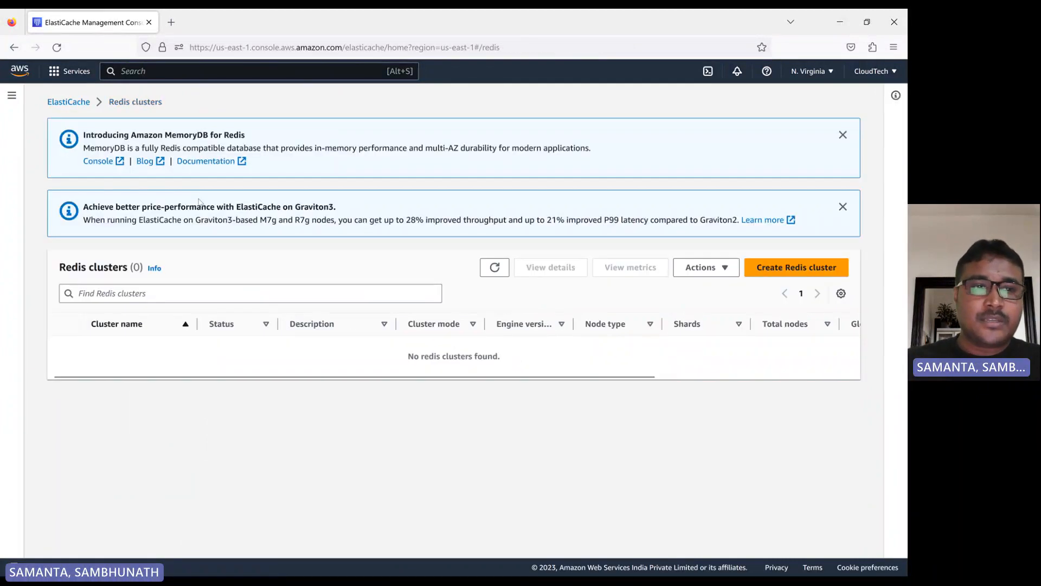
pyautogui.click(66, 102)
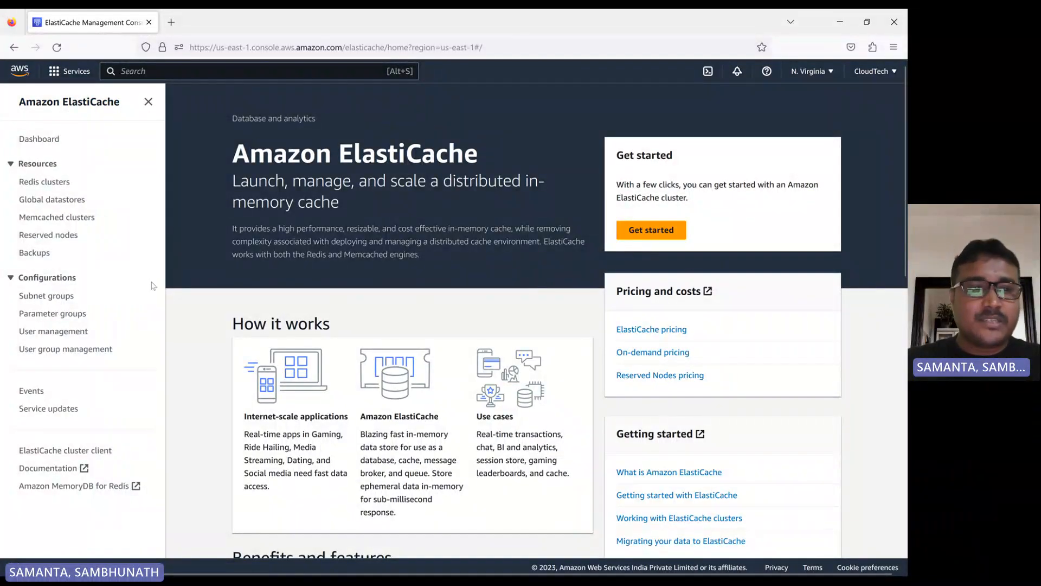
# - Start creating a new ElastiCache subnet group and name it cloudtech-subnet-ec-radis
pyautogui.click(57, 299)
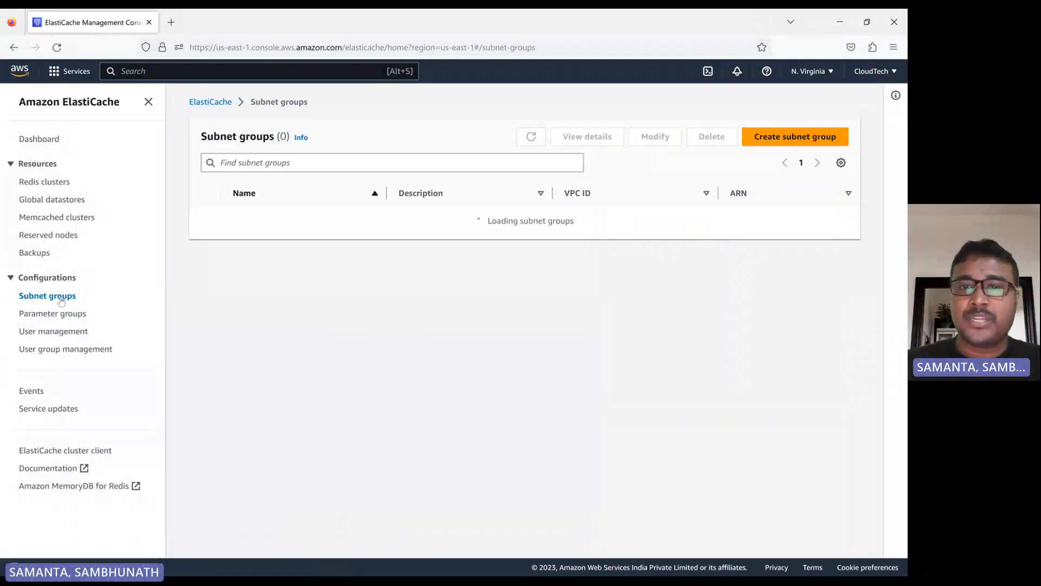
pyautogui.click(775, 137)
pyautogui.click(98, 245)
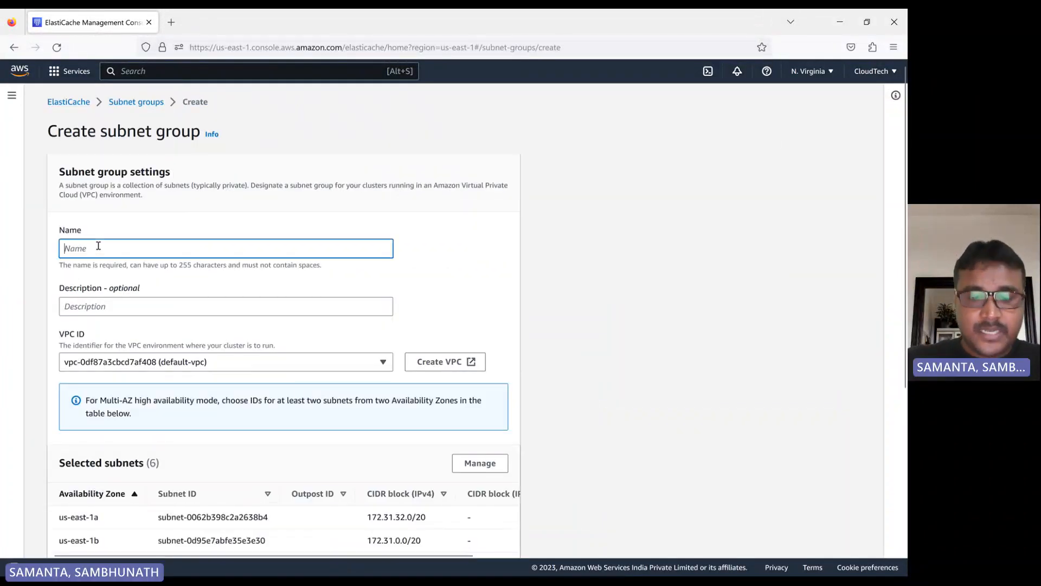
pyautogui.write('cloudtec')
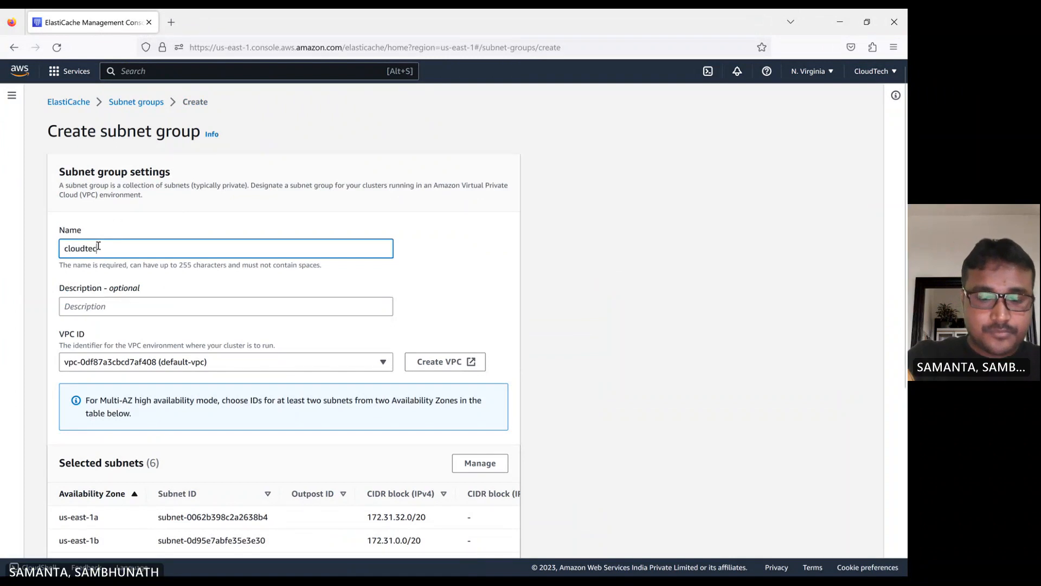
pyautogui.write('h')
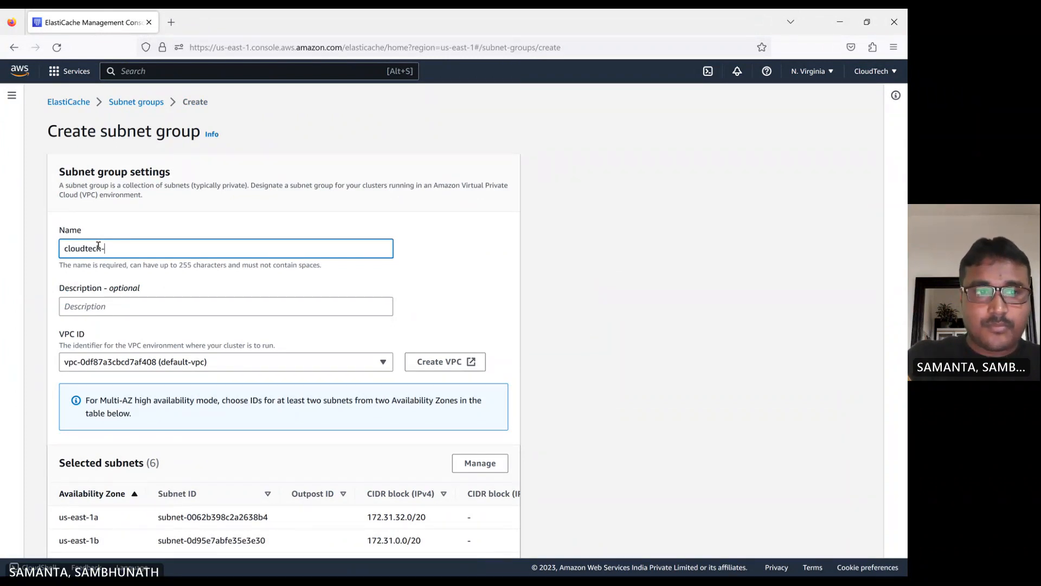
pyautogui.write('-sub')
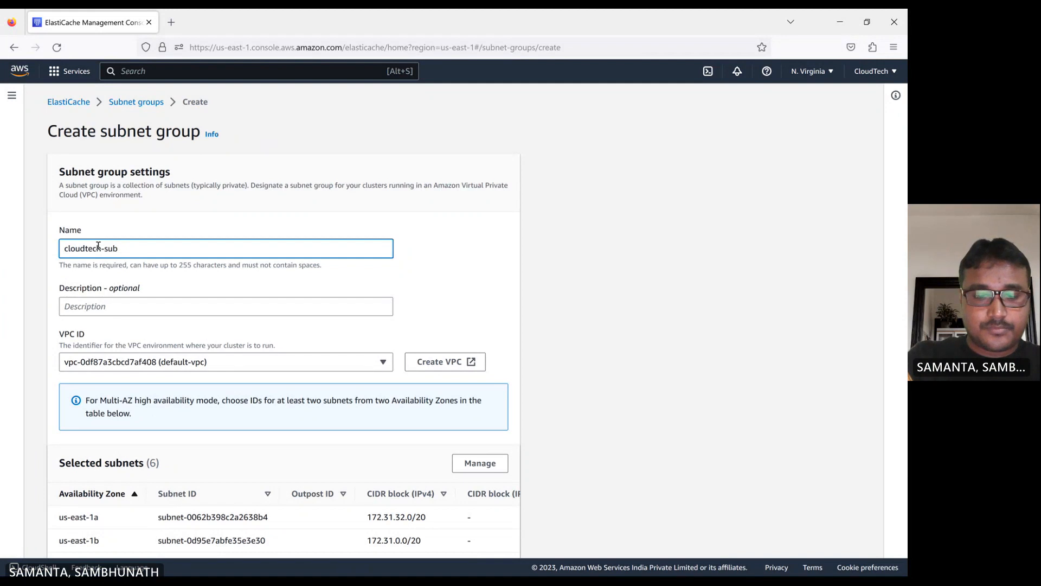
pyautogui.write('net-')
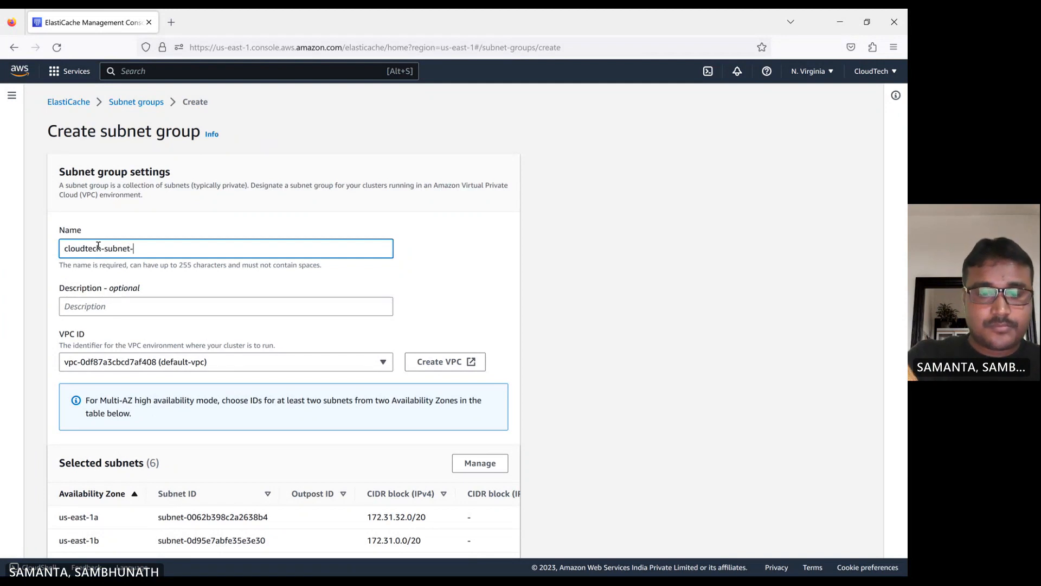
pyautogui.write('e')
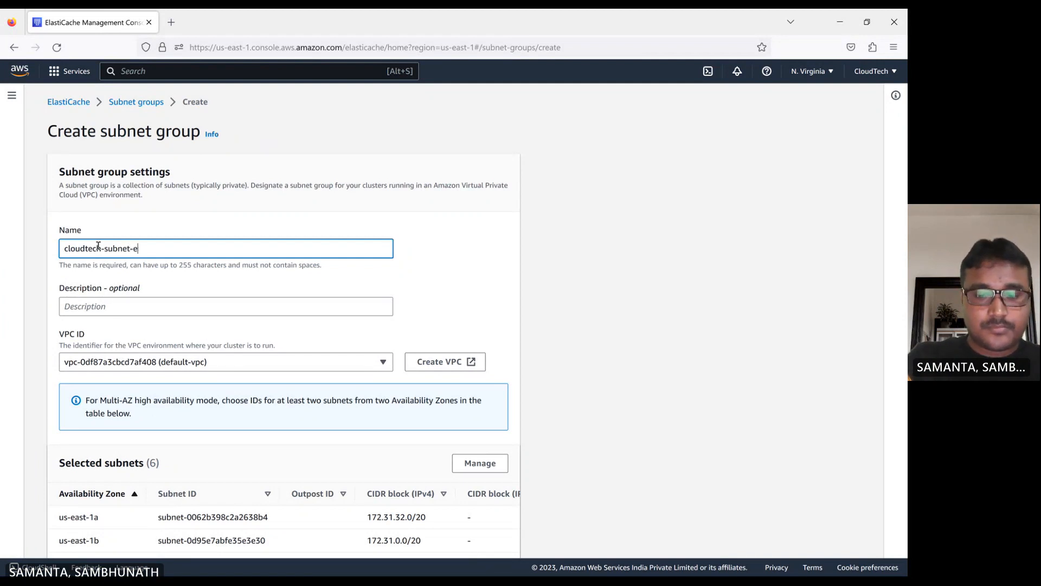
pyautogui.write('c')
pyautogui.write('-radis')
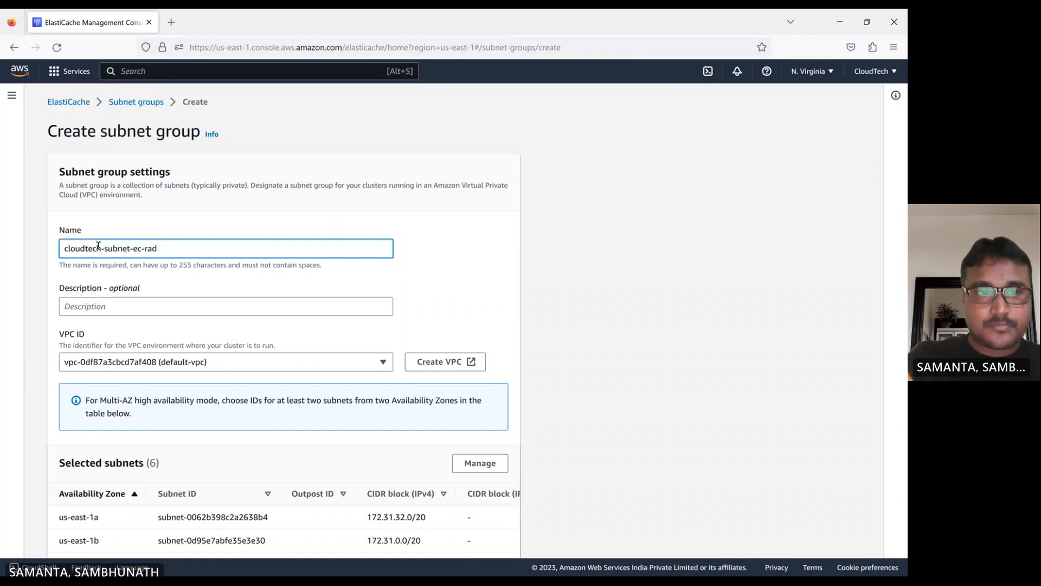
pyautogui.click(464, 275)
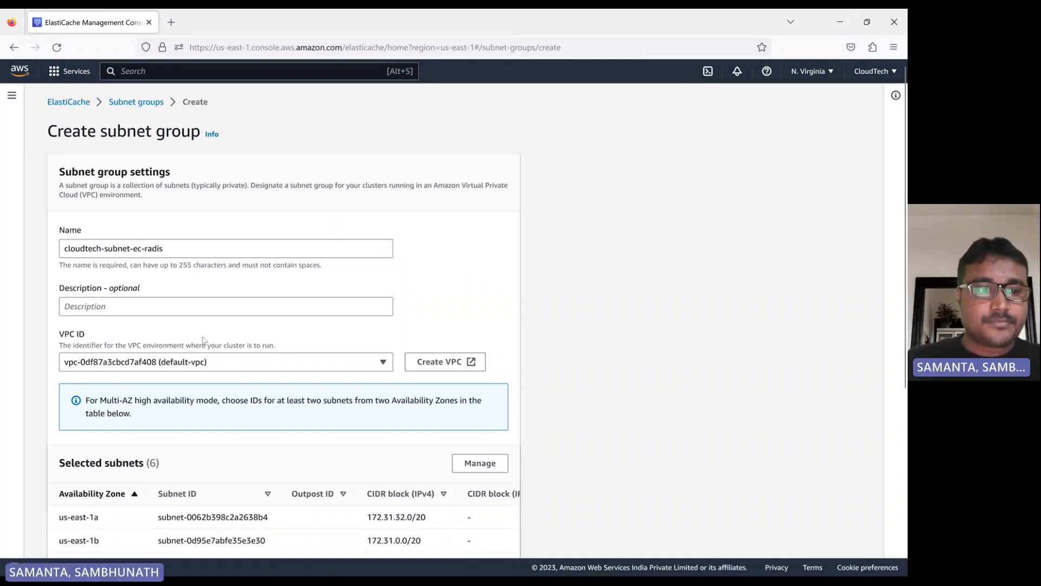
# - Limit the subnet group to the us-east-1a, us-east-1b, us-east-1c and us-east-1f subnets and create it
pyautogui.scroll(-5, 250, 315)
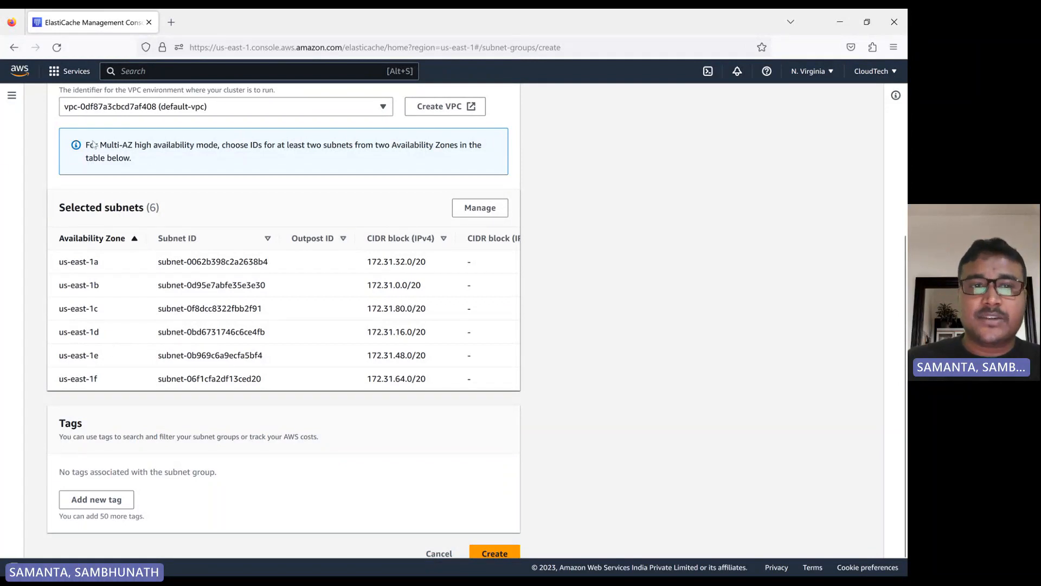
pyautogui.scroll(2, 284, 201)
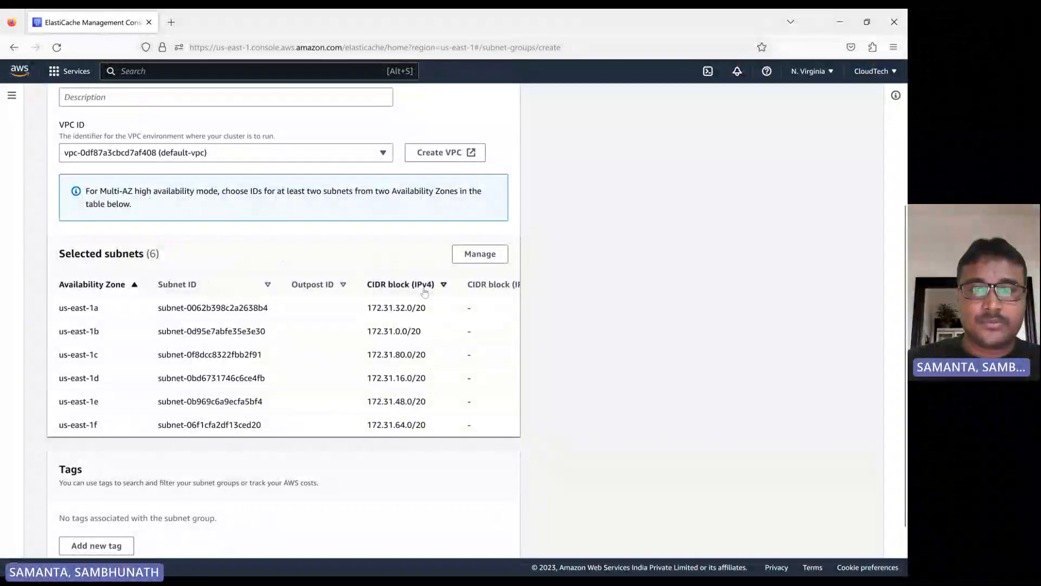
pyautogui.click(472, 263)
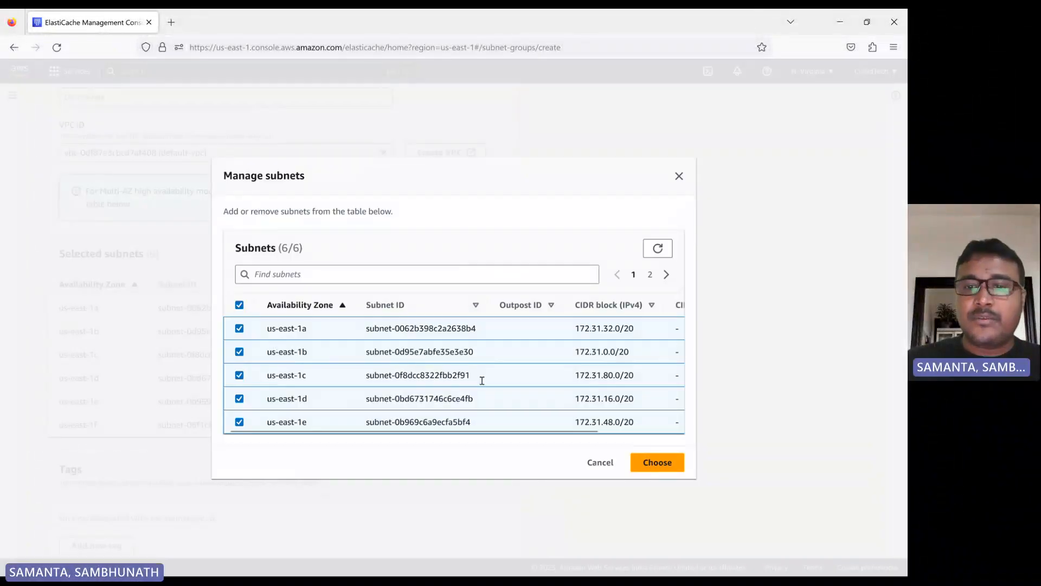
pyautogui.click(679, 175)
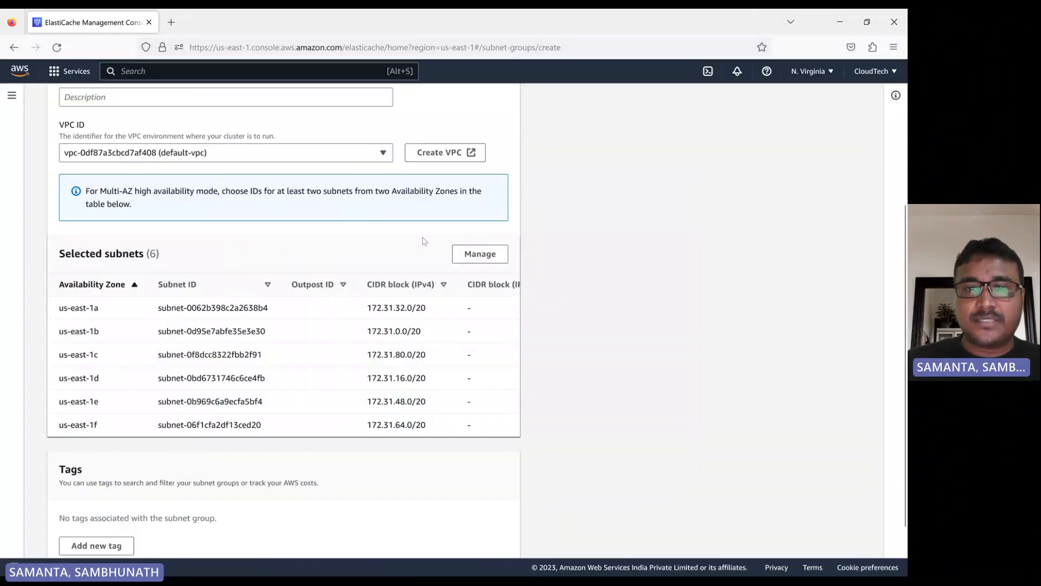
pyautogui.click(483, 261)
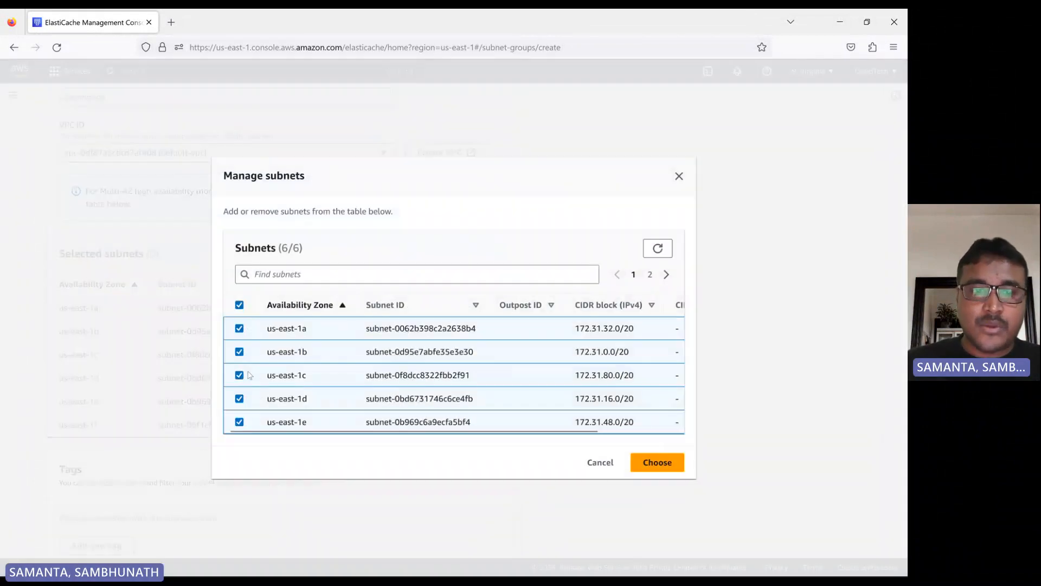
pyautogui.click(239, 305)
pyautogui.click(239, 328)
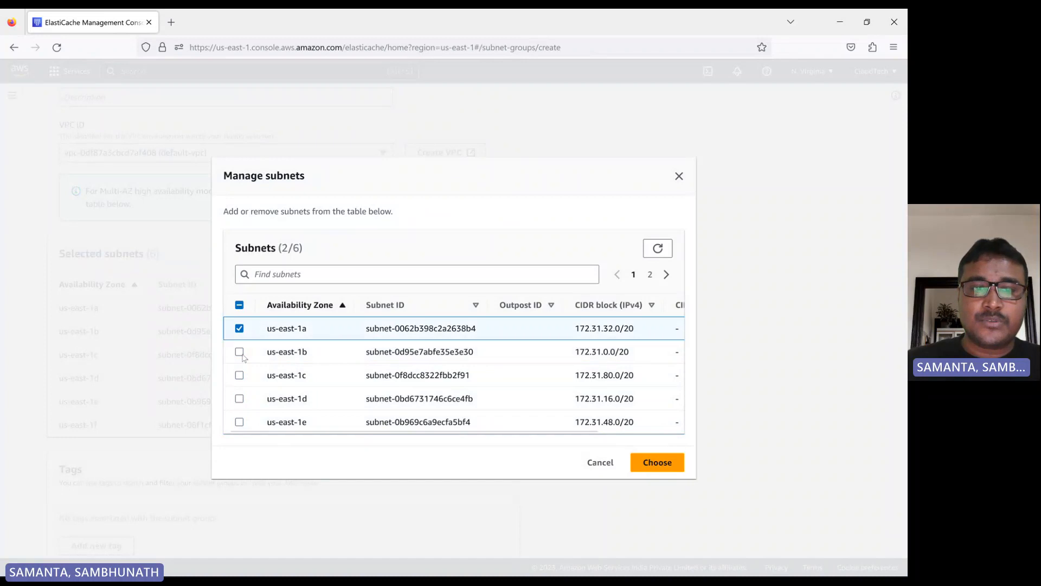
pyautogui.click(239, 351)
pyautogui.click(240, 376)
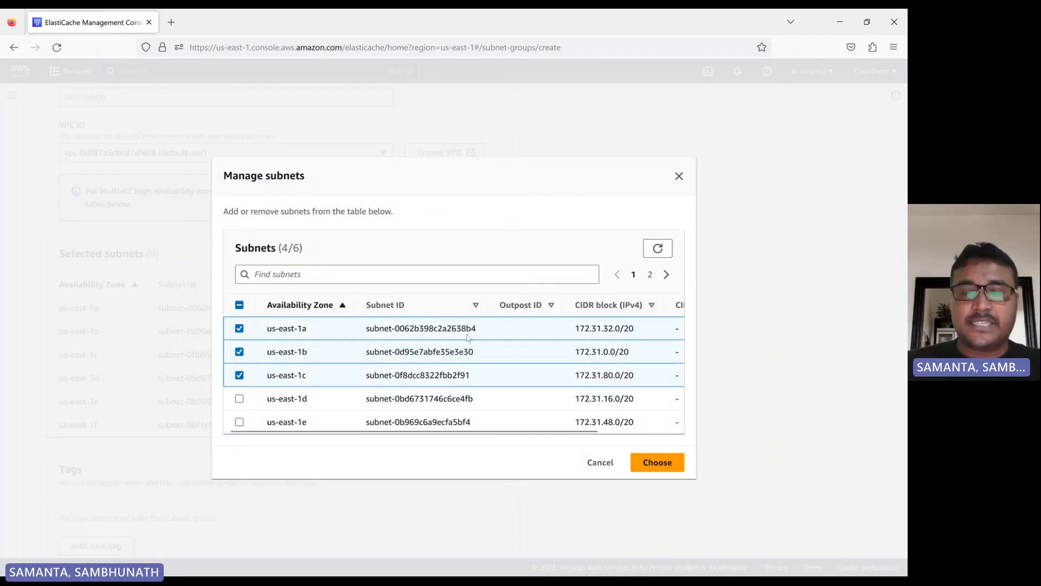
pyautogui.click(657, 465)
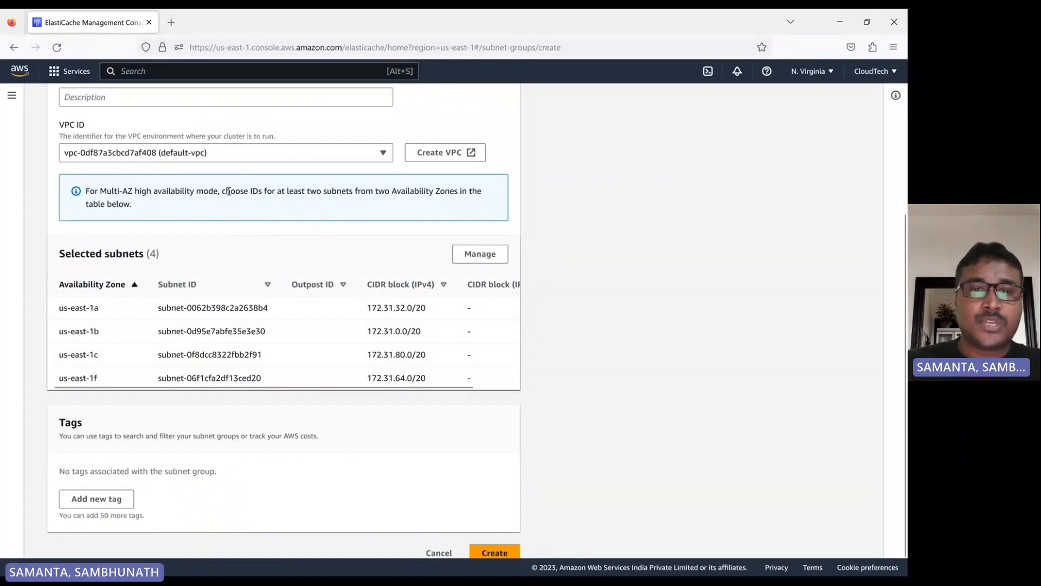
pyautogui.scroll(-1, 269, 427)
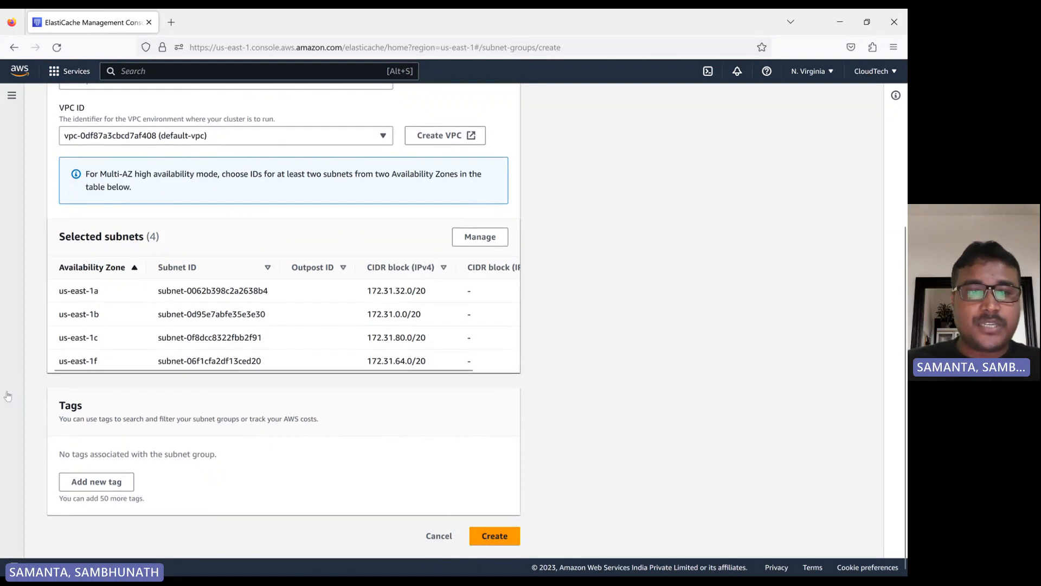
pyautogui.click(493, 536)
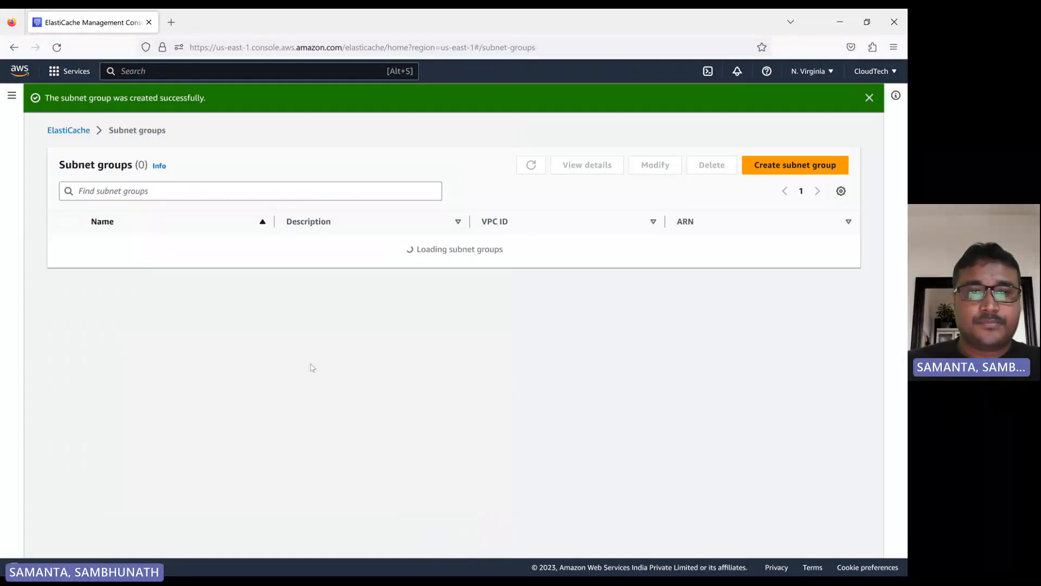
# - Return to the ElastiCache dashboard and start creating a Redis cluster
pyautogui.click(68, 131)
pyautogui.click(651, 230)
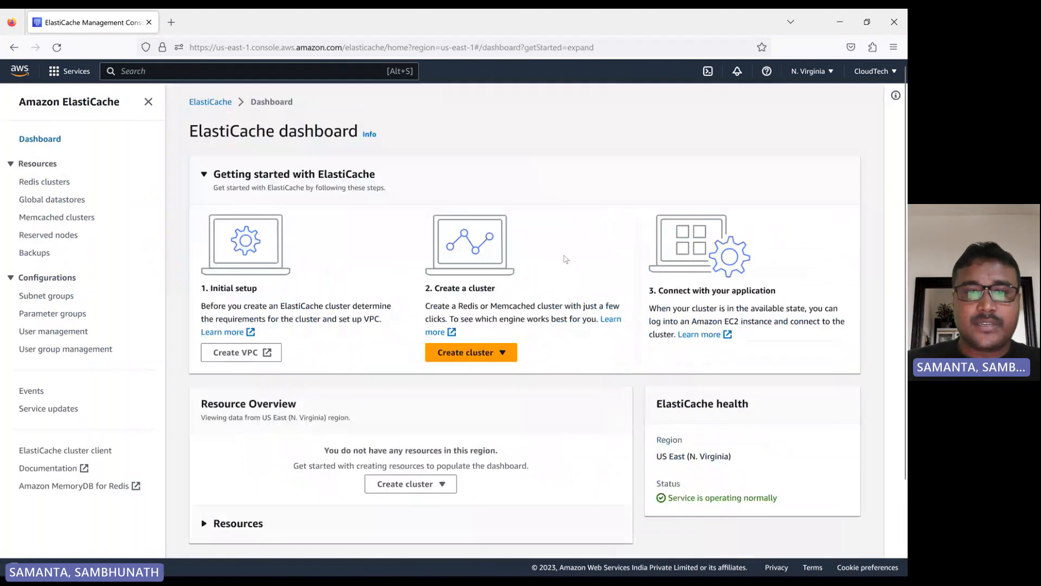
pyautogui.click(458, 356)
pyautogui.click(469, 372)
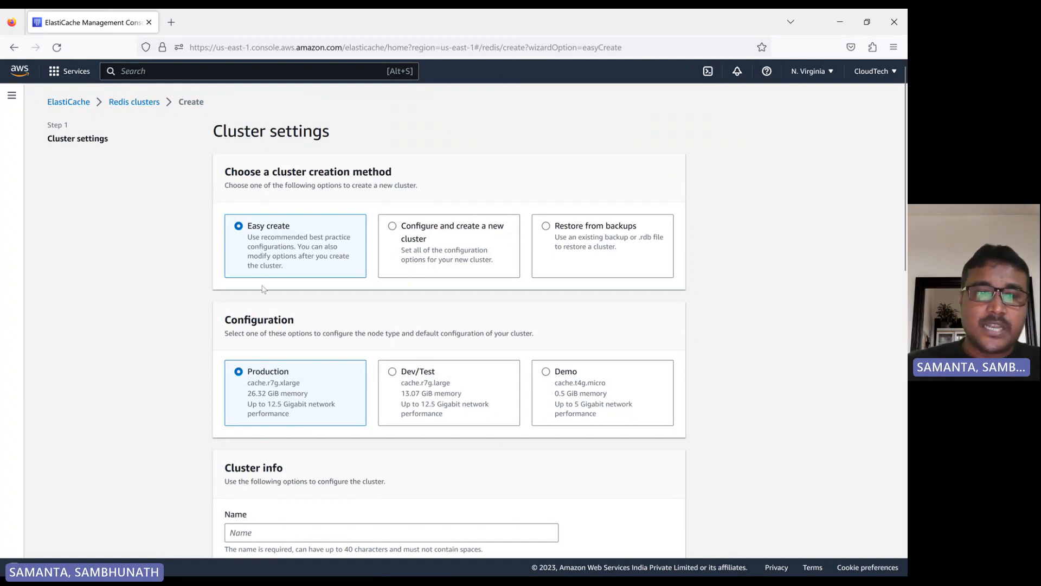
# - Choose the Demo configuration for the Easy create Redis cluster
pyautogui.scroll(-3, 262, 289)
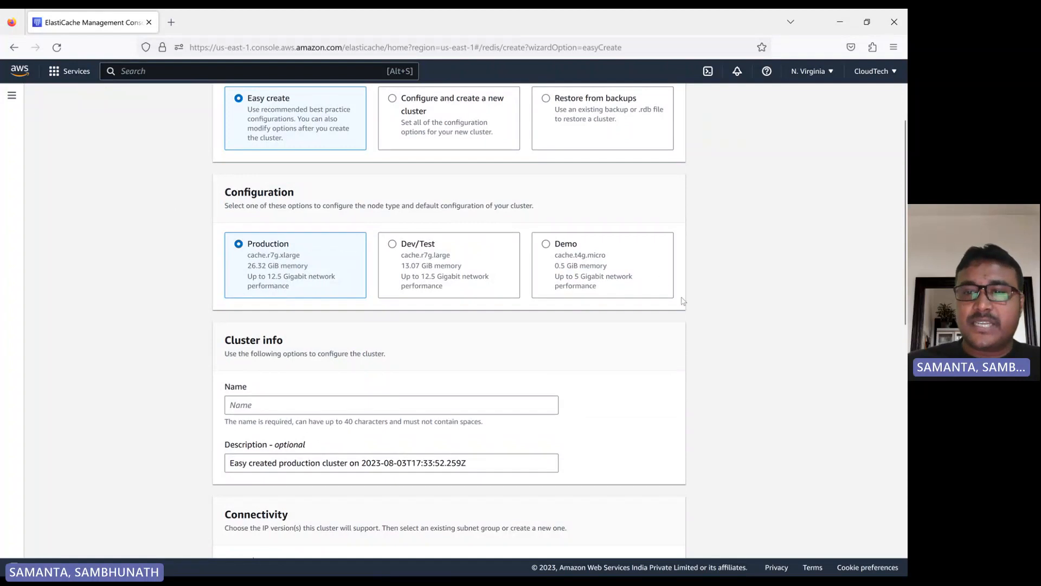
pyautogui.moveTo(654, 305); pyautogui.dragTo(223, 236)
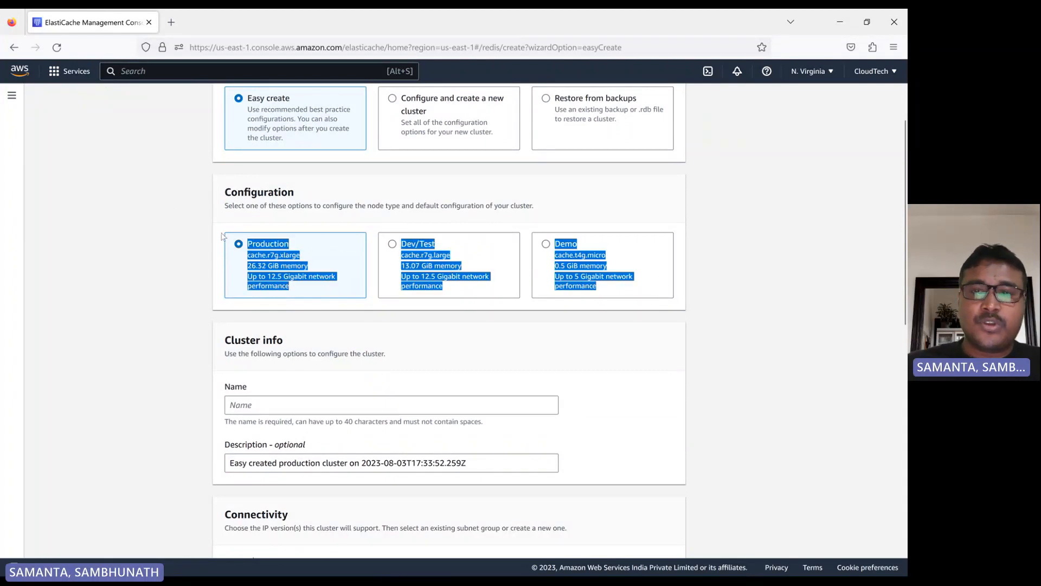
pyautogui.click(713, 235)
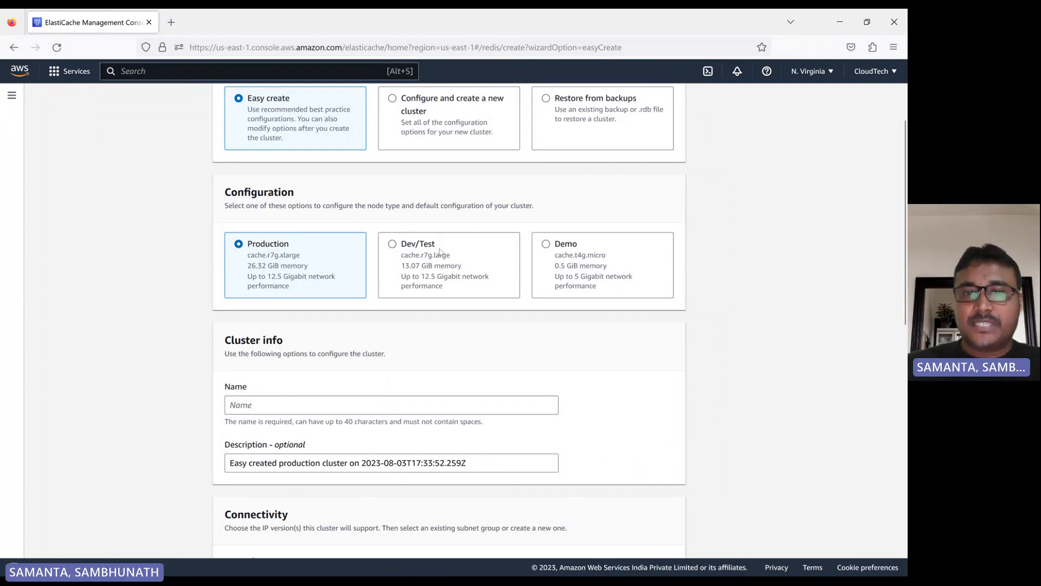
pyautogui.click(546, 244)
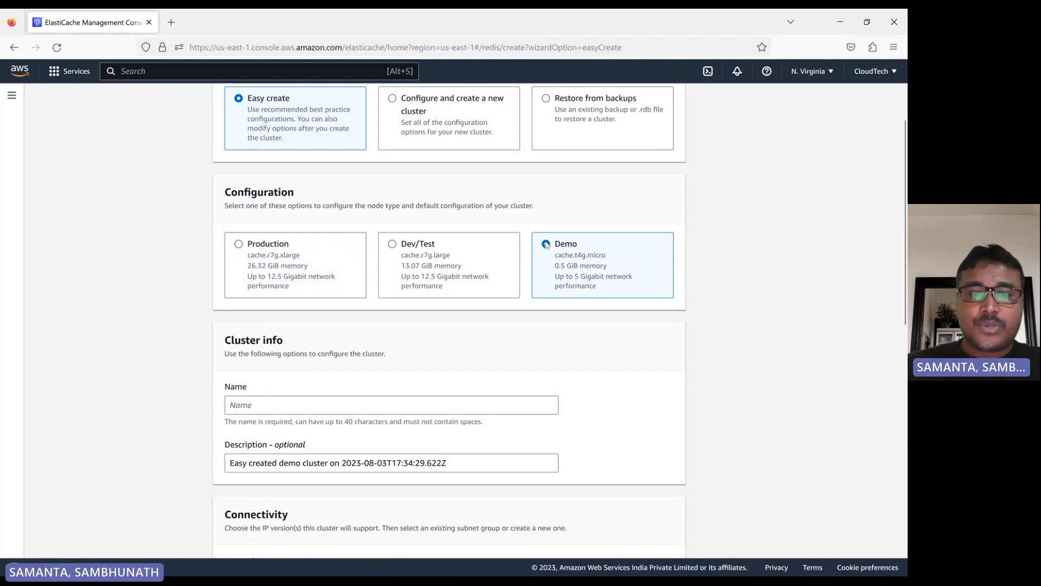
pyautogui.click(393, 245)
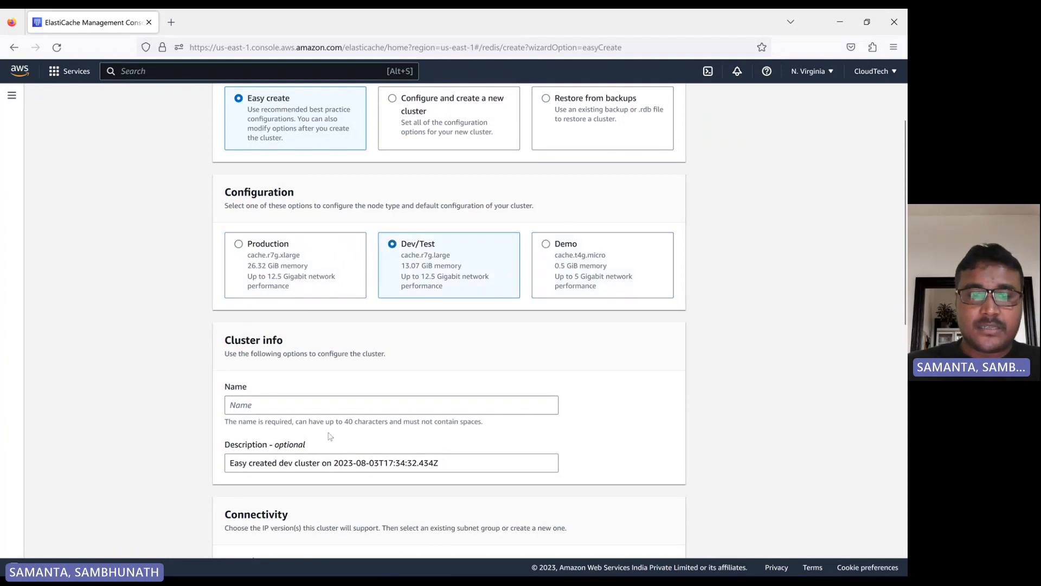
pyautogui.click(547, 245)
# - Name the cluster elastic-radis-demo
pyautogui.scroll(-2, 379, 313)
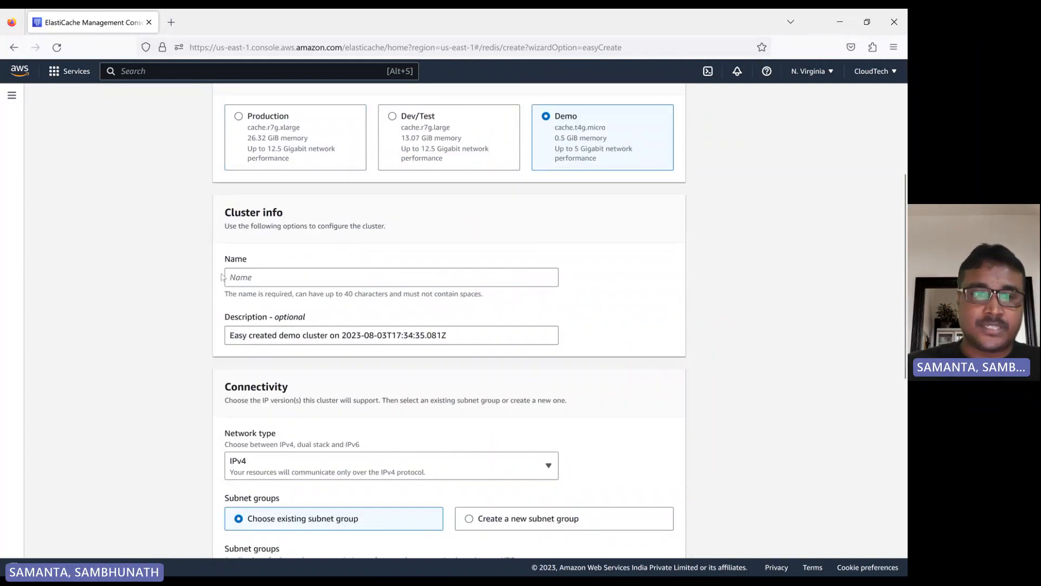
pyautogui.click(265, 280)
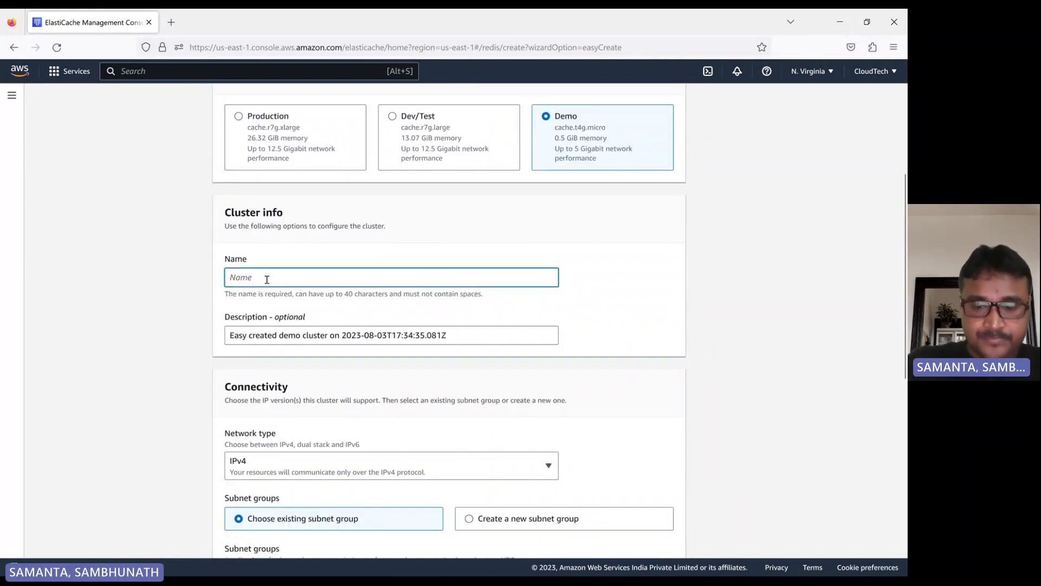
pyautogui.write('elastic')
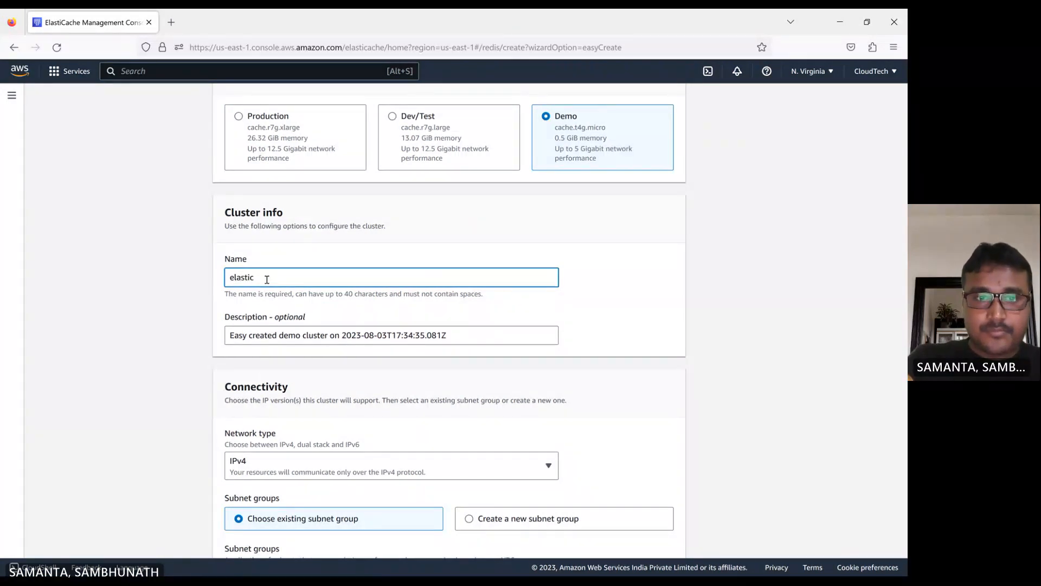
pyautogui.write('-')
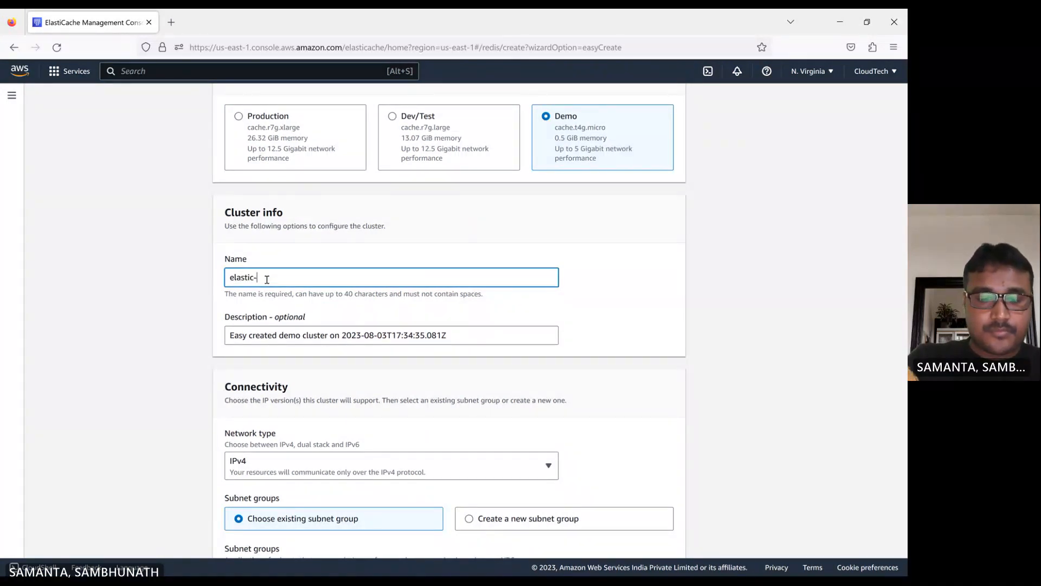
pyautogui.write('radis-demo')
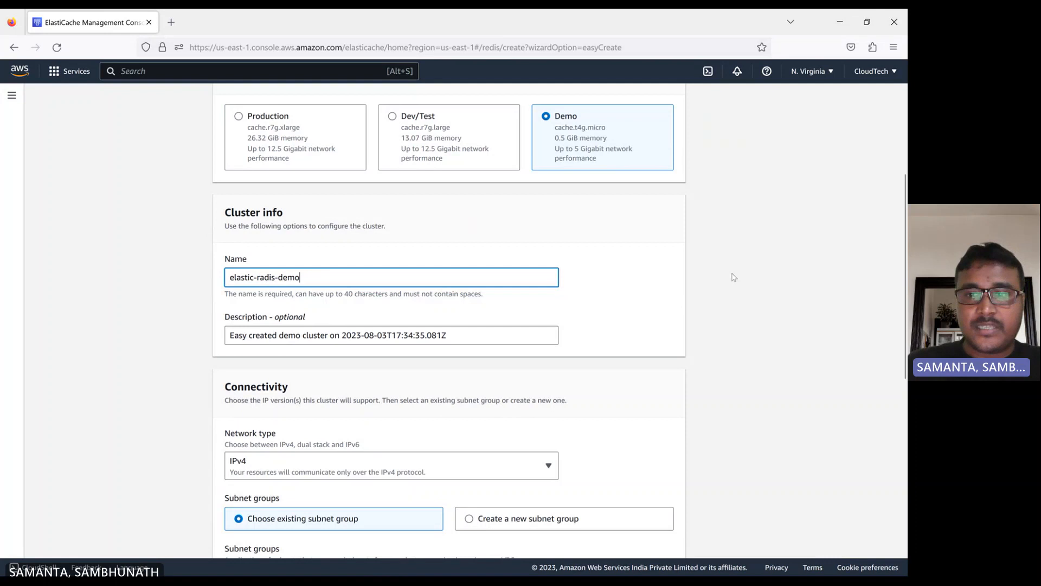
pyautogui.click(654, 284)
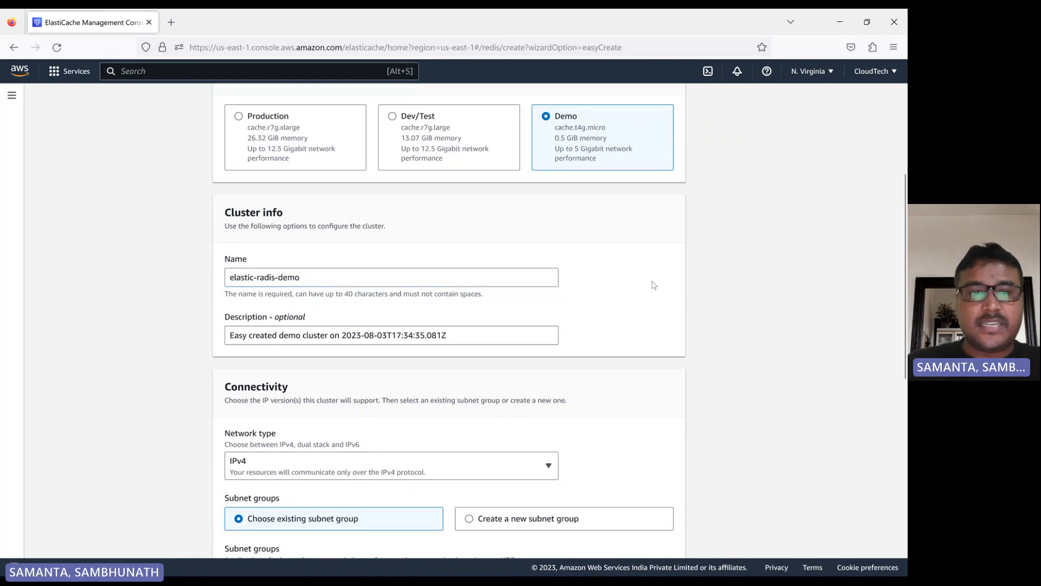
# - Select IPv4 as the cluster's network type
pyautogui.scroll(-3, 310, 291)
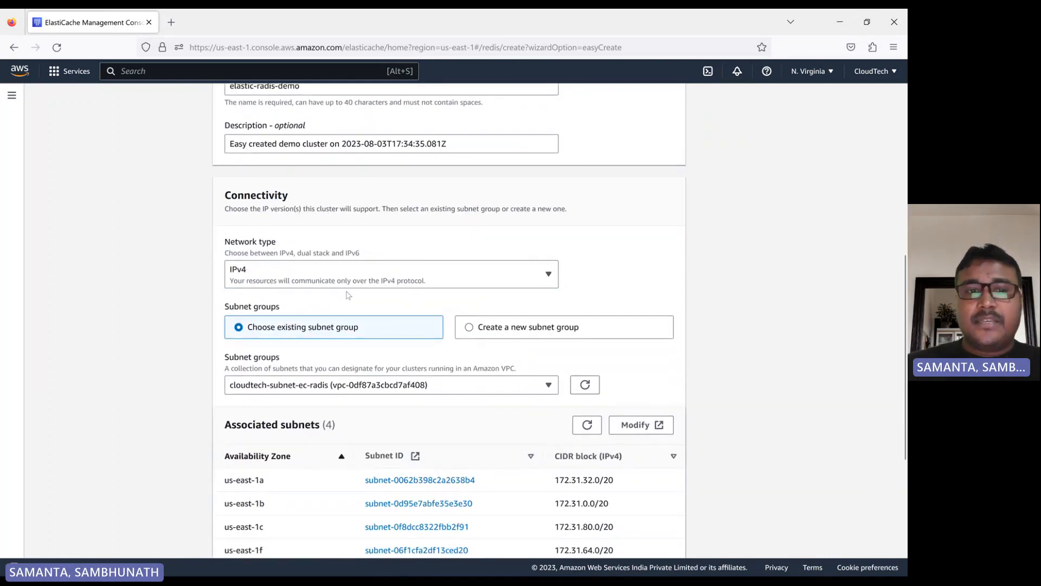
pyautogui.click(437, 284)
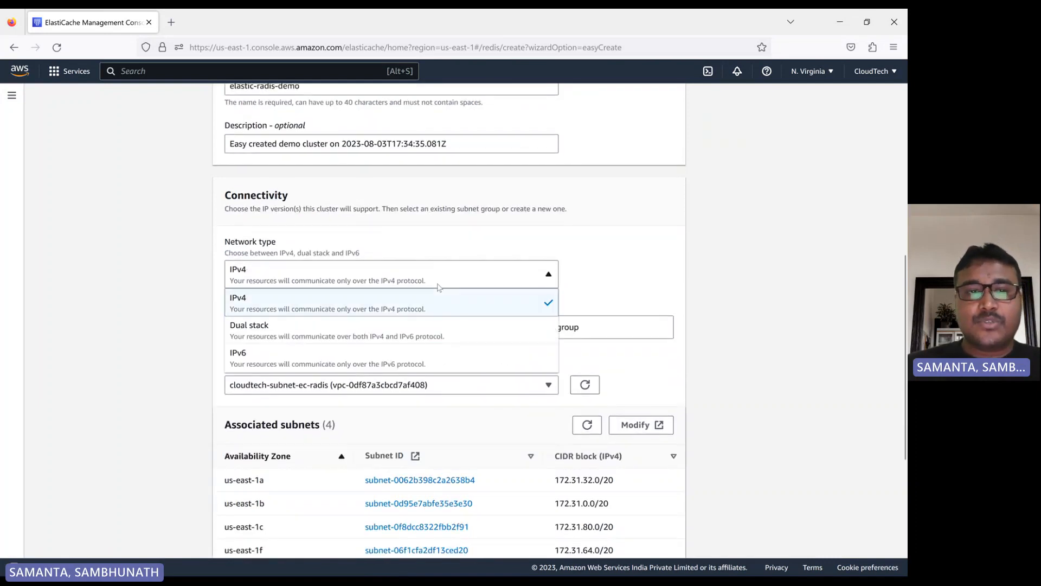
pyautogui.click(250, 310)
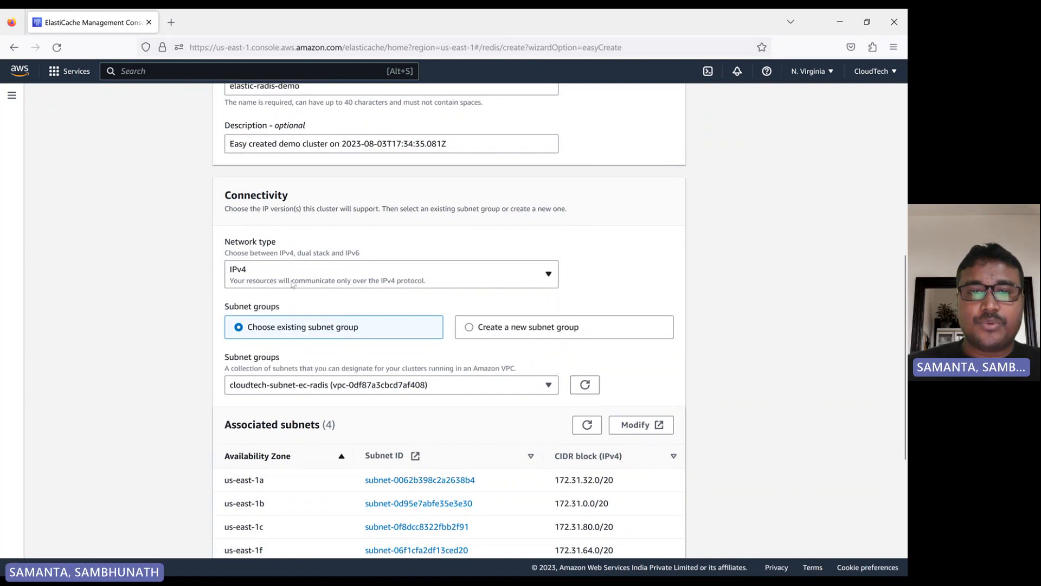
pyautogui.scroll(-2, 235, 349)
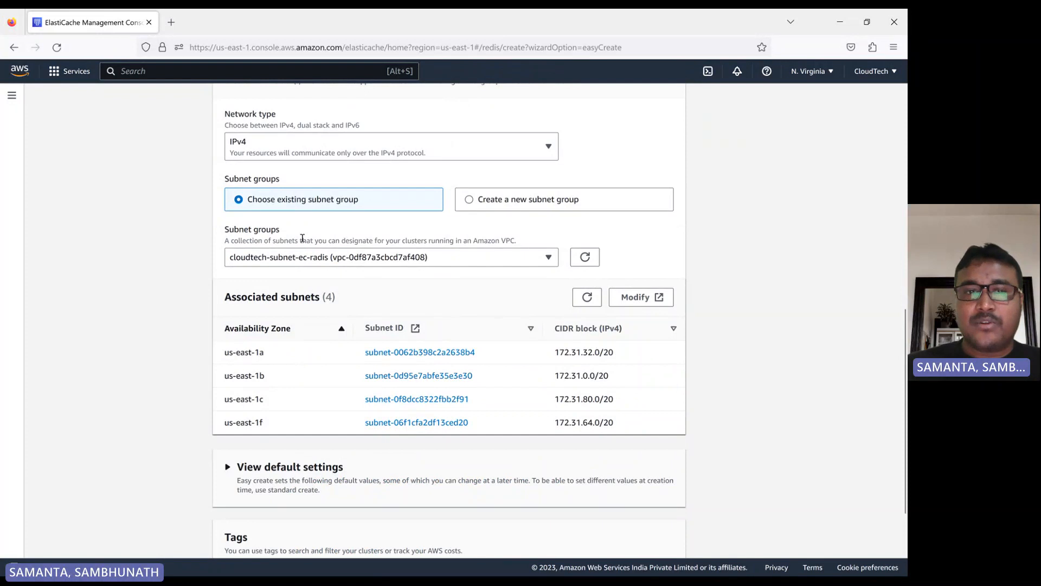
pyautogui.click(497, 201)
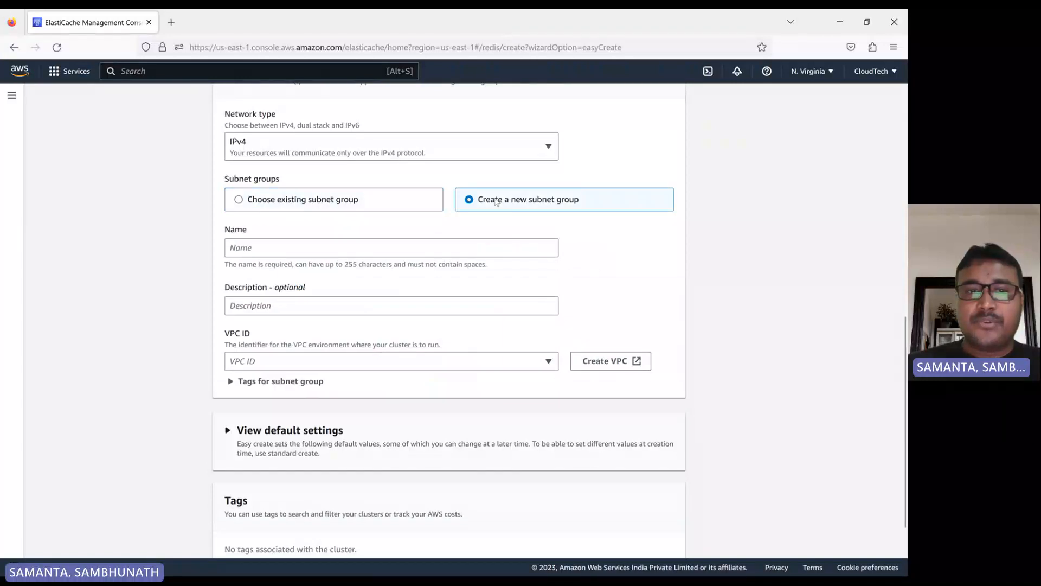
pyautogui.click(236, 251)
pyautogui.scroll(-3, 336, 334)
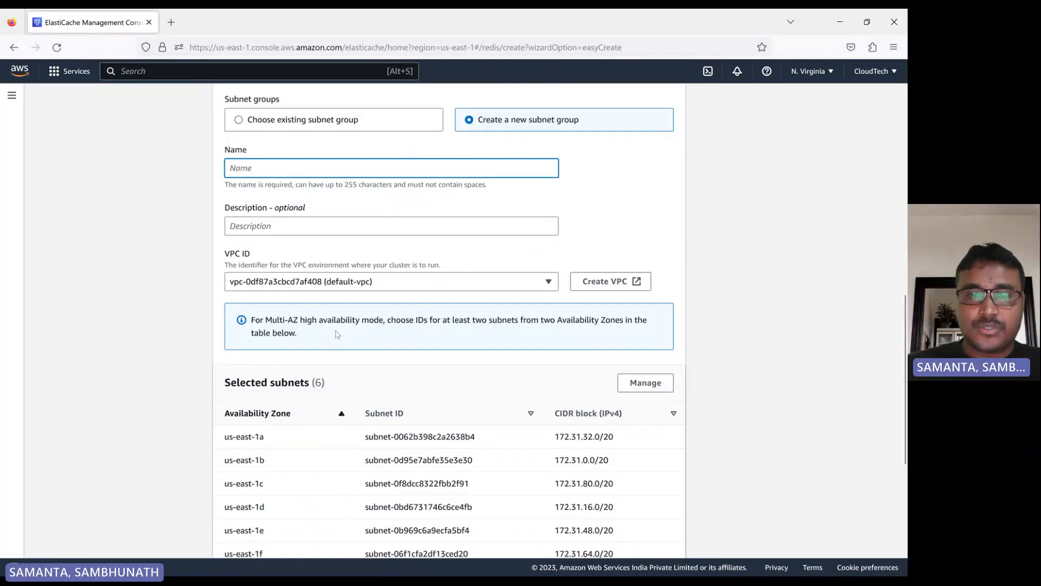
pyautogui.click(663, 341)
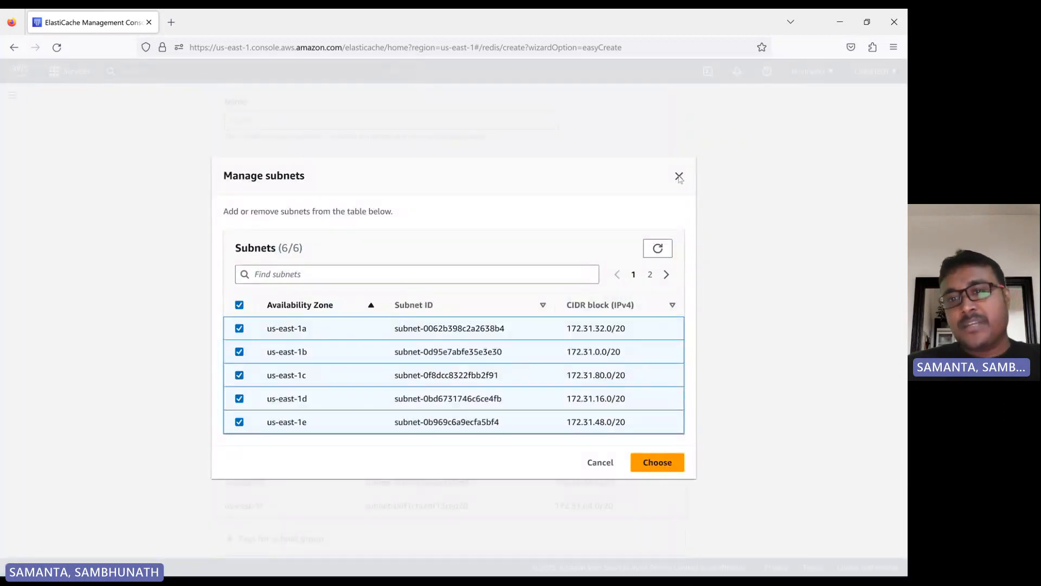
pyautogui.click(678, 177)
pyautogui.scroll(6, 437, 231)
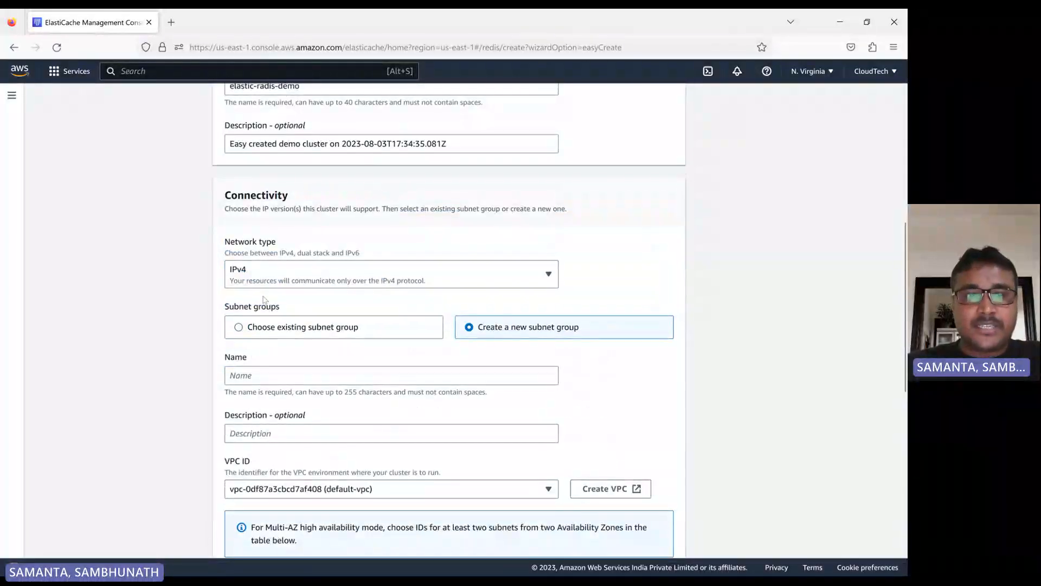
pyautogui.scroll(-3, 374, 352)
pyautogui.scroll(-5, 320, 358)
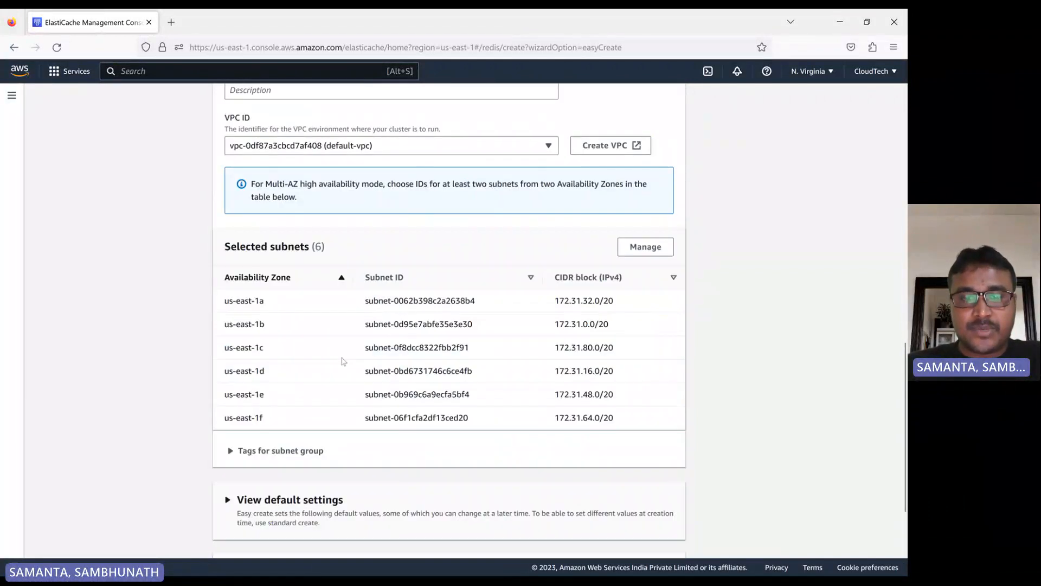
pyautogui.scroll(8, 326, 347)
pyautogui.click(328, 336)
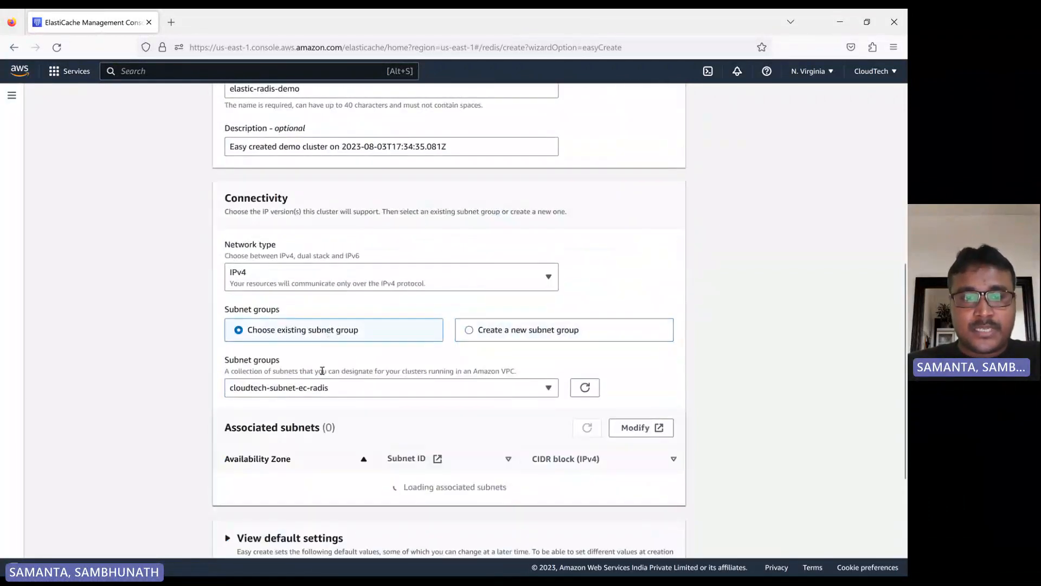
# - Expand the default settings that Easy create applies to the cluster
pyautogui.scroll(-2, 437, 390)
pyautogui.scroll(-1, 440, 391)
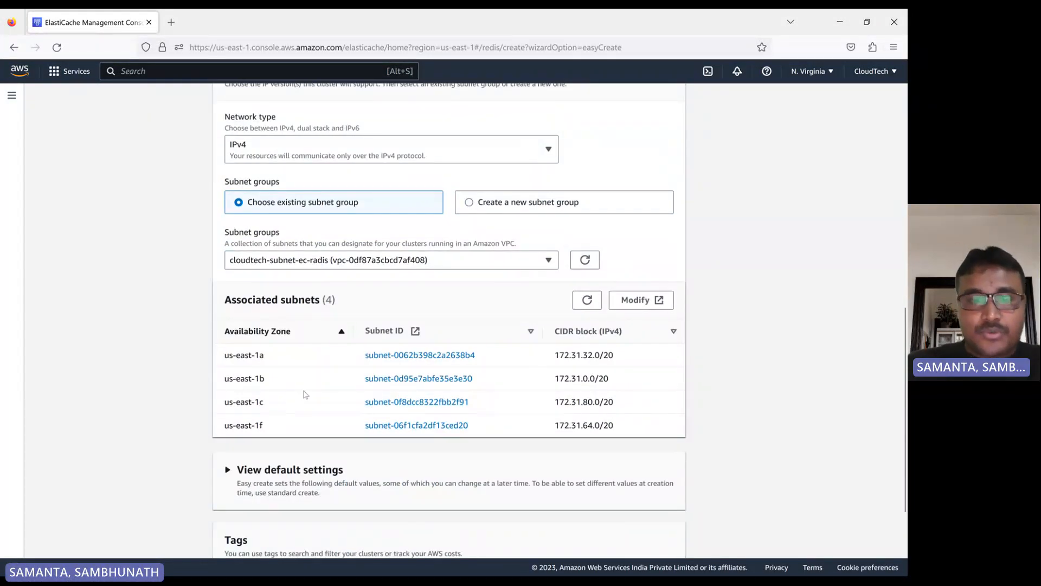
pyautogui.scroll(-2, 303, 394)
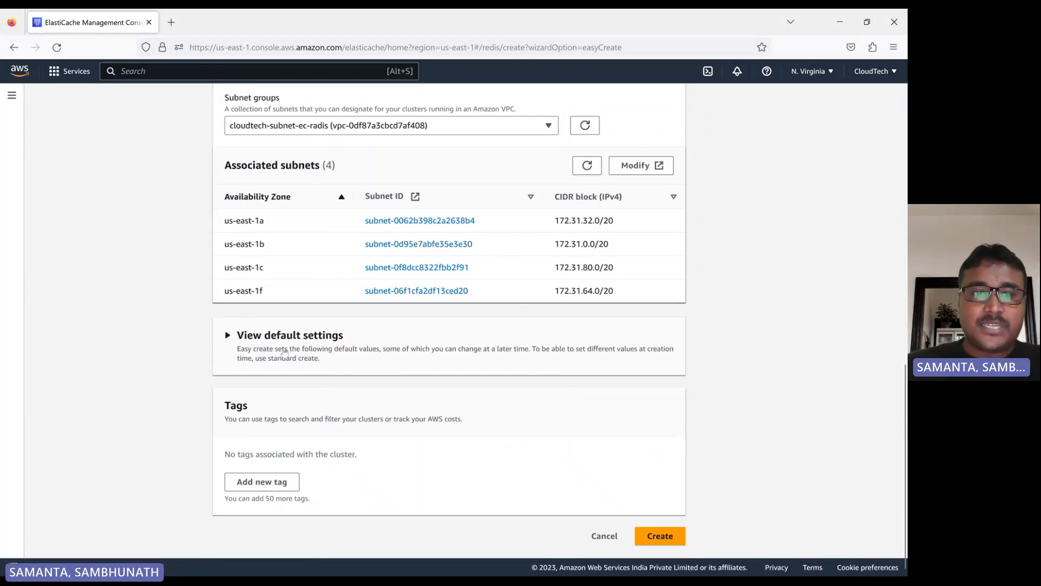
pyautogui.click(227, 334)
pyautogui.scroll(-3, 289, 378)
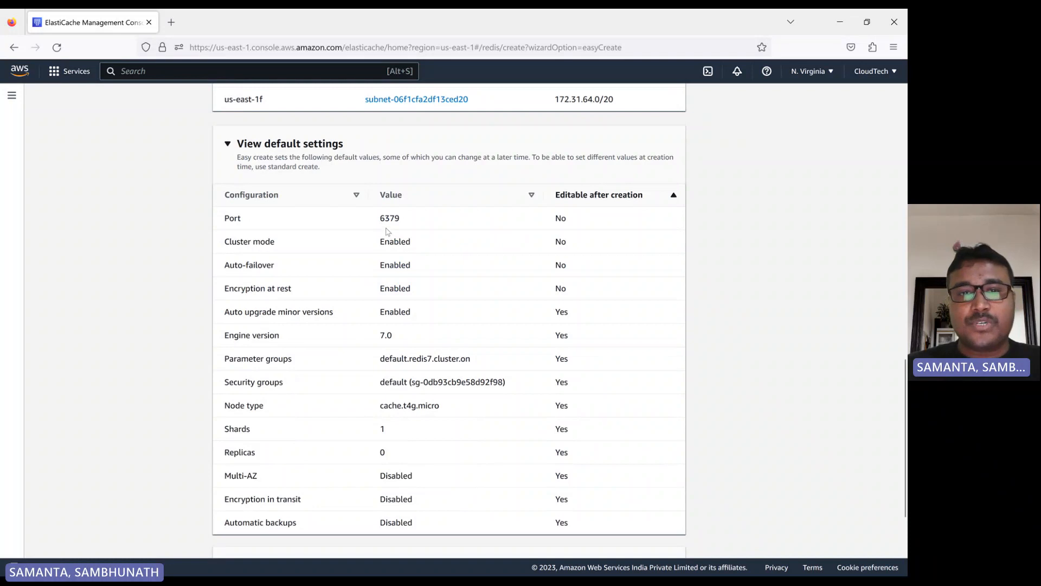
# - Examine the default port, engine version, parameter group, node type, replicas, Multi-AZ and automatic backup settings
pyautogui.moveTo(381, 217); pyautogui.dragTo(414, 223)
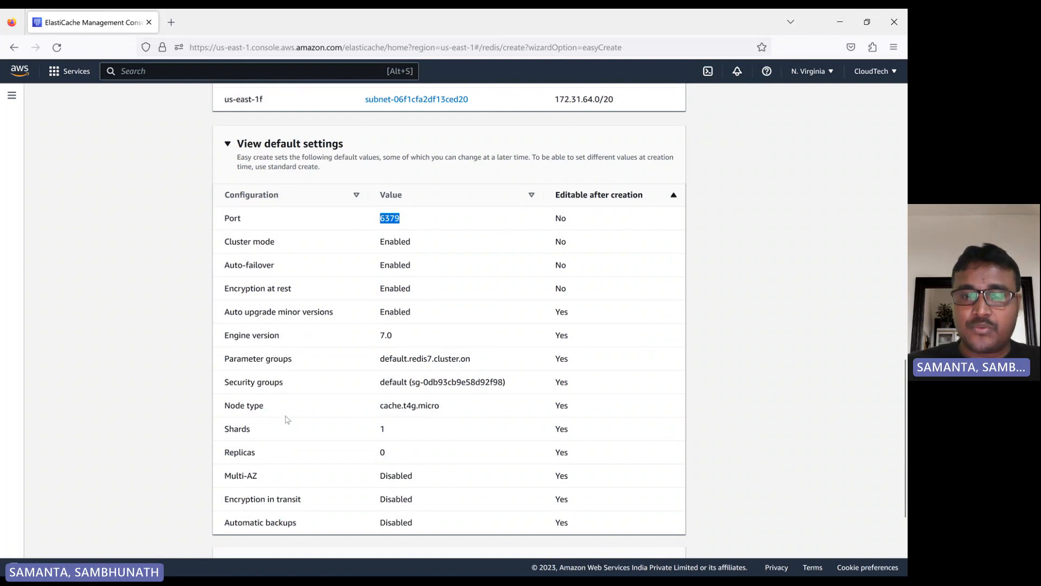
pyautogui.moveTo(381, 407); pyautogui.dragTo(446, 412)
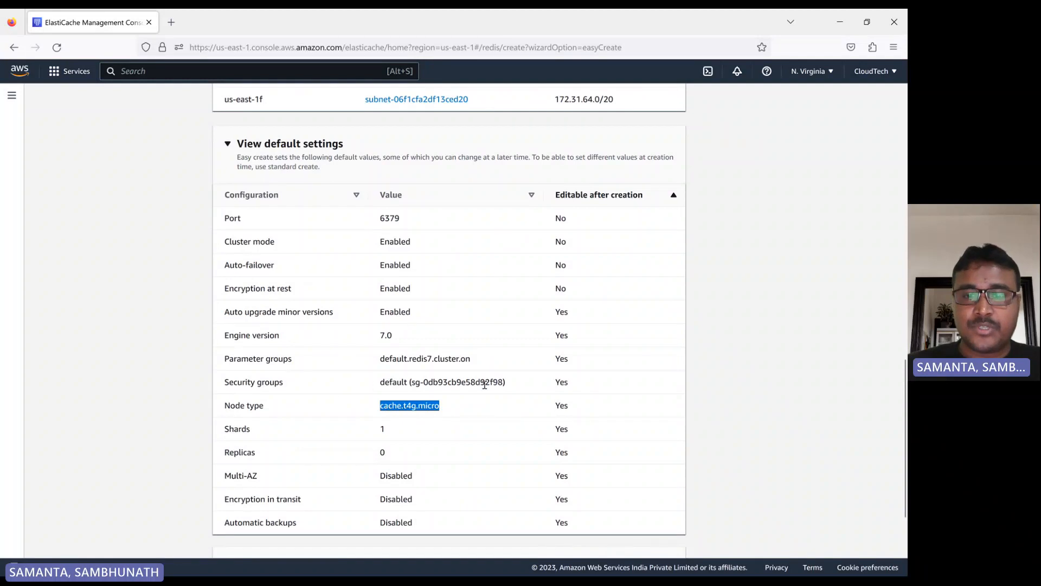
pyautogui.moveTo(523, 383); pyautogui.dragTo(494, 360)
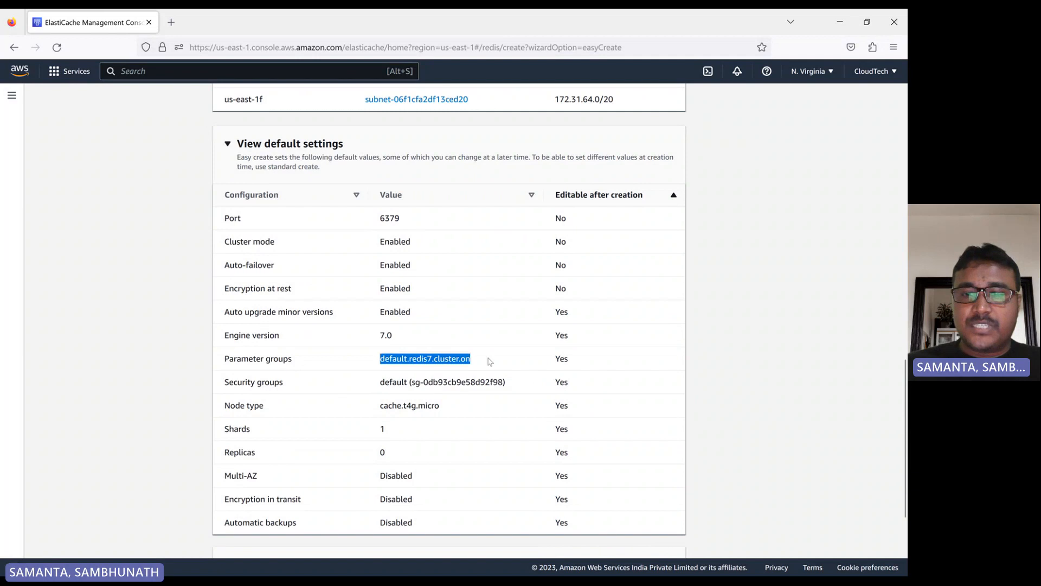
pyautogui.click(369, 334)
pyautogui.moveTo(369, 334); pyautogui.dragTo(401, 335)
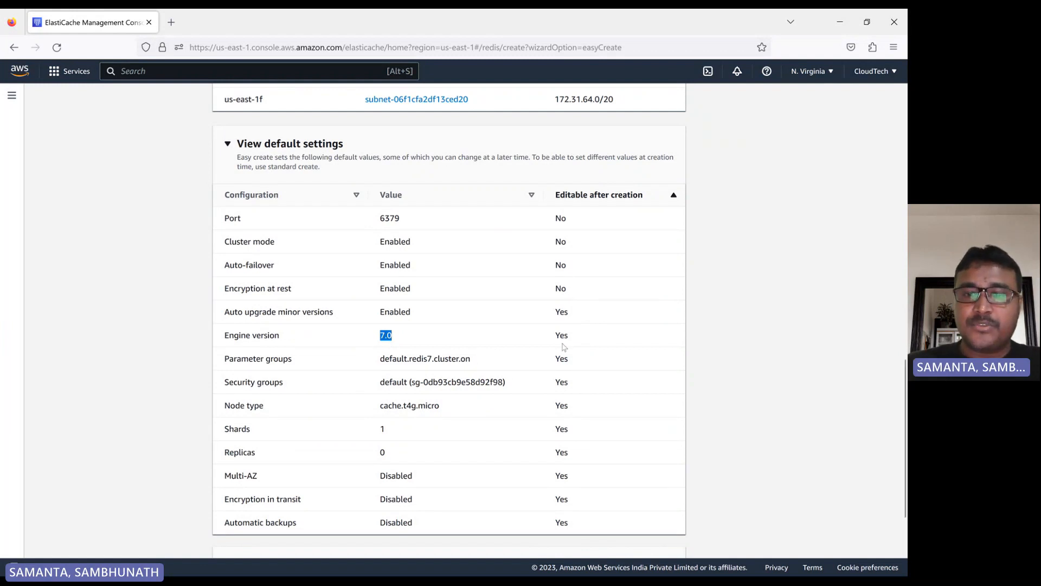
pyautogui.scroll(-3, 438, 375)
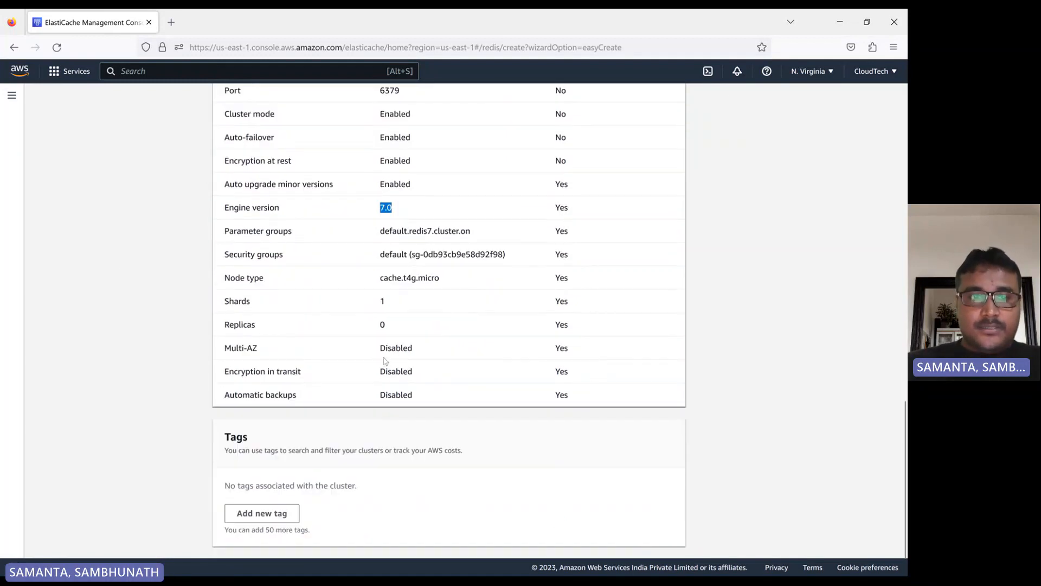
pyautogui.doubleClick(382, 325)
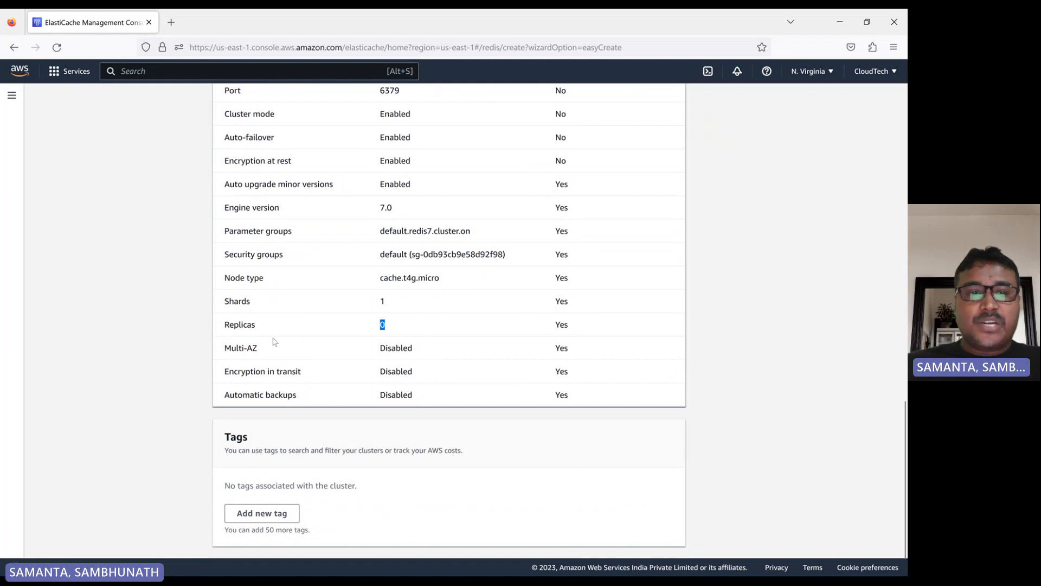
pyautogui.doubleClick(232, 324)
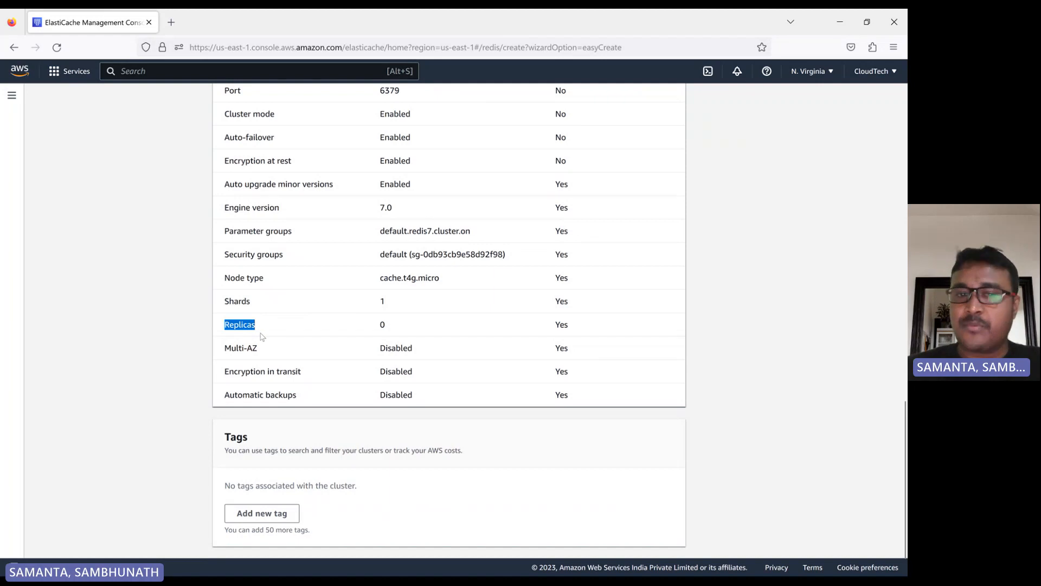
pyautogui.click(399, 329)
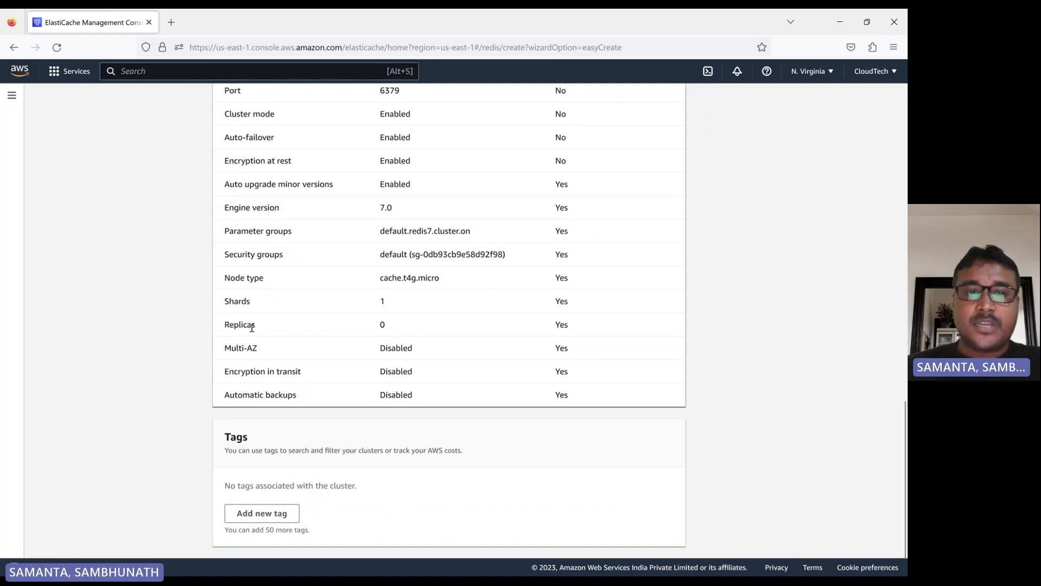
pyautogui.moveTo(225, 325); pyautogui.dragTo(582, 329)
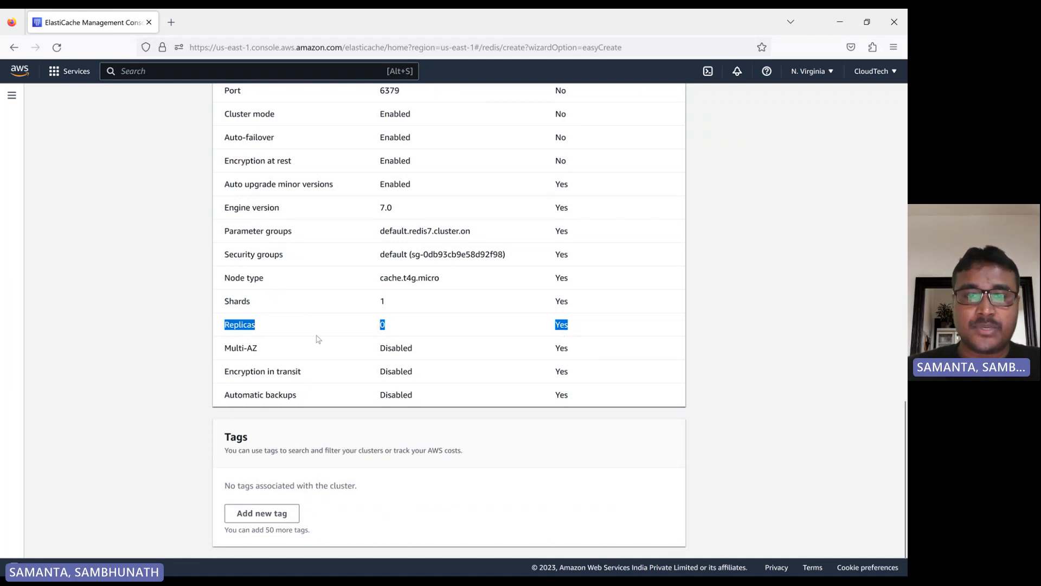
pyautogui.moveTo(389, 350); pyautogui.dragTo(467, 357)
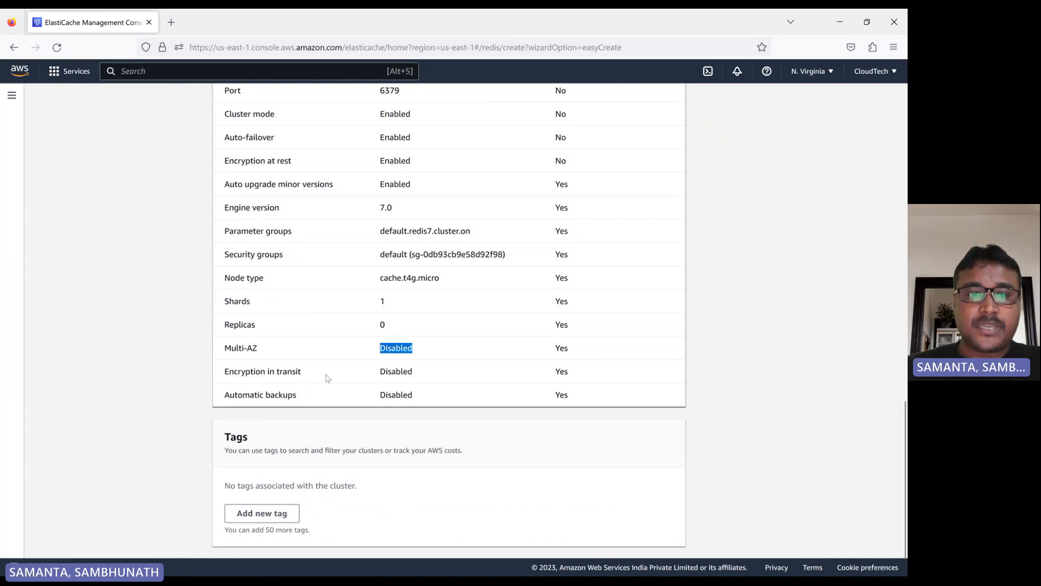
pyautogui.doubleClick(384, 395)
pyautogui.scroll(-1, 348, 350)
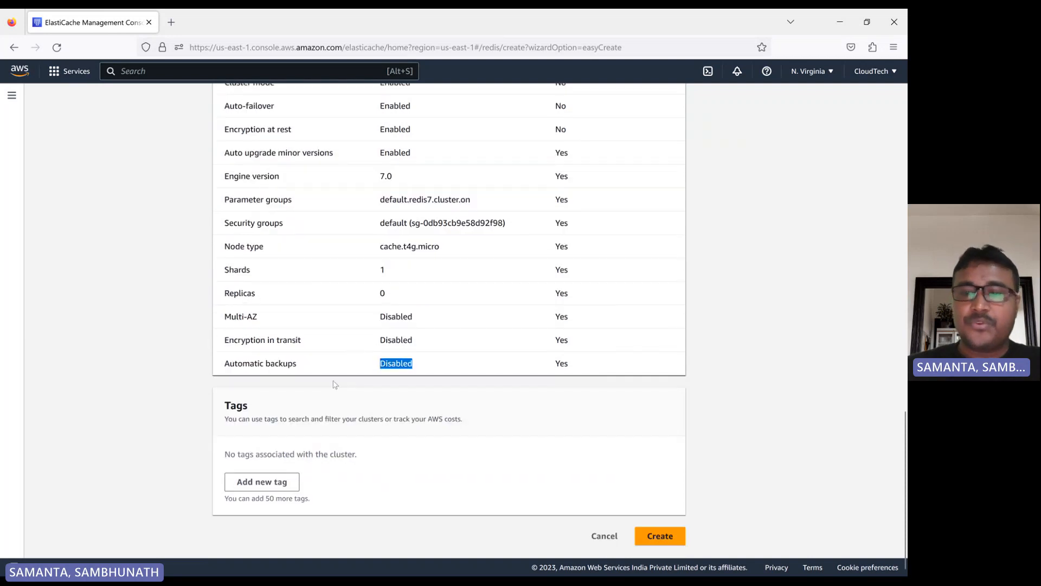
# - Create the Redis cluster with the Easy create settings
pyautogui.scroll(5, 428, 361)
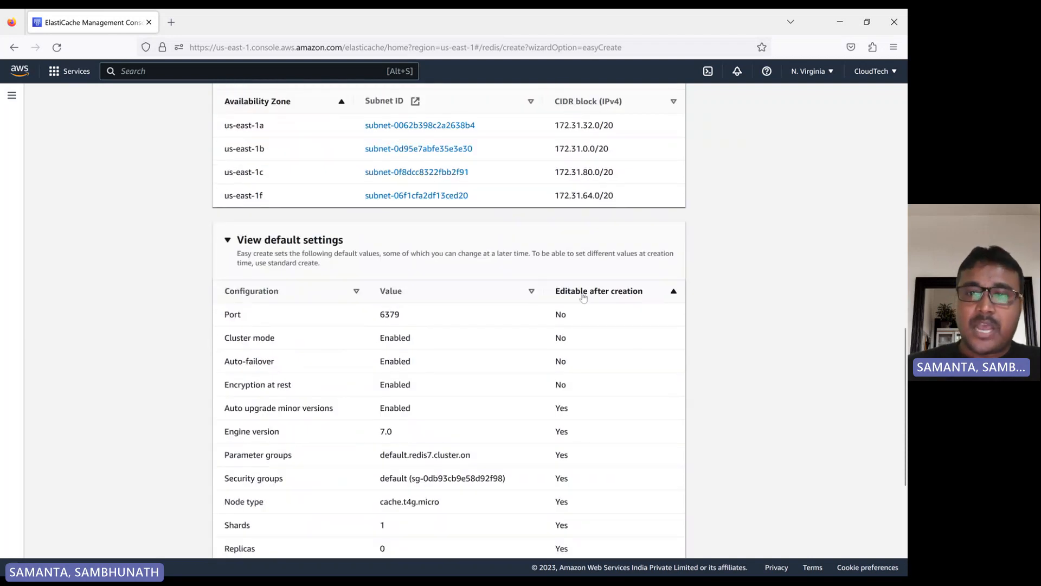
pyautogui.scroll(-4, 558, 412)
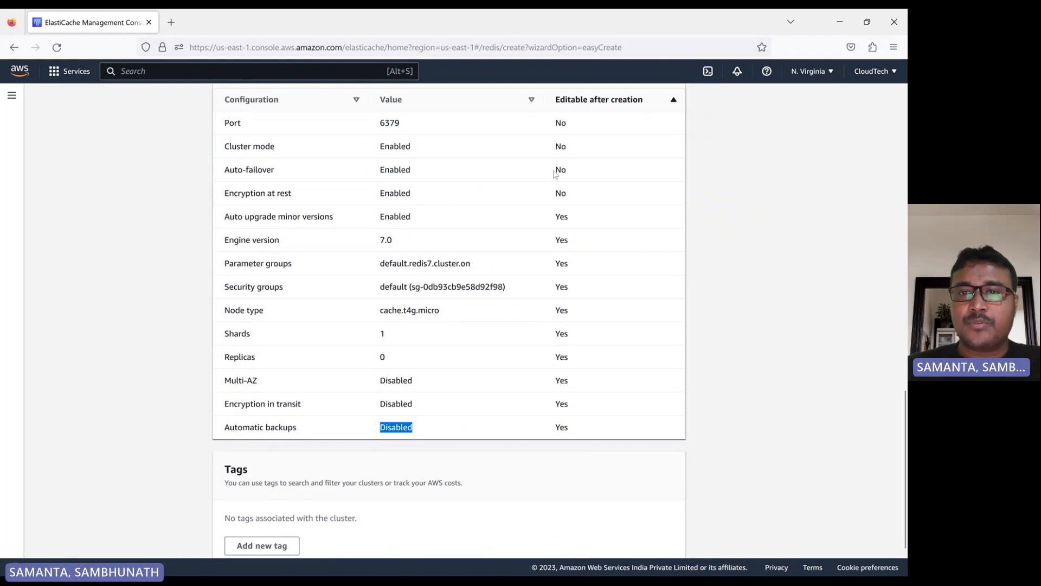
pyautogui.scroll(-2, 563, 380)
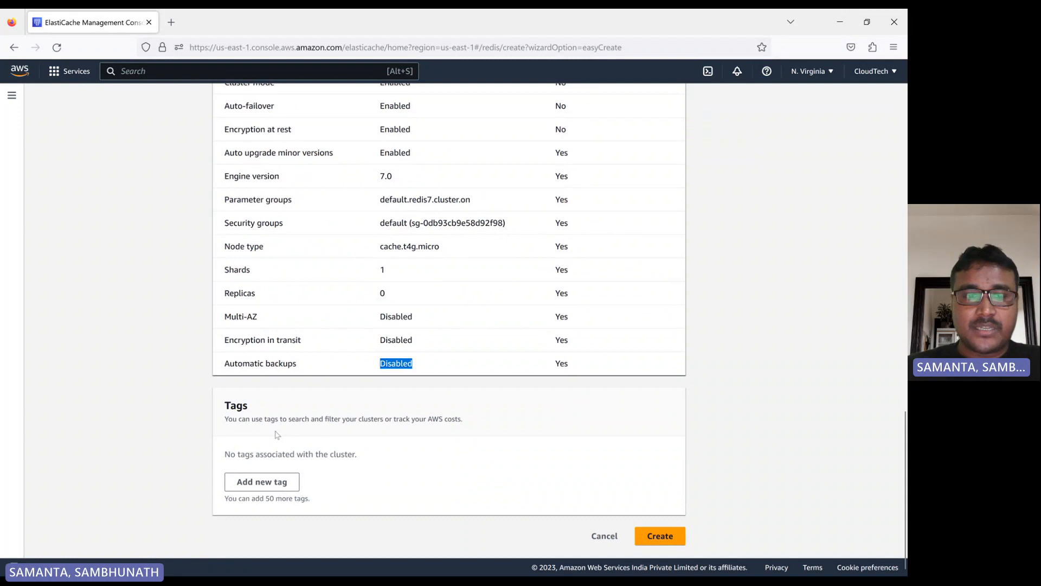
pyautogui.click(656, 537)
# - Refresh the Redis clusters list and dismiss the success banner
pyautogui.scroll(9, 399, 320)
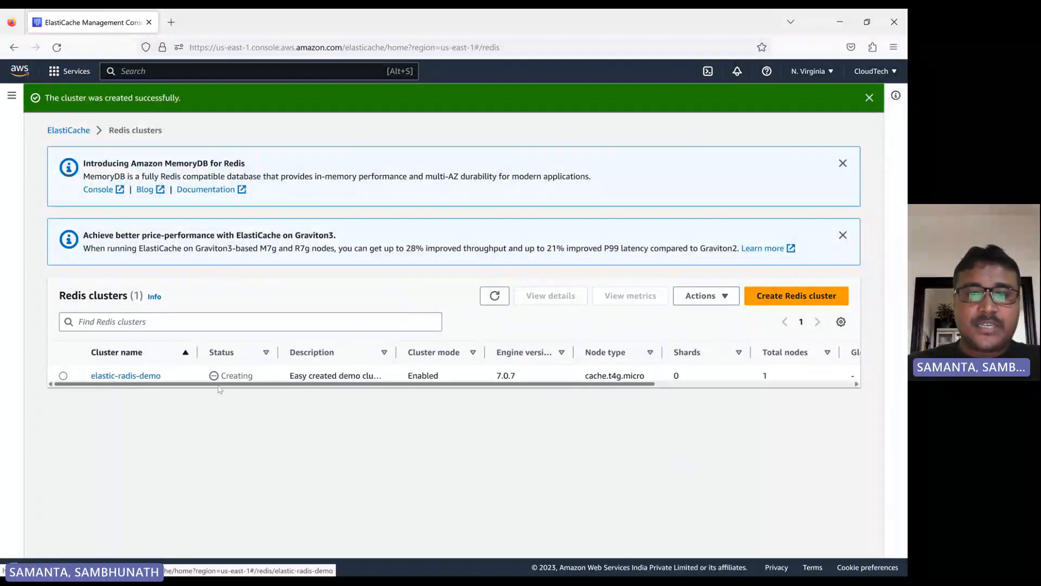
pyautogui.click(491, 298)
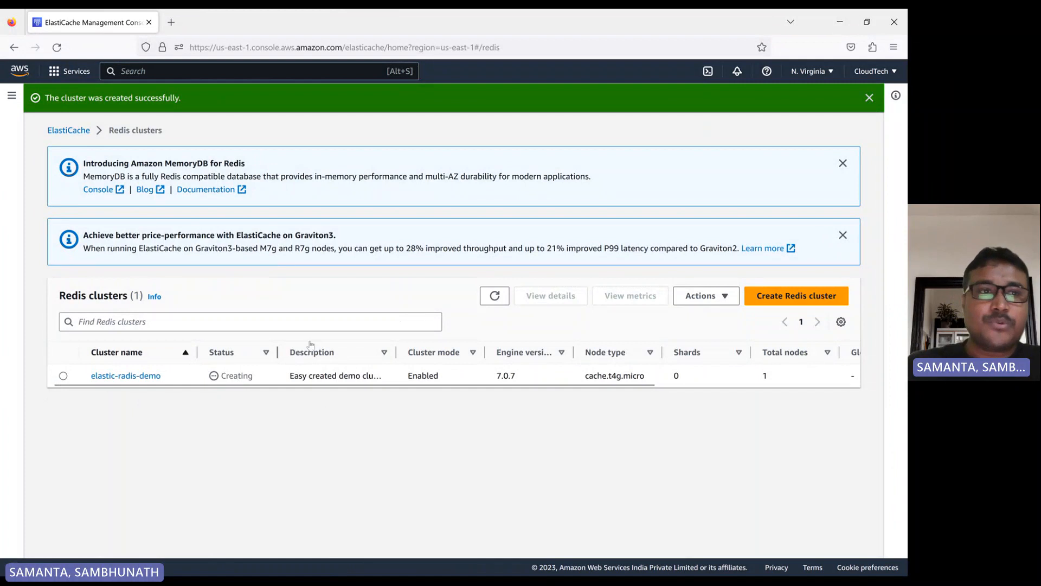
pyautogui.click(870, 97)
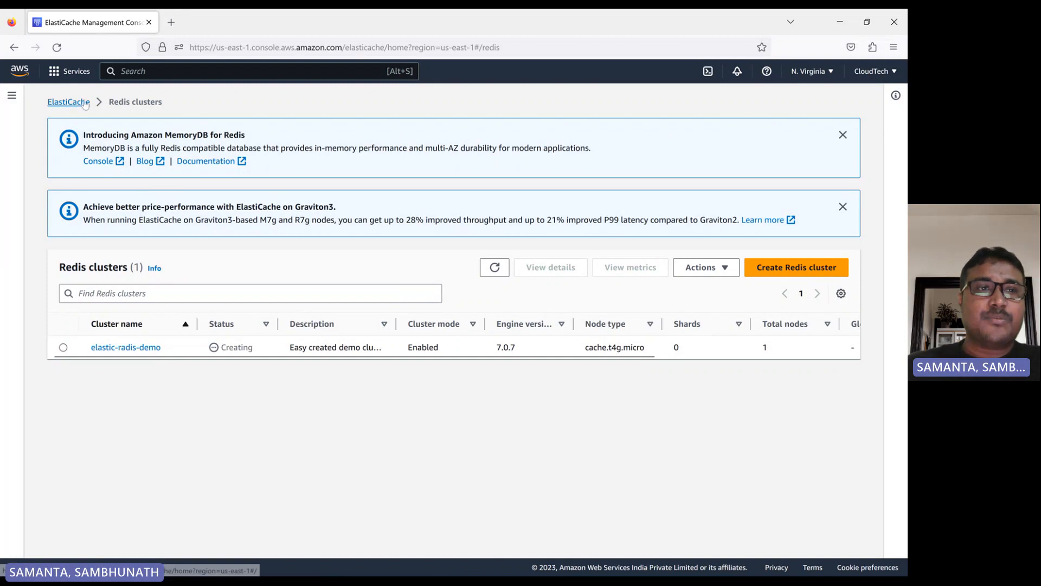
# - Open the Lambda service in a new browser tab and switch to that tab
pyautogui.click(77, 79)
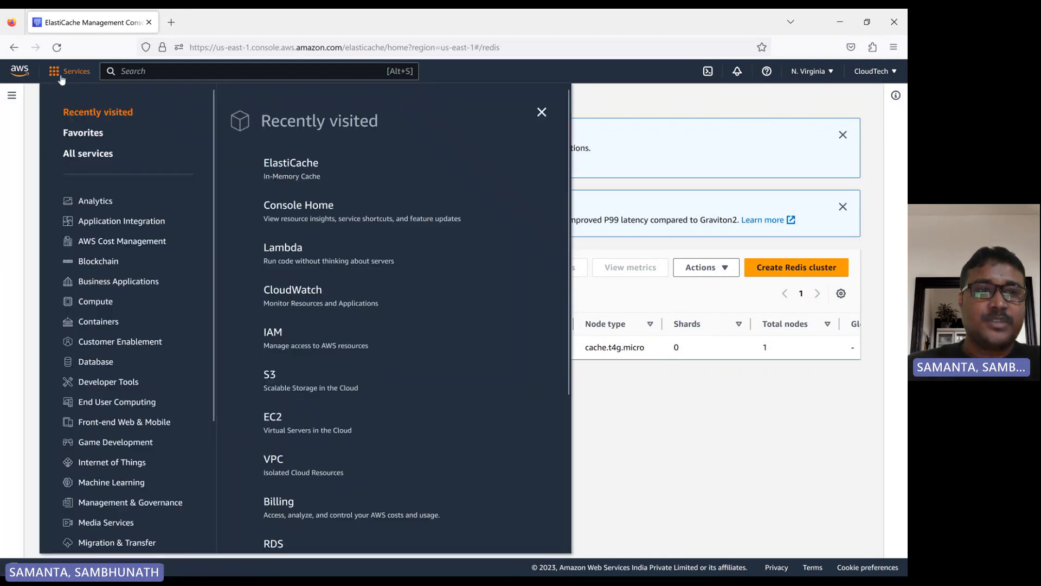
pyautogui.middleClick(286, 248)
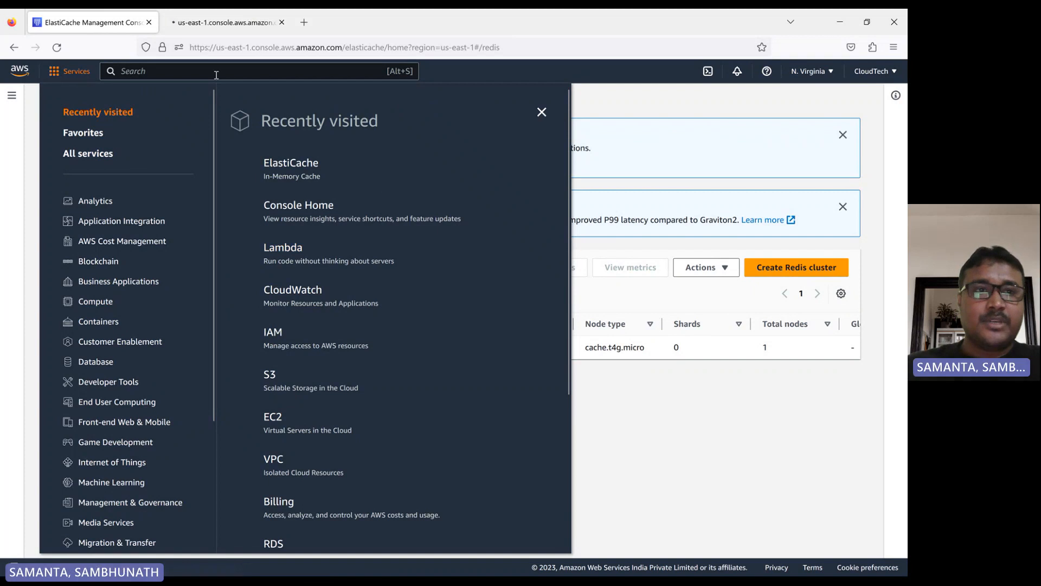
pyautogui.click(541, 111)
pyautogui.click(222, 24)
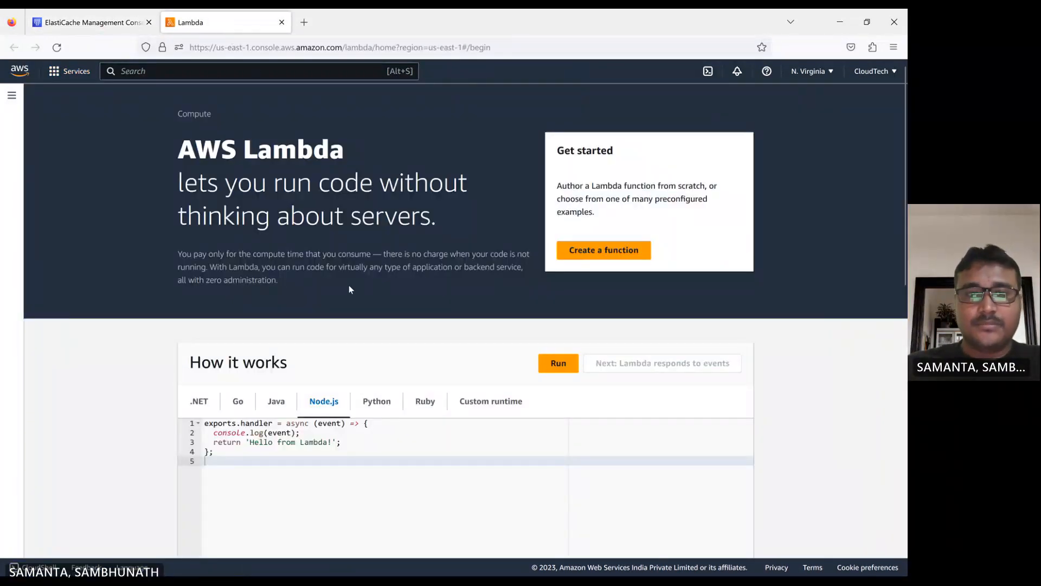
# - Start authoring a new Lambda function from scratch named radis-cache-py
pyautogui.click(585, 254)
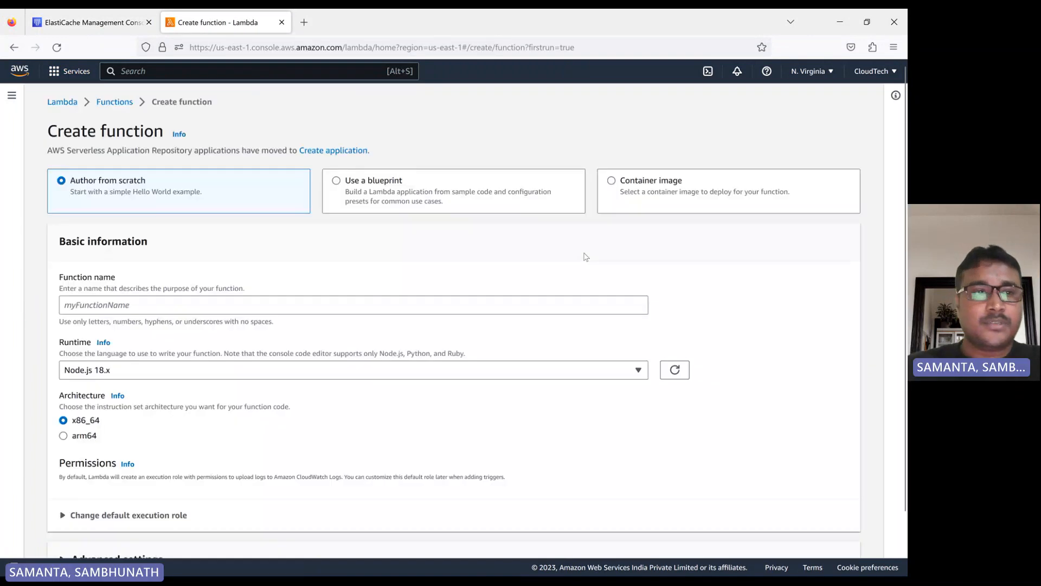
pyautogui.click(168, 307)
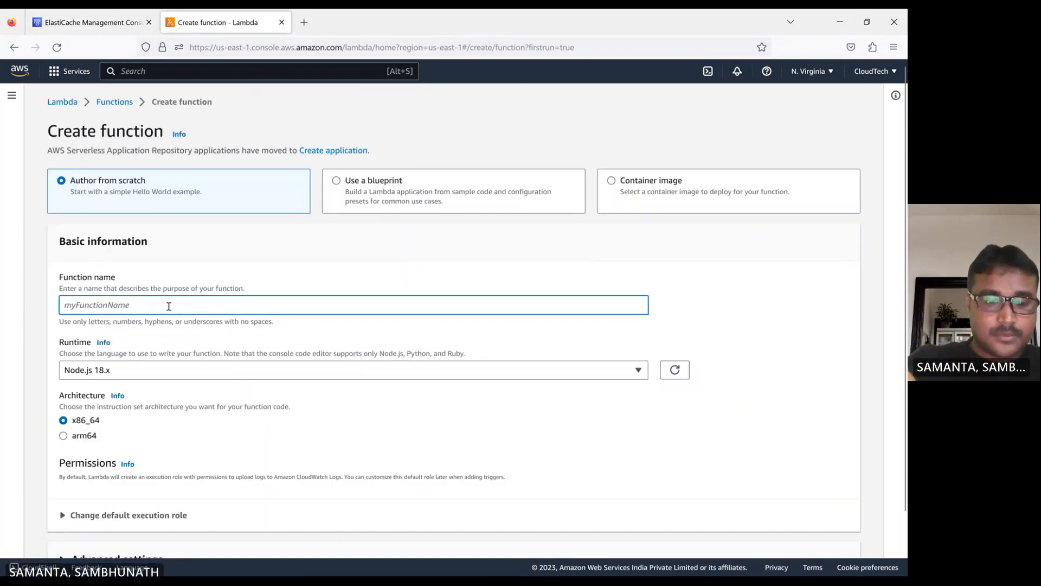
pyautogui.write('radis-cache')
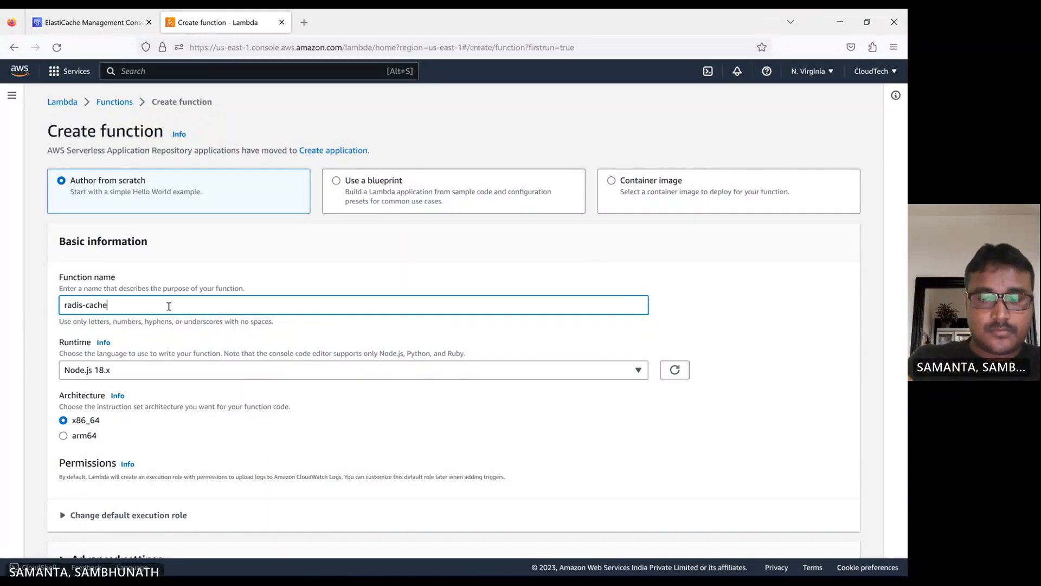
pyautogui.write('-py')
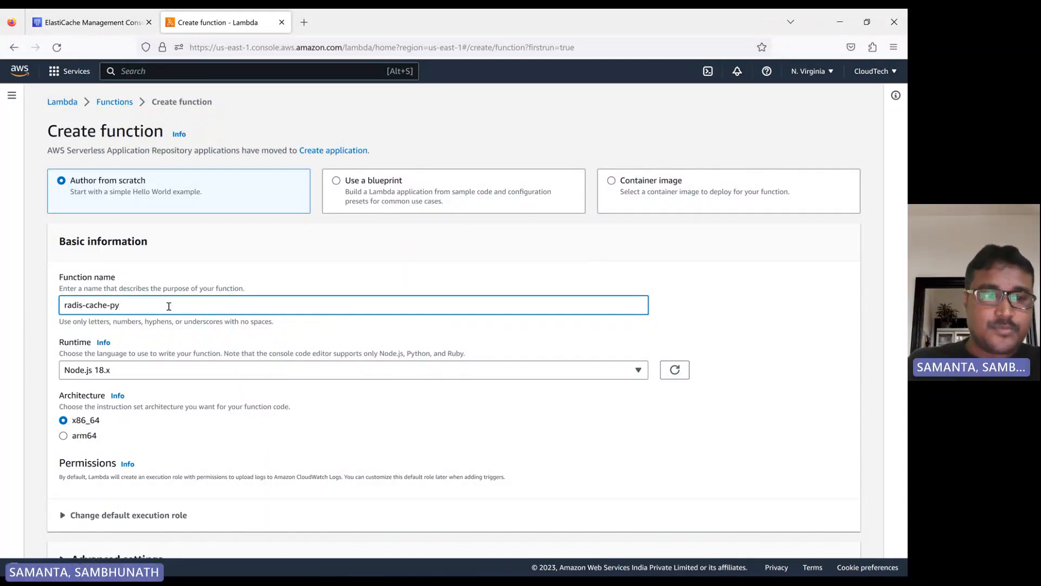
# - Set the function's runtime to Python 3.9
pyautogui.click(183, 376)
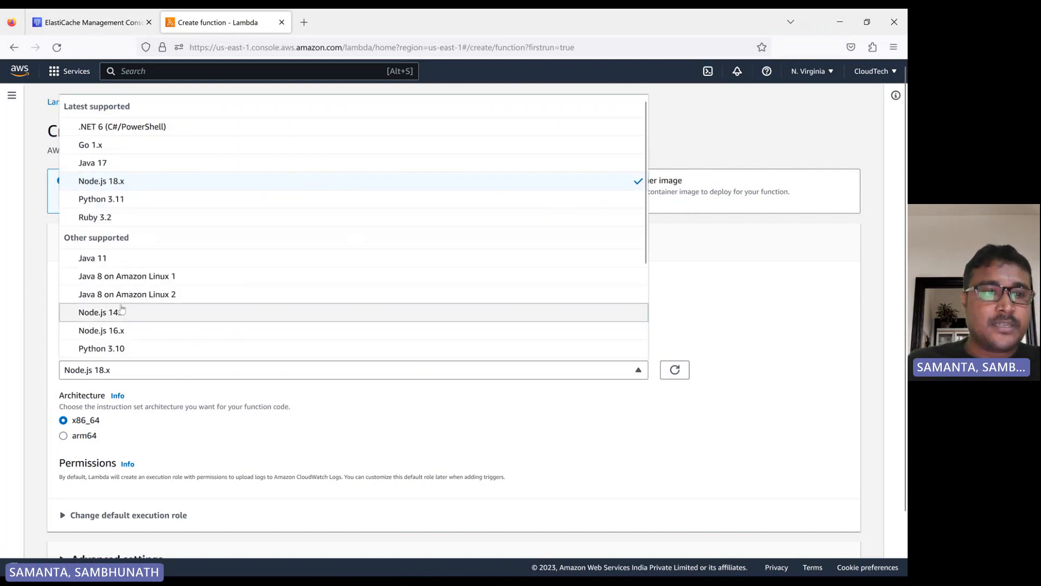
pyautogui.scroll(-3, 140, 303)
pyautogui.click(115, 278)
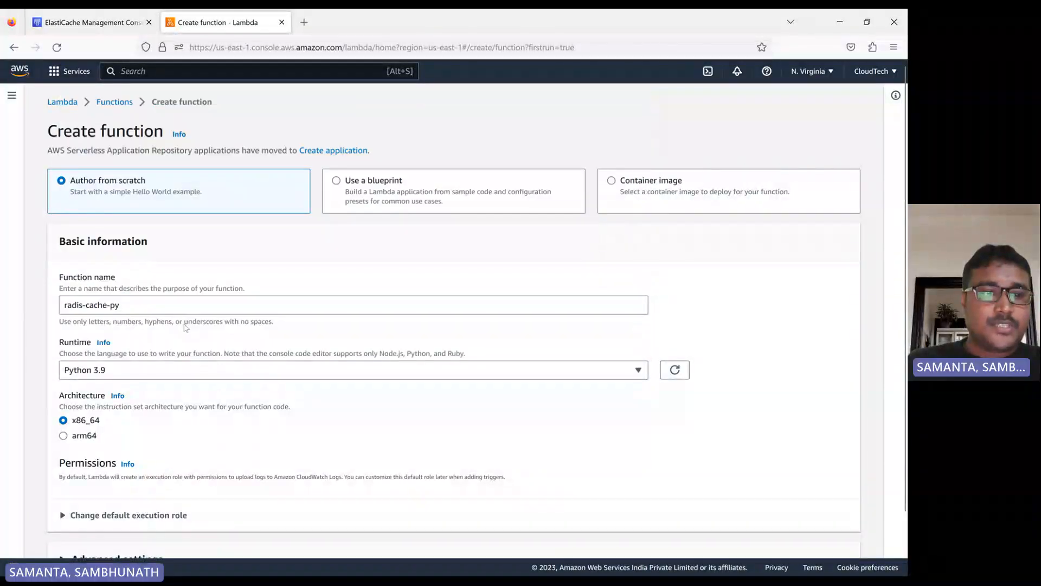
# - Expand the default execution role and advanced settings sections of the function form
pyautogui.scroll(-2, 130, 366)
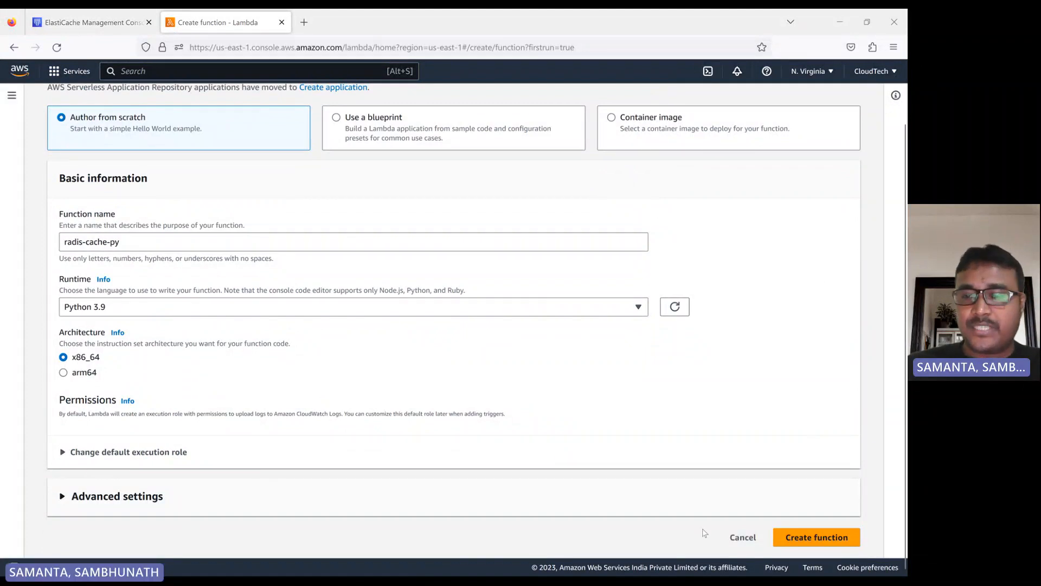
pyautogui.click(62, 453)
pyautogui.scroll(-3, 141, 423)
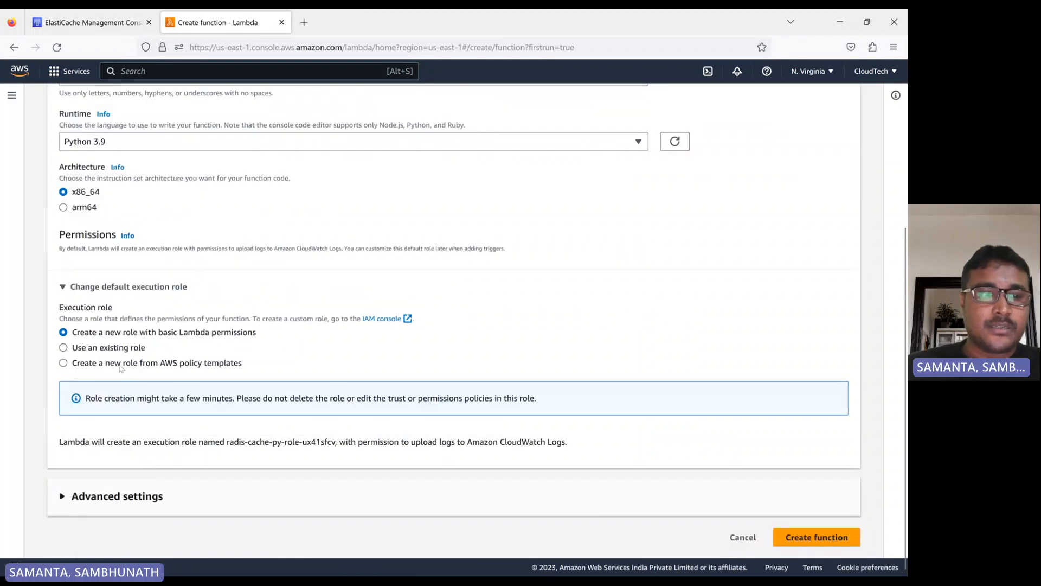
pyautogui.click(62, 495)
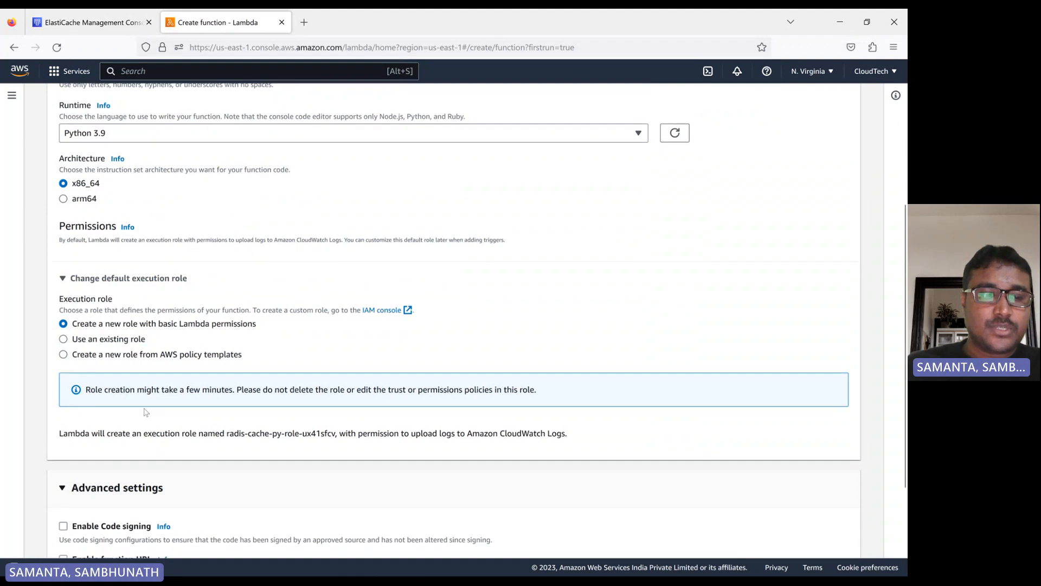
# - Enable VPC access for the function and choose the default VPC vpc-0df87a3cbcd7af408
pyautogui.scroll(-3, 204, 431)
pyautogui.click(63, 486)
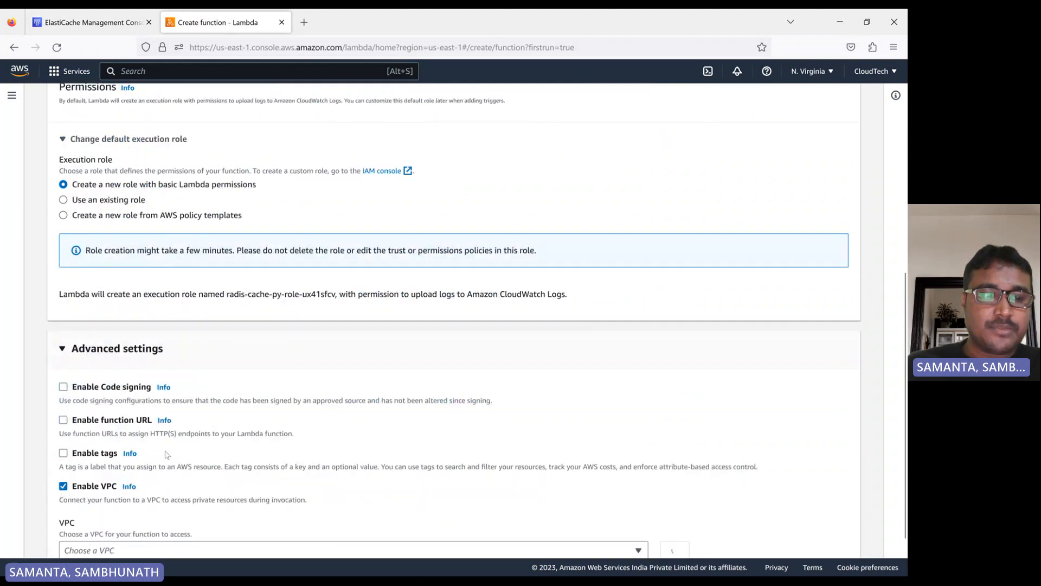
pyautogui.scroll(-1, 162, 456)
pyautogui.click(146, 502)
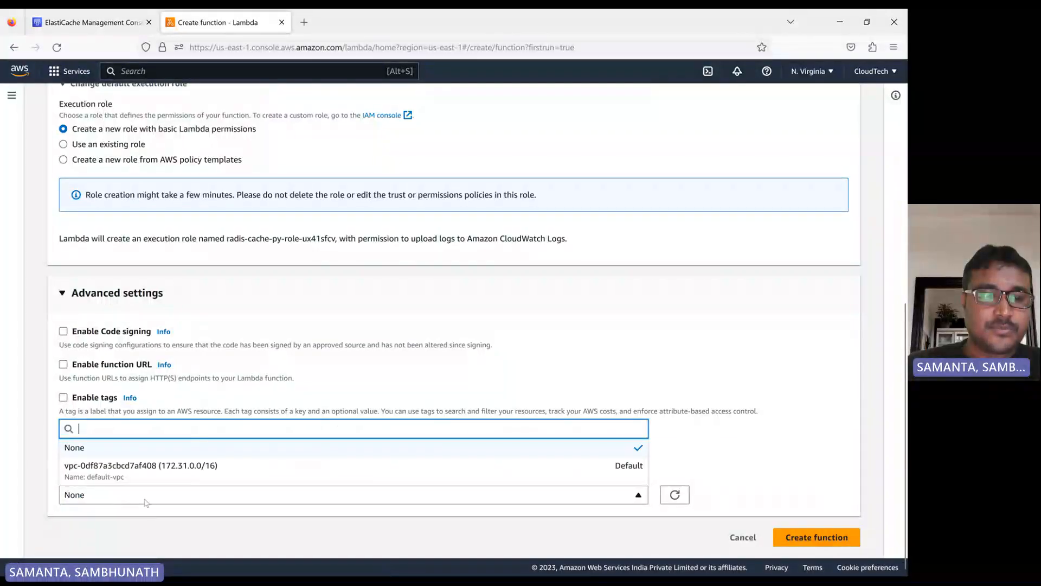
pyautogui.click(146, 466)
# - Select the us-east-1e, us-east-1a, us-east-1b, us-east-1d and us-east-1c subnets for the function
pyautogui.scroll(-5, 212, 447)
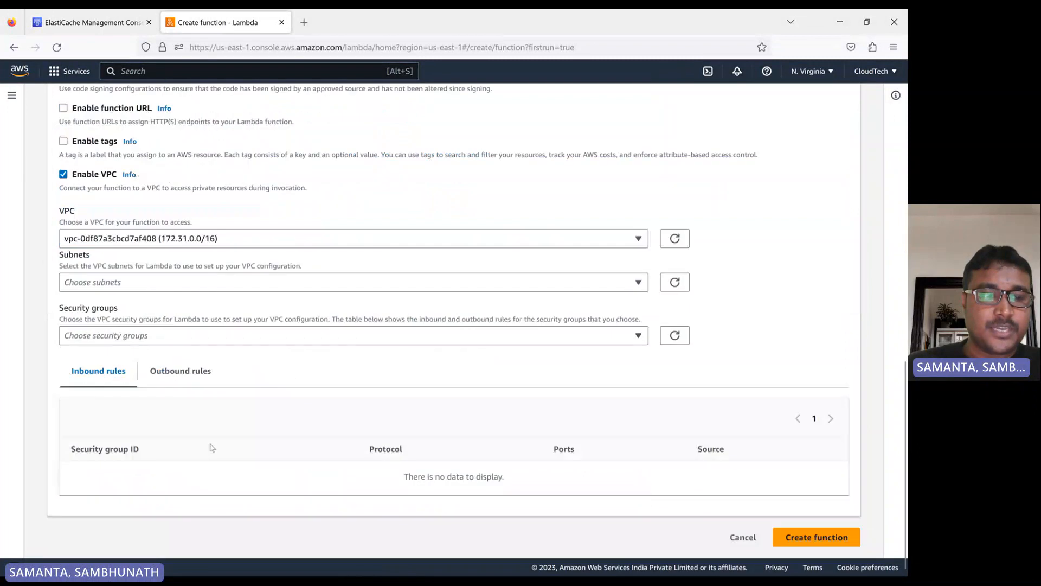
pyautogui.click(125, 289)
pyautogui.click(69, 321)
pyautogui.click(69, 338)
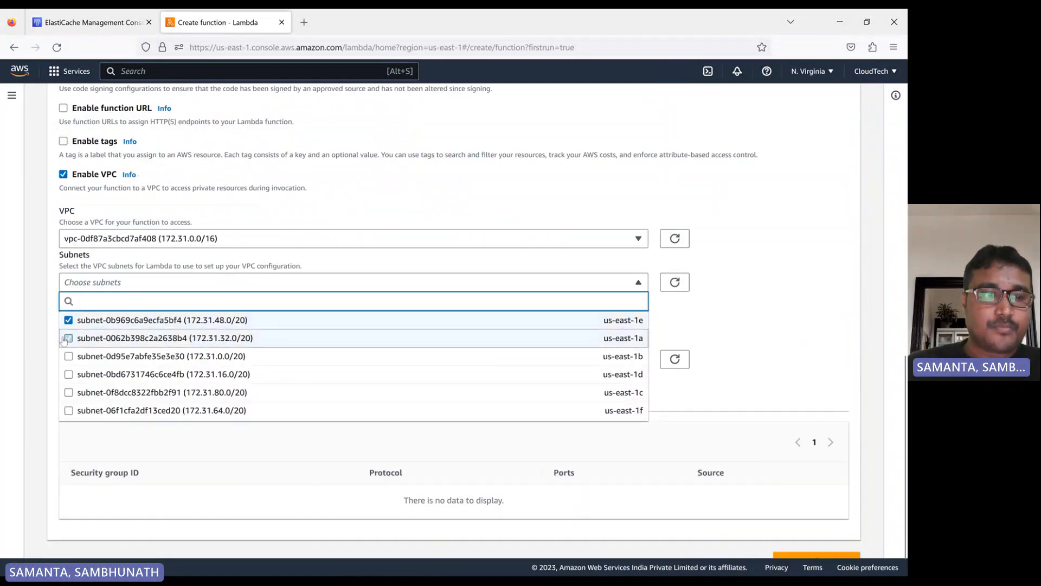
pyautogui.click(68, 357)
pyautogui.click(68, 374)
pyautogui.click(68, 392)
pyautogui.click(44, 390)
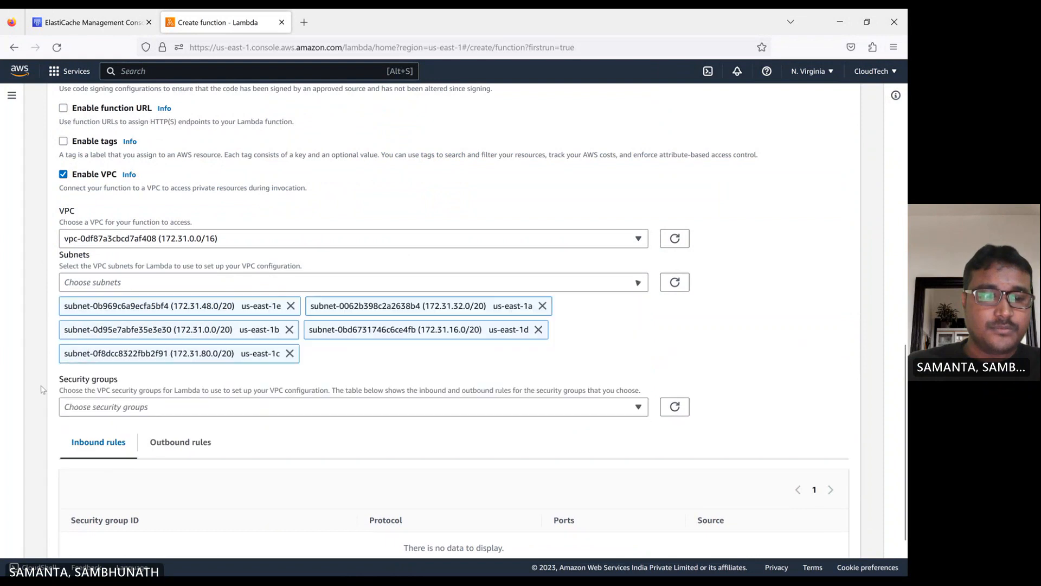
# - Attach the CloudTech-Demo security group to the function
pyautogui.scroll(-3, 135, 385)
pyautogui.click(134, 335)
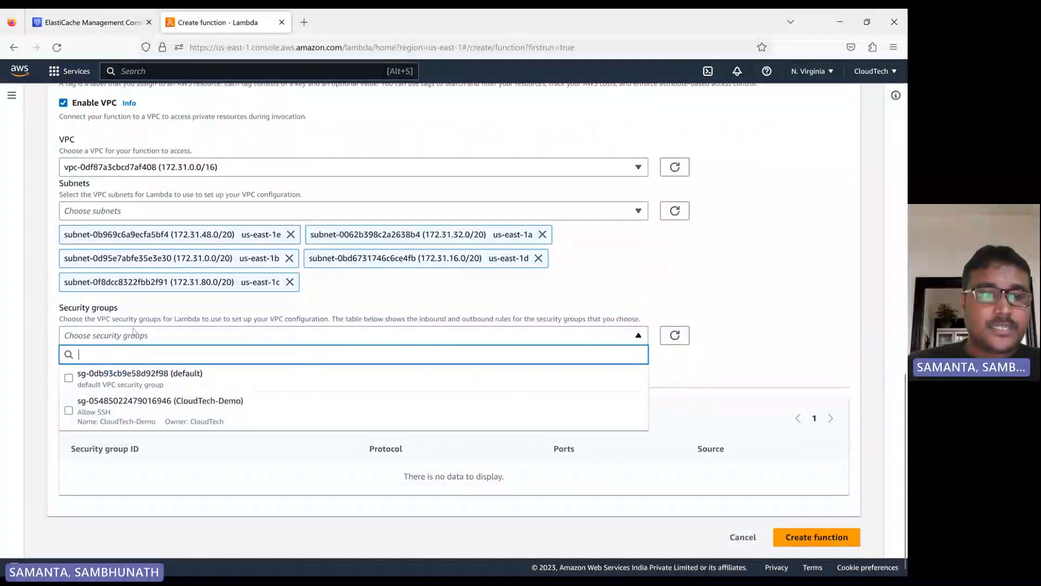
pyautogui.click(120, 408)
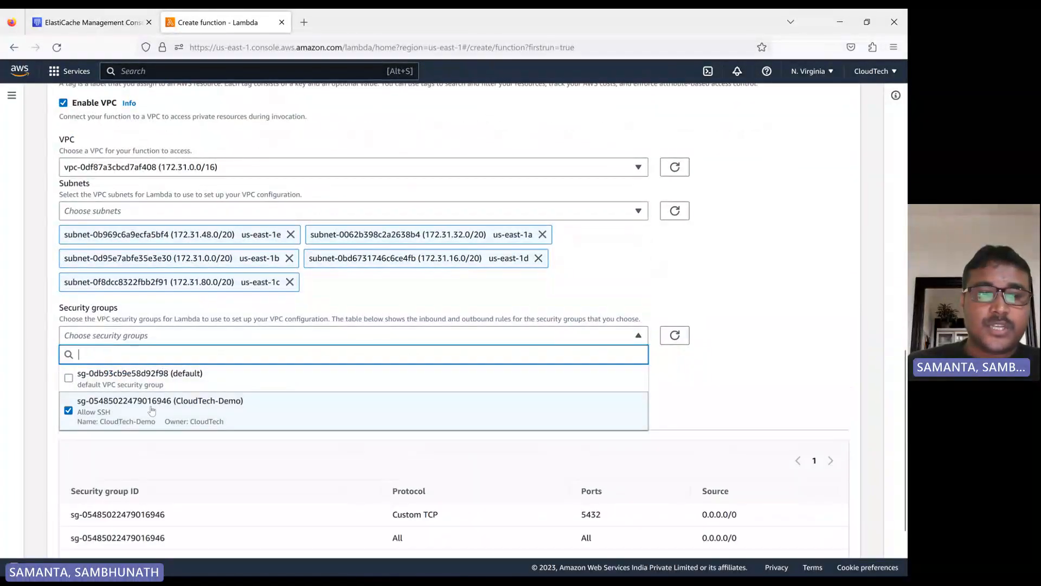
pyautogui.click(39, 340)
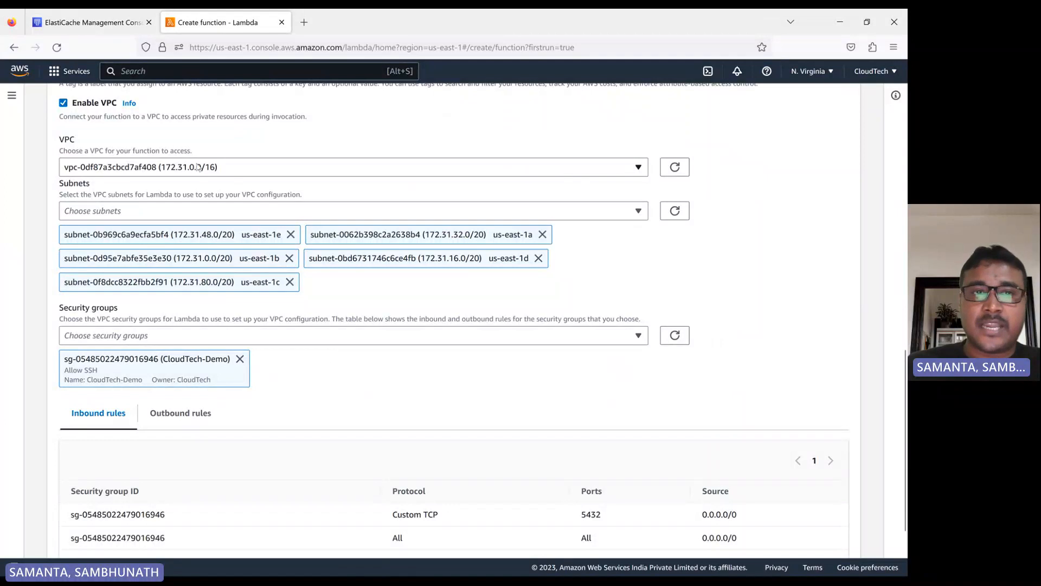
# - Review the security group's inbound rules and create the Lambda function
pyautogui.scroll(-2, 407, 362)
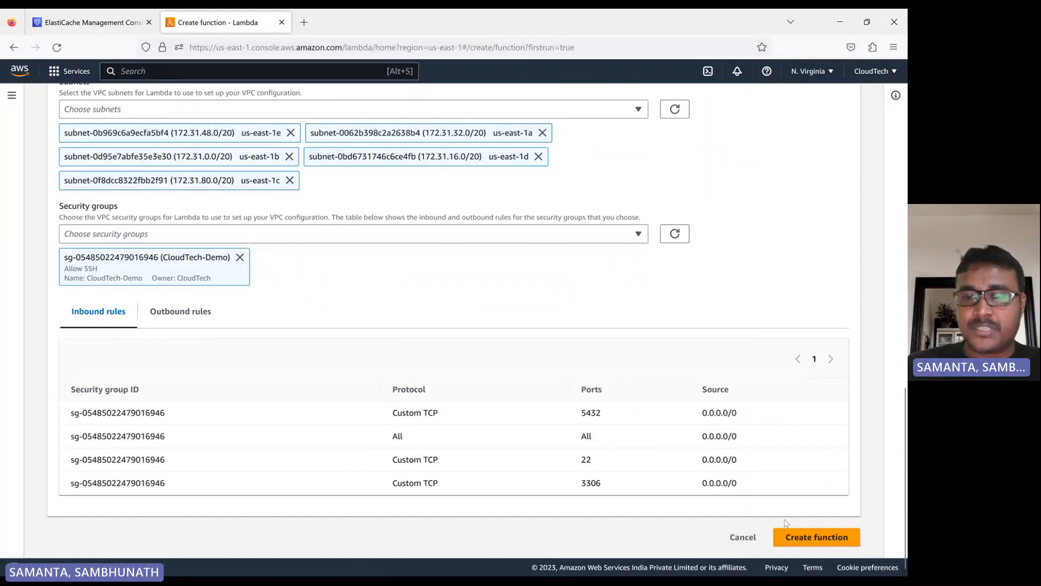
pyautogui.scroll(5, 310, 328)
pyautogui.scroll(-2, 334, 327)
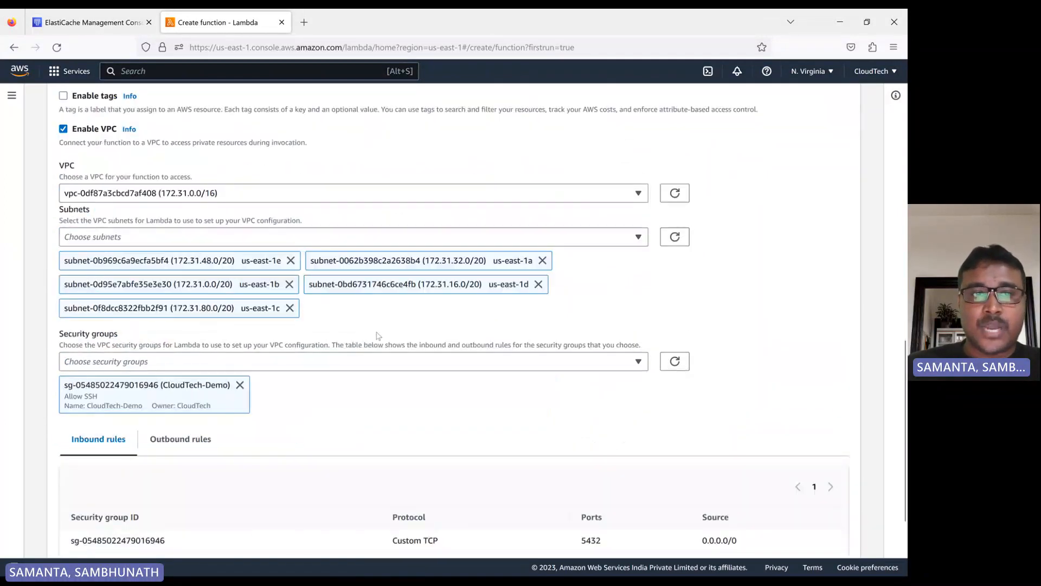
pyautogui.scroll(-2, 382, 409)
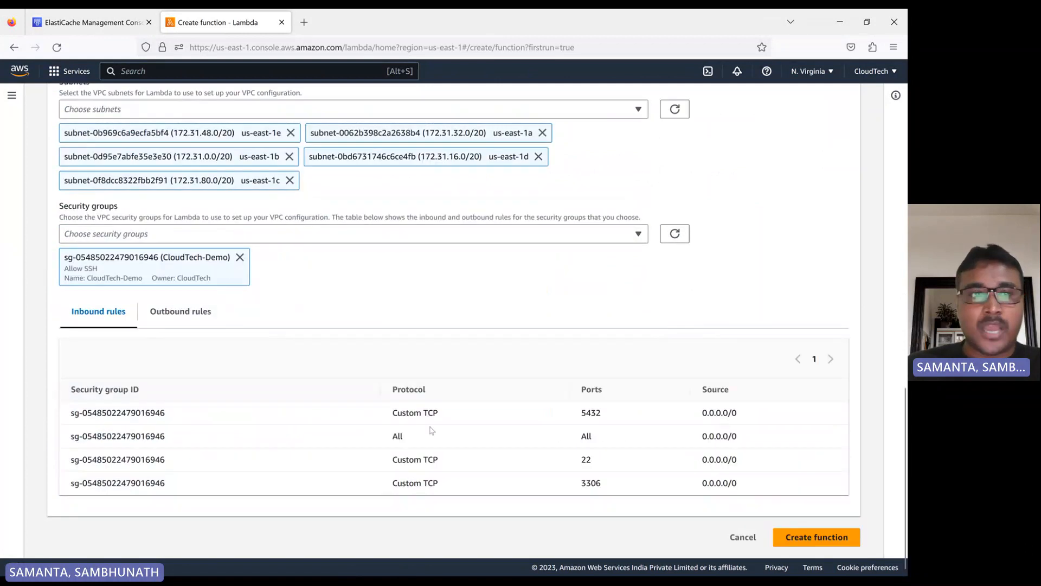
pyautogui.scroll(10, 429, 423)
pyautogui.scroll(-10, 428, 423)
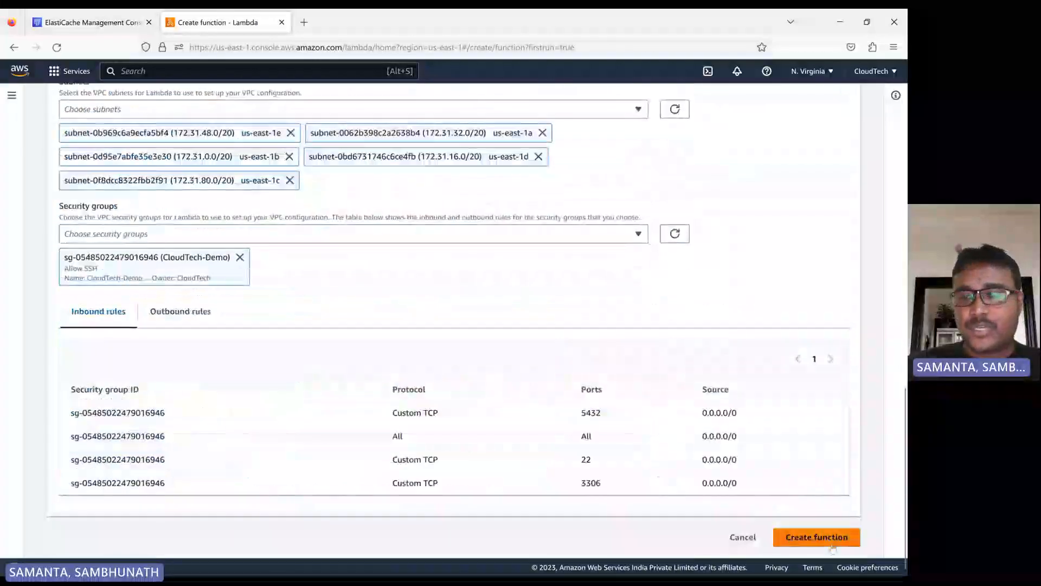
pyautogui.click(832, 546)
pyautogui.scroll(8, 301, 339)
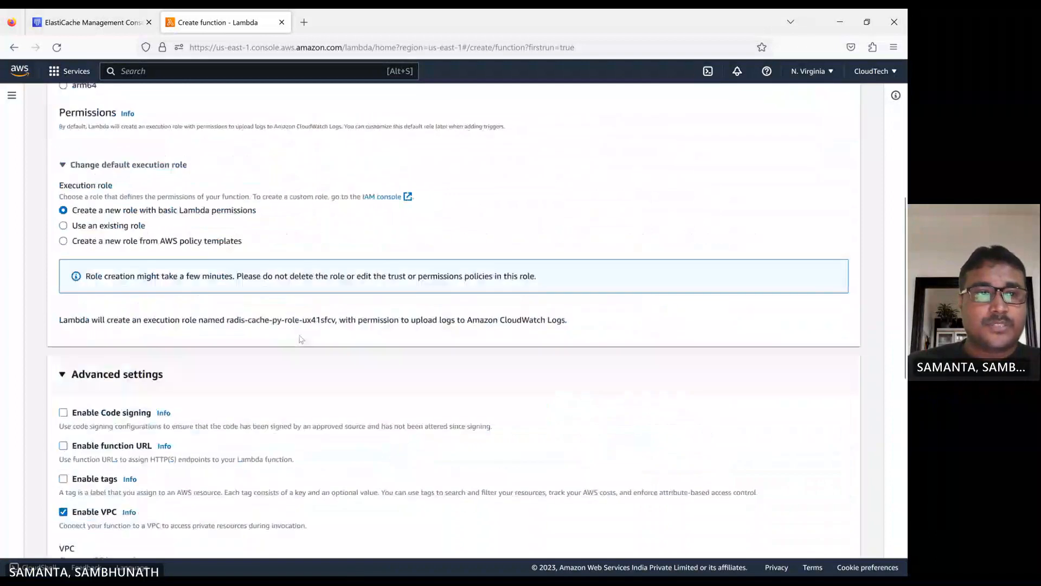
pyautogui.scroll(3, 301, 339)
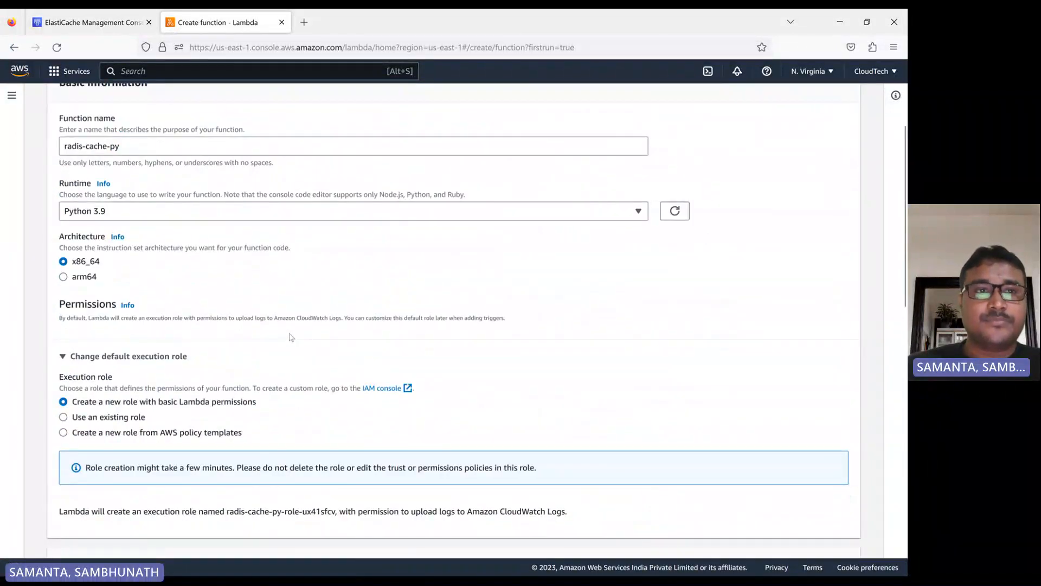
pyautogui.scroll(3, 224, 271)
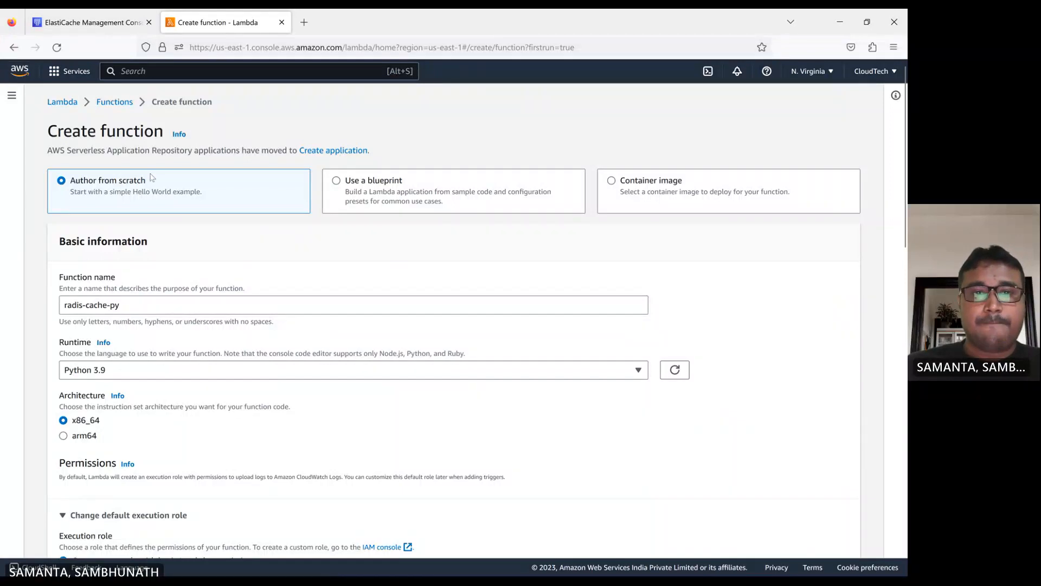
pyautogui.scroll(-20, 231, 216)
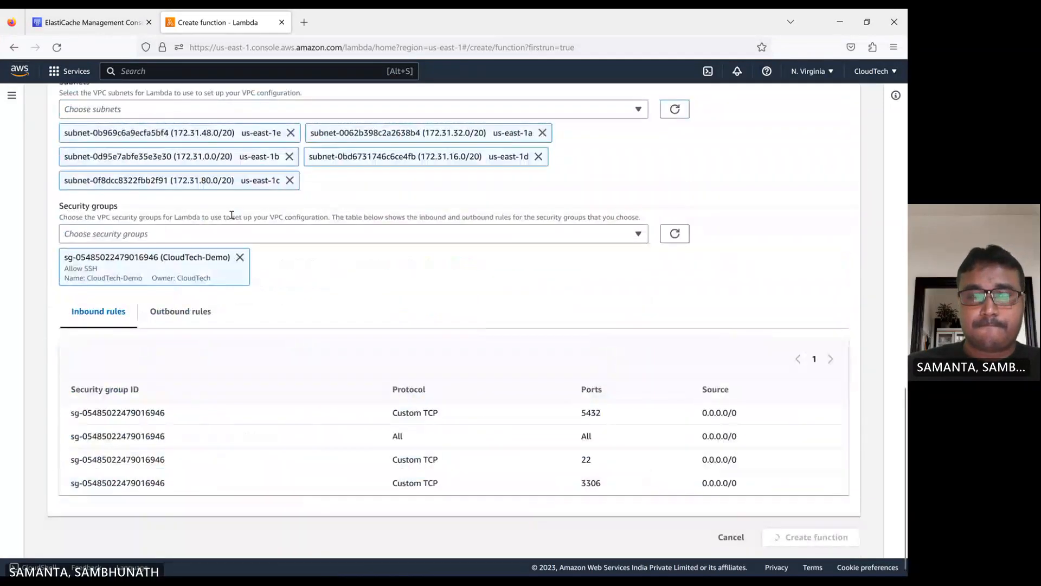
pyautogui.scroll(20, 231, 215)
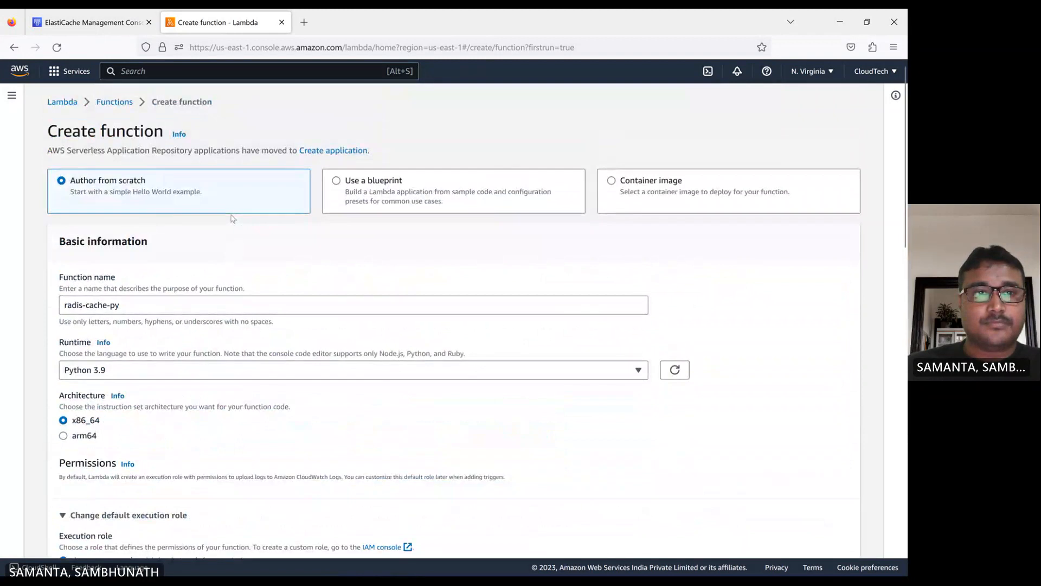
# - Check the Redis cluster's creation status and look over the new function's default code
pyautogui.scroll(-15, 145, 143)
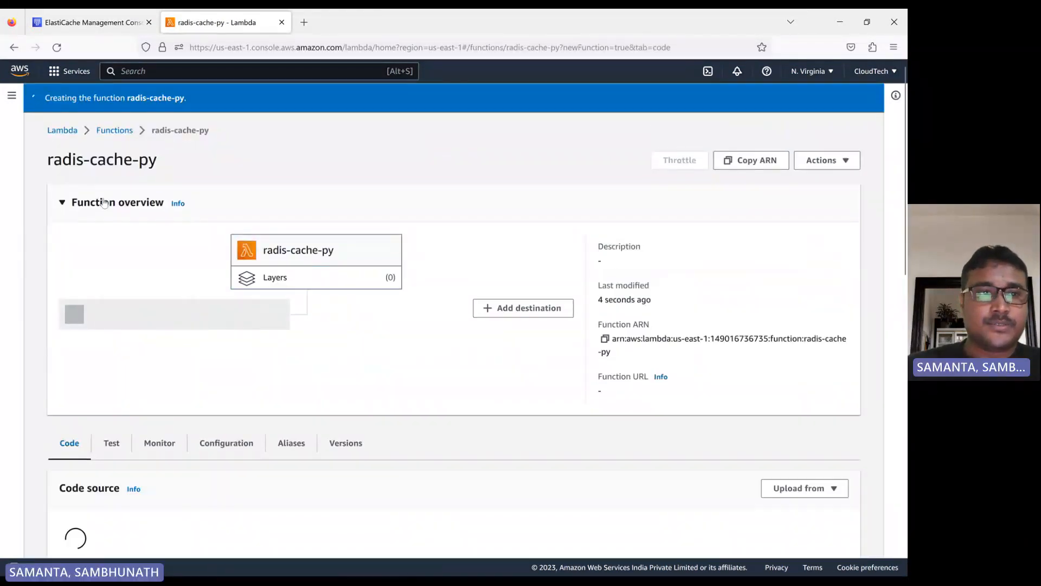
pyautogui.click(91, 26)
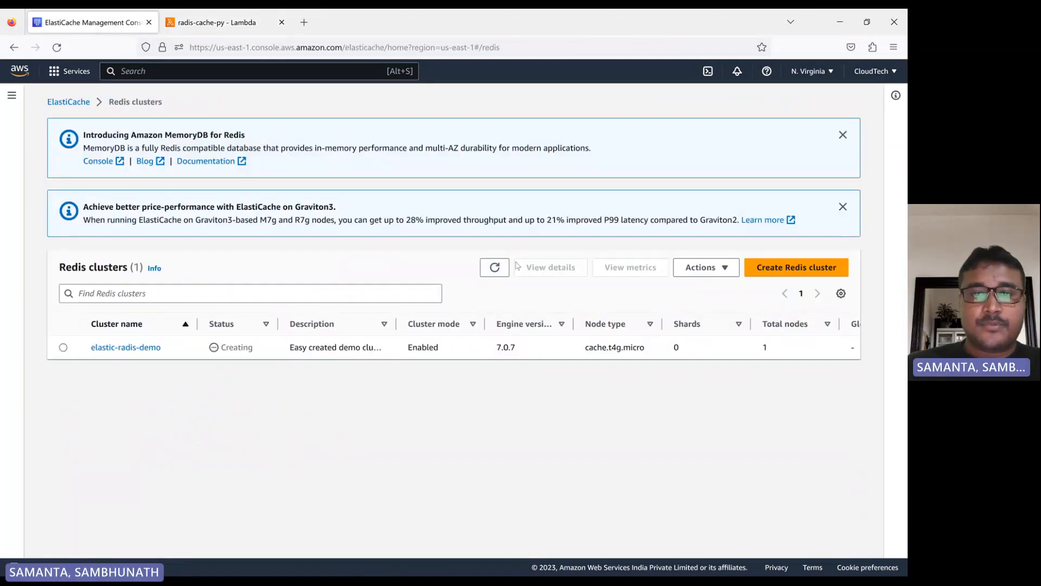
pyautogui.click(498, 269)
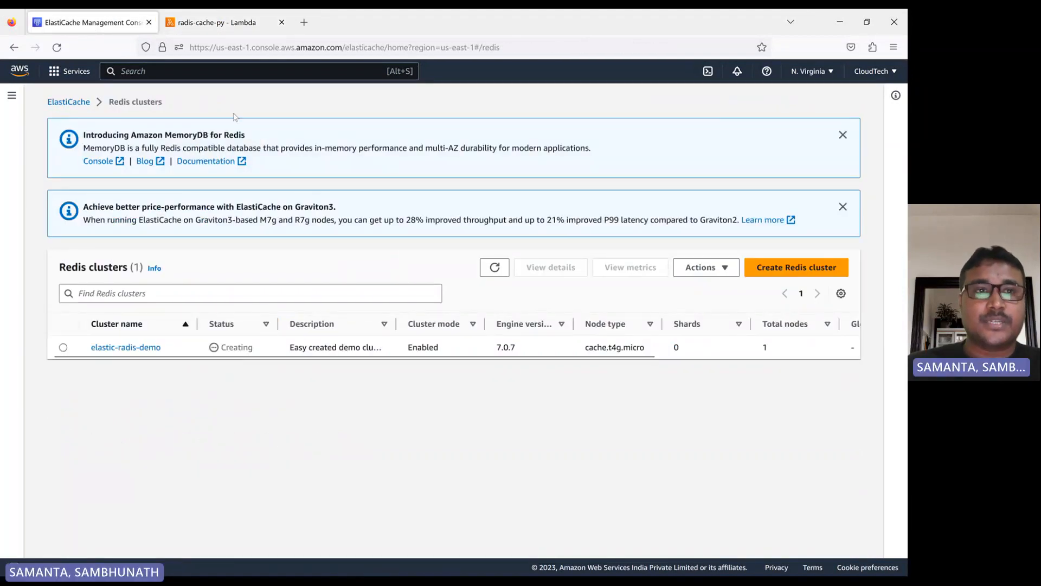
pyautogui.click(219, 23)
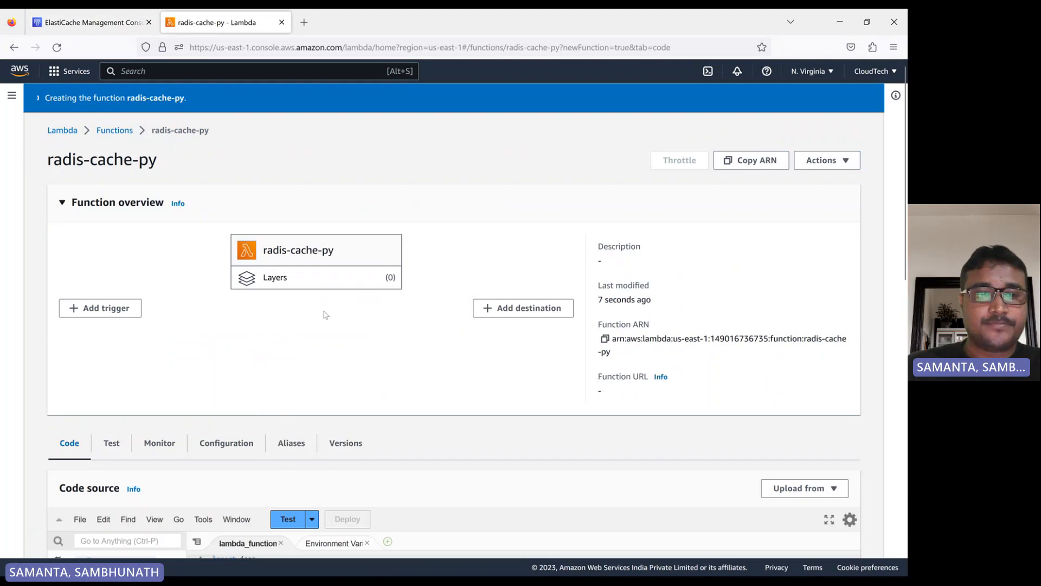
pyautogui.scroll(-4, 316, 318)
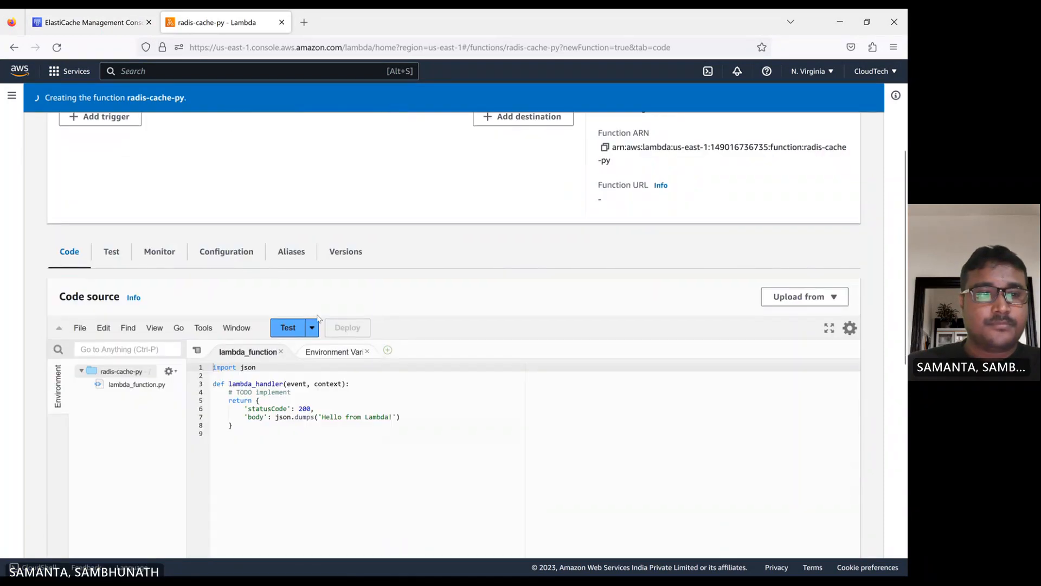
pyautogui.scroll(4, 323, 298)
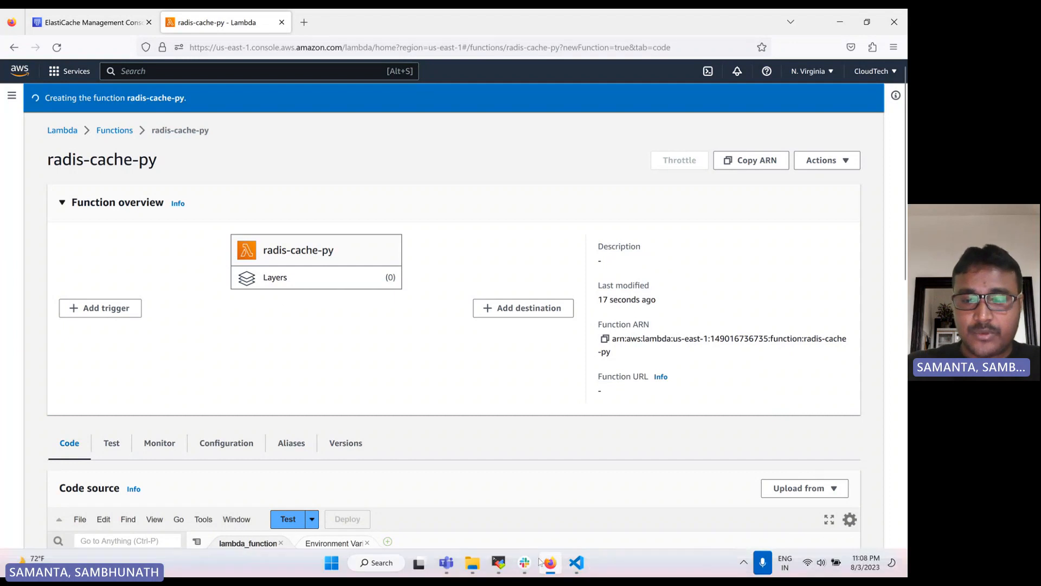
# - Review the redis-lambda.py handler code in VS Code
pyautogui.click(577, 567)
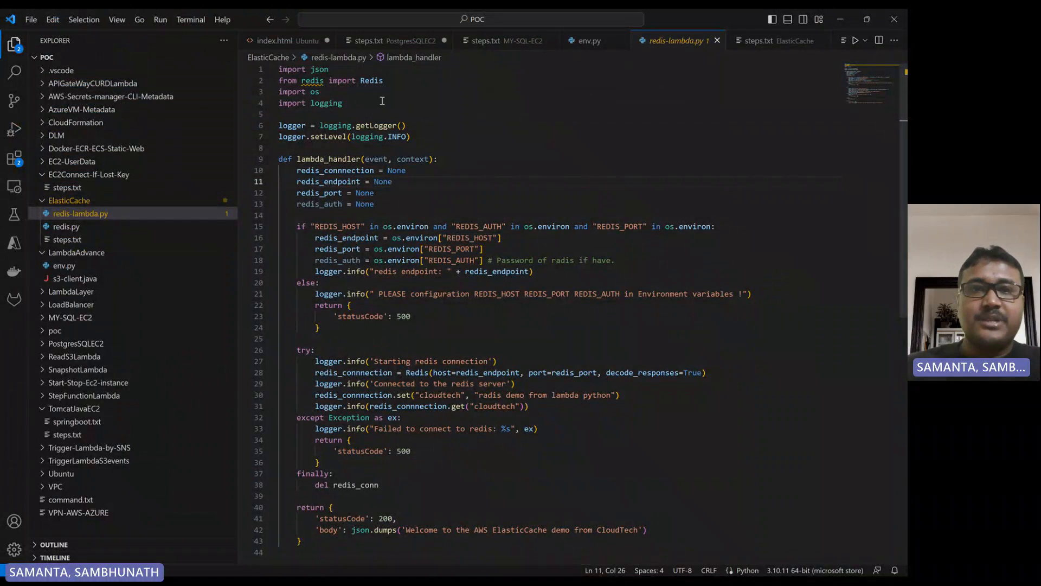
pyautogui.doubleClick(380, 80)
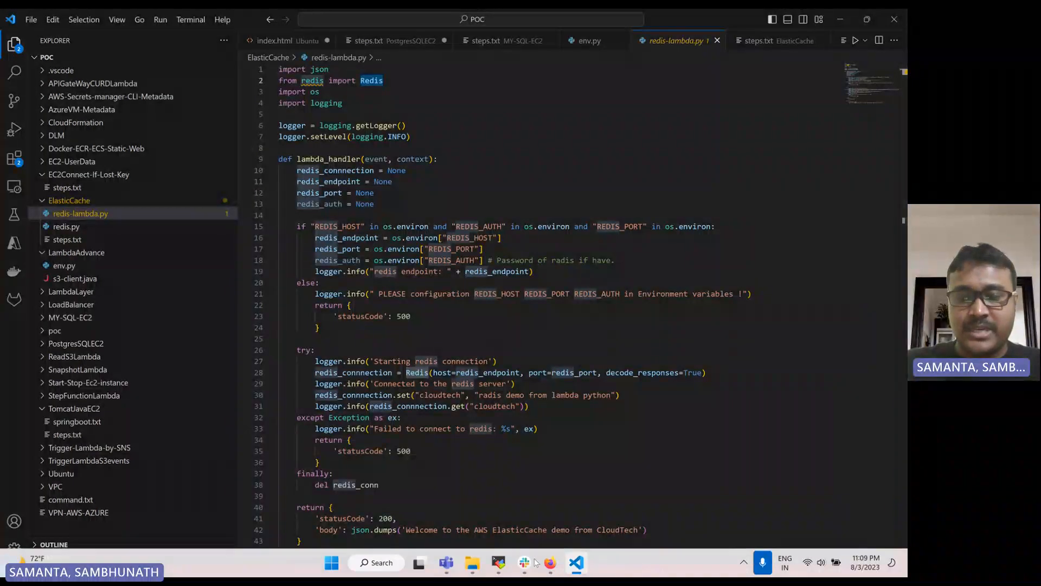
pyautogui.click(550, 562)
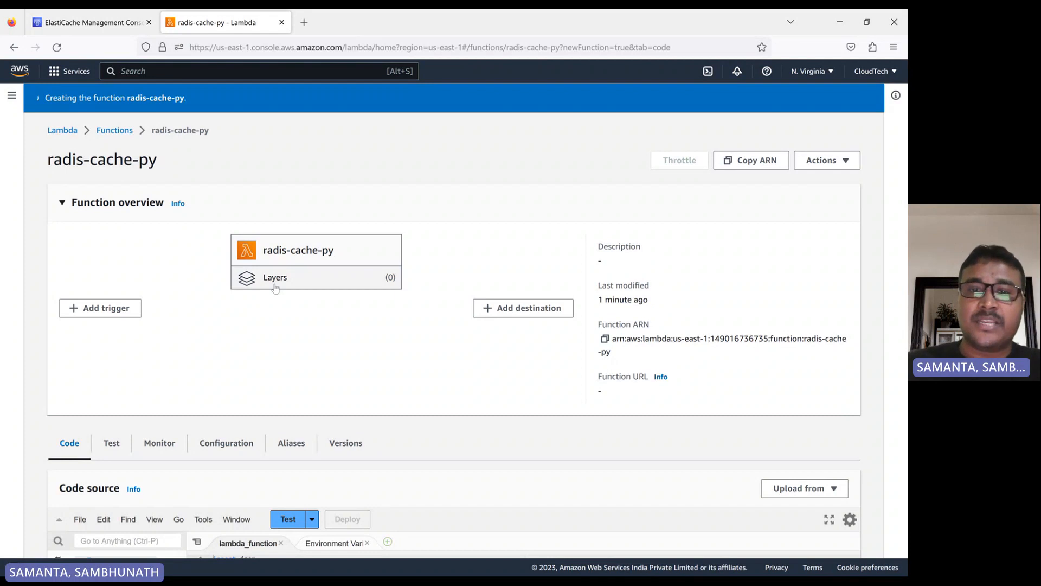
# - Try to add the custom layer radis-dependency-layer, version 2, to the radis-cache-py function
pyautogui.scroll(-10, 276, 288)
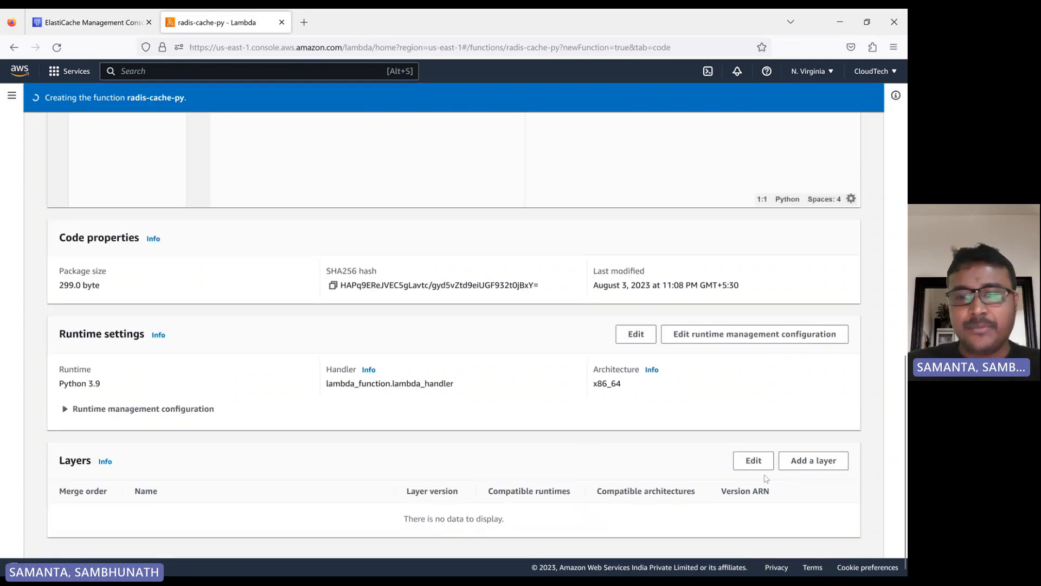
pyautogui.click(813, 461)
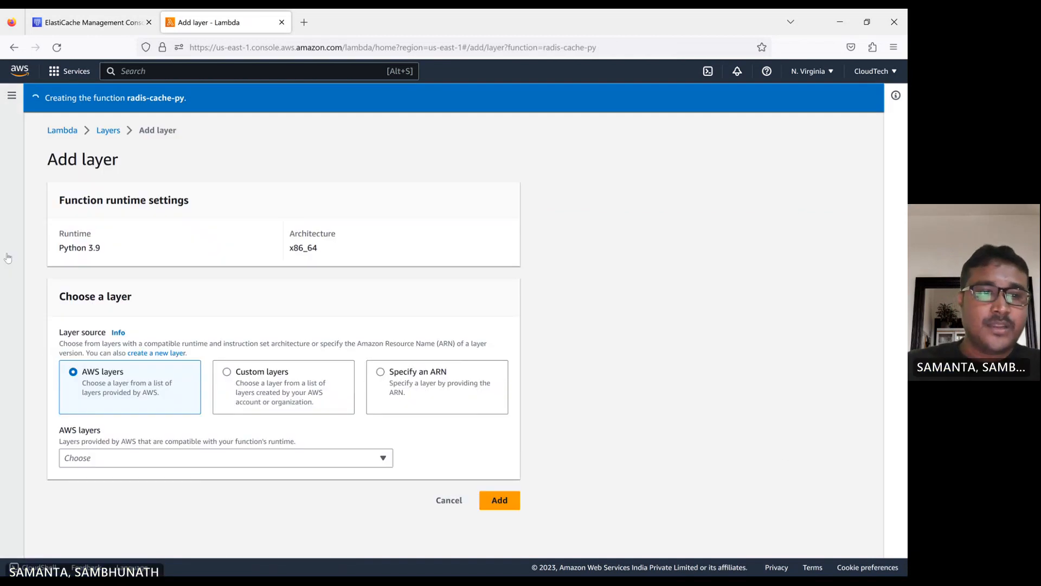
pyautogui.click(142, 463)
pyautogui.click(141, 462)
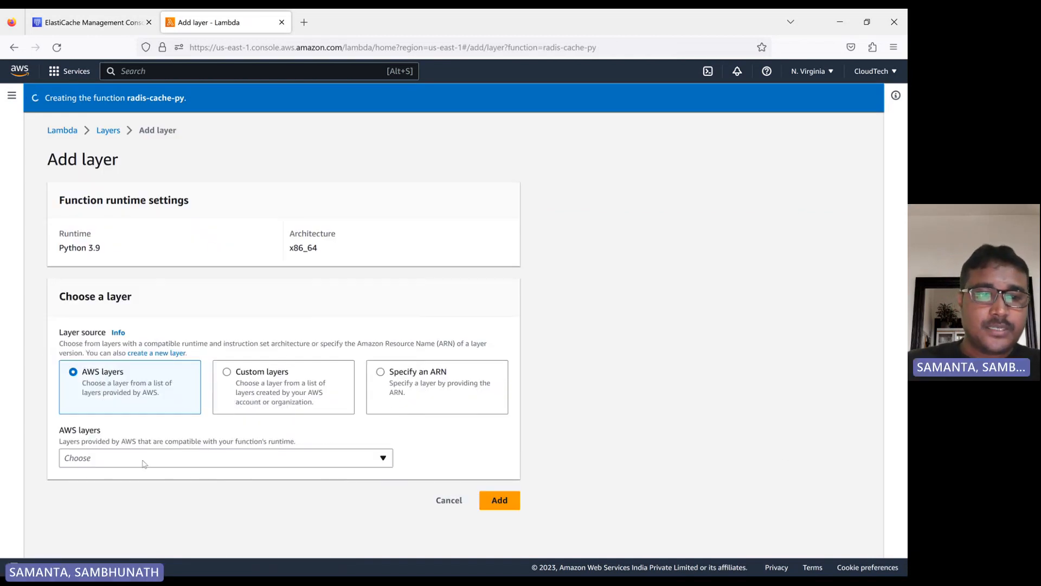
pyautogui.click(400, 384)
pyautogui.click(269, 459)
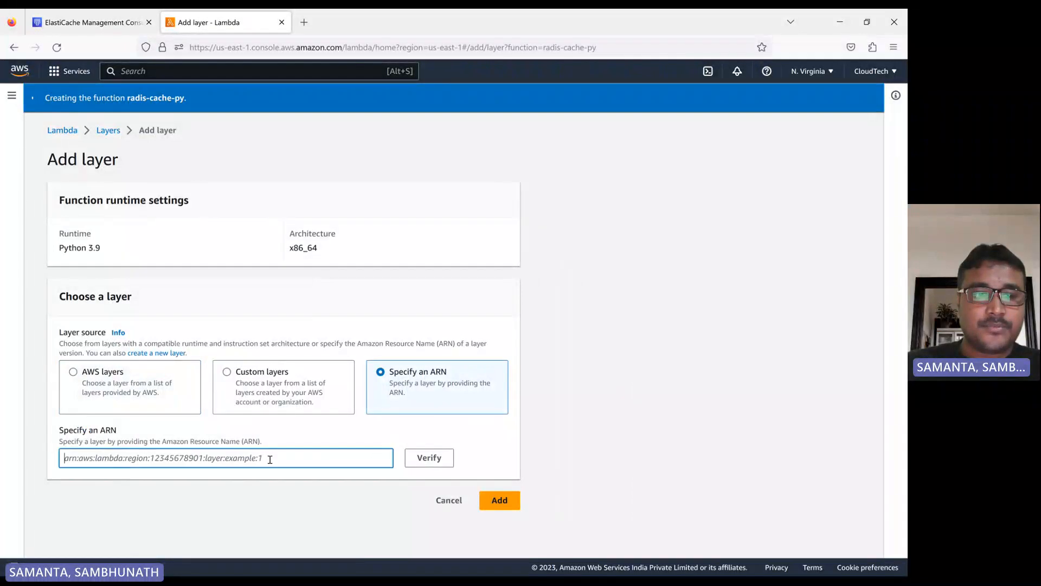
pyautogui.click(239, 378)
pyautogui.click(265, 462)
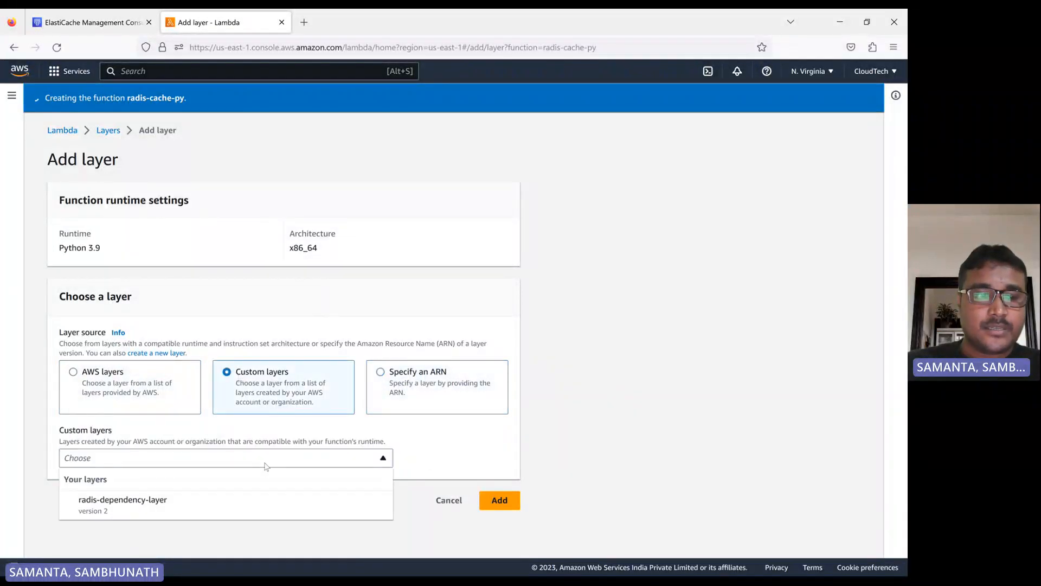
pyautogui.click(158, 511)
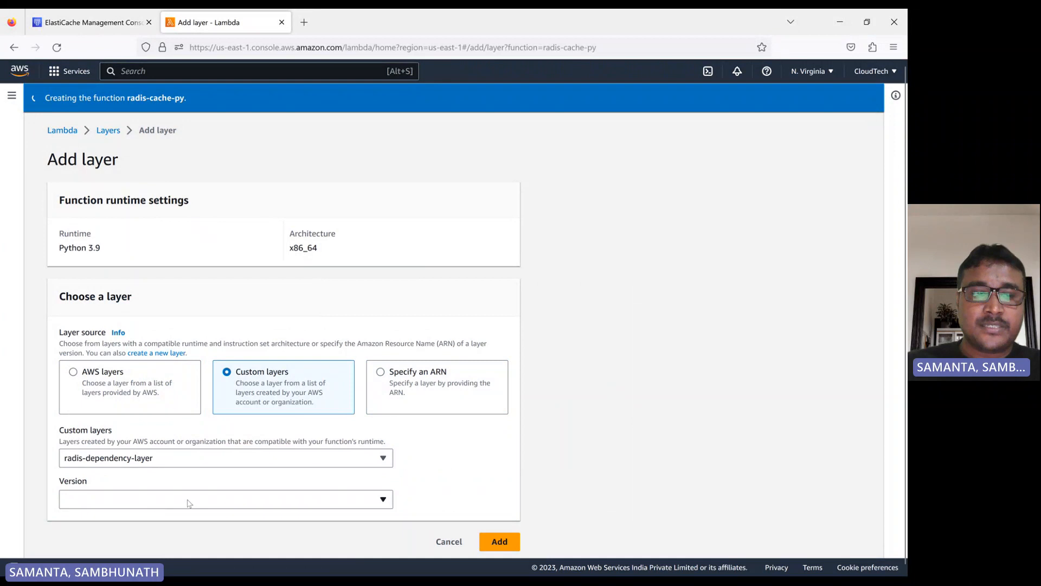
pyautogui.click(107, 496)
pyautogui.click(90, 466)
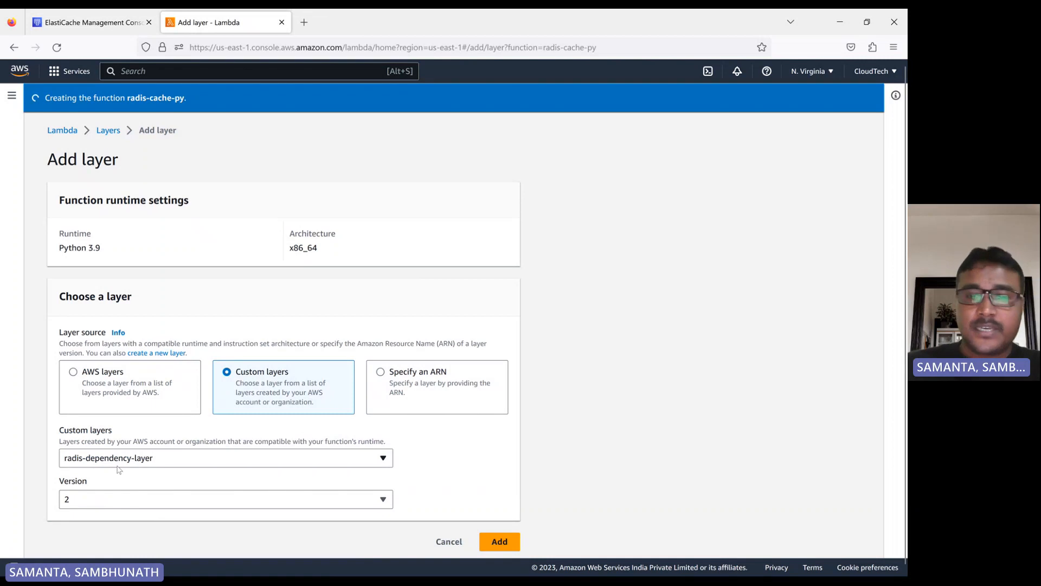
pyautogui.click(500, 547)
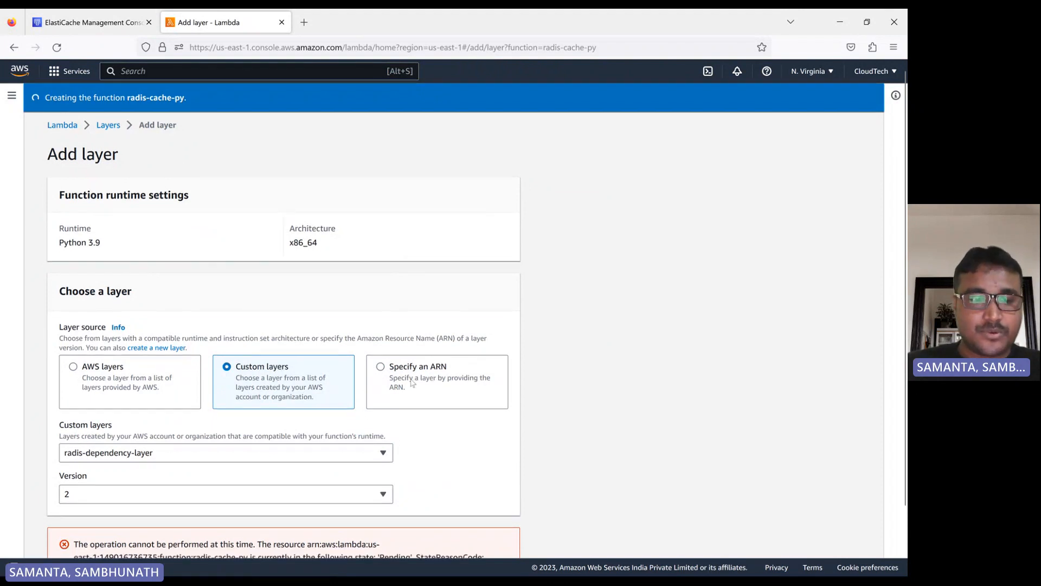
# - Examine the add-layer error, open the function in a new tab and refresh the Redis cluster list
pyautogui.scroll(-2, 413, 419)
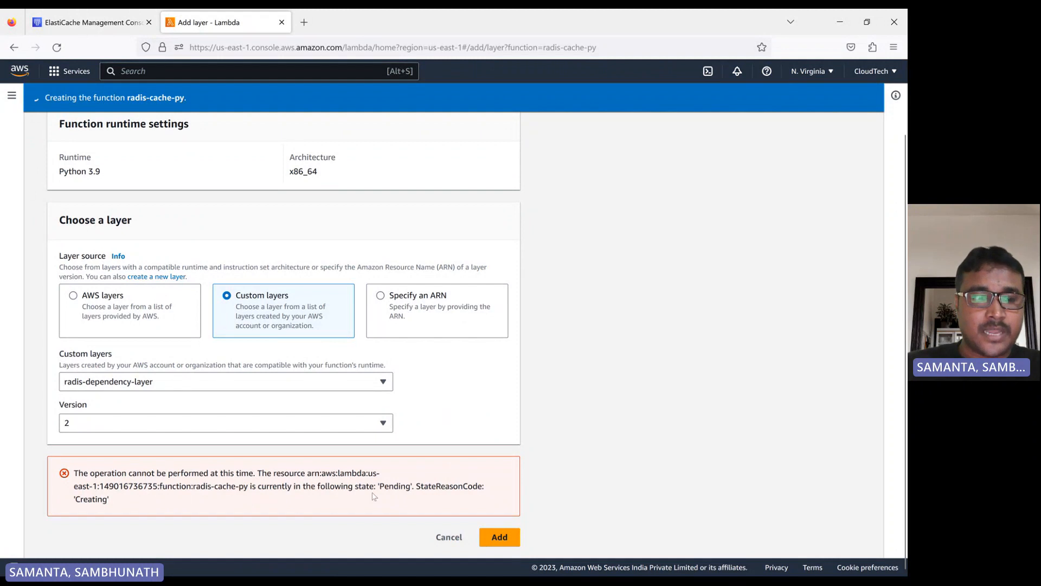
pyautogui.scroll(2, 278, 413)
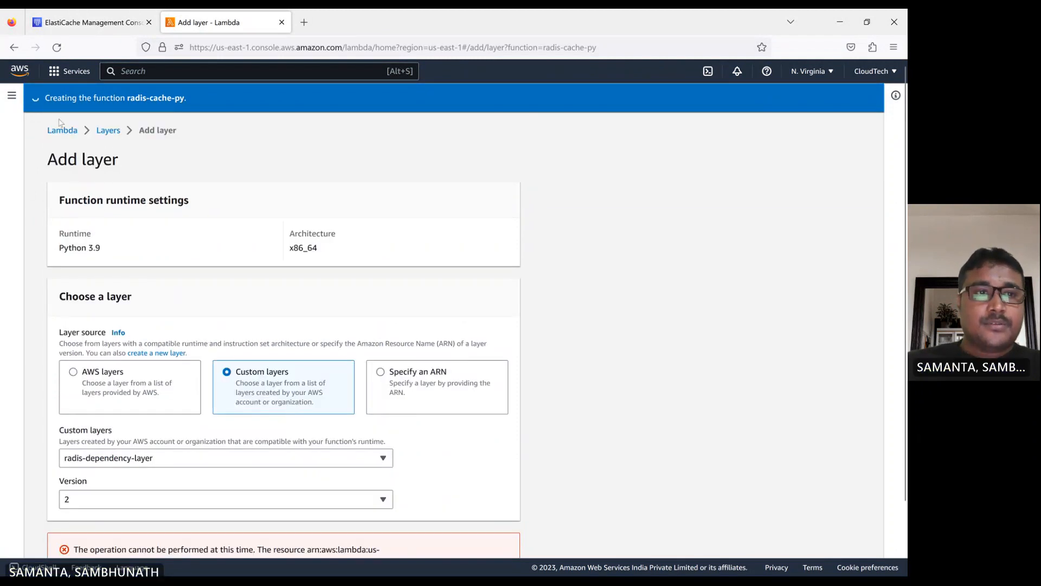
pyautogui.scroll(-2, 209, 296)
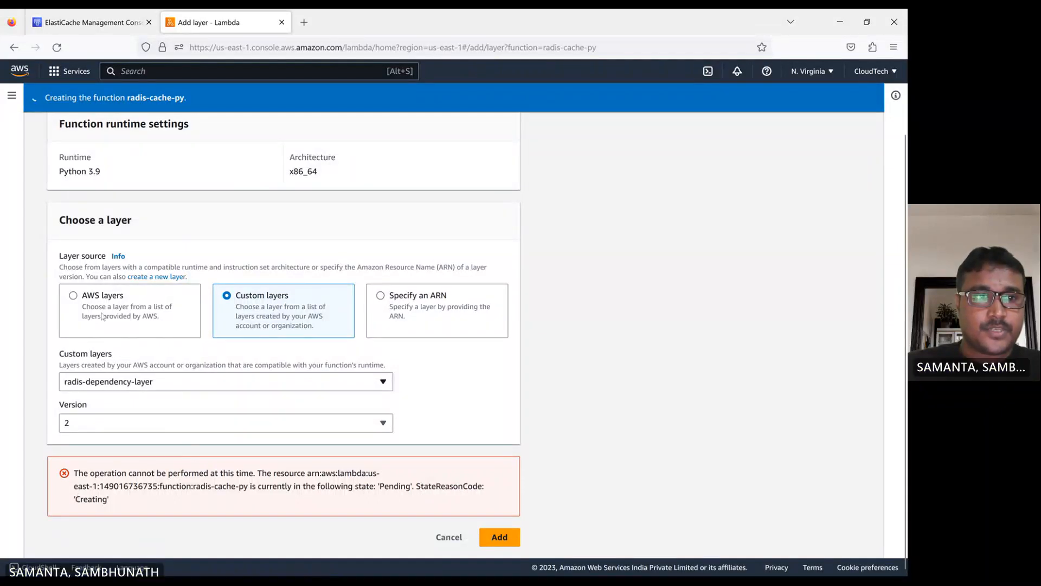
pyautogui.scroll(2, 167, 235)
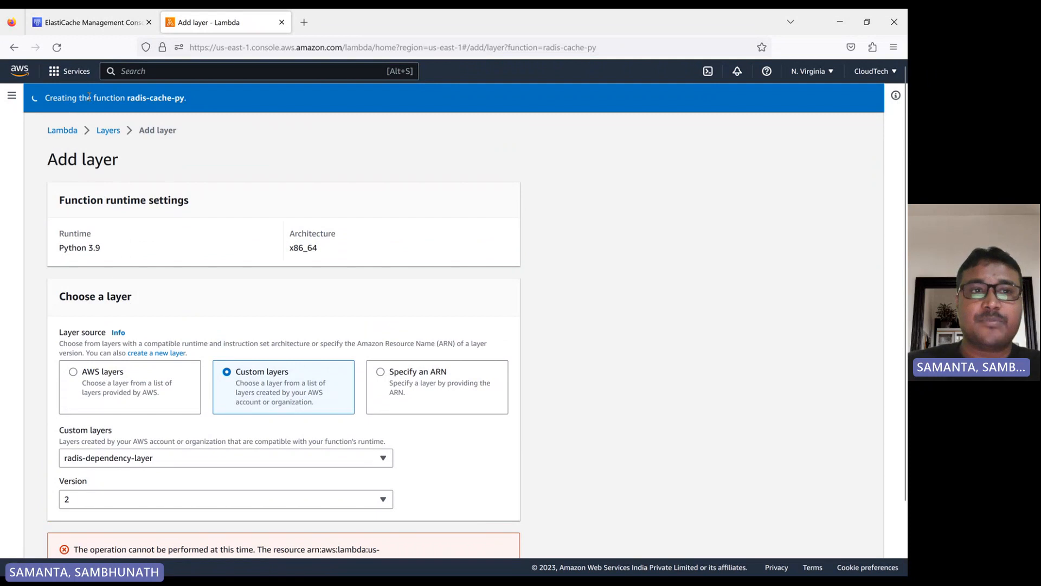
pyautogui.middleClick(63, 130)
pyautogui.click(352, 25)
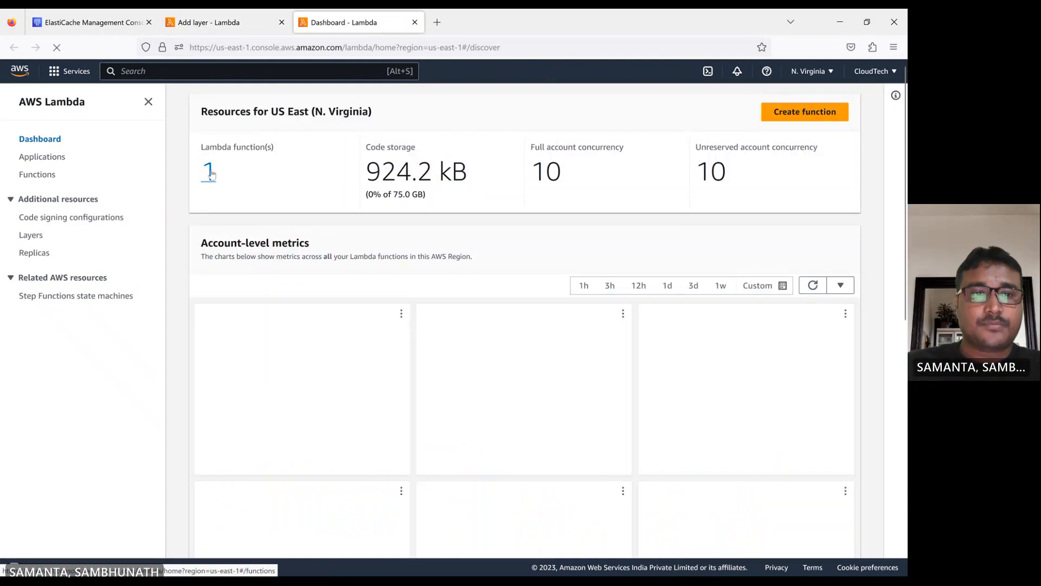
pyautogui.click(210, 171)
pyautogui.click(254, 217)
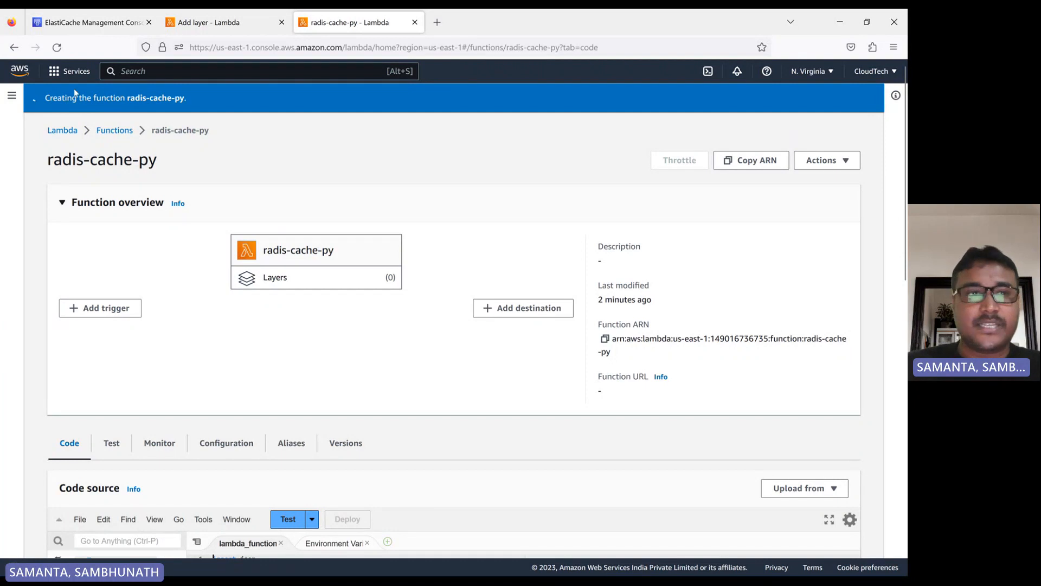
pyautogui.click(203, 27)
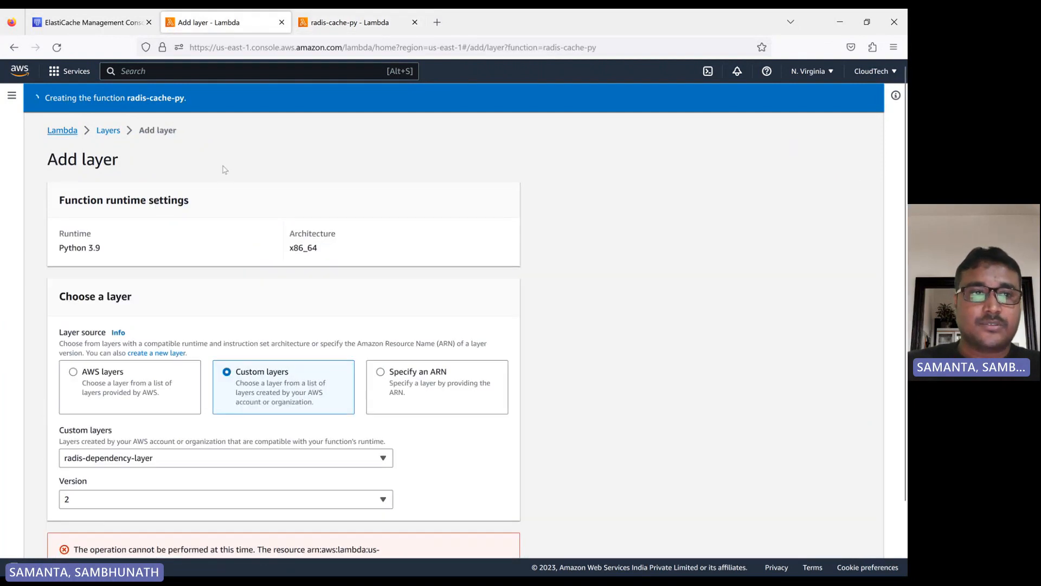
pyautogui.click(335, 26)
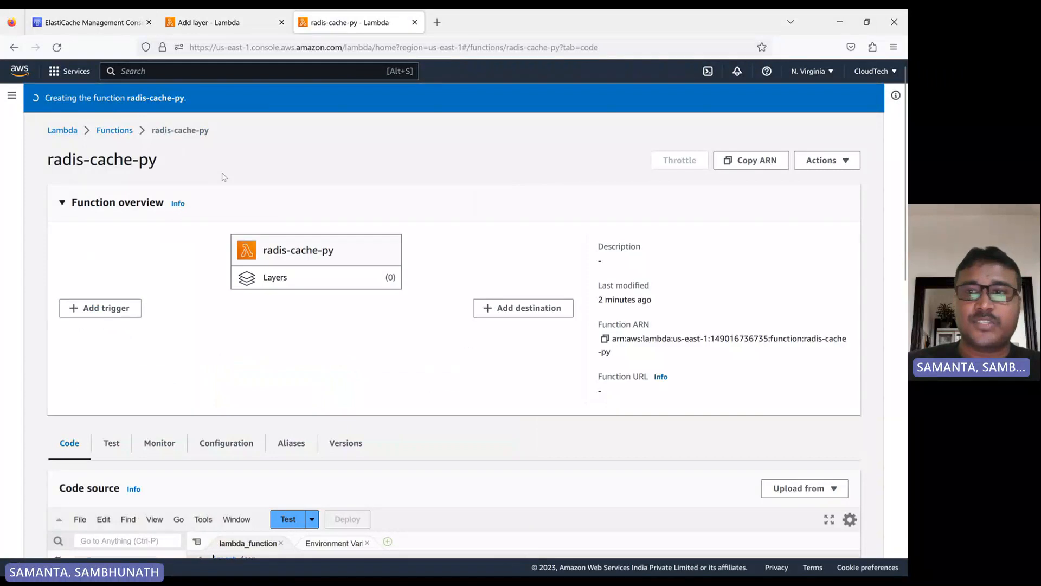
pyautogui.click(92, 23)
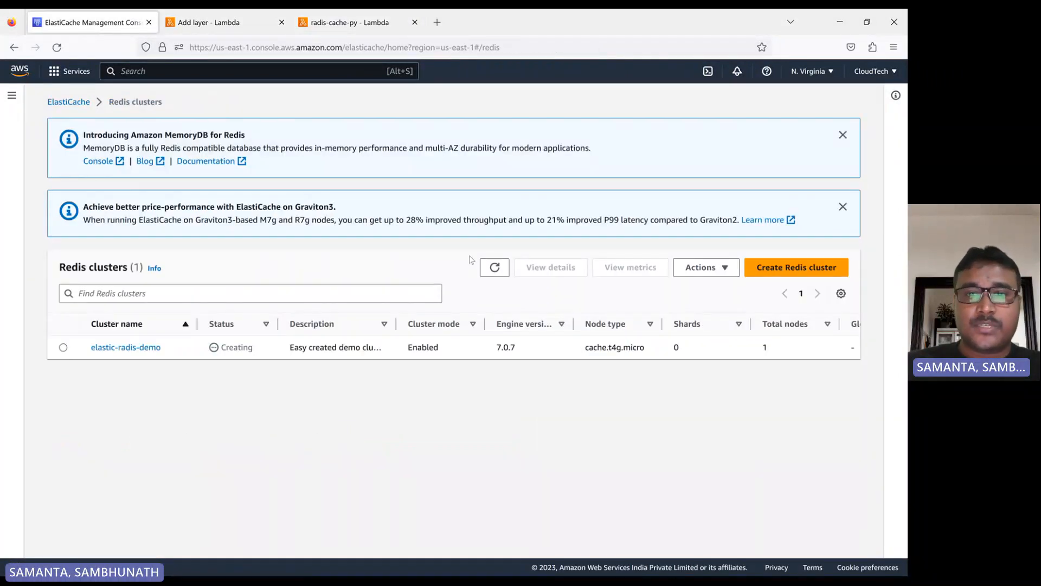
pyautogui.click(491, 271)
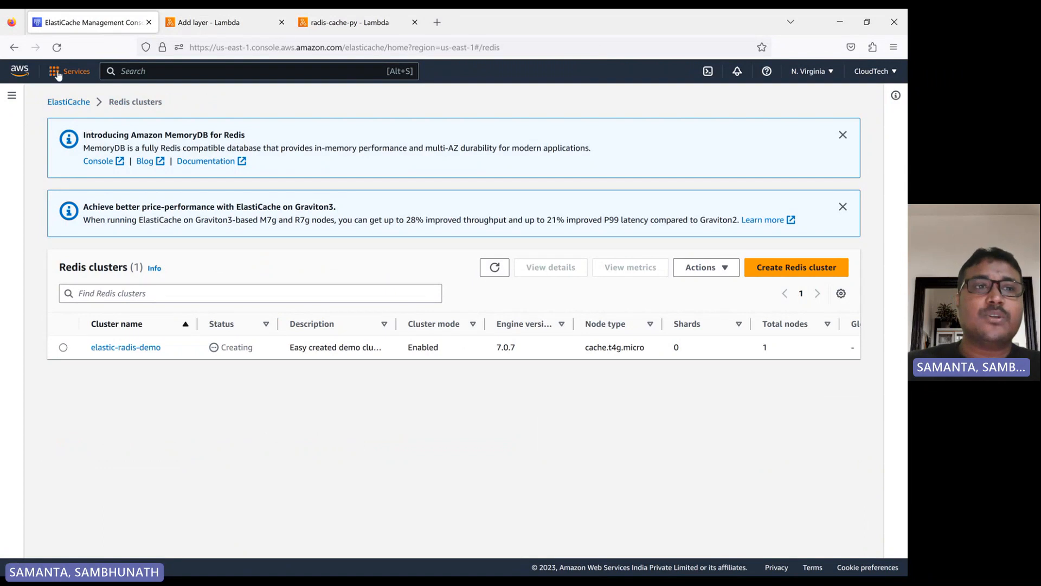
# - Open EC2 in a new tab and start launching an instance named redis-app
pyautogui.click(57, 75)
pyautogui.middleClick(283, 420)
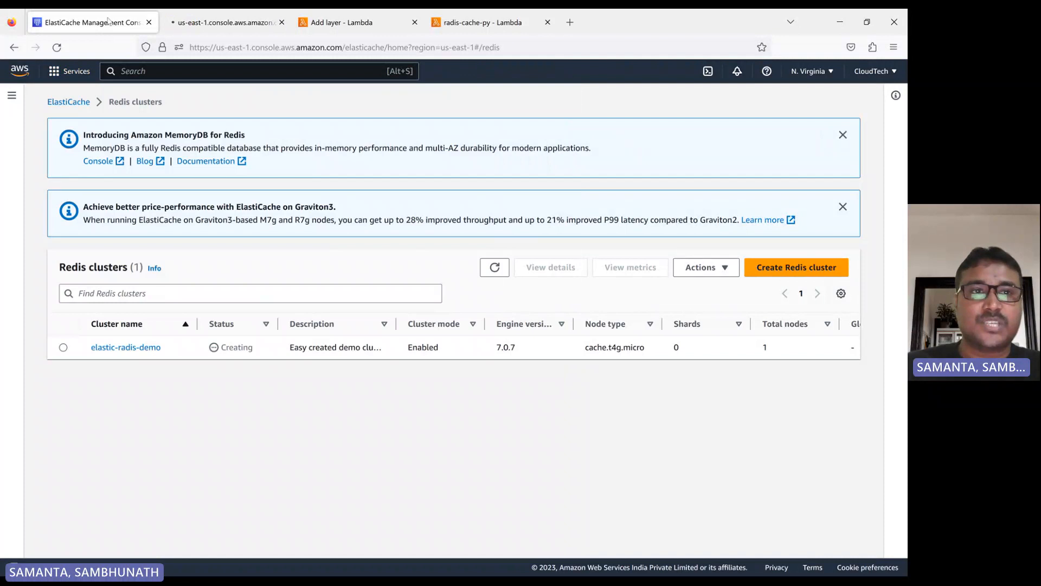
pyautogui.click(185, 13)
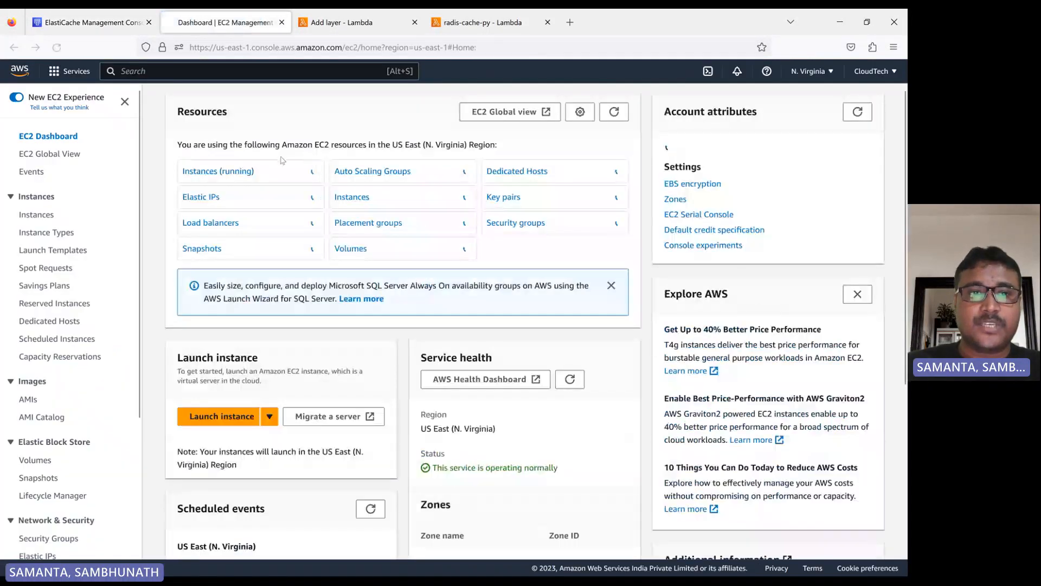
pyautogui.click(232, 172)
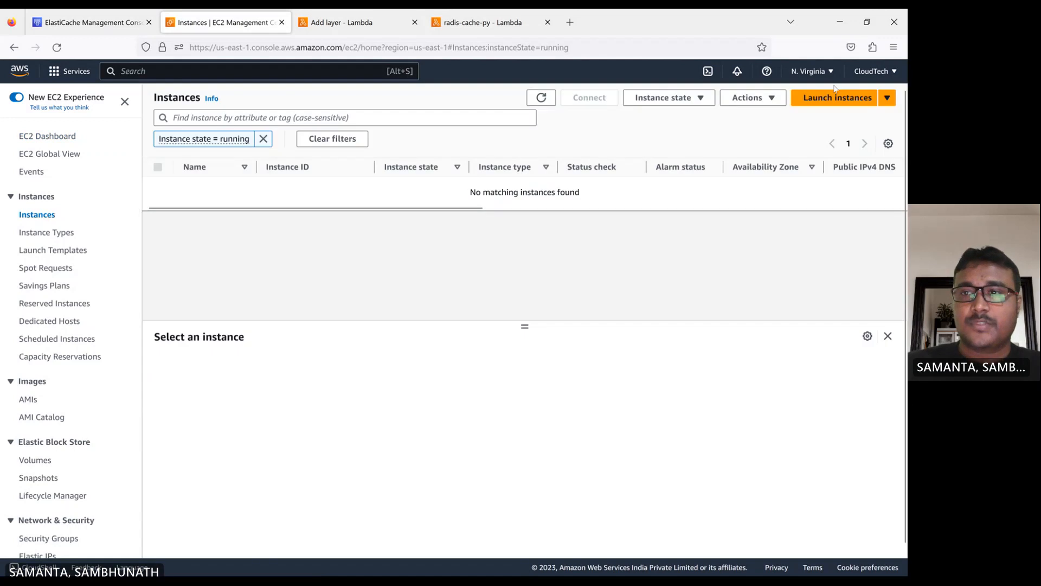
pyautogui.click(825, 99)
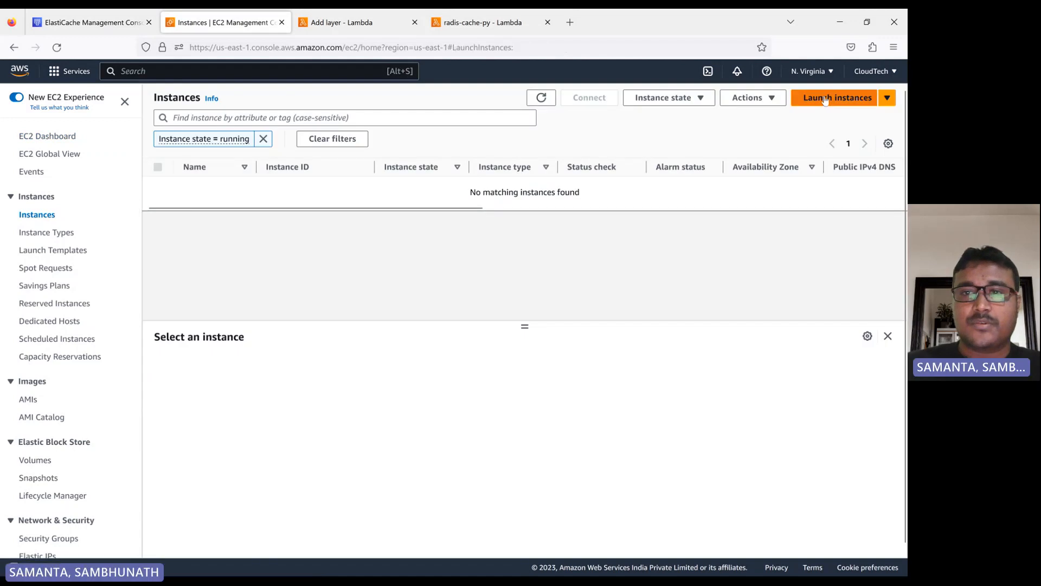
pyautogui.click(139, 260)
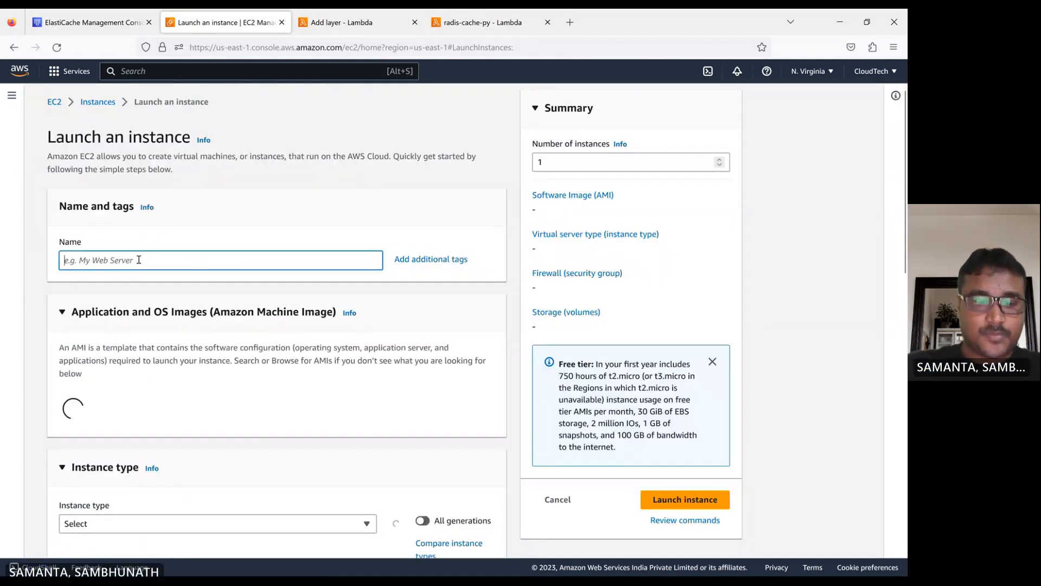
pyautogui.write('redis-')
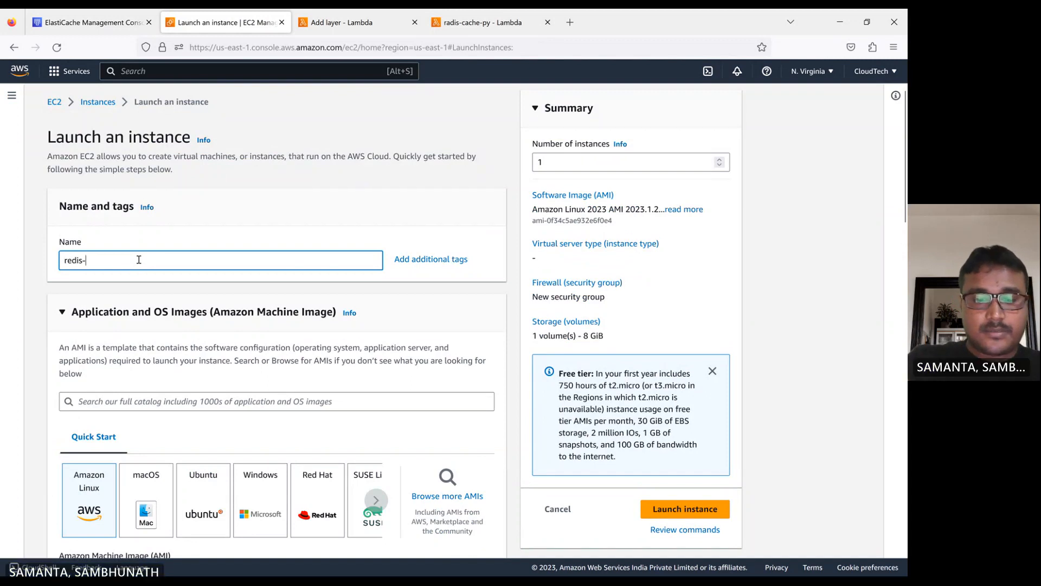
pyautogui.write('app')
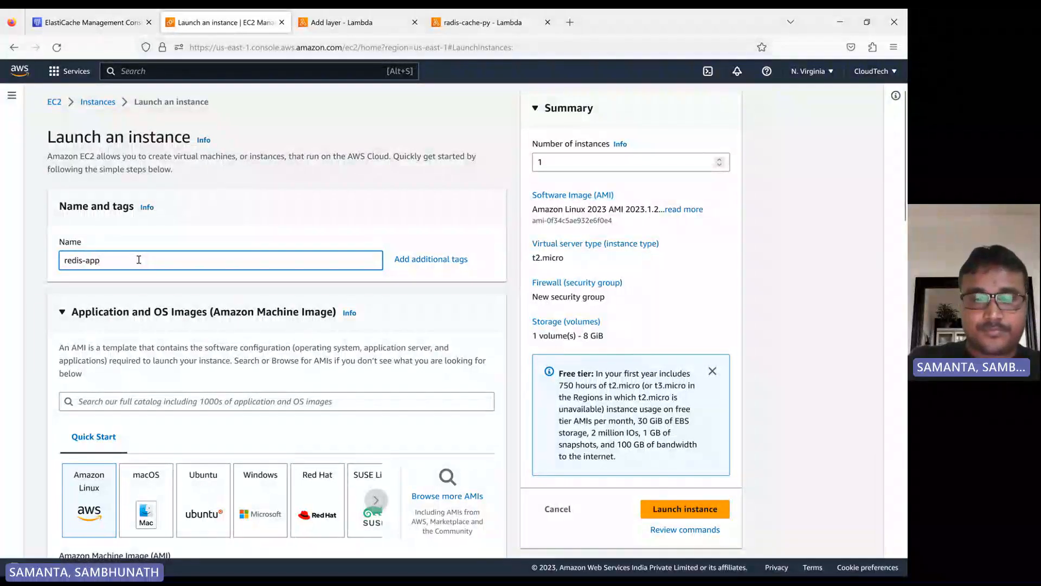
pyautogui.scroll(-5, 179, 390)
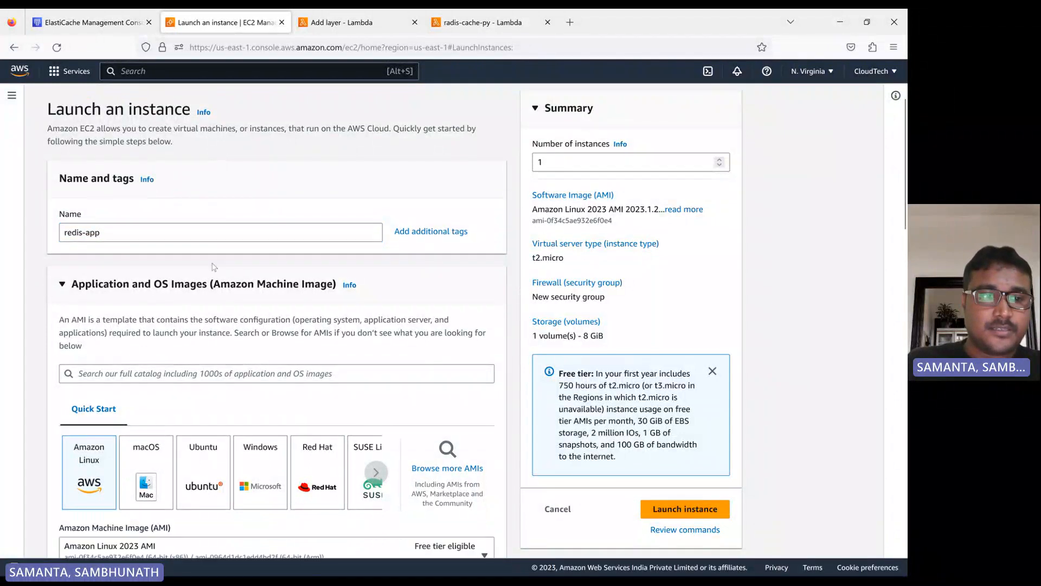
# - Launch the redis-app instance with the cloudTechPem key pair and the existing CloudTech-Demo security group
pyautogui.scroll(-8, 179, 389)
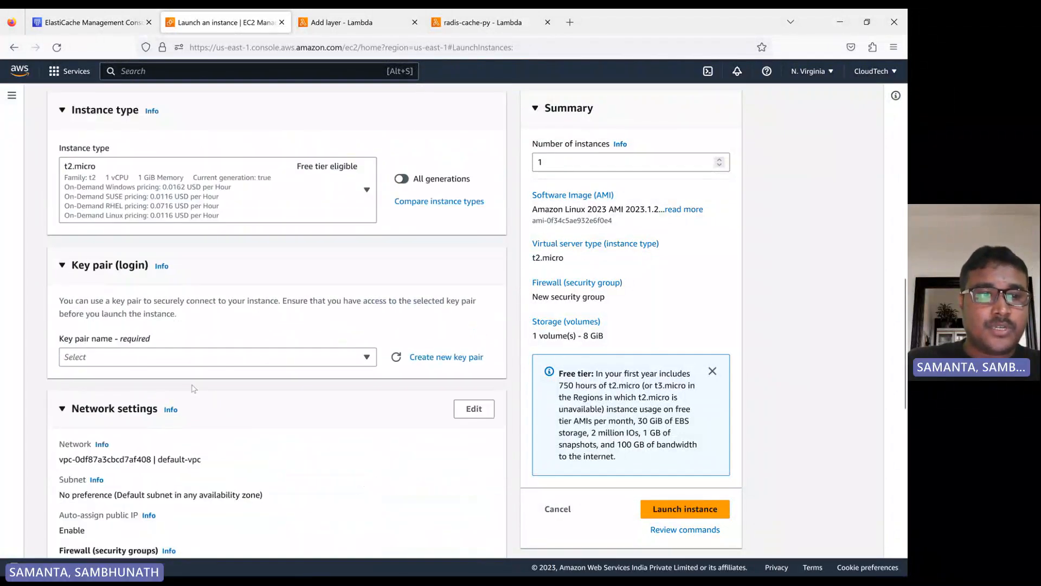
pyautogui.click(160, 236)
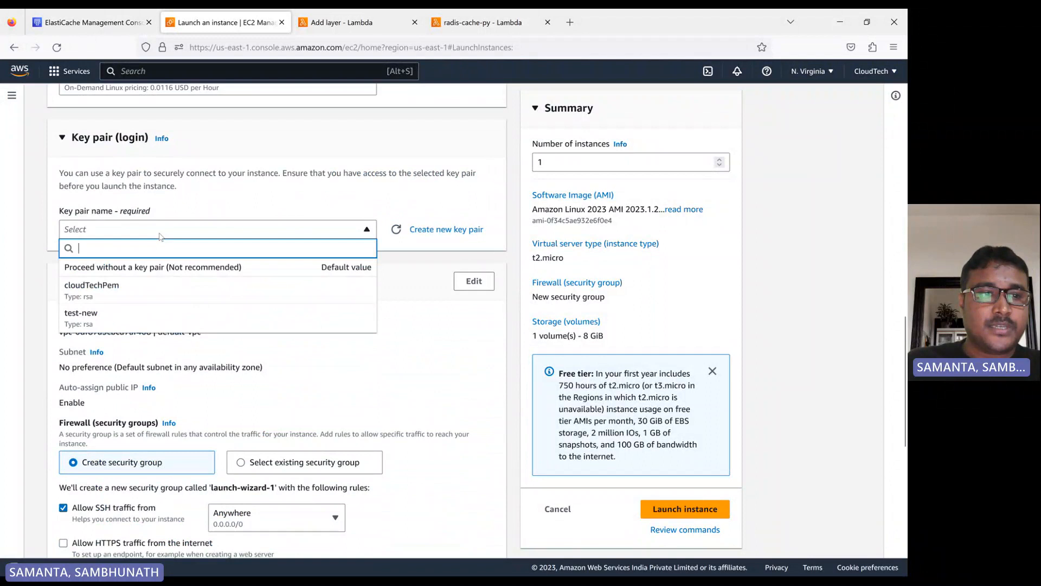
pyautogui.click(186, 286)
pyautogui.scroll(-1, 189, 295)
pyautogui.scroll(-1, 191, 294)
pyautogui.click(273, 337)
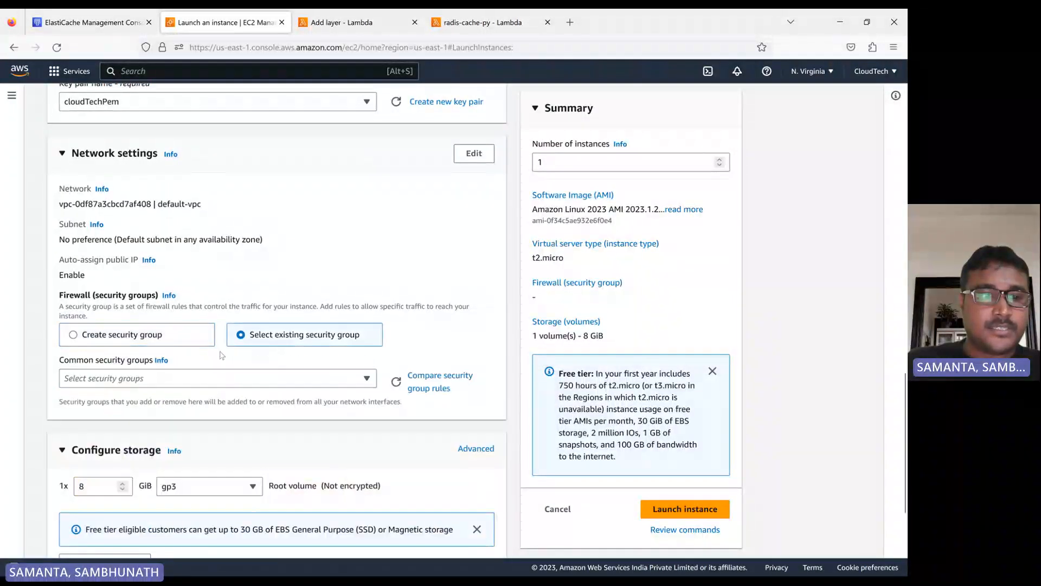
pyautogui.click(123, 378)
pyautogui.click(143, 439)
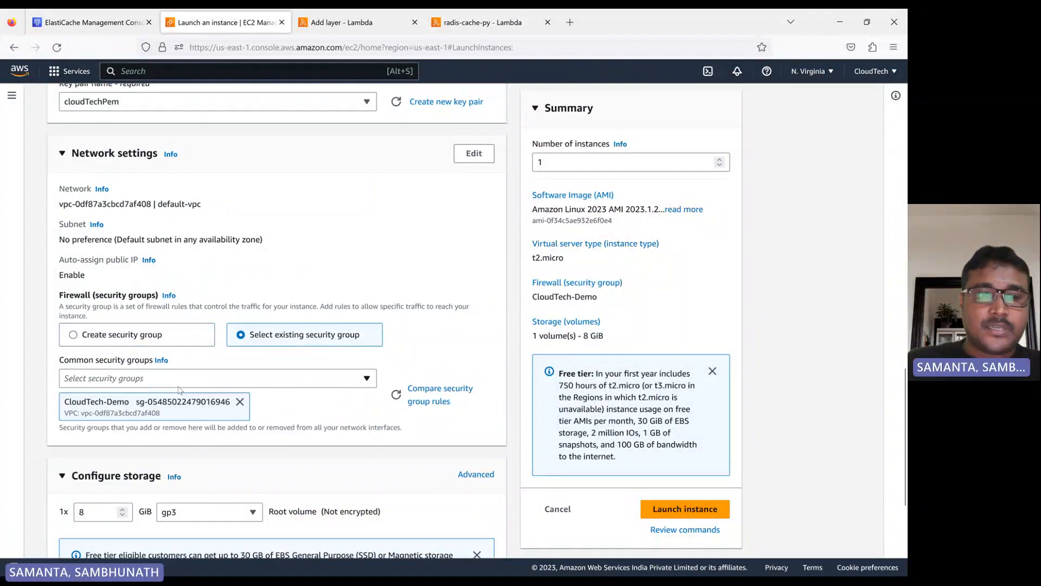
pyautogui.scroll(-1, 232, 381)
pyautogui.scroll(-2, 160, 279)
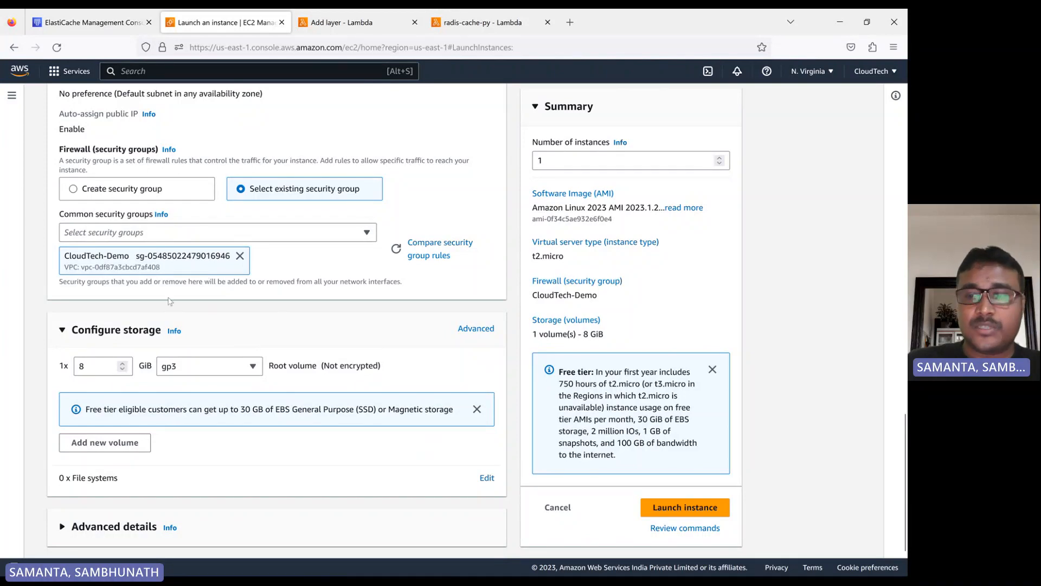
pyautogui.click(671, 513)
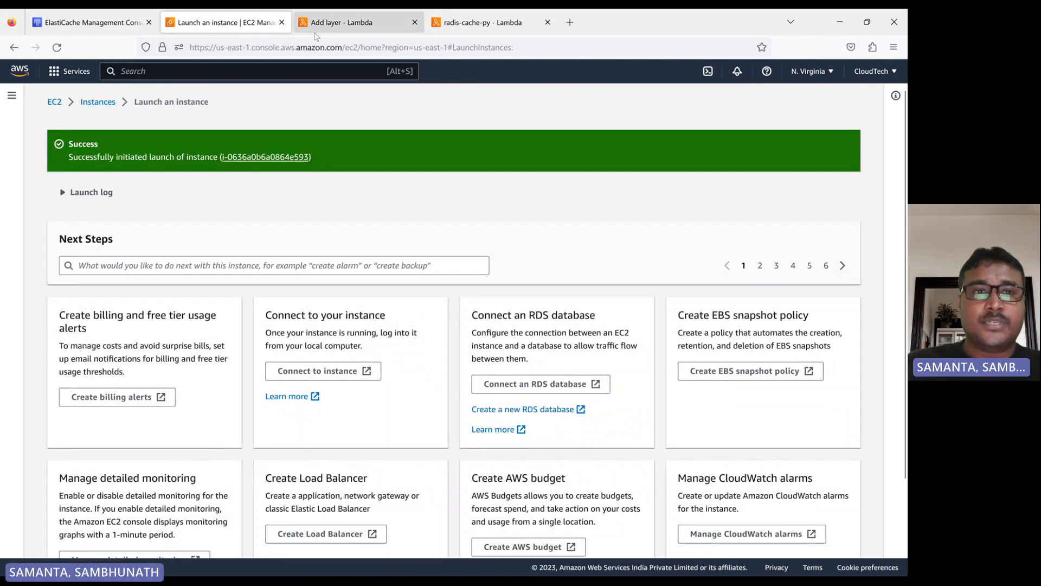
# - Review the redis-app instance in the instances list and refresh the radis-cache-py function and Redis cluster pages
pyautogui.click(98, 102)
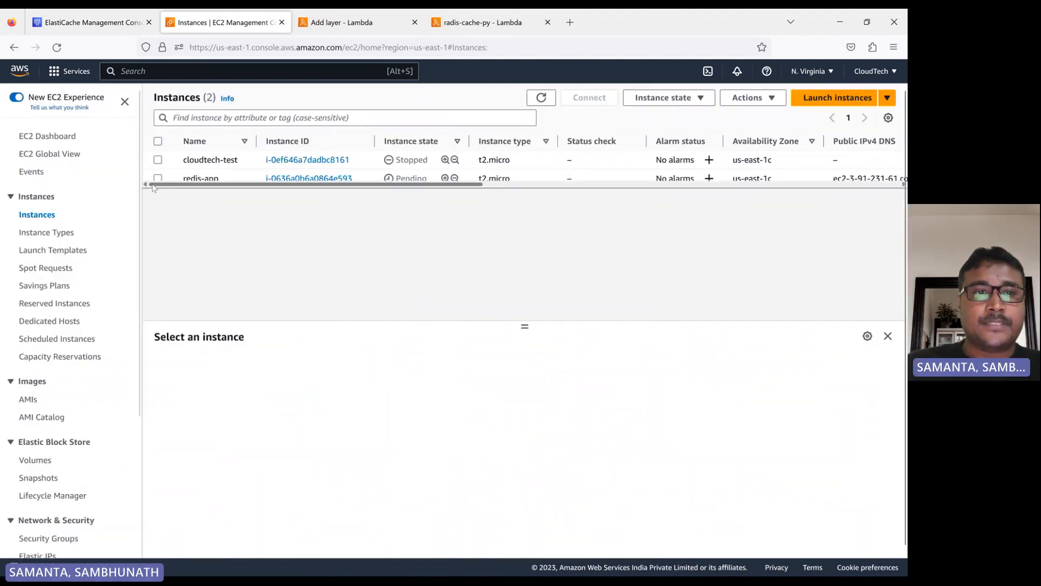
pyautogui.click(158, 179)
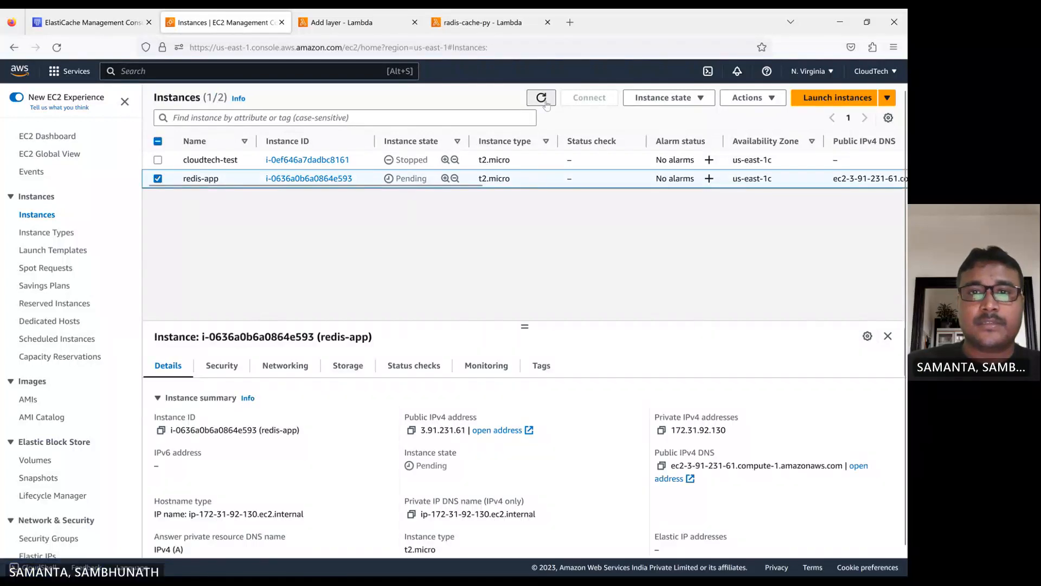
pyautogui.click(482, 22)
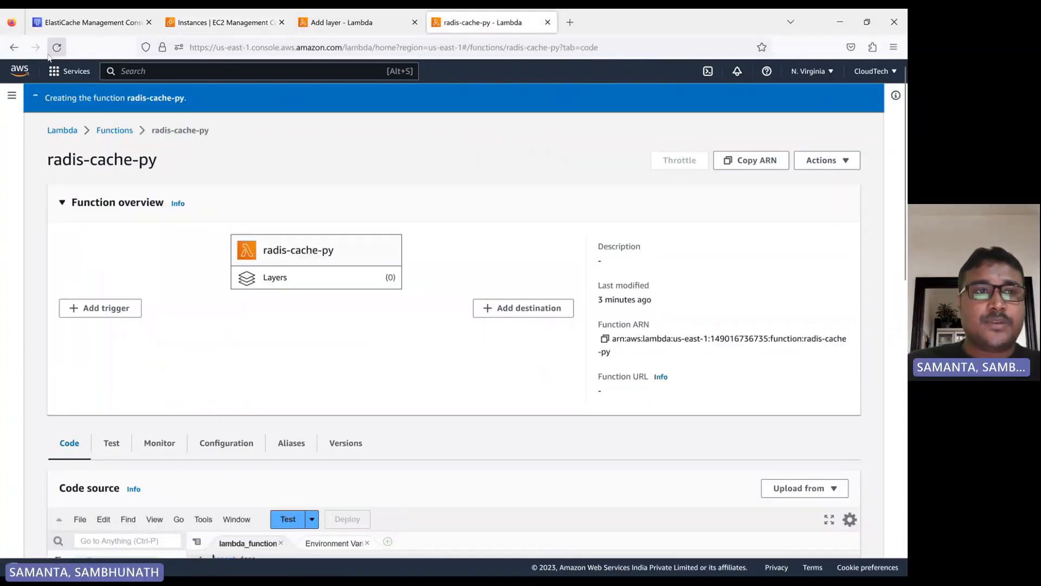
pyautogui.click(66, 51)
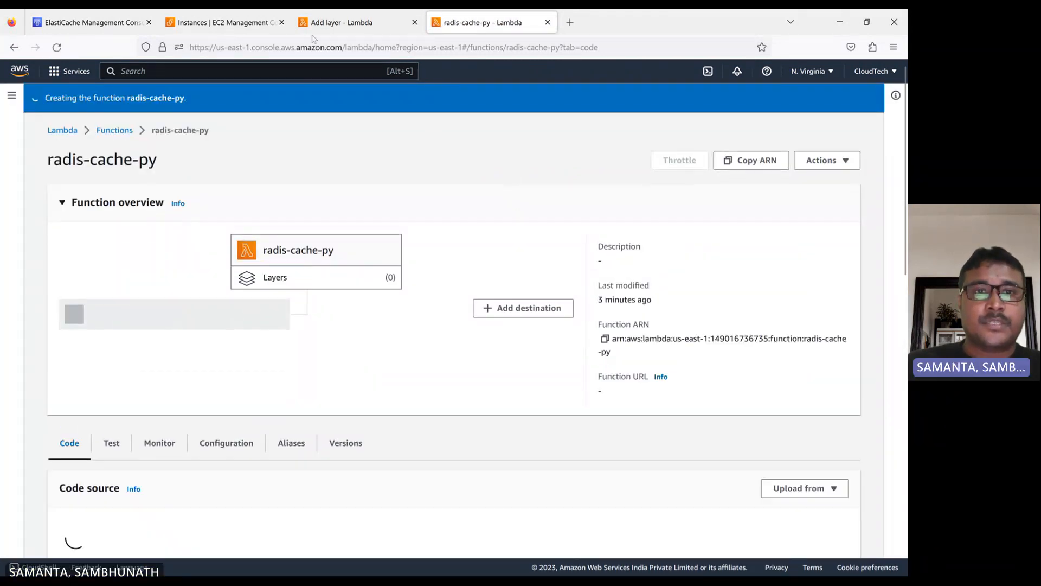
pyautogui.click(333, 22)
pyautogui.click(101, 23)
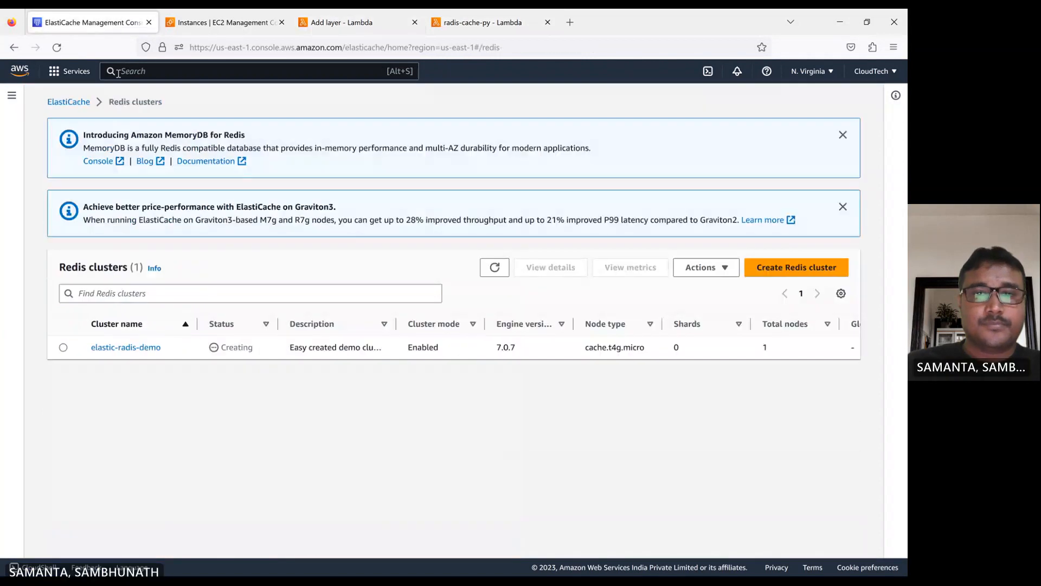
pyautogui.click(495, 267)
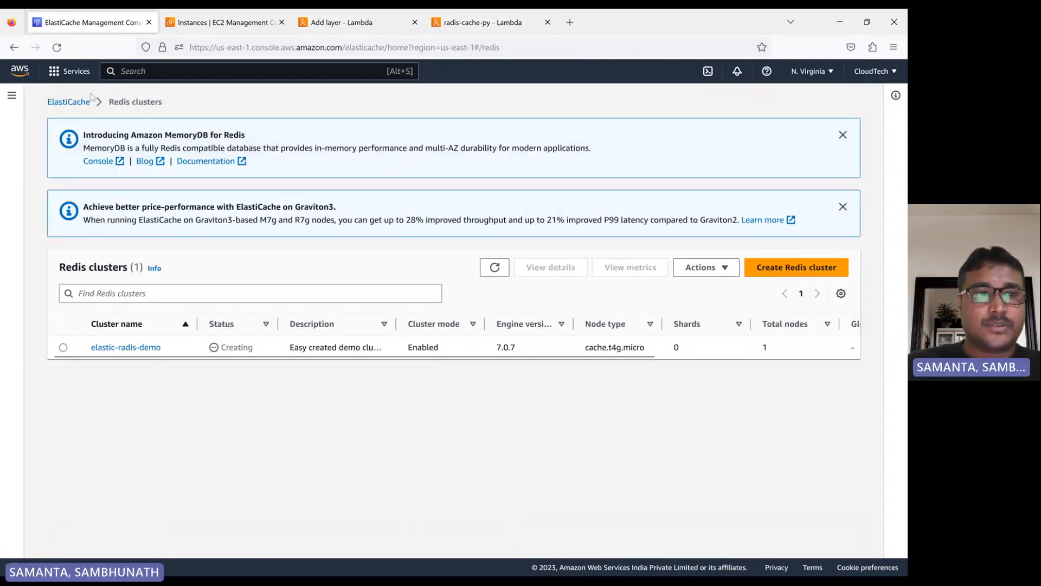
pyautogui.click(56, 48)
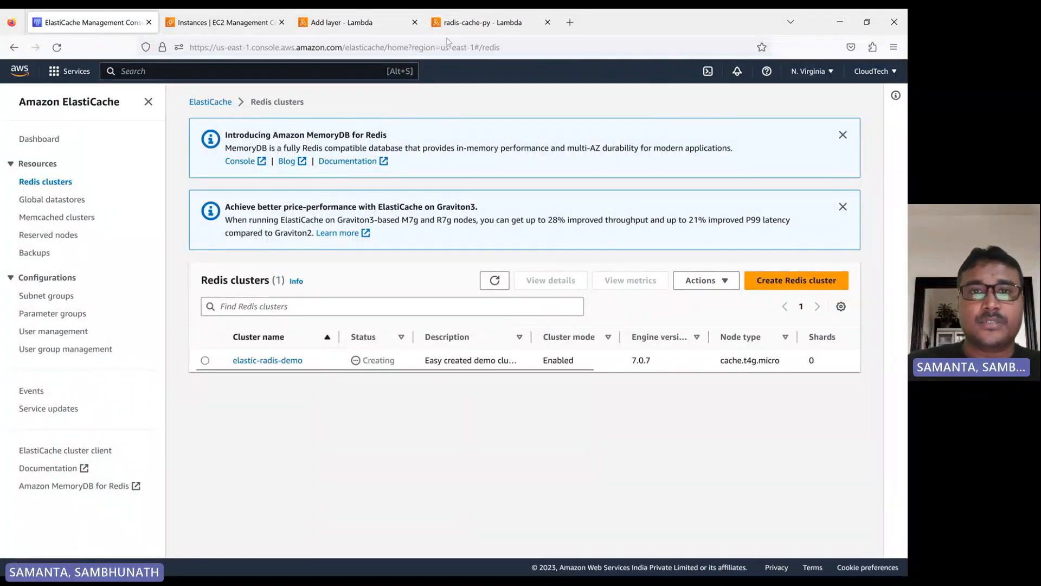
# - Reload the function page and add the custom layer radis-dependency-layer, version 2, to the radis-cache-py function again
pyautogui.click(467, 23)
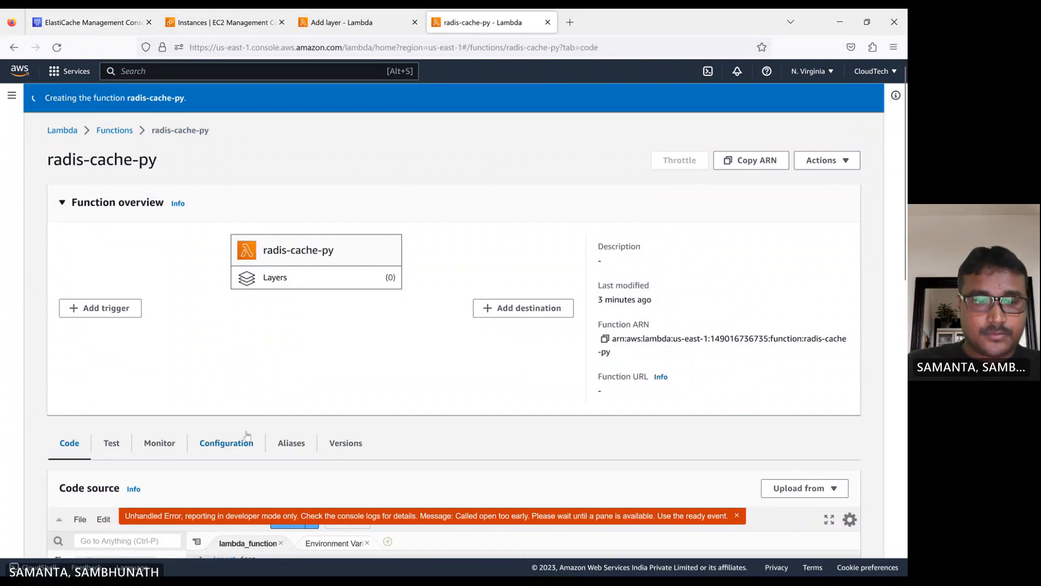
pyautogui.scroll(-3, 272, 413)
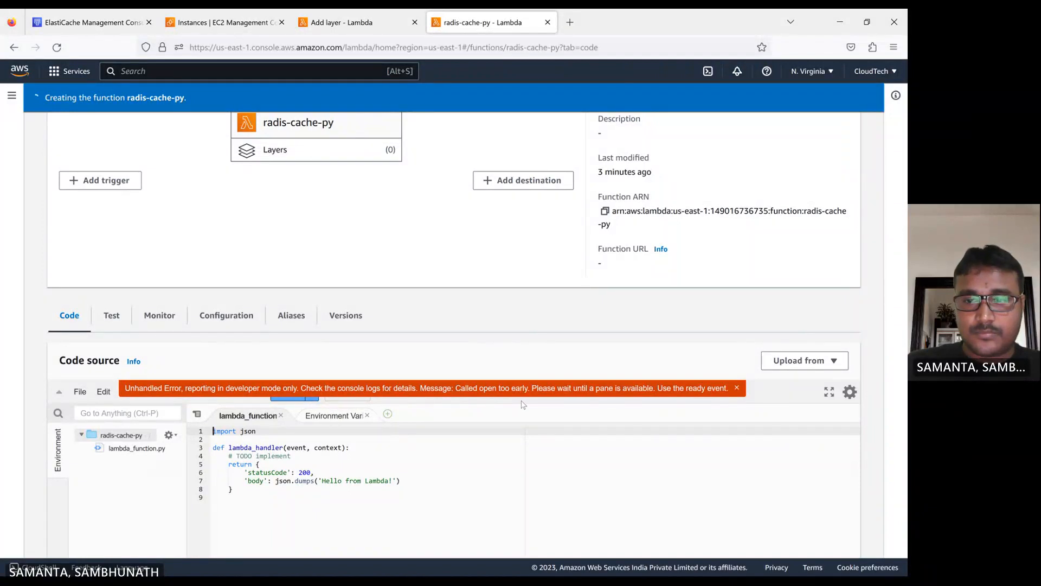
pyautogui.scroll(3, 442, 357)
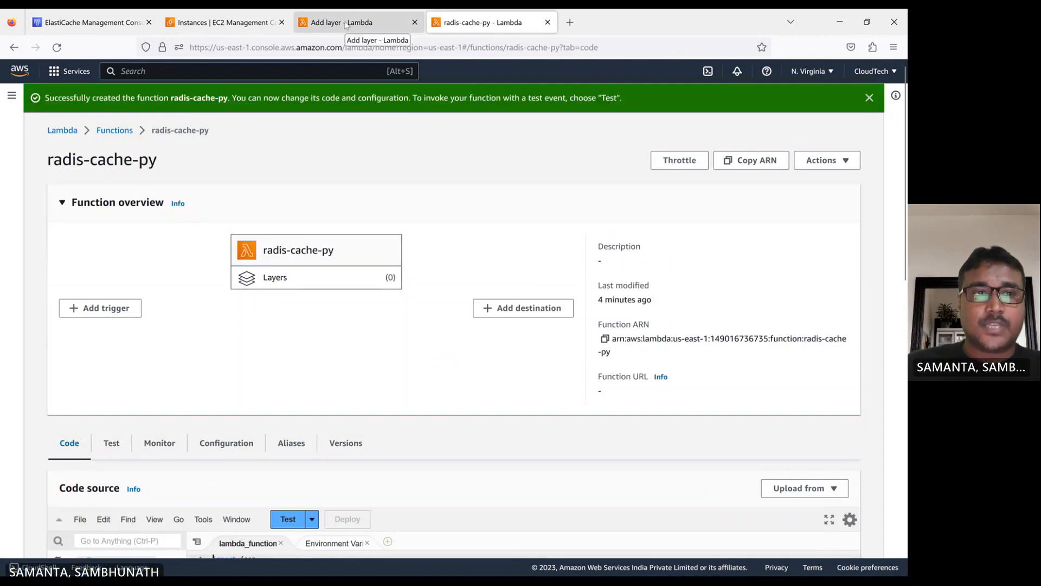
pyautogui.click(57, 47)
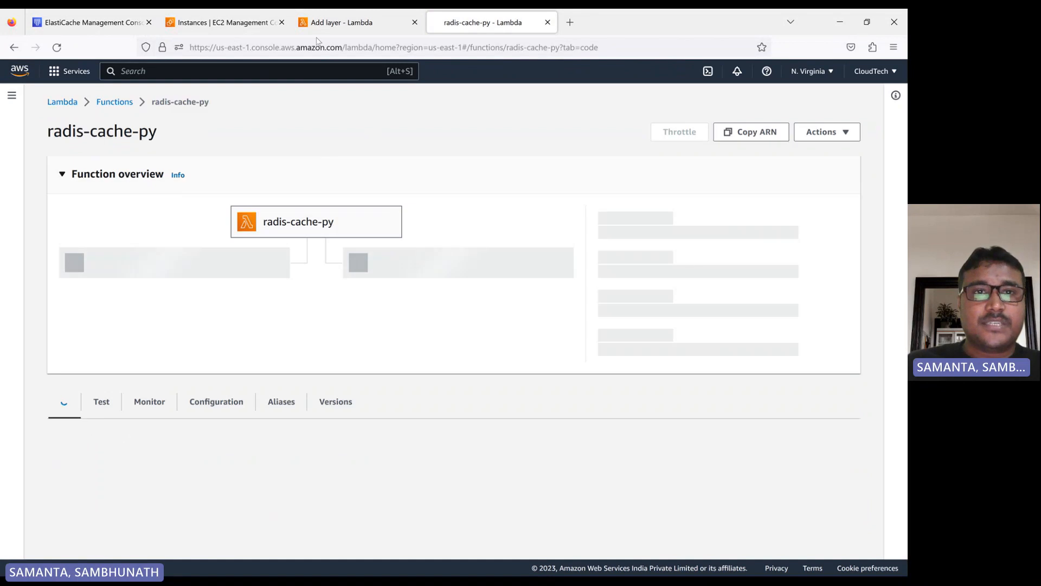
pyautogui.click(336, 23)
pyautogui.scroll(-2, 373, 378)
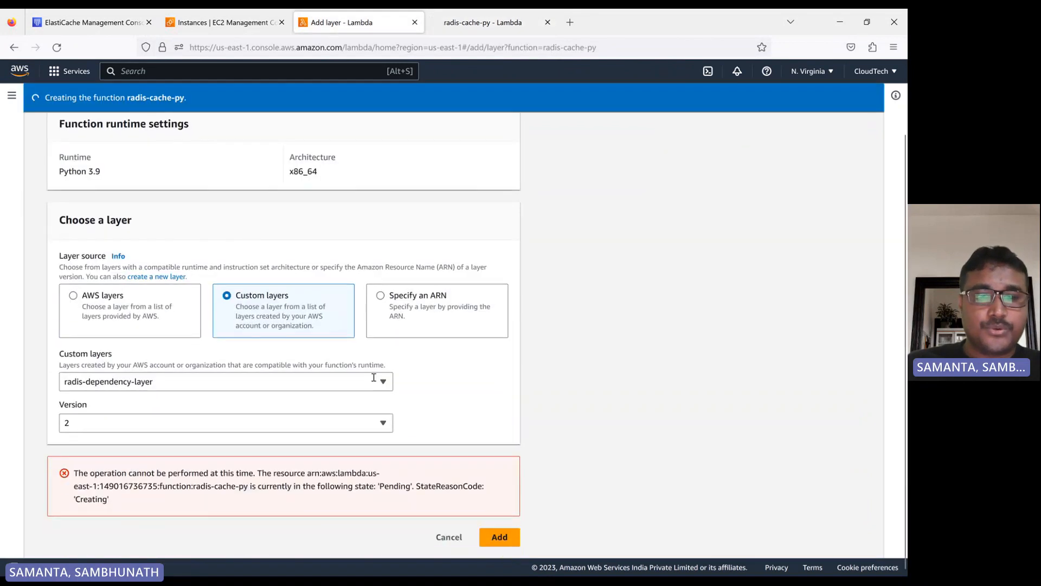
pyautogui.click(513, 542)
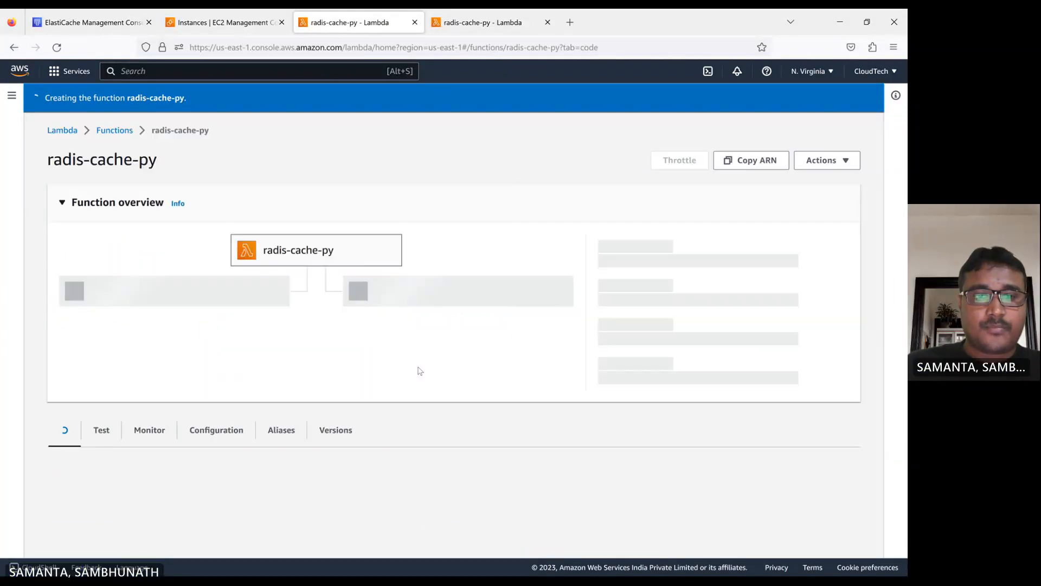
# - Close the duplicate function tab and check the function's Layers section for the dependency layer
pyautogui.click(548, 22)
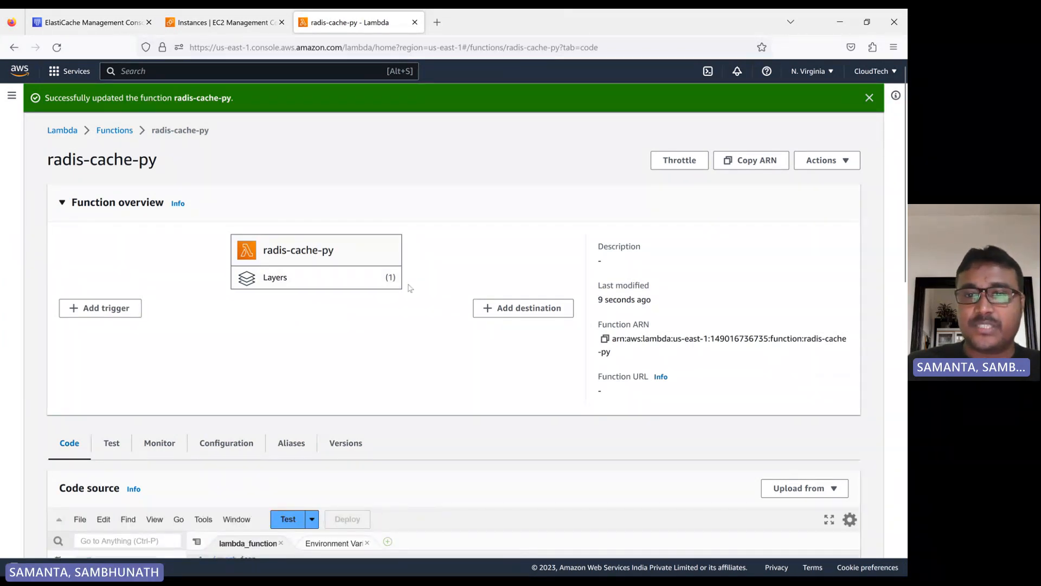
pyautogui.scroll(-2, 380, 290)
pyautogui.scroll(2, 318, 277)
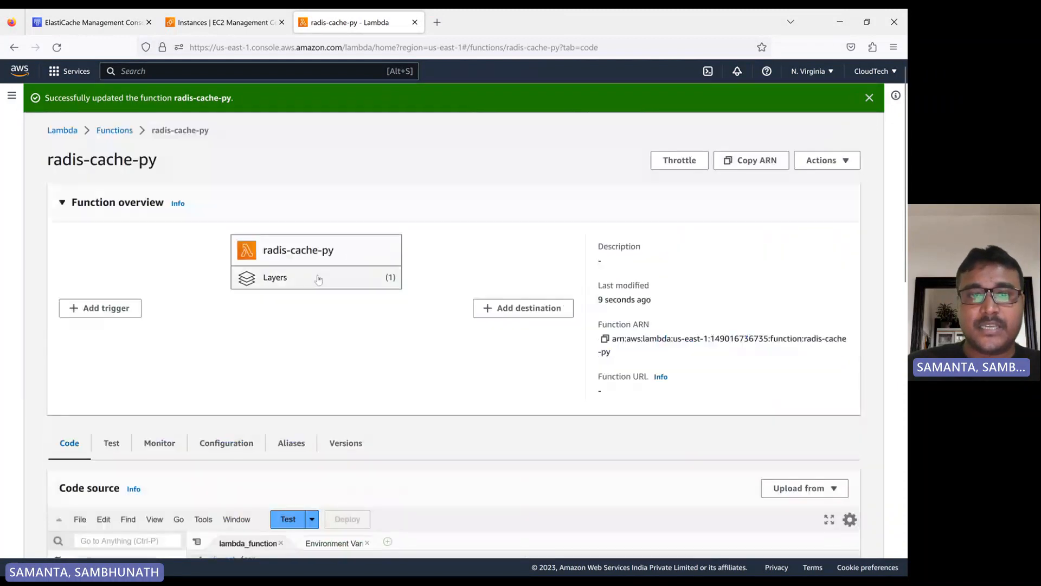
pyautogui.scroll(-10, 319, 286)
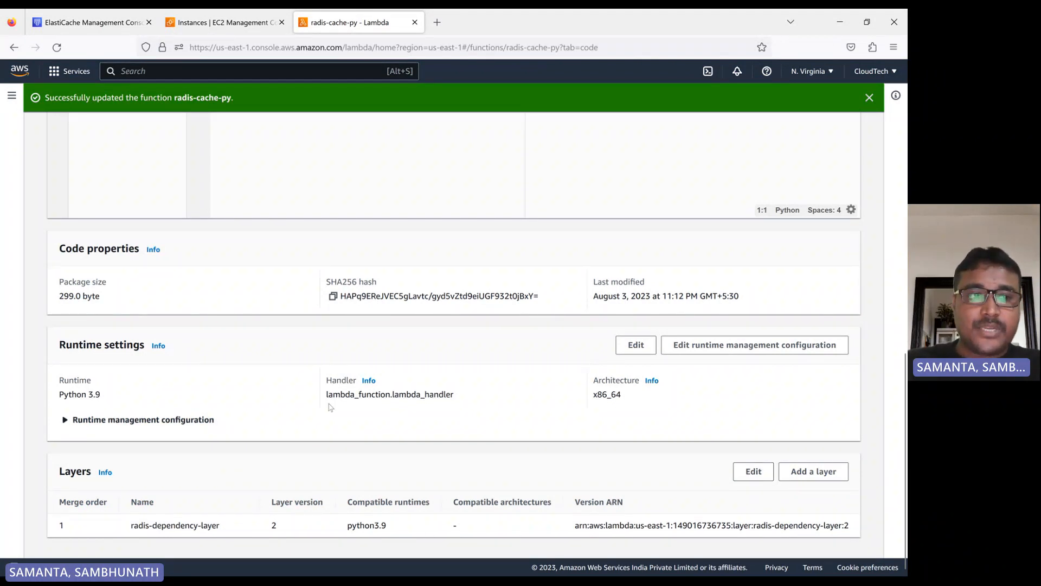
pyautogui.scroll(3, 347, 413)
pyautogui.scroll(-3, 510, 471)
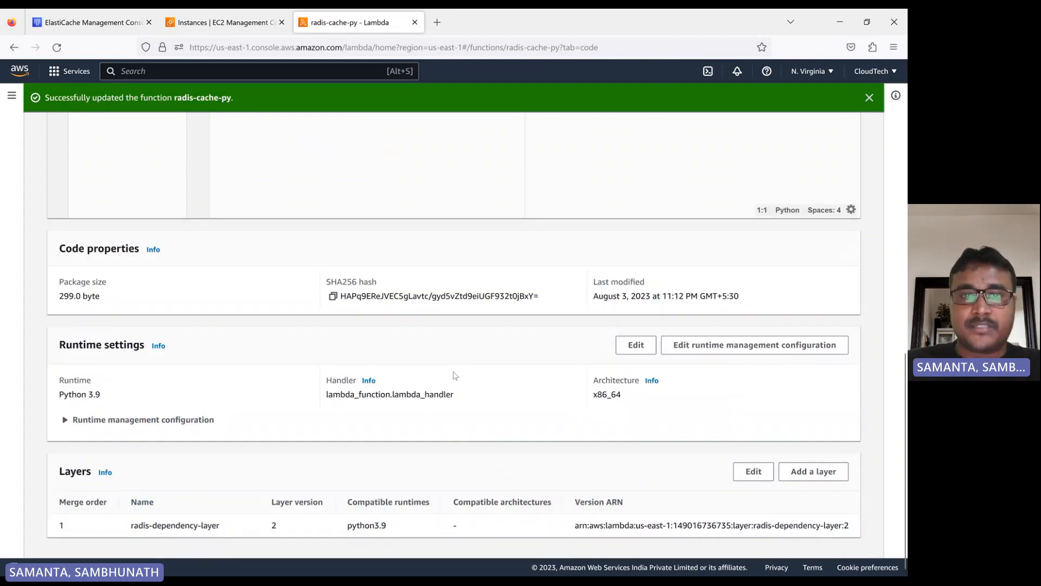
pyautogui.scroll(2, 456, 375)
pyautogui.scroll(-2, 499, 493)
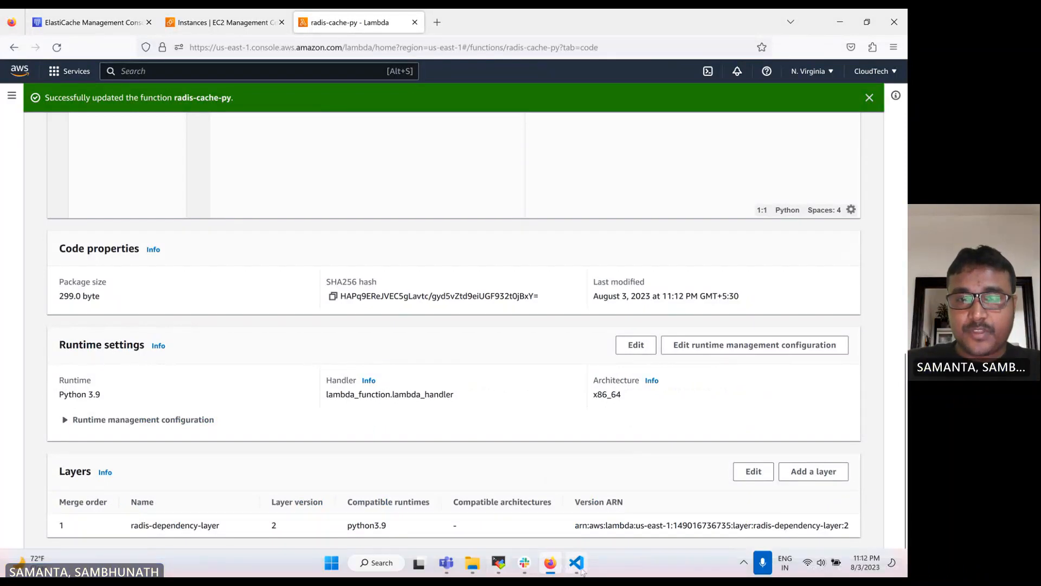
# - Review the handler code and notes in VS Code for the REDIS_HOST, REDIS_PORT and REDIS_AUTH environment variables
pyautogui.click(576, 564)
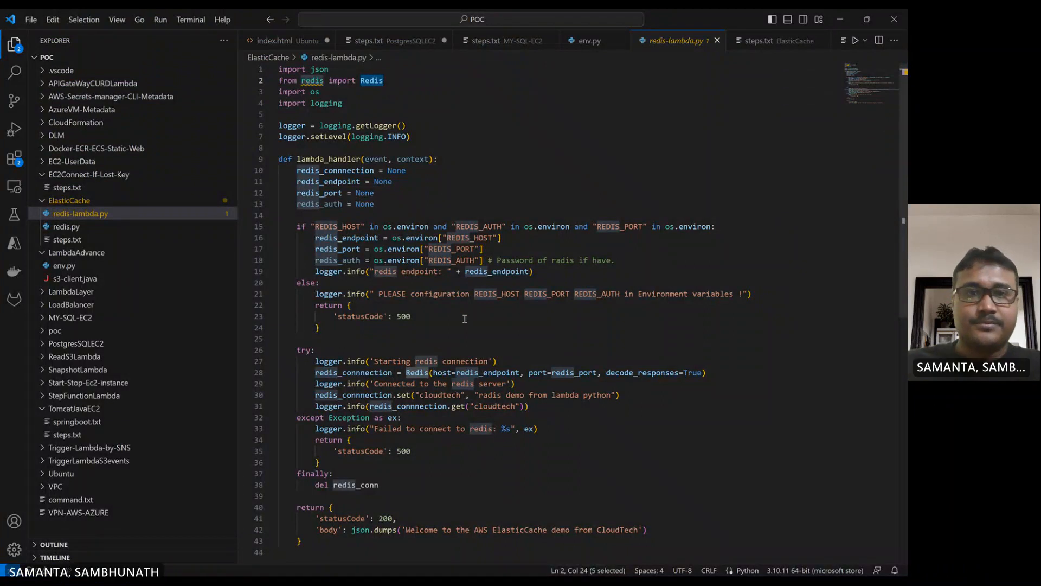
pyautogui.scroll(-5, 406, 293)
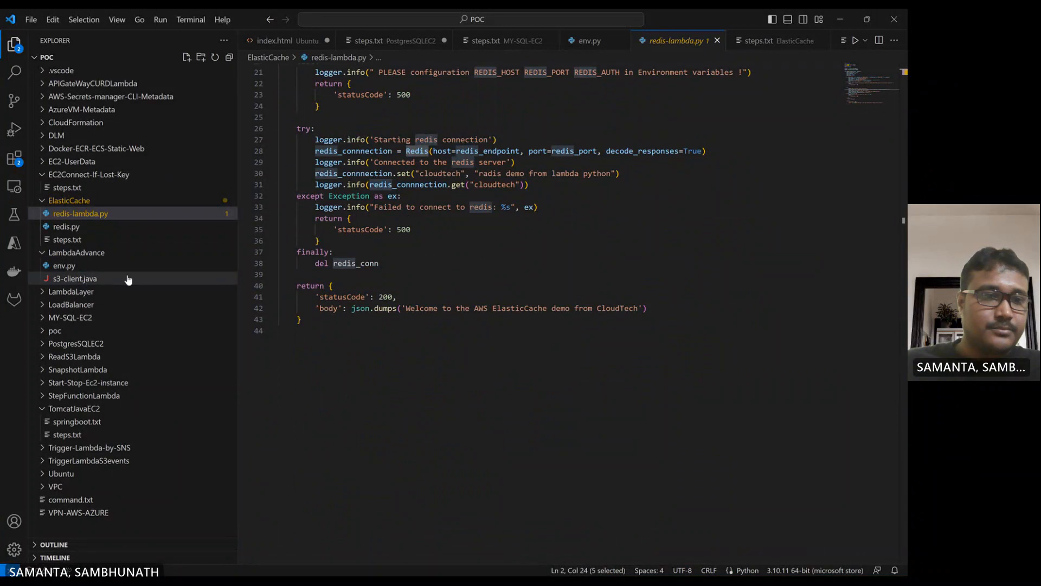
pyautogui.click(68, 240)
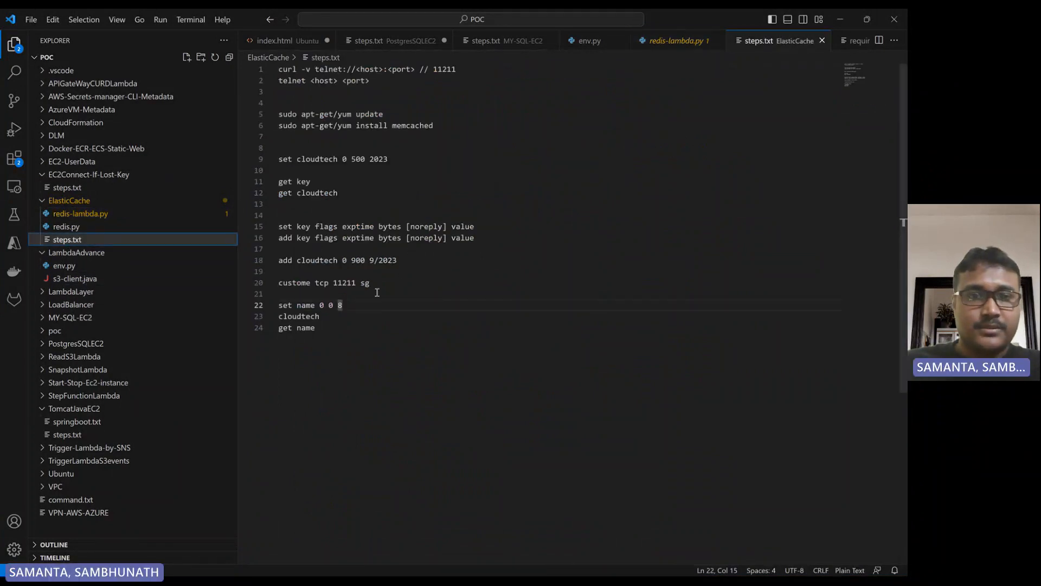
pyautogui.click(68, 228)
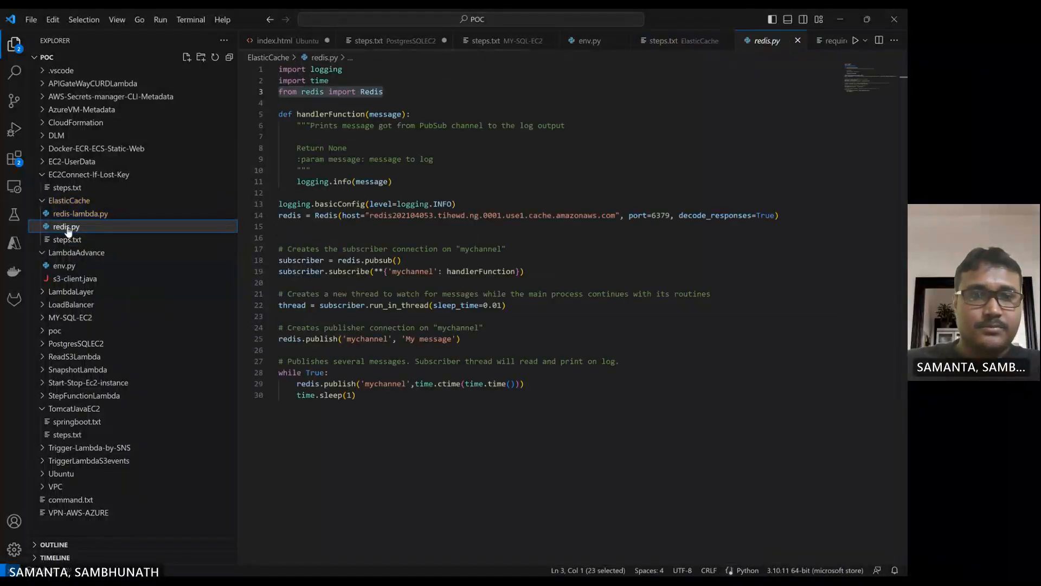
pyautogui.click(81, 213)
pyautogui.scroll(2, 497, 264)
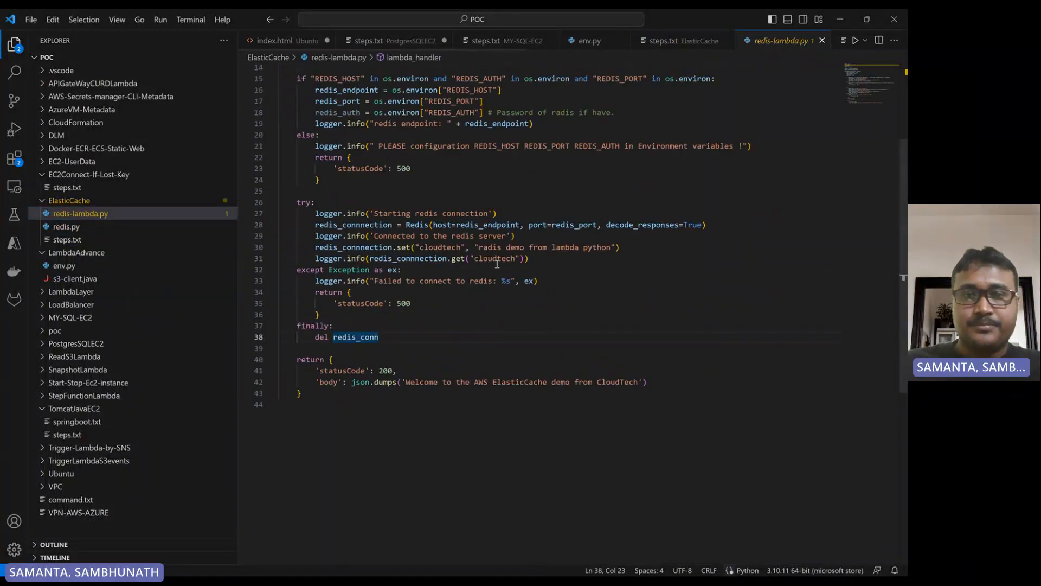
pyautogui.scroll(4, 497, 264)
pyautogui.doubleClick(475, 227)
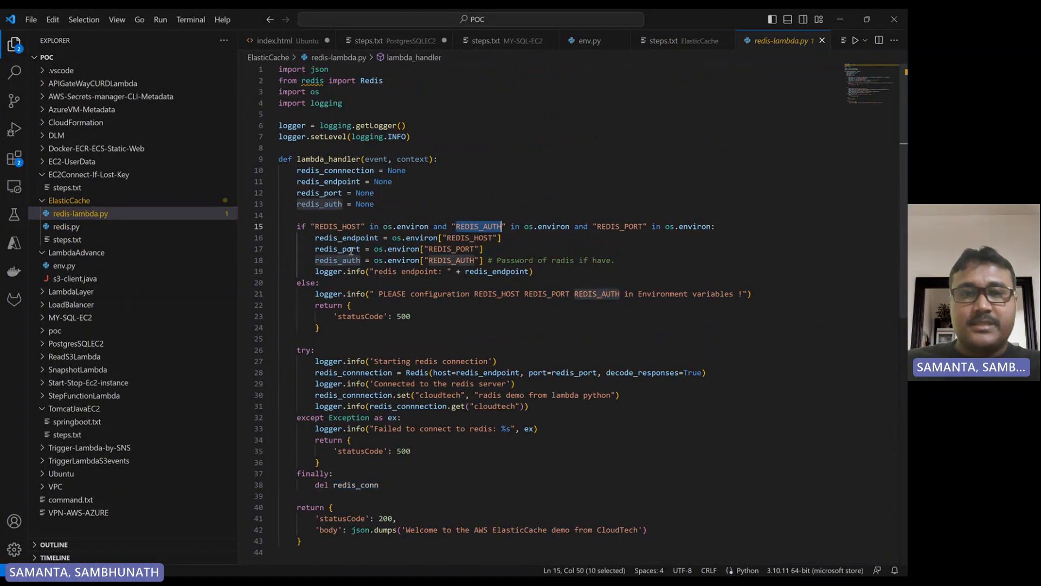
pyautogui.doubleClick(349, 227)
pyautogui.hotkey('ctrl', 'c')
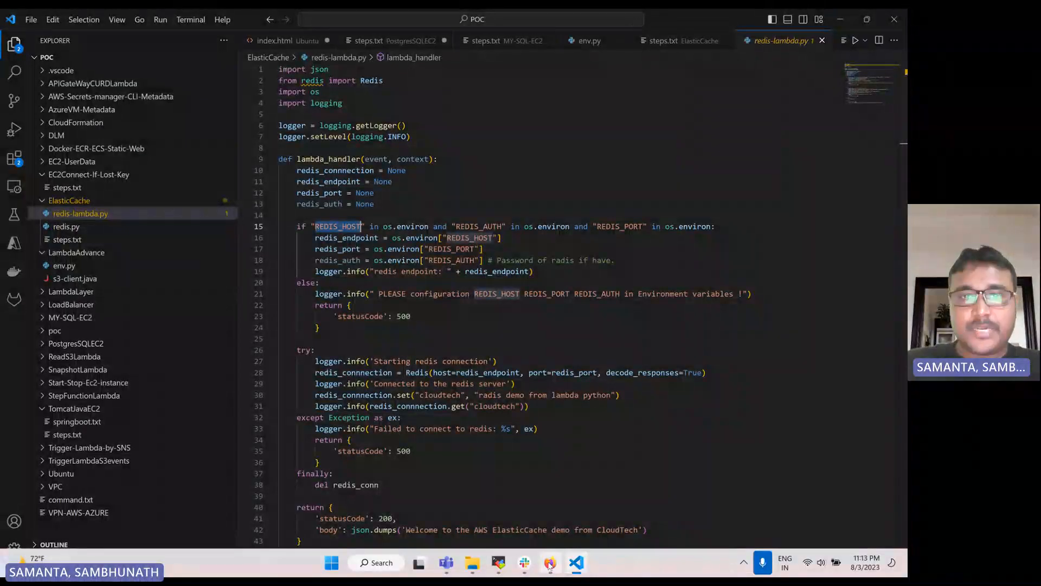
# - Open the radis-cache-py function's environment variables for editing and add a variable with key REDIS_HOST
pyautogui.click(550, 564)
pyautogui.scroll(10, 212, 258)
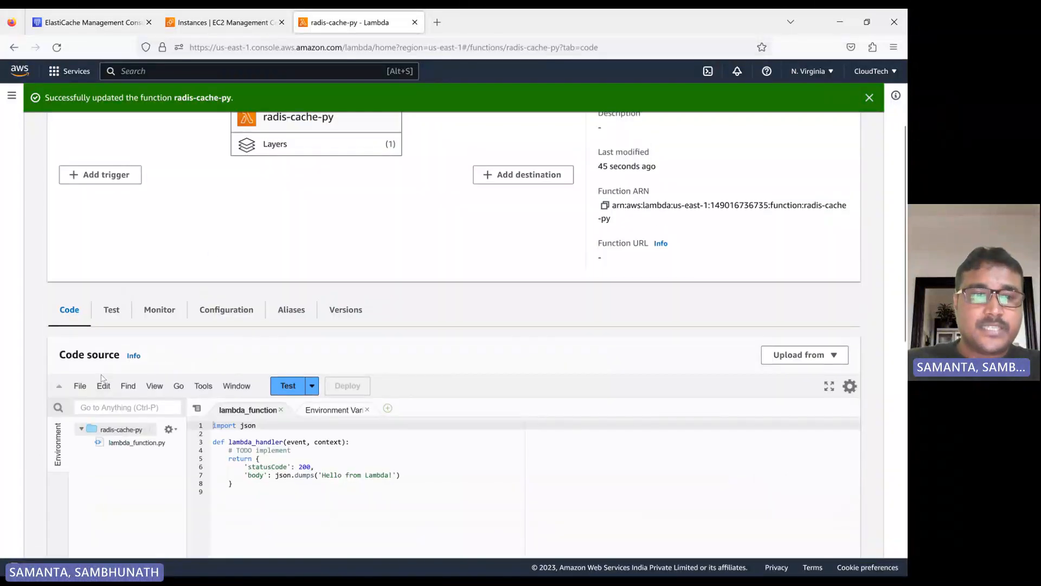
pyautogui.click(225, 314)
pyautogui.scroll(-3, 163, 312)
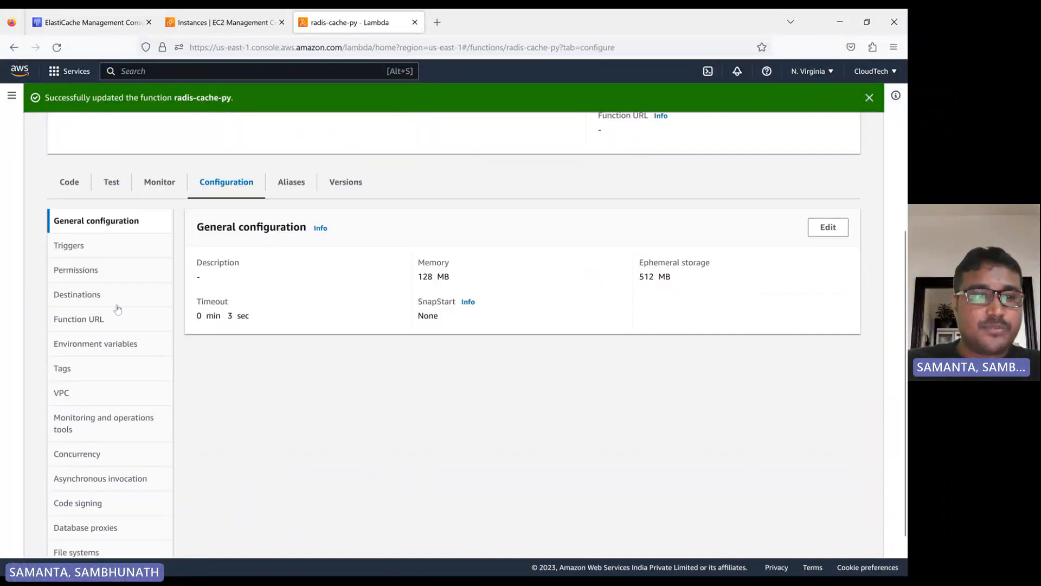
pyautogui.click(72, 343)
pyautogui.click(519, 330)
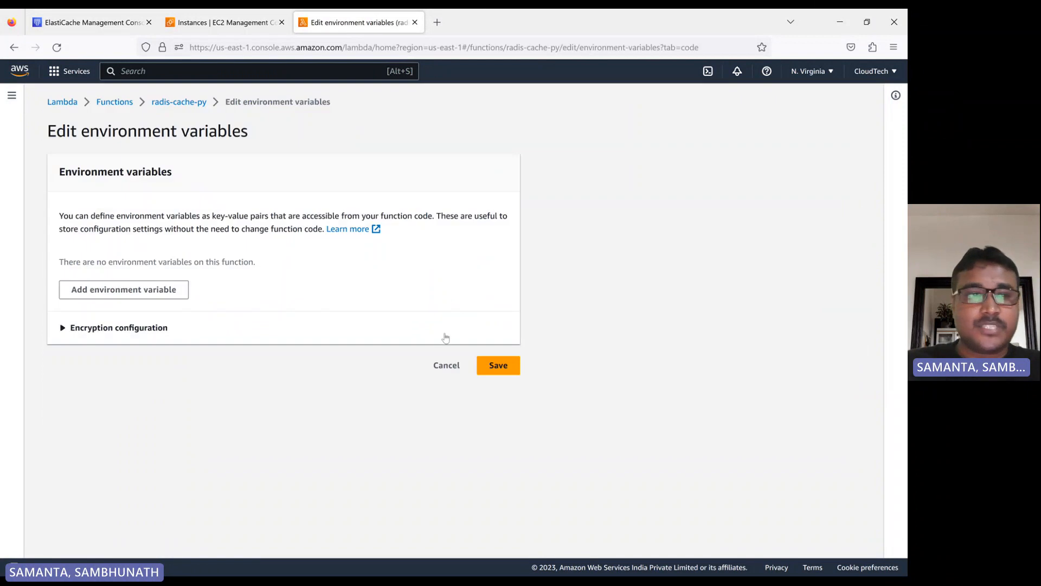
pyautogui.click(116, 292)
pyautogui.click(109, 280)
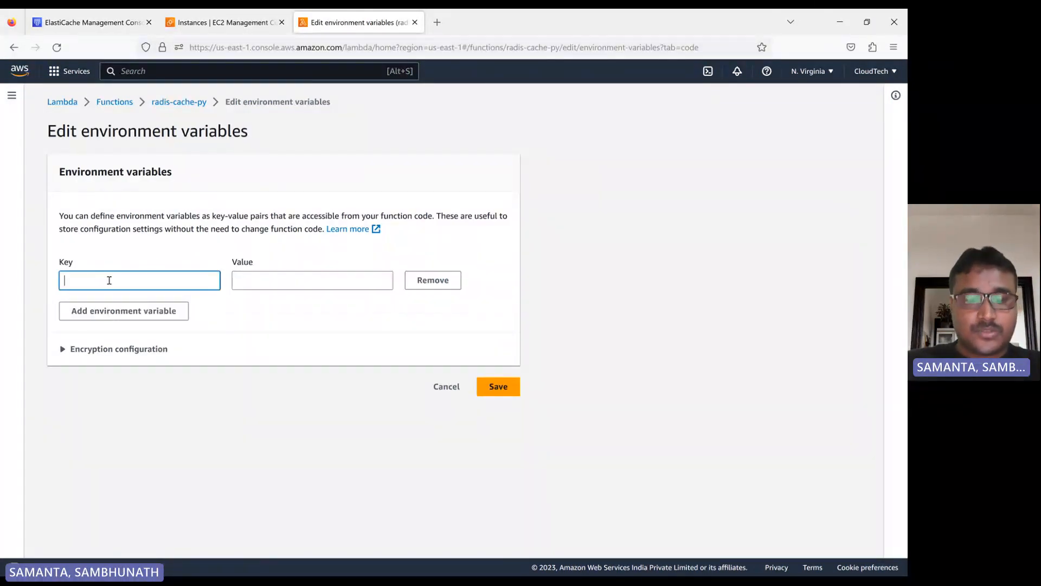
pyautogui.hotkey('ctrl', 'v')
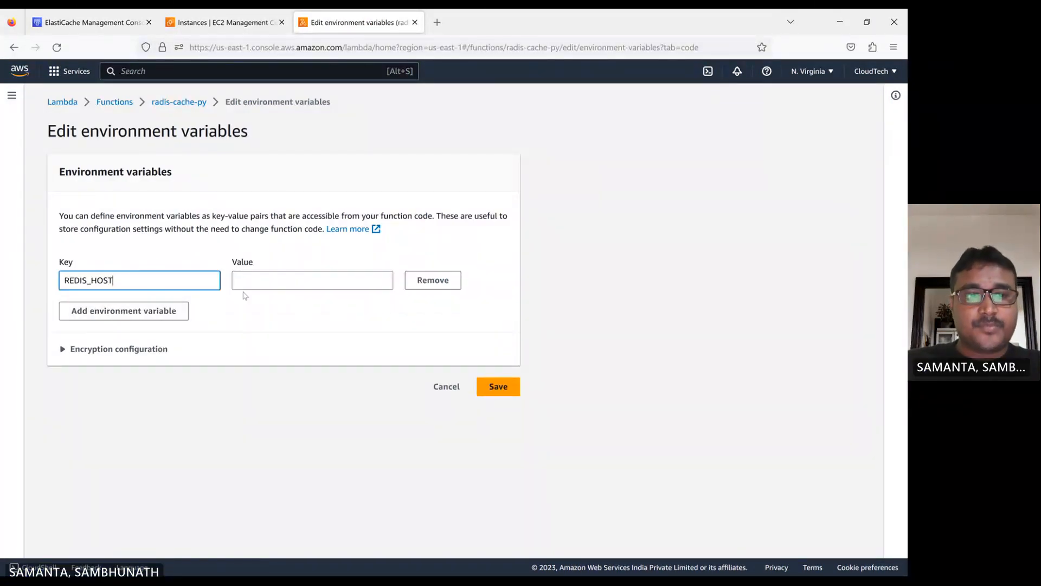
# - Refresh the Redis clusters list to check the cluster's status, returning to the environment variables editor
pyautogui.click(89, 22)
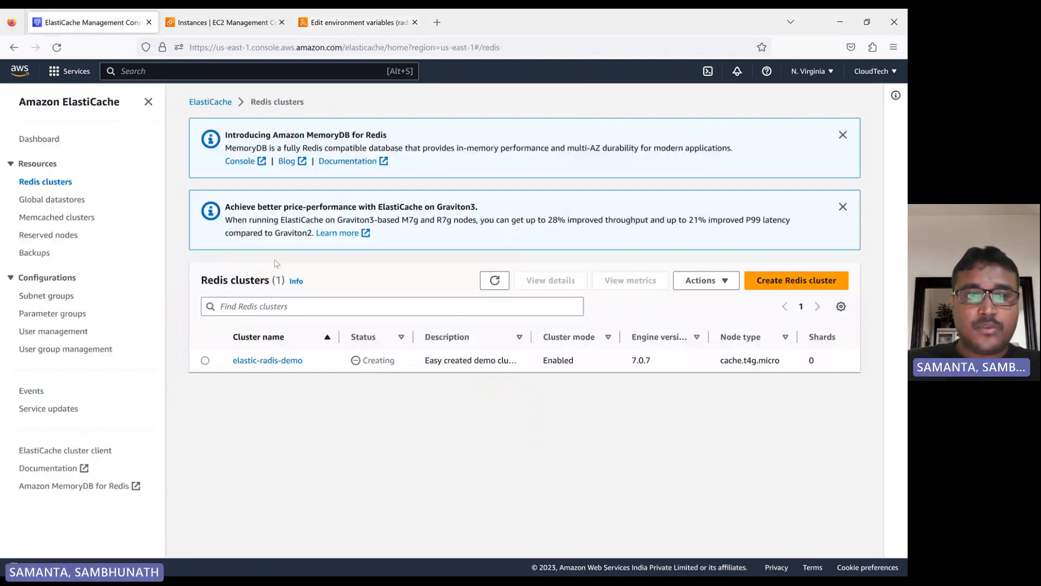
pyautogui.click(495, 280)
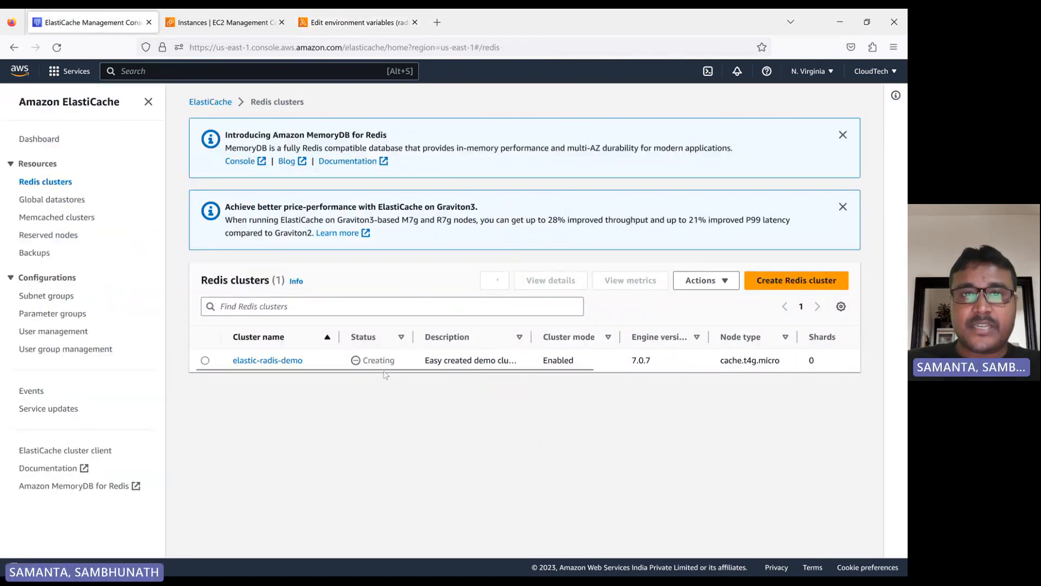
pyautogui.click(368, 25)
# - Add a second environment variable with key REDIS_PORT, checking the name in the handler code
pyautogui.click(122, 311)
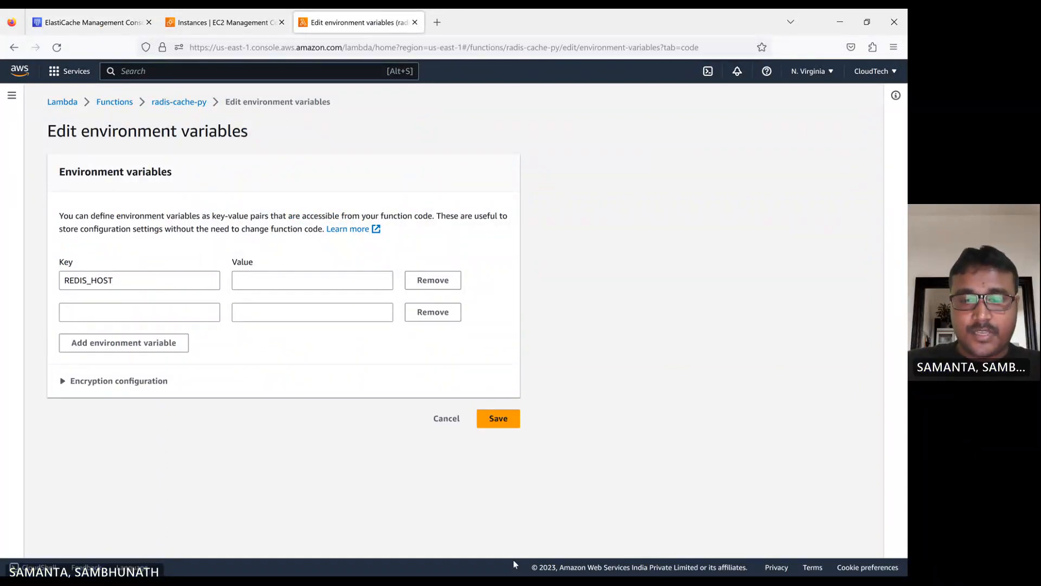
pyautogui.moveTo(517, 567)
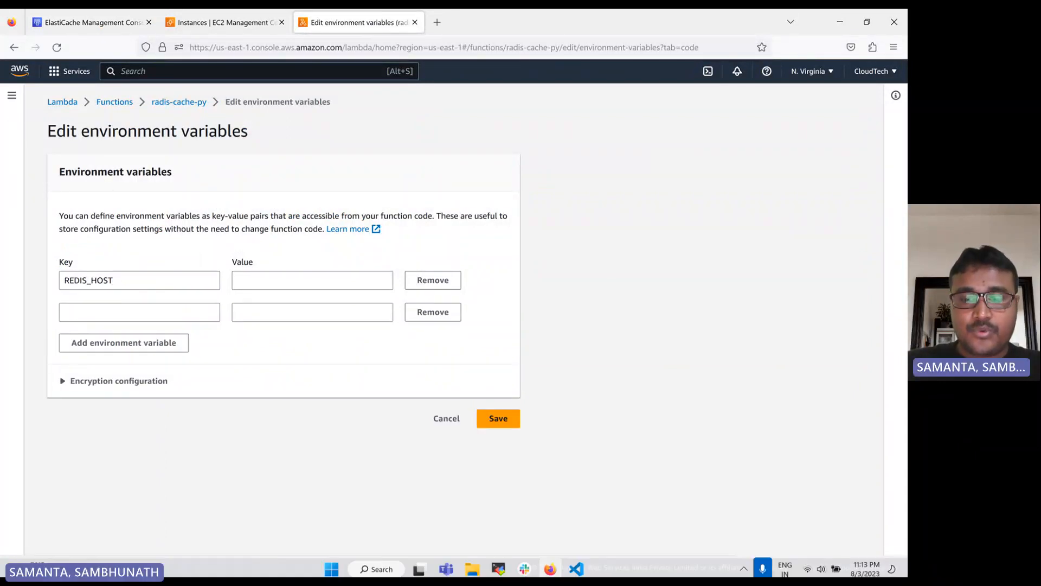
pyautogui.click(581, 566)
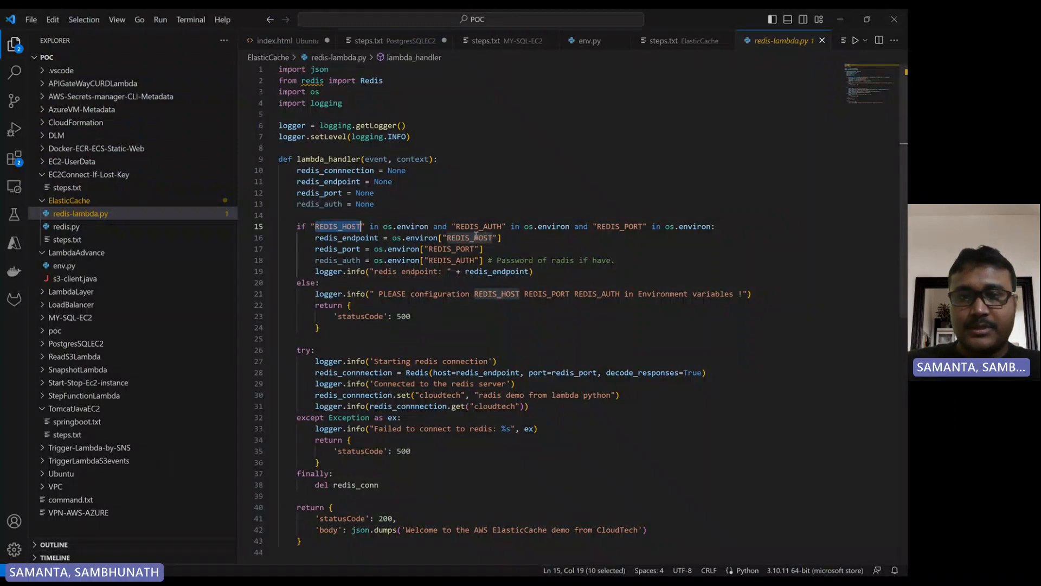
pyautogui.doubleClick(611, 227)
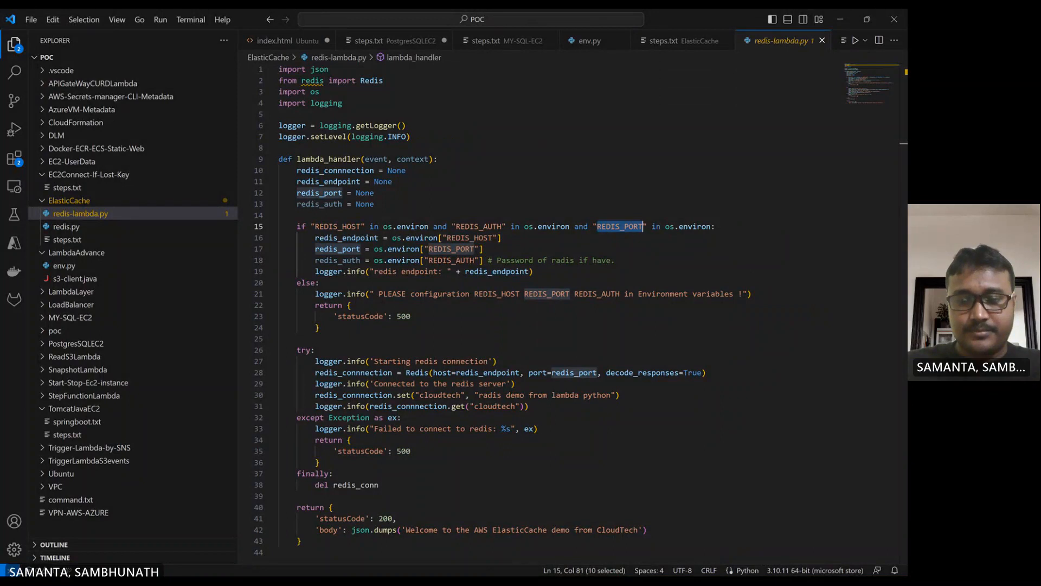
pyautogui.click(551, 564)
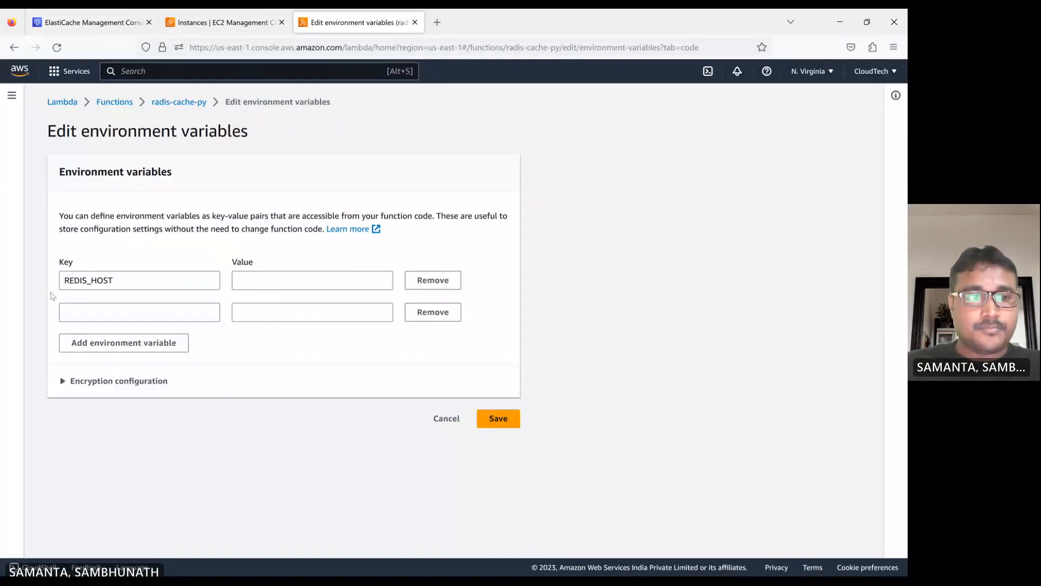
pyautogui.click(65, 312)
pyautogui.write('REDIS_PORT')
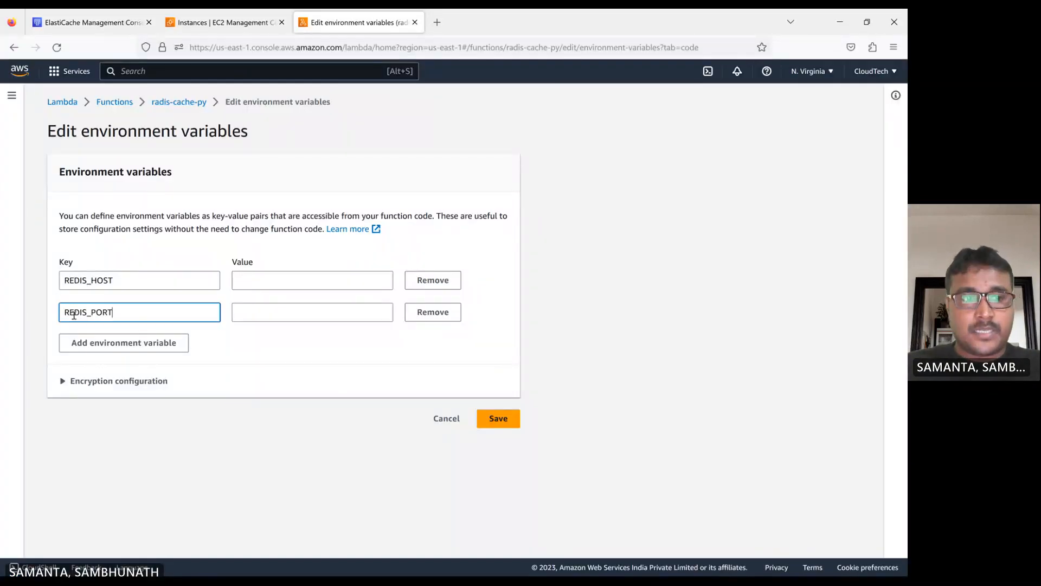
# - Add a third environment variable with key REDIS_AUTH, copying the name from the handler code
pyautogui.click(112, 341)
pyautogui.click(152, 346)
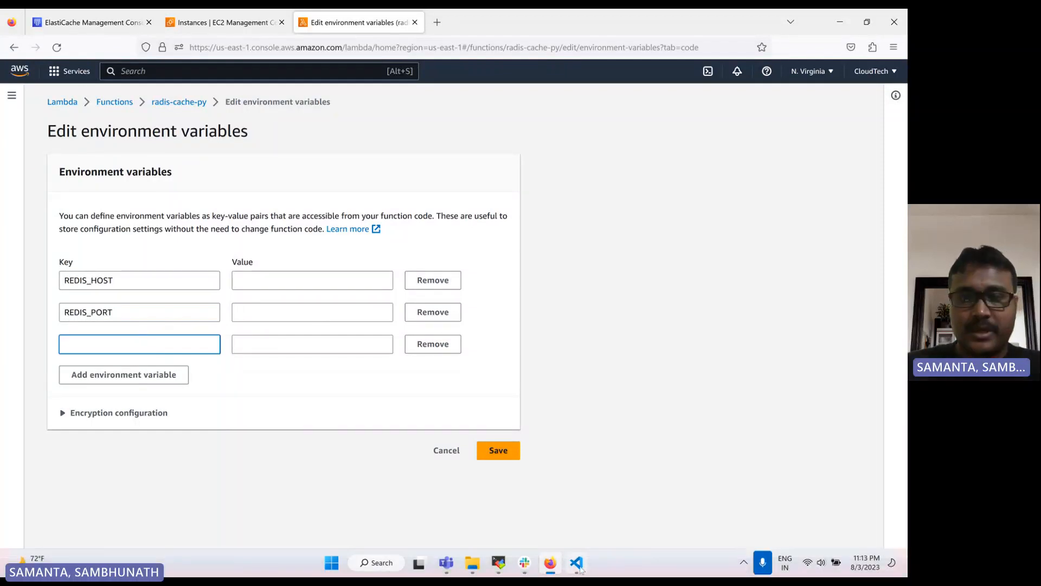
pyautogui.click(577, 564)
pyautogui.doubleClick(467, 227)
pyautogui.hotkey('ctrl', 'c')
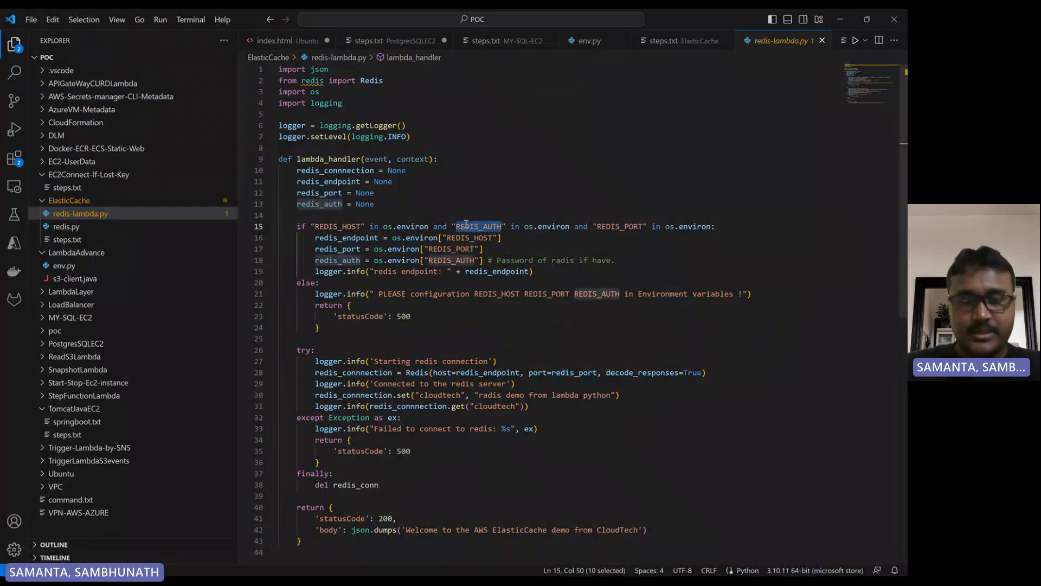
pyautogui.click(551, 563)
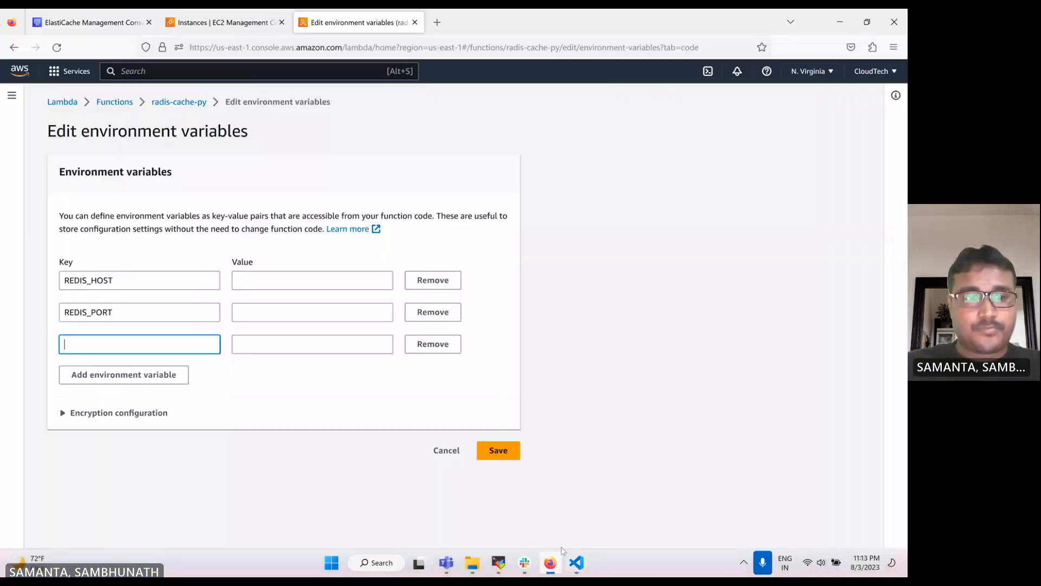
pyautogui.hotkey('ctrl', 'v')
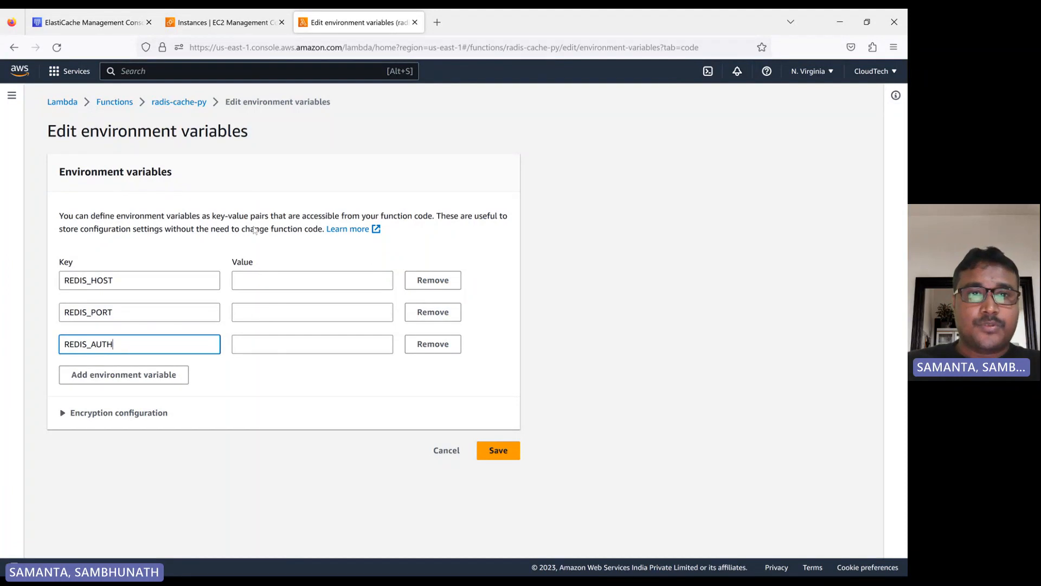
# - Inspect the elastic-radis-demo cluster details and the Redis clusters list columns, refreshing its status
pyautogui.click(90, 22)
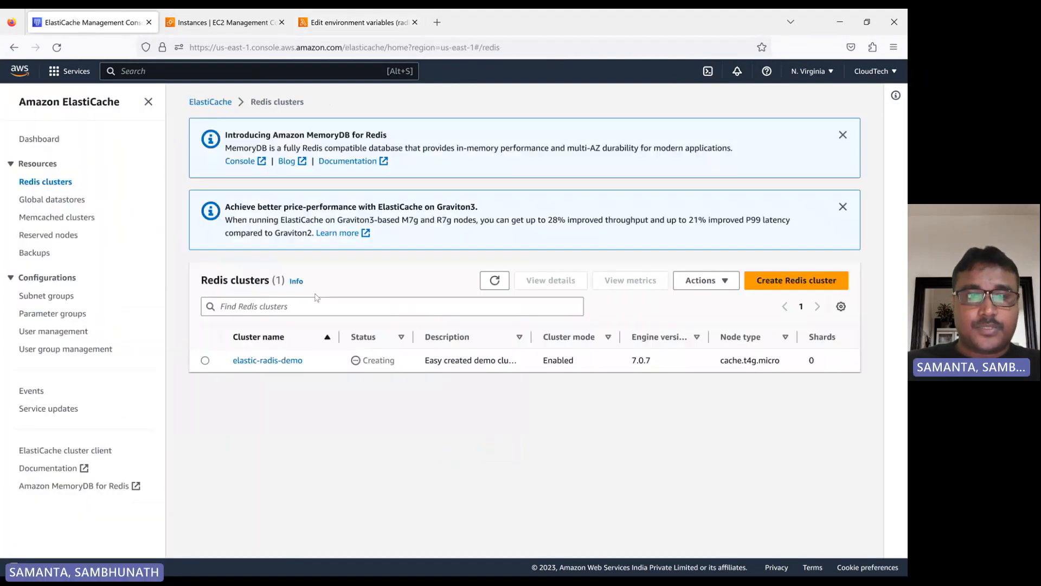
pyautogui.click(263, 361)
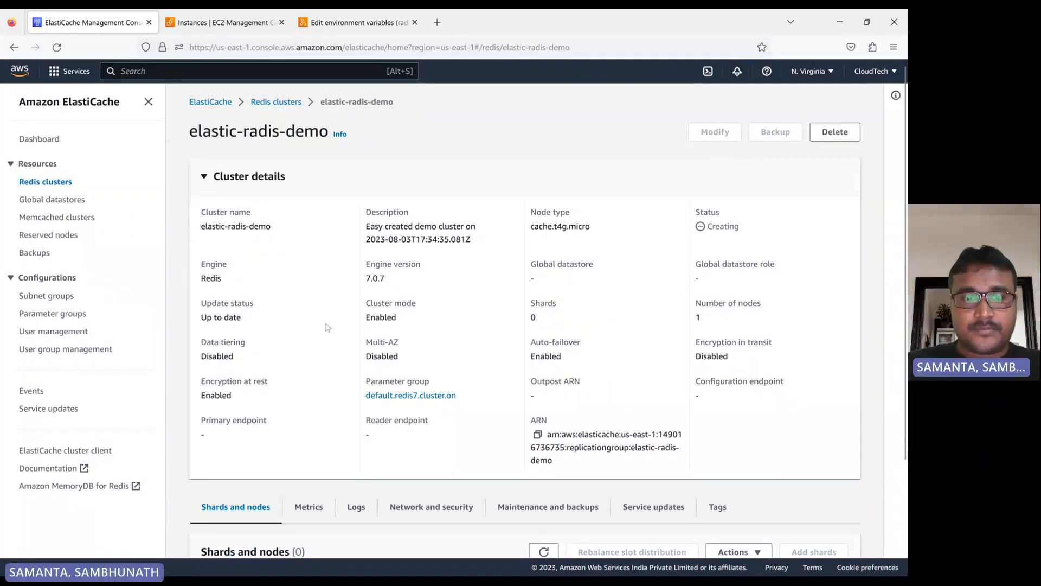
pyautogui.scroll(-3, 327, 327)
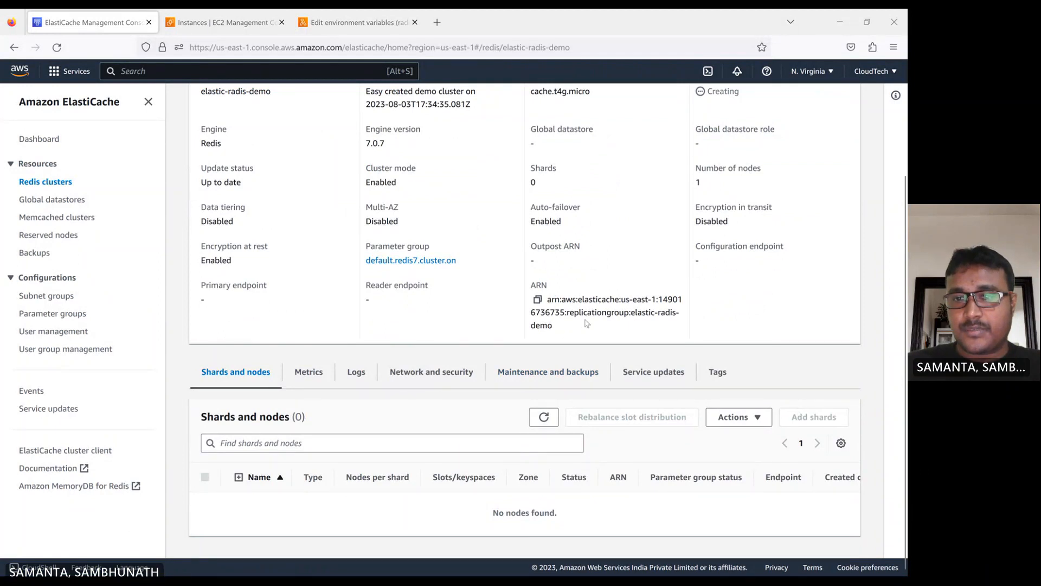
pyautogui.scroll(2, 616, 304)
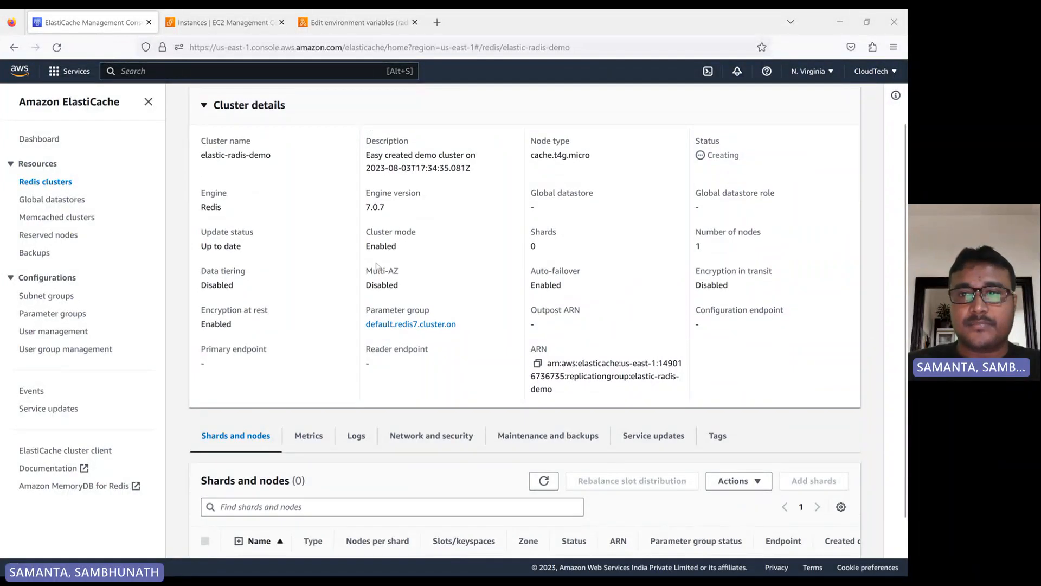
pyautogui.scroll(2, 452, 267)
pyautogui.moveTo(711, 228); pyautogui.dragTo(764, 231)
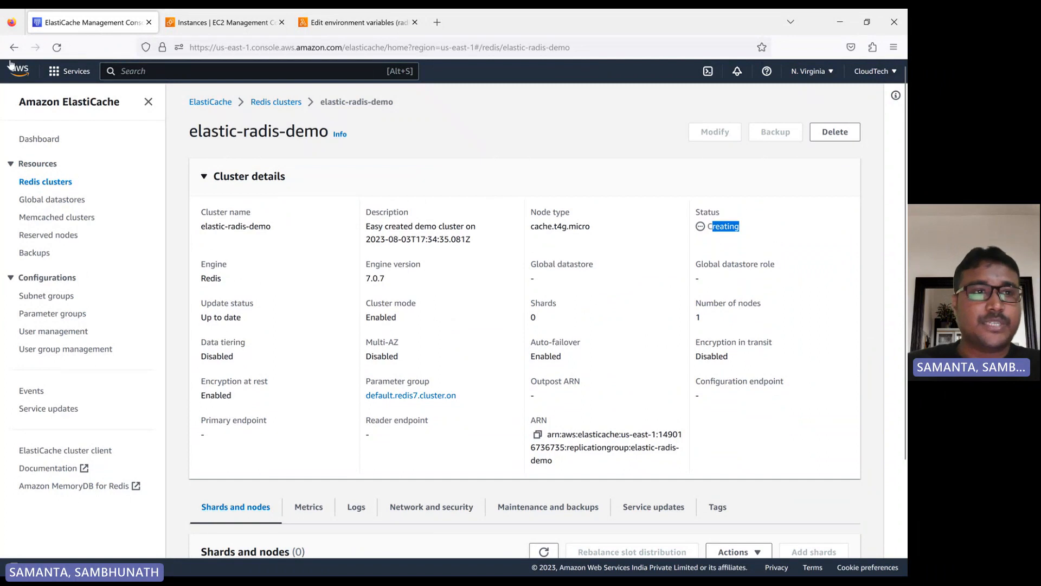
pyautogui.click(57, 48)
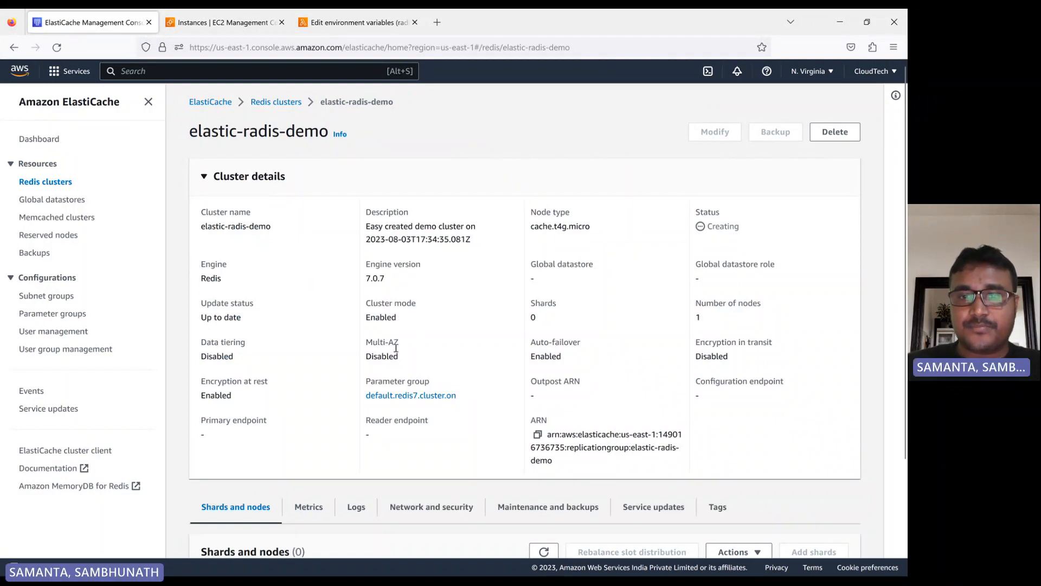
pyautogui.scroll(-3, 559, 330)
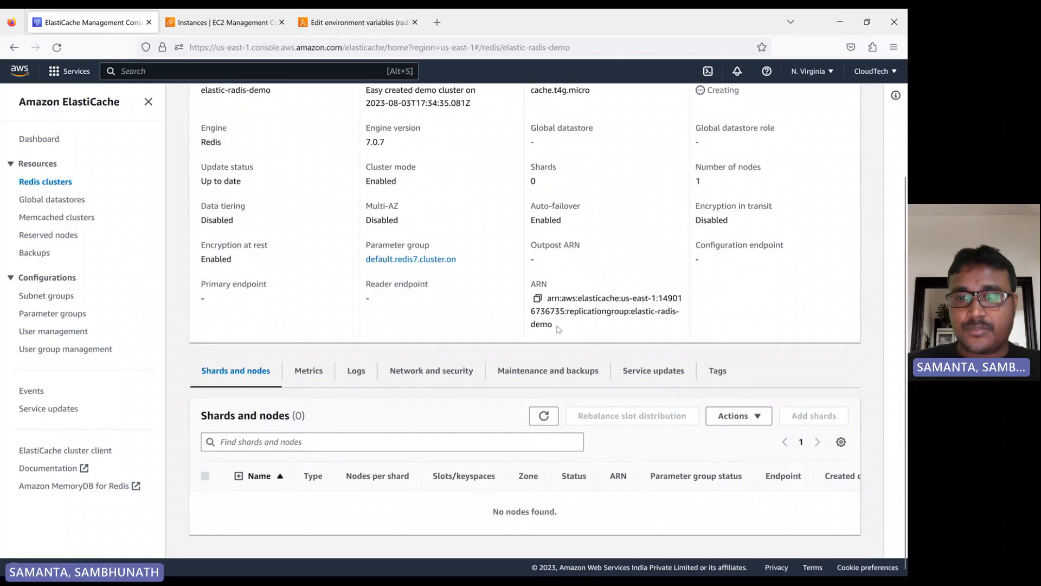
pyautogui.scroll(3, 497, 295)
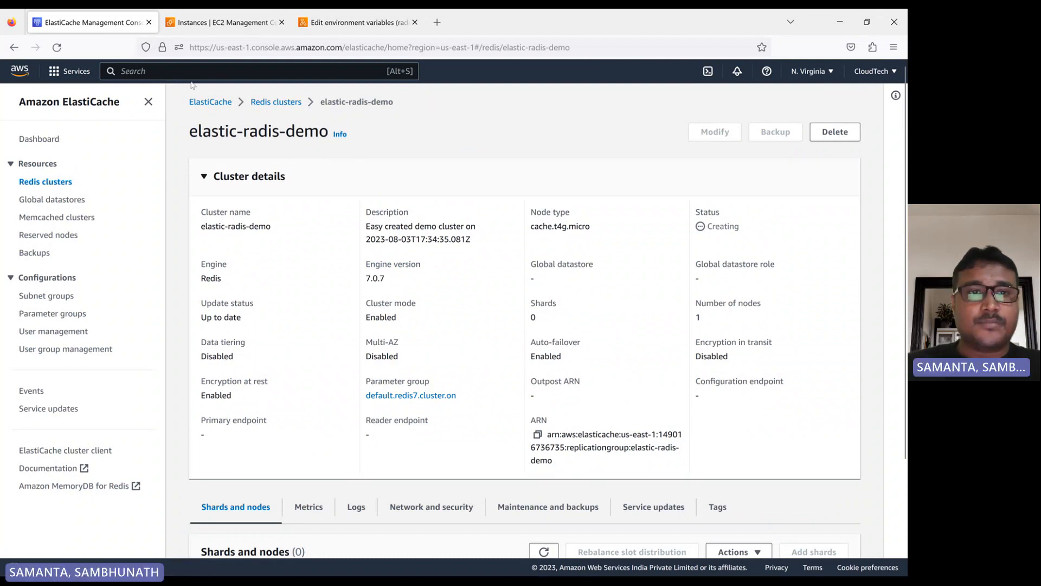
pyautogui.click(253, 103)
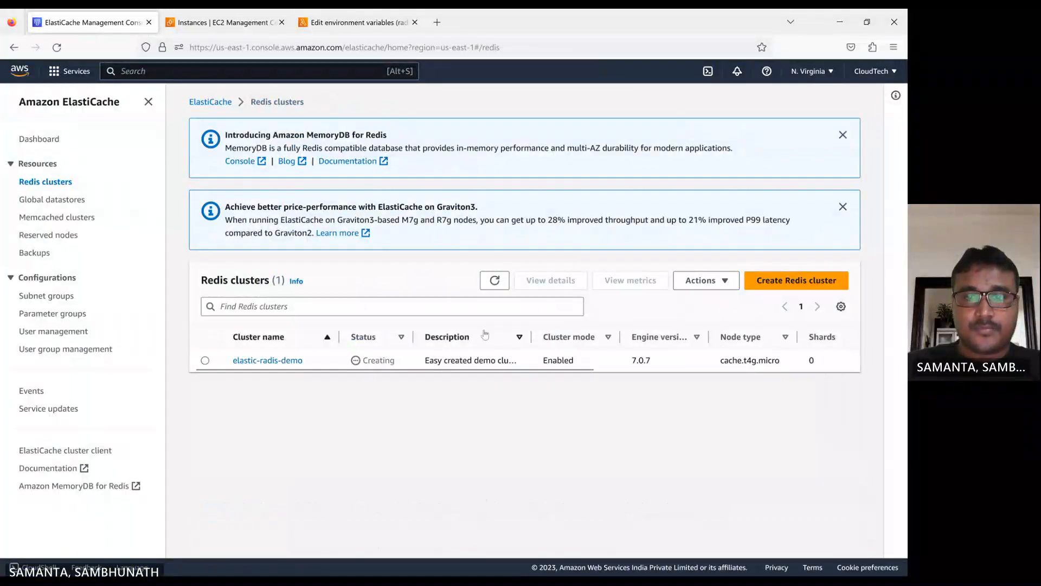
pyautogui.click(494, 284)
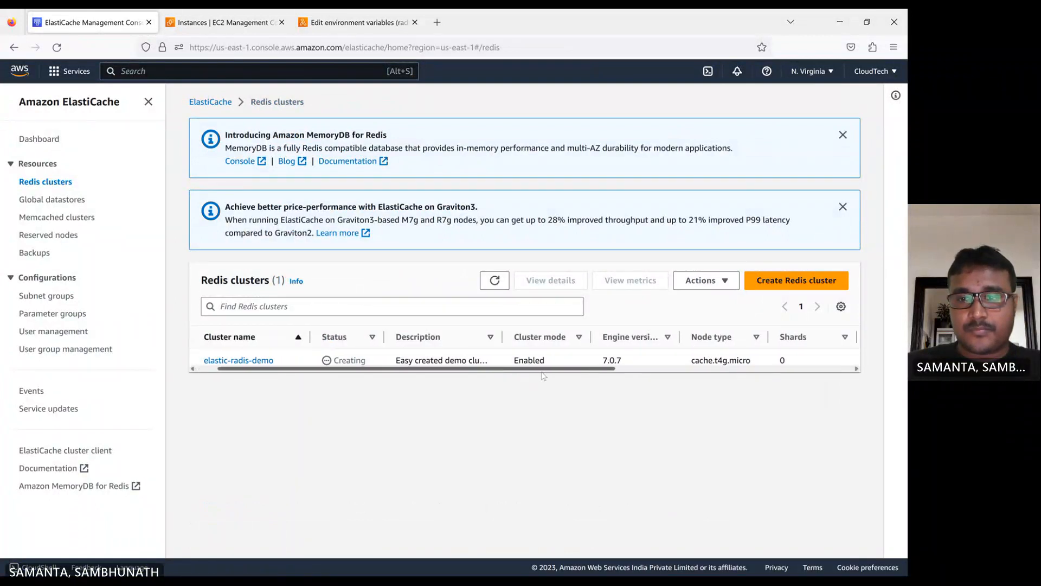
pyautogui.moveTo(521, 369); pyautogui.dragTo(769, 370)
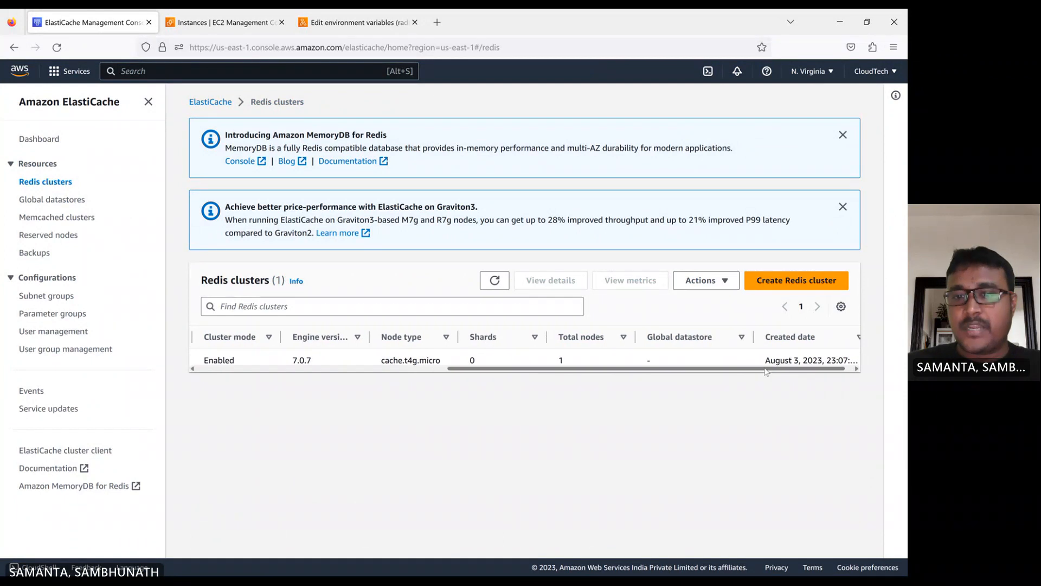
pyautogui.doubleClick(564, 357)
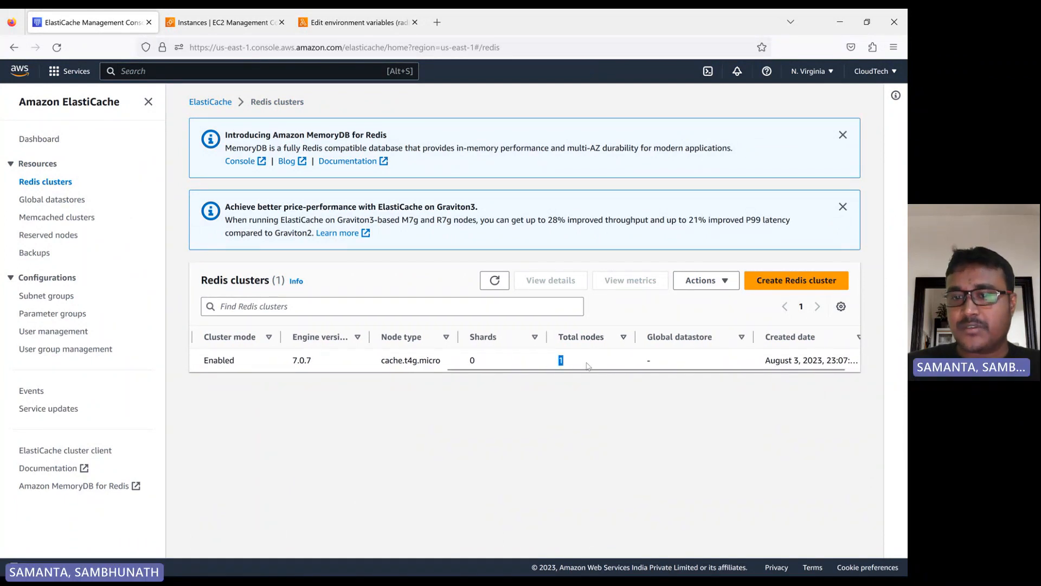
pyautogui.moveTo(582, 370); pyautogui.dragTo(324, 382)
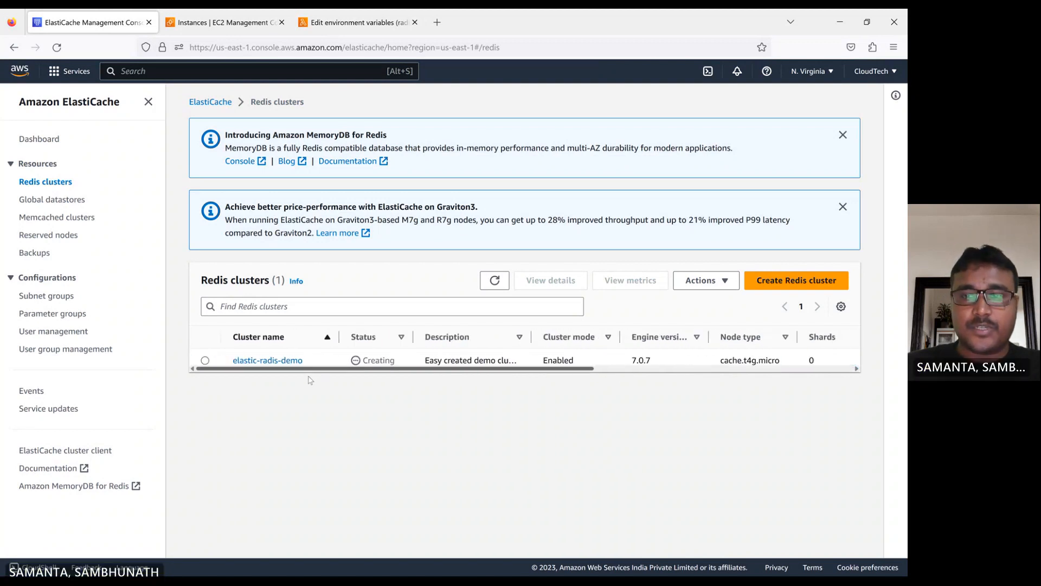
pyautogui.click(493, 281)
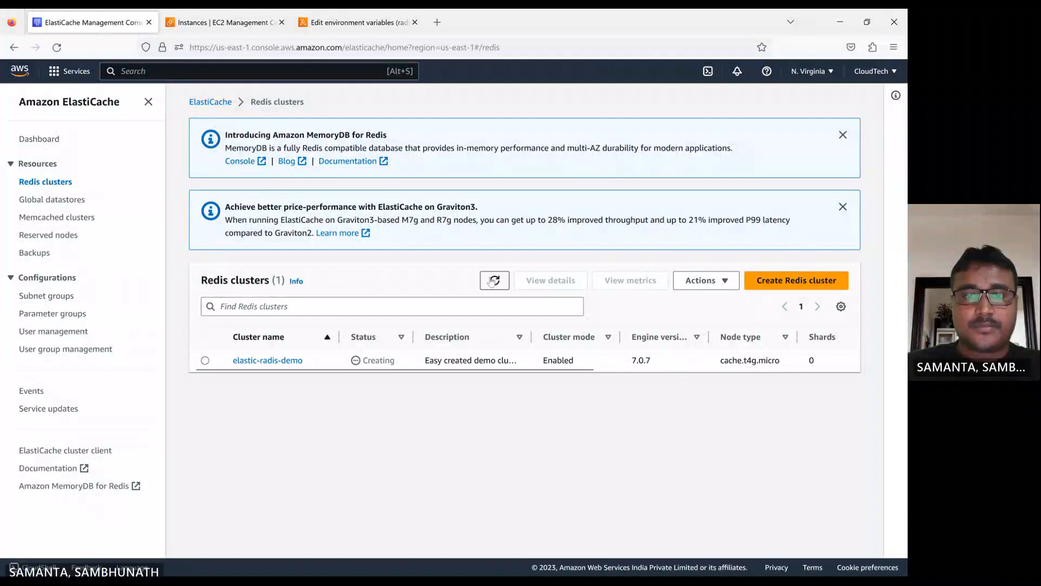
# - Save the function's REDIS_HOST, REDIS_PORT and REDIS_AUTH environment variables
pyautogui.click(225, 22)
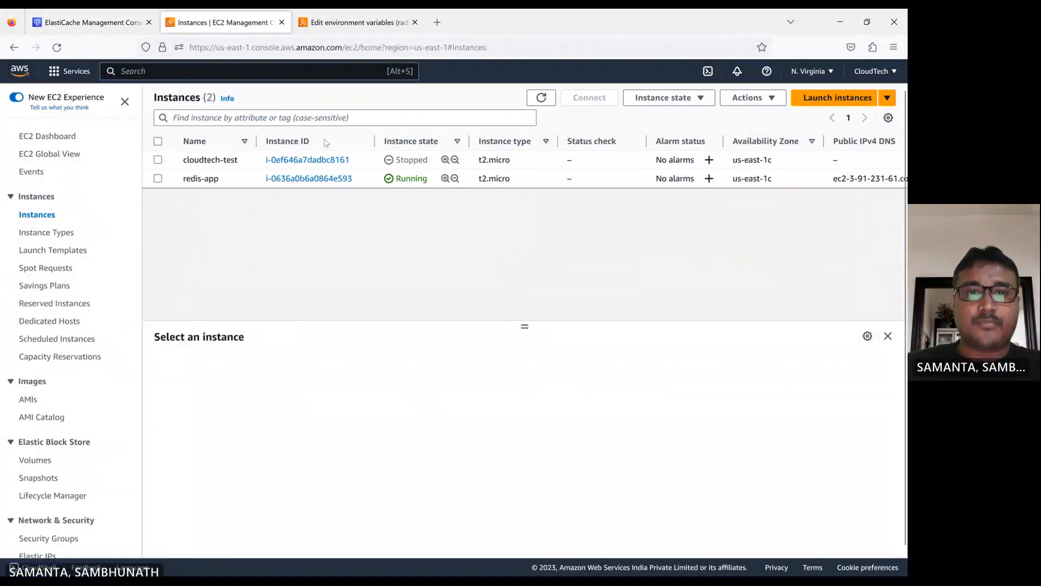
pyautogui.click(356, 24)
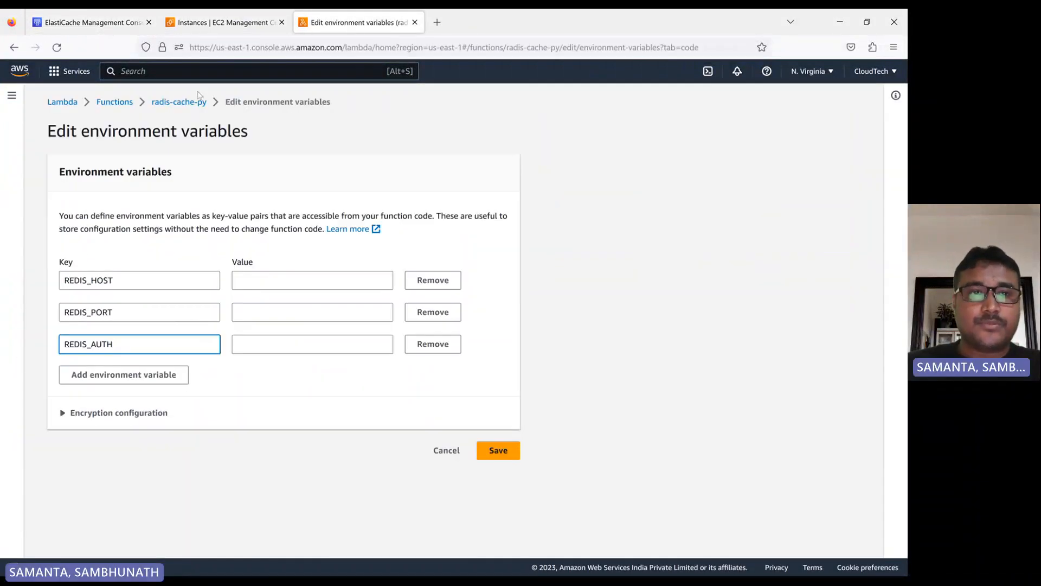
pyautogui.click(498, 452)
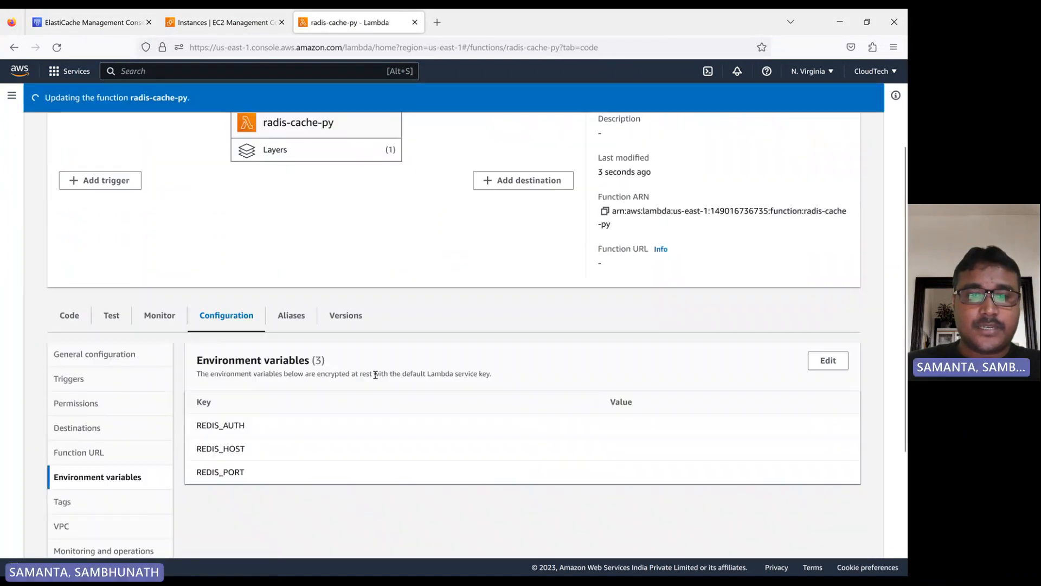
# - Open the function's code source to view the default handler
pyautogui.click(71, 324)
pyautogui.scroll(-3, 339, 399)
pyautogui.scroll(-1, 339, 399)
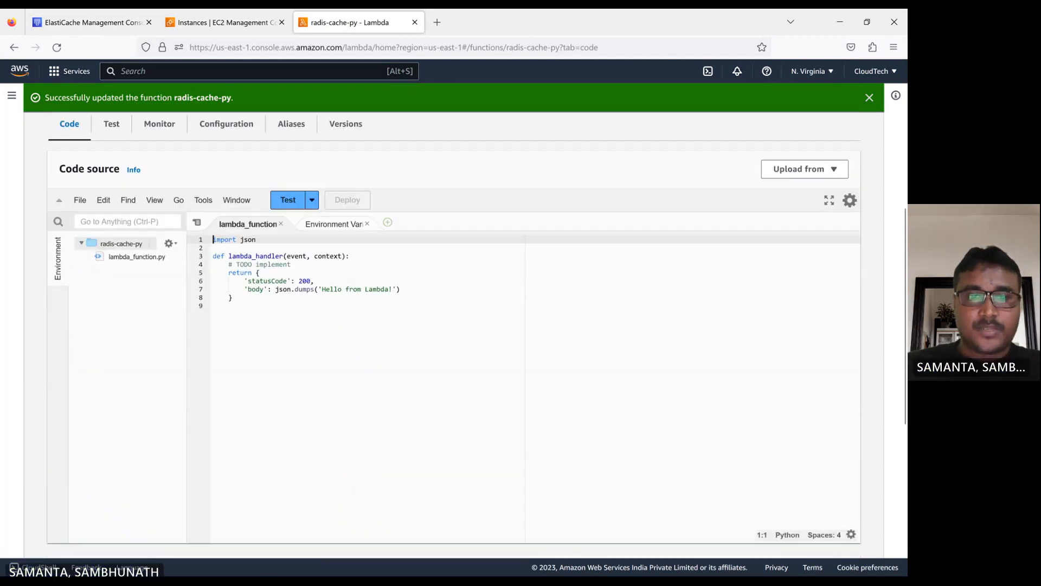
# - Replace the Lambda handler code with the Redis connection handler copied from the local redis-lambda.py file
pyautogui.moveTo(480, 568)
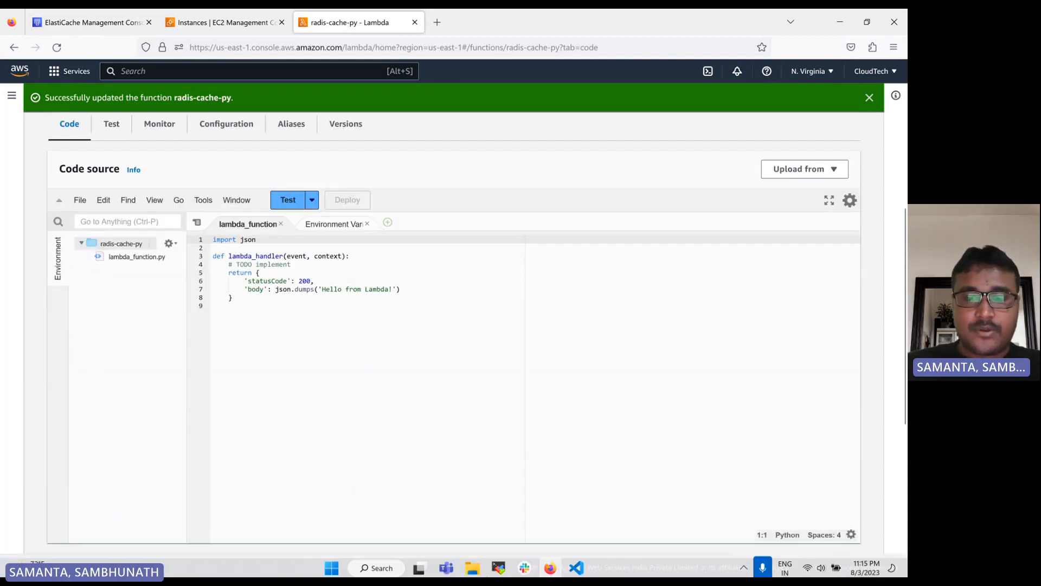
pyautogui.click(577, 562)
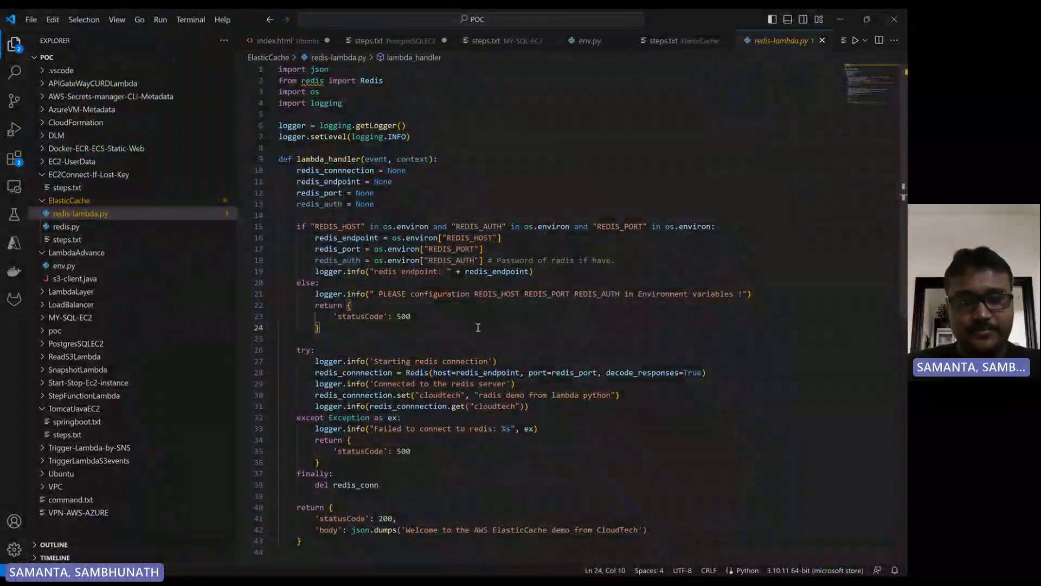
pyautogui.hotkey('ctrl', 'a')
pyautogui.hotkey('ctrl', 'c')
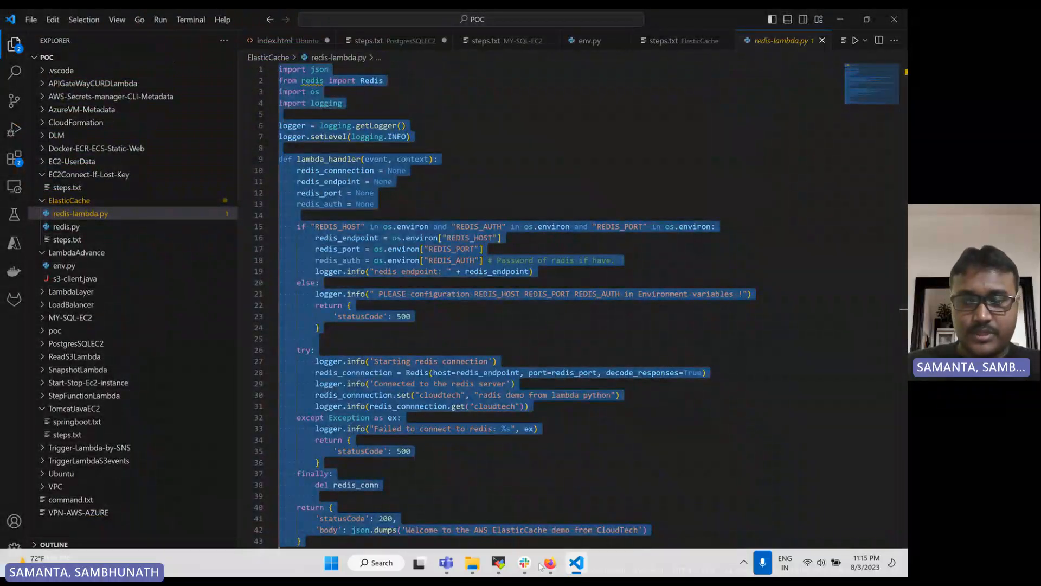
pyautogui.click(550, 562)
pyautogui.hotkey('ctrl', 'a')
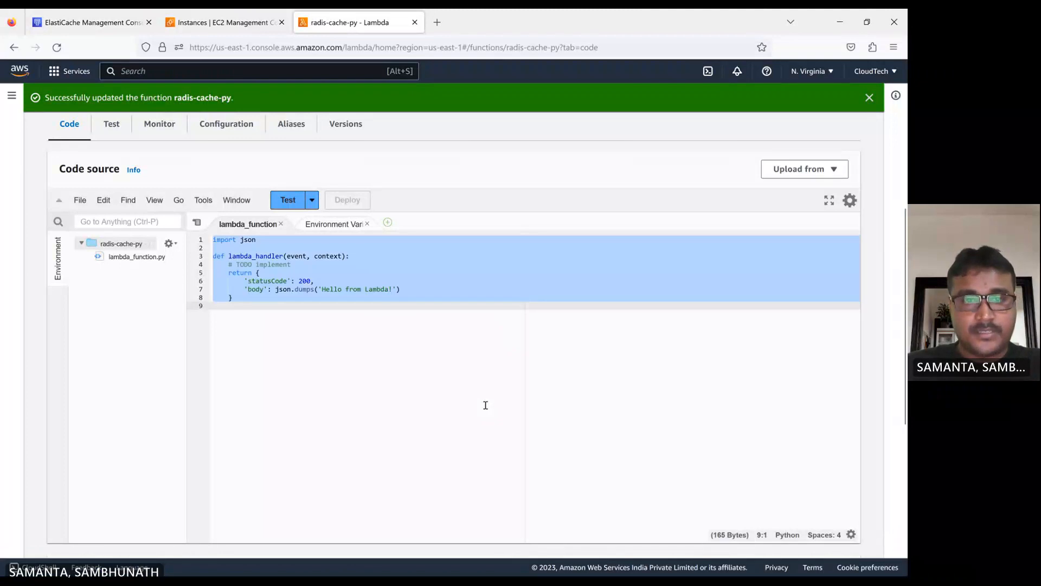
pyautogui.hotkey('ctrl', 'v')
pyautogui.scroll(3, 371, 353)
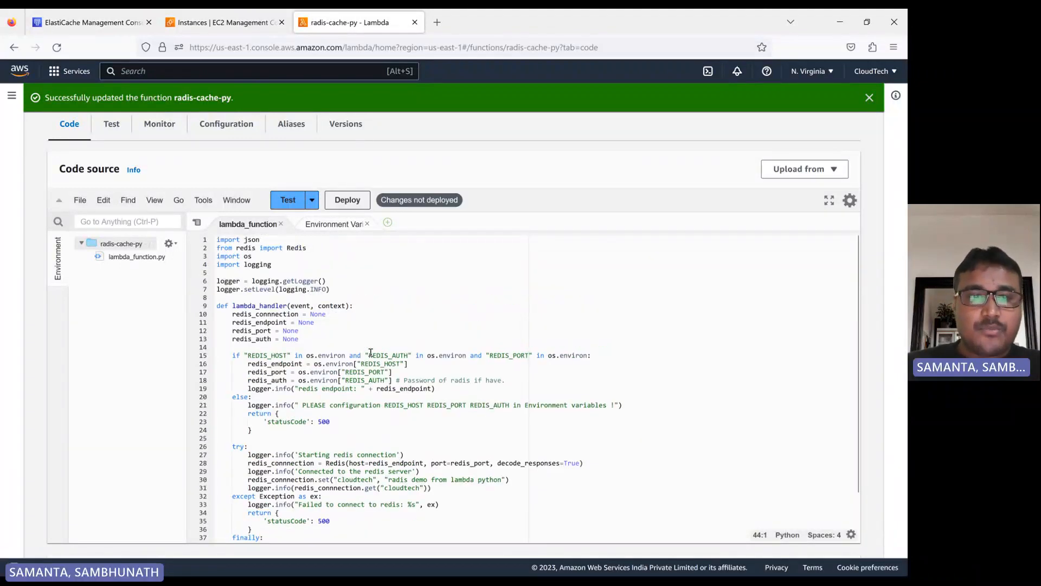
# - Review the handler's checks for the REDIS_HOST, REDIS_AUTH and REDIS_PORT environment variables and the 500 error return
pyautogui.doubleClick(246, 306)
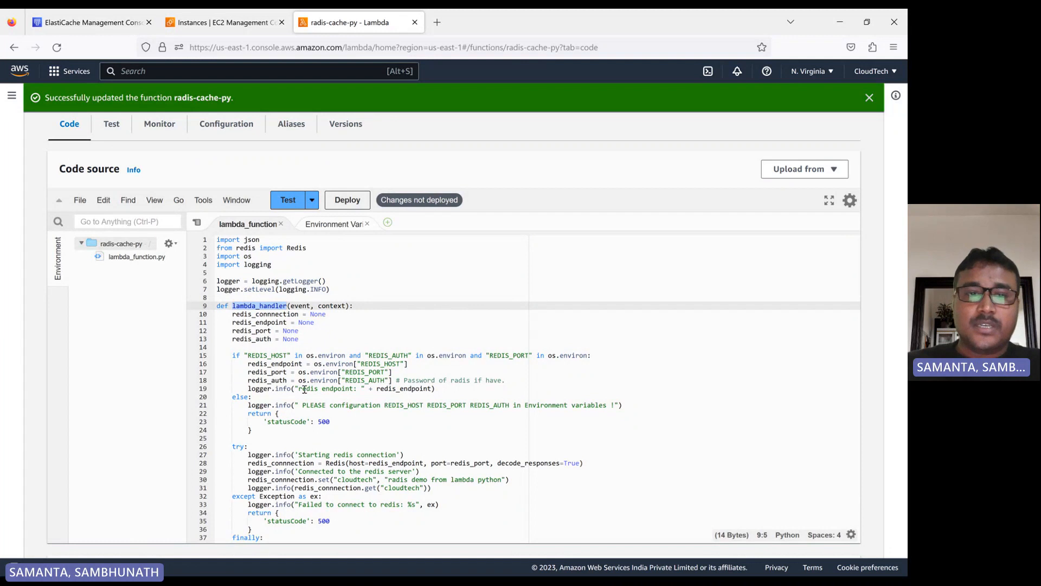
pyautogui.click(272, 354)
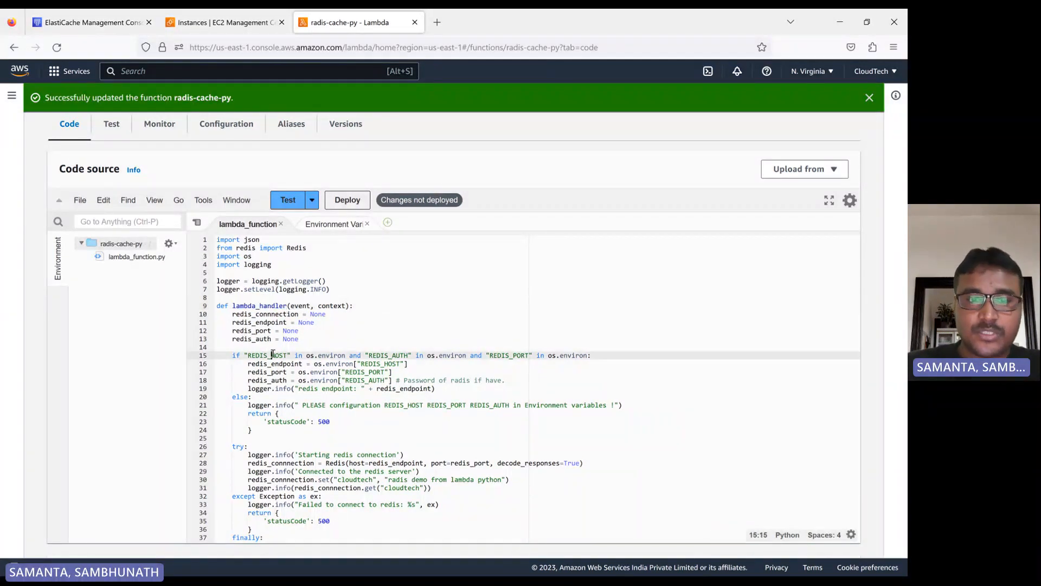
pyautogui.doubleClick(393, 356)
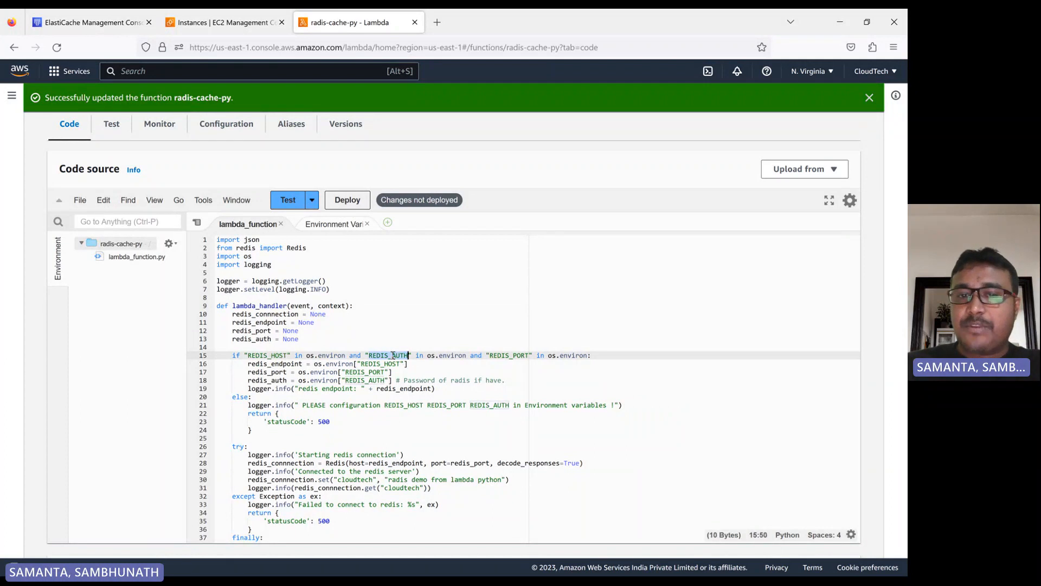
pyautogui.doubleClick(508, 355)
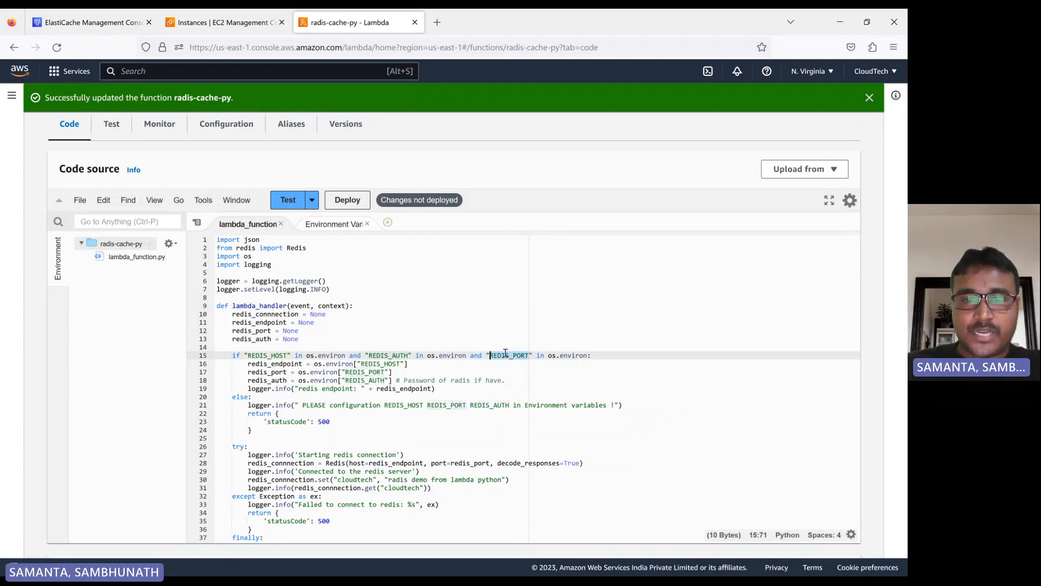
pyautogui.scroll(-2, 326, 385)
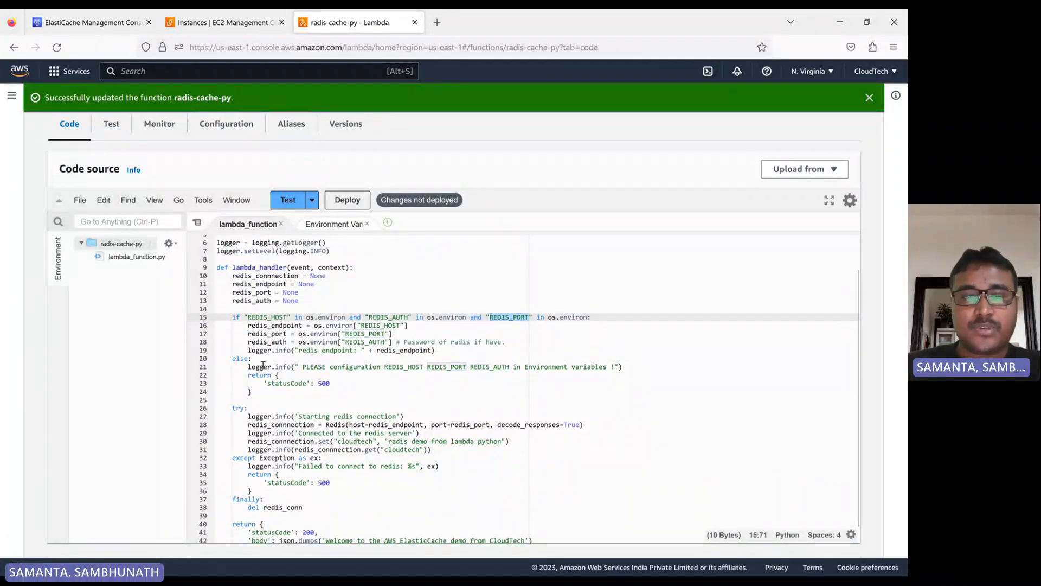
pyautogui.moveTo(352, 385); pyautogui.dragTo(237, 315)
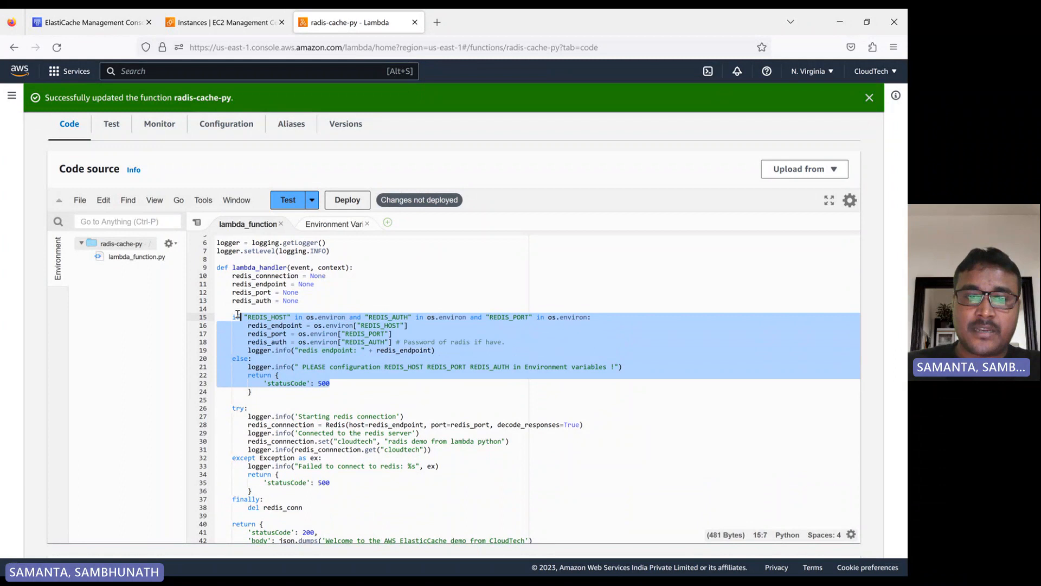
pyautogui.doubleClick(325, 384)
pyautogui.scroll(-3, 330, 383)
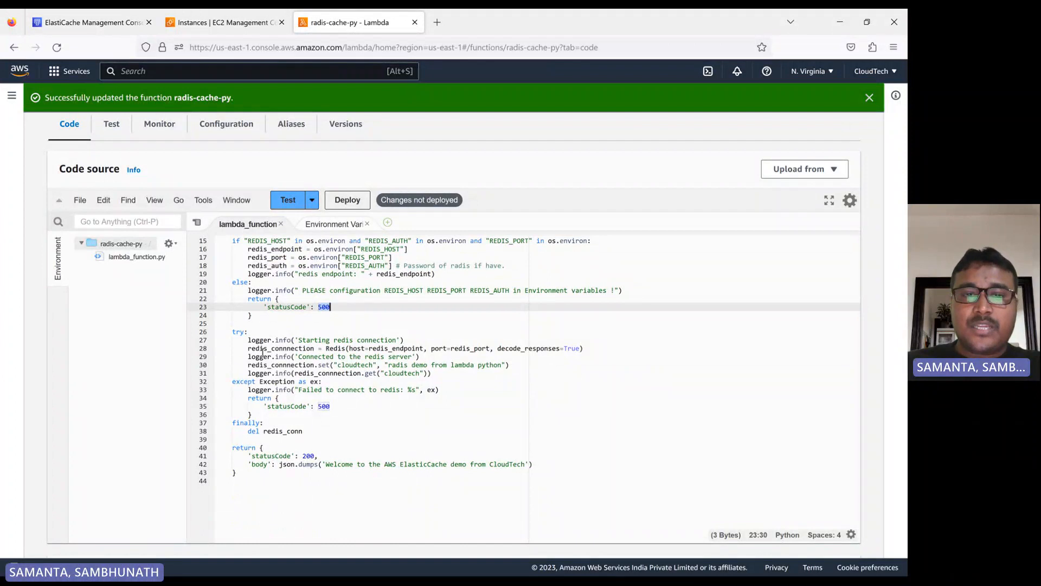
# - Review the code that opens the Redis connection, sets the cloudtech key and reads it back
pyautogui.doubleClick(288, 348)
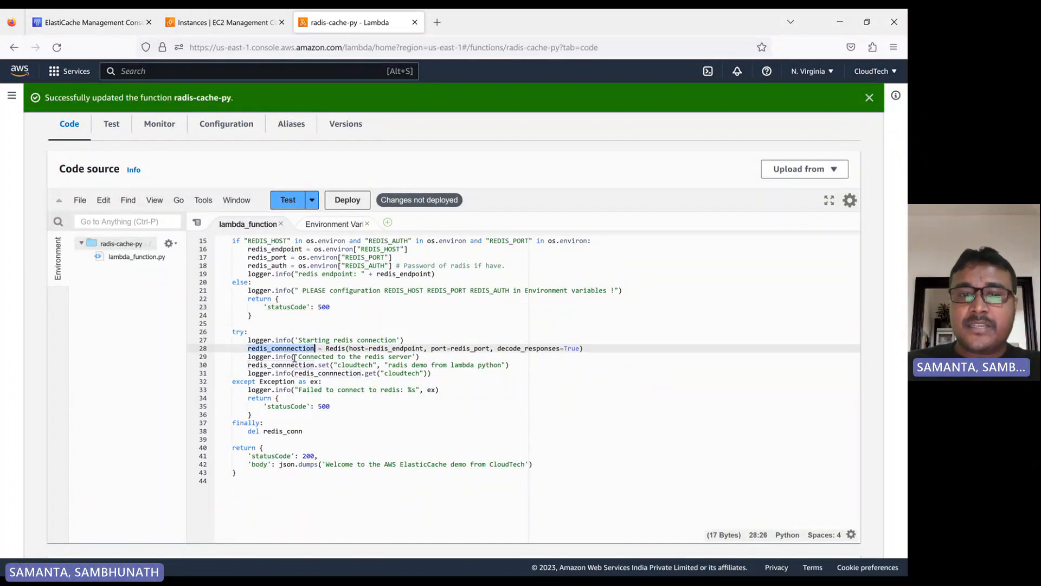
pyautogui.doubleClick(341, 349)
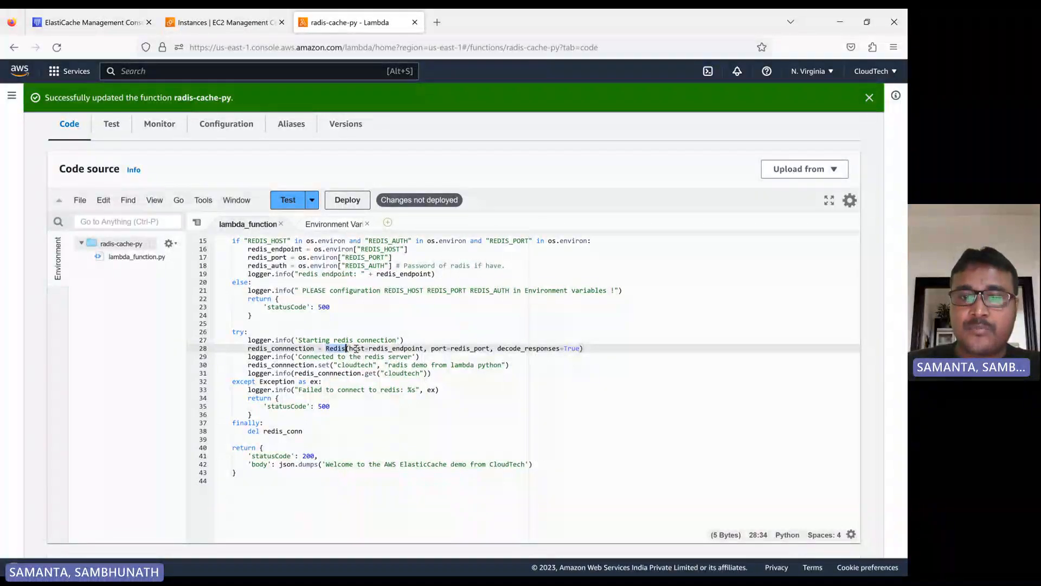
pyautogui.doubleClick(470, 348)
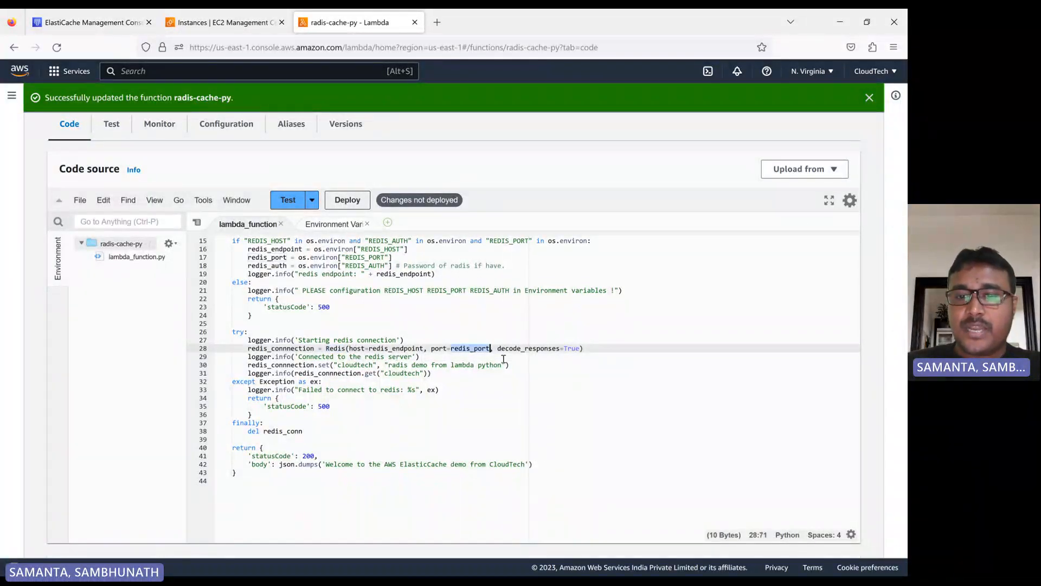
pyautogui.click(531, 354)
pyautogui.click(615, 349)
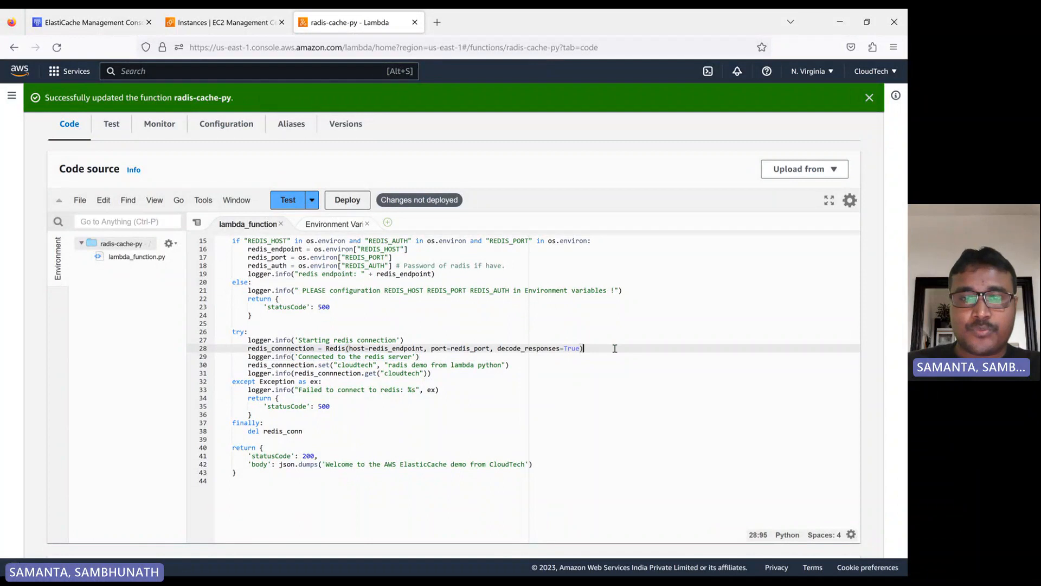
pyautogui.moveTo(615, 349); pyautogui.dragTo(262, 349)
pyautogui.doubleClick(264, 349)
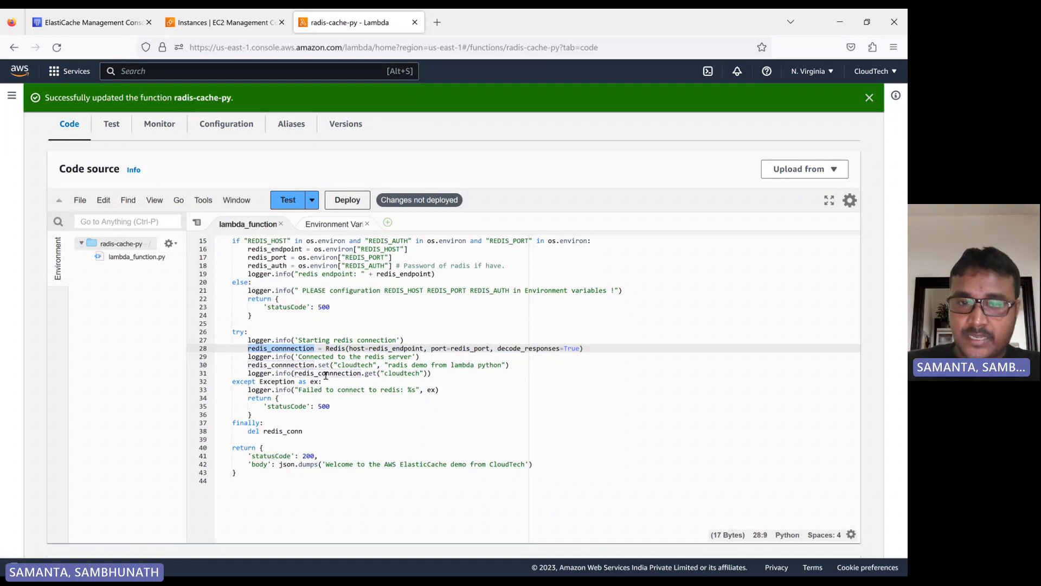
pyautogui.doubleClick(355, 366)
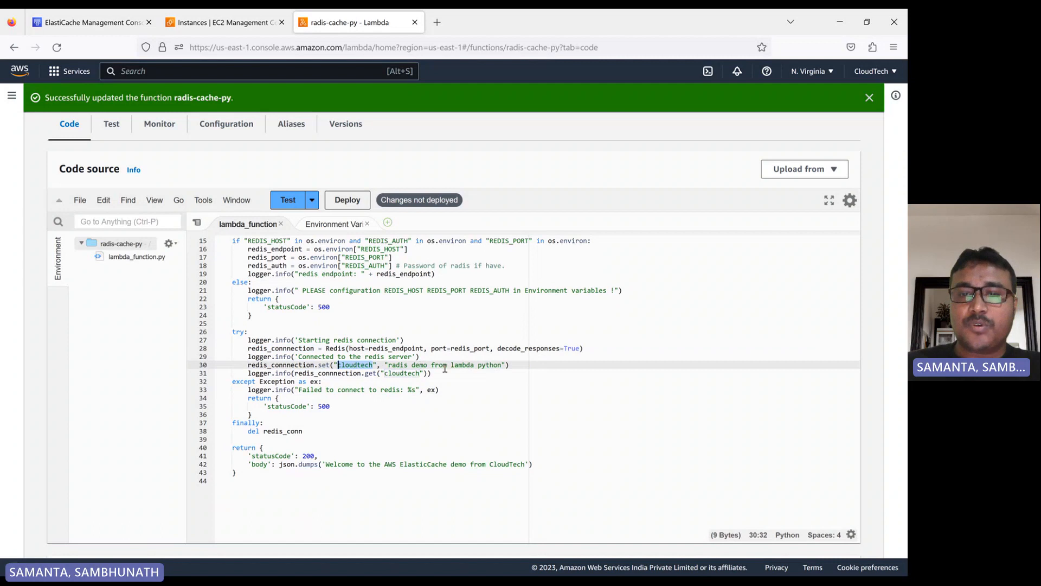
pyautogui.moveTo(510, 365); pyautogui.dragTo(248, 362)
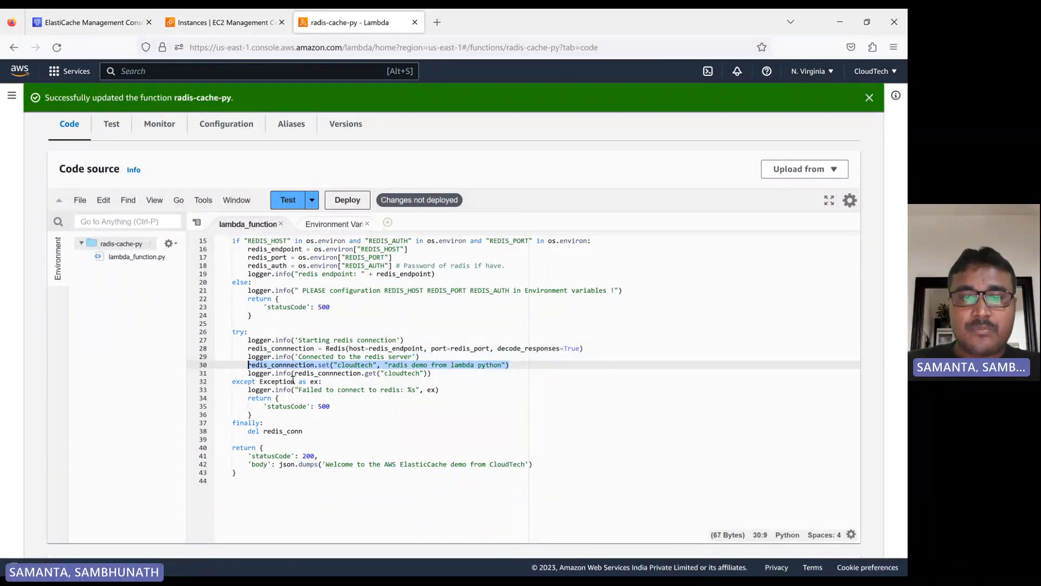
pyautogui.doubleClick(397, 373)
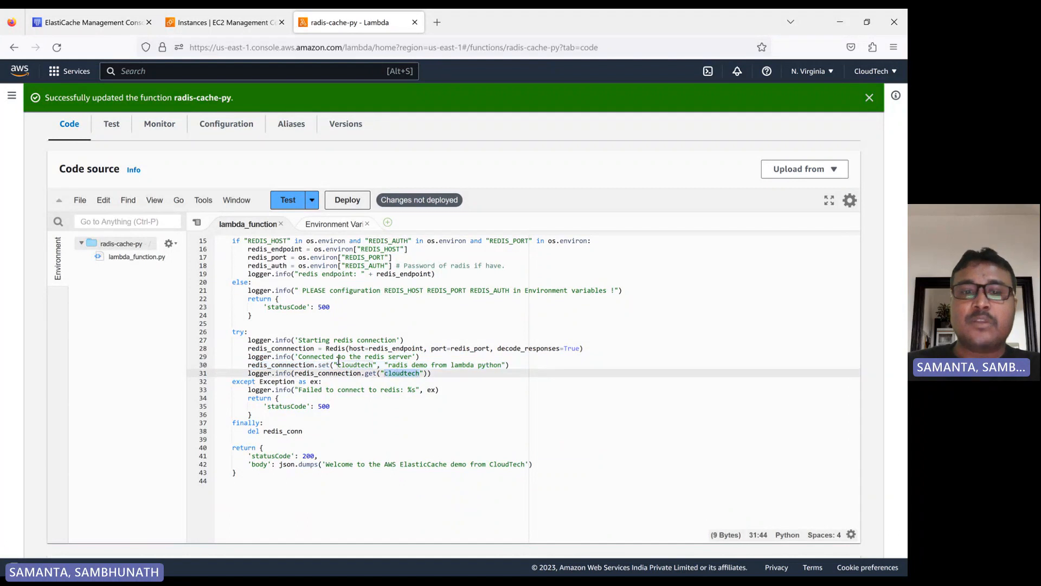
pyautogui.moveTo(448, 373); pyautogui.dragTo(263, 356)
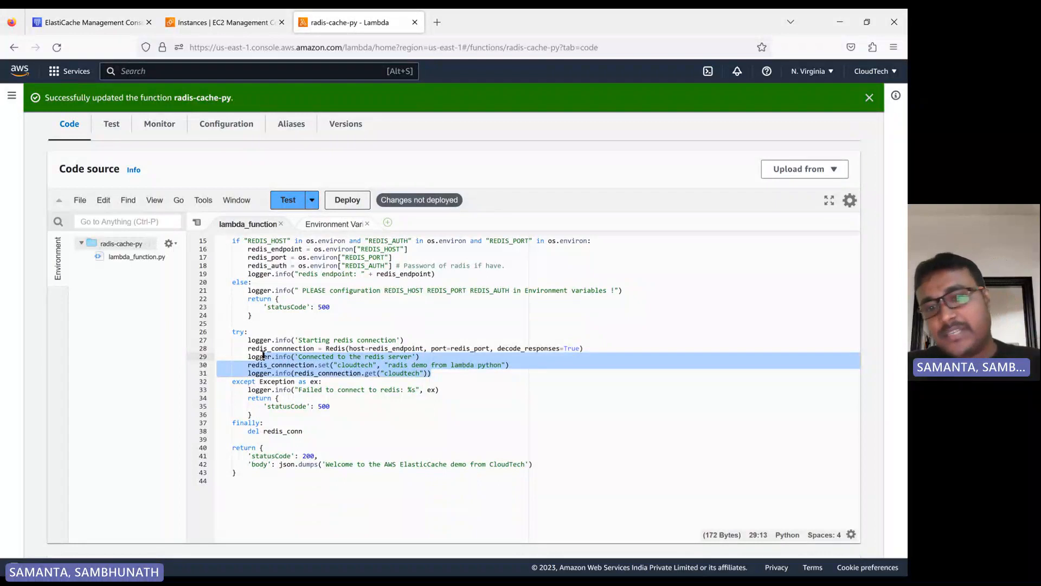
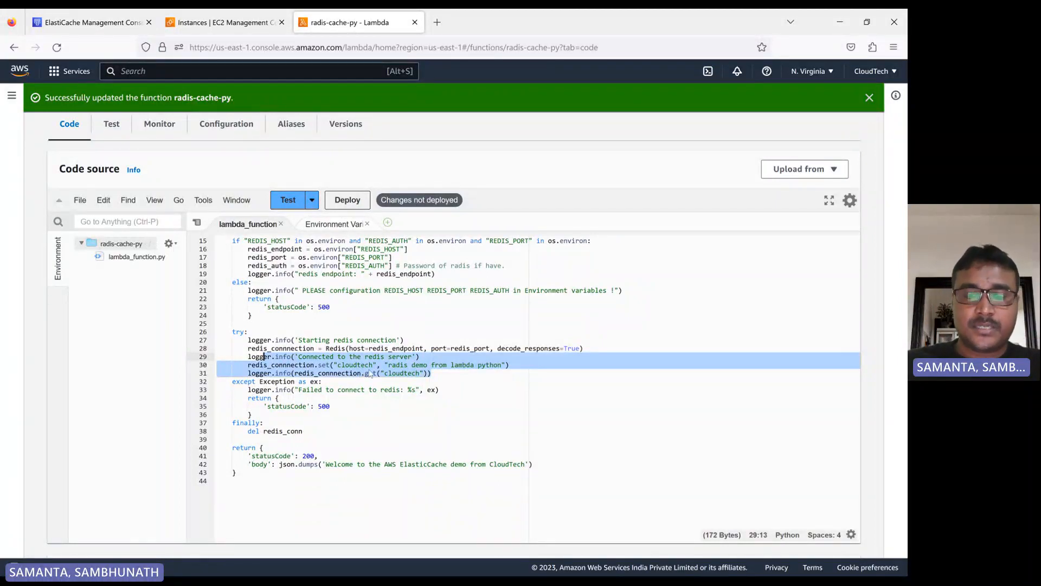
# - Review the handler's exception branch, the finally block and the final 200 response with the welcome message
pyautogui.click(443, 380)
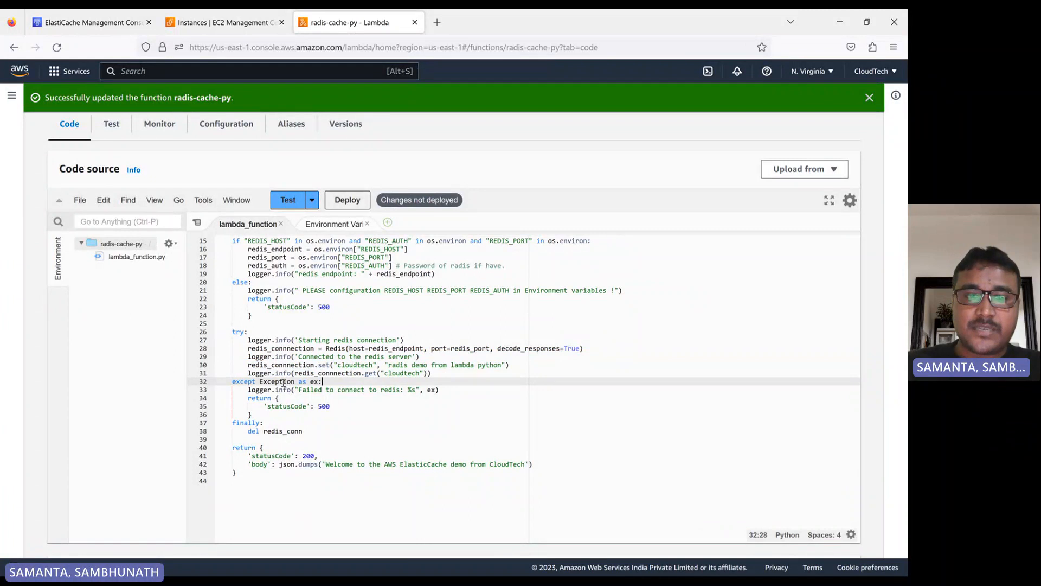
pyautogui.doubleClick(284, 383)
pyautogui.click(443, 390)
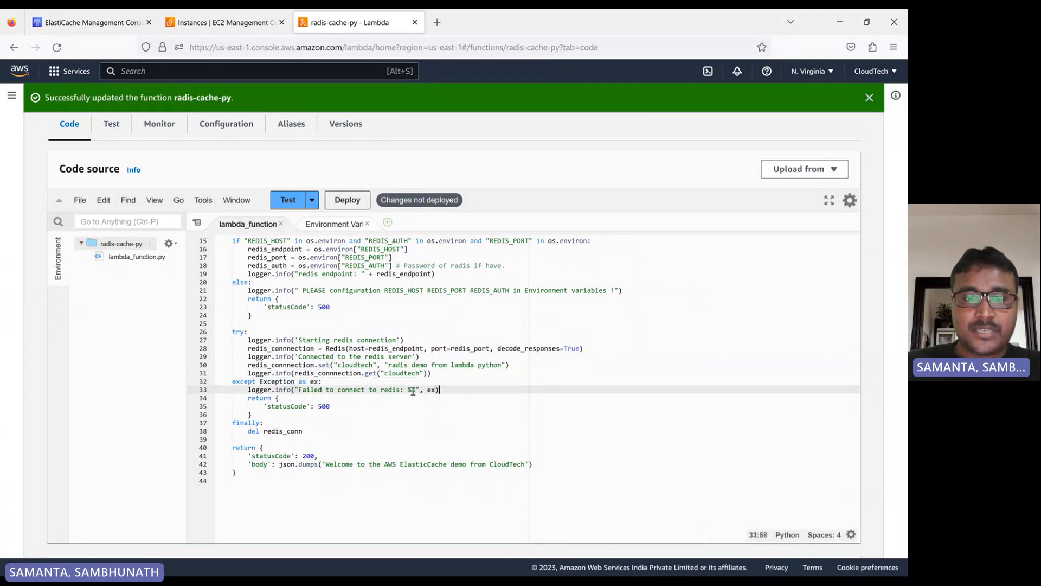
pyautogui.doubleClick(324, 406)
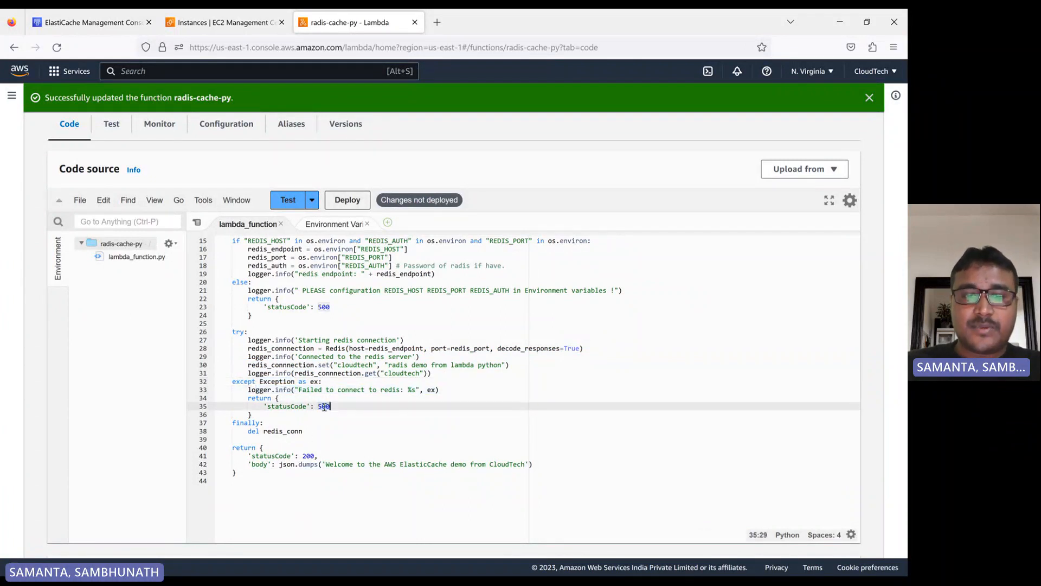
pyautogui.click(273, 449)
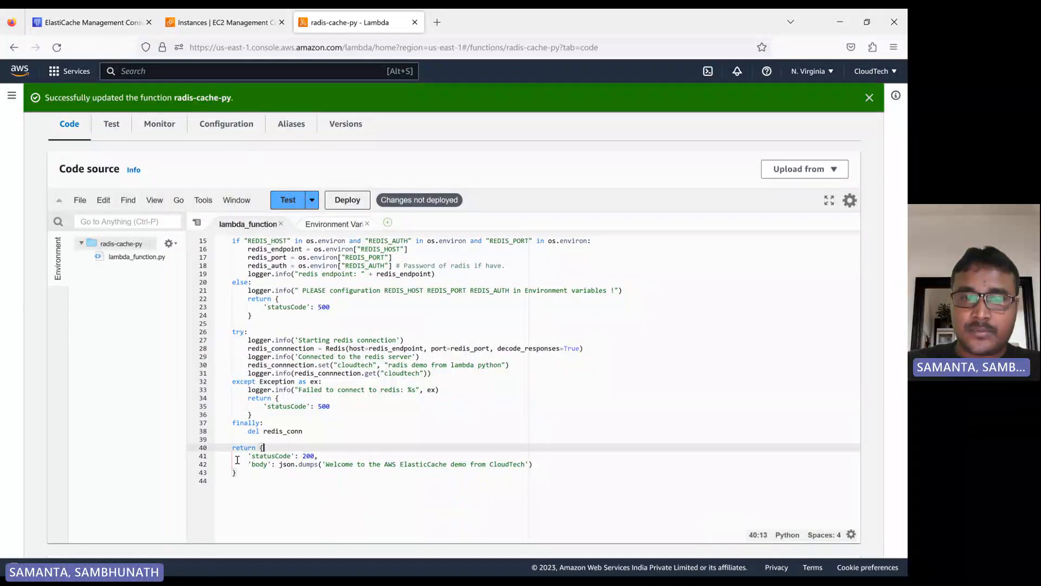
pyautogui.moveTo(248, 465); pyautogui.dragTo(553, 469)
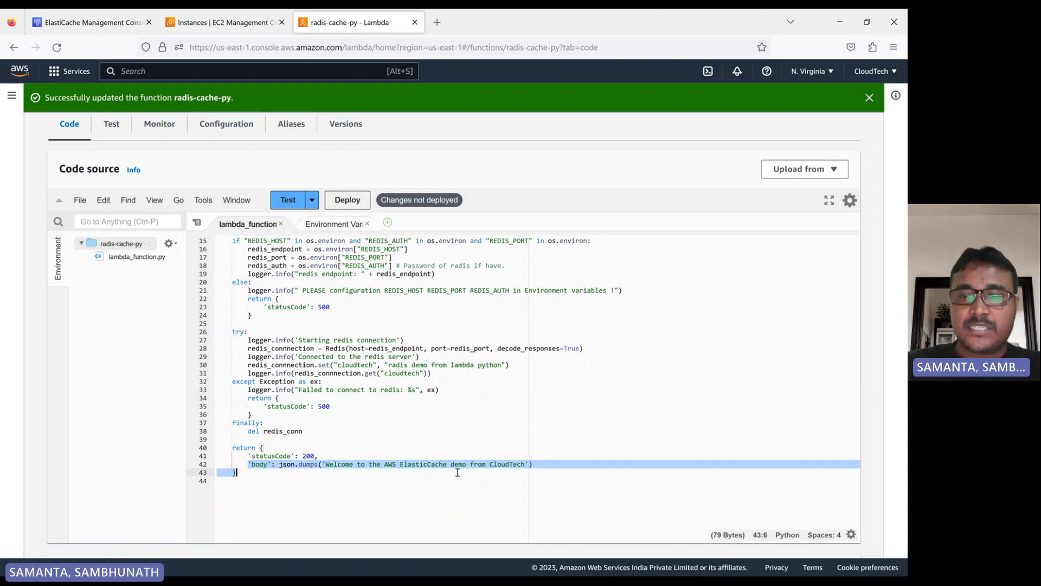
pyautogui.click(558, 465)
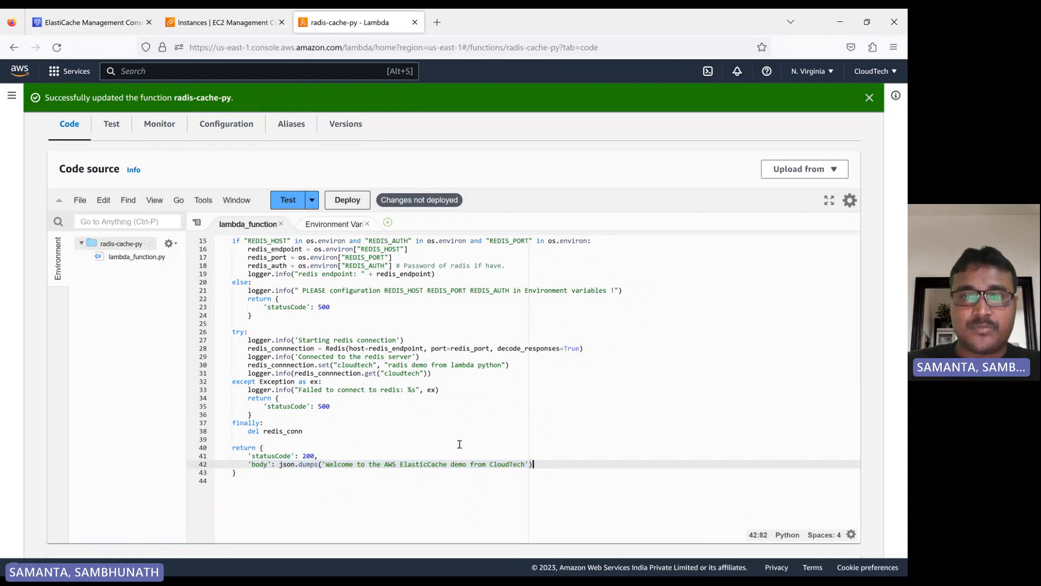
# - Deploy the updated Lambda function code
pyautogui.scroll(5, 409, 381)
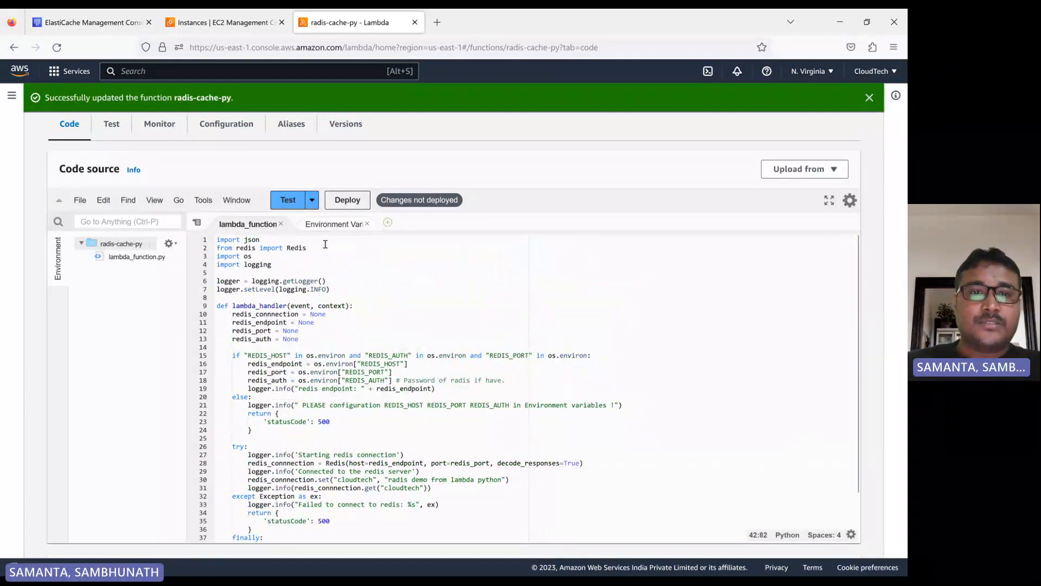
pyautogui.click(349, 201)
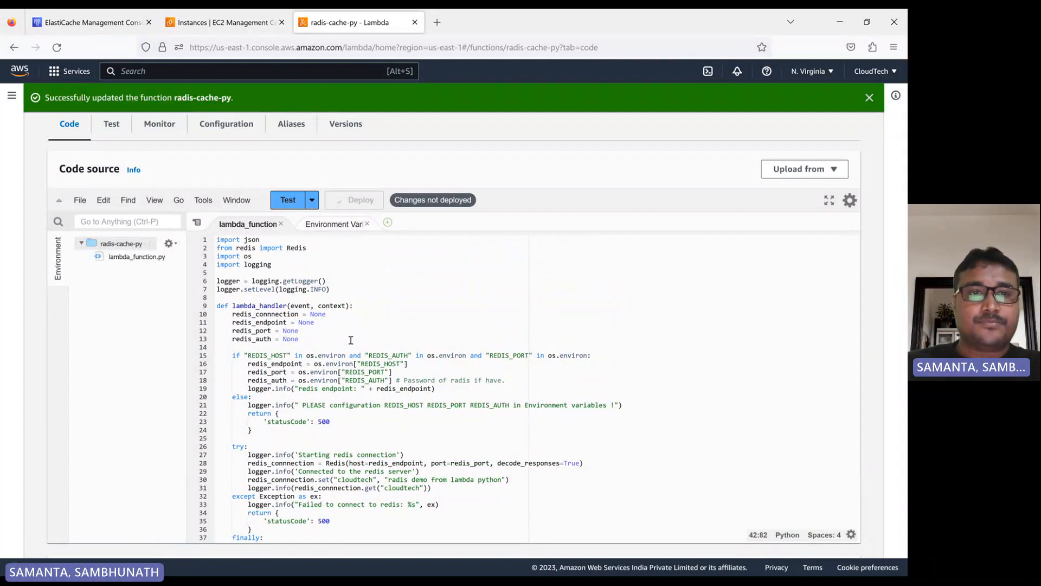
# - Check the status of the EC2 instances and the ElastiCache Redis cluster in their console tabs
pyautogui.click(222, 23)
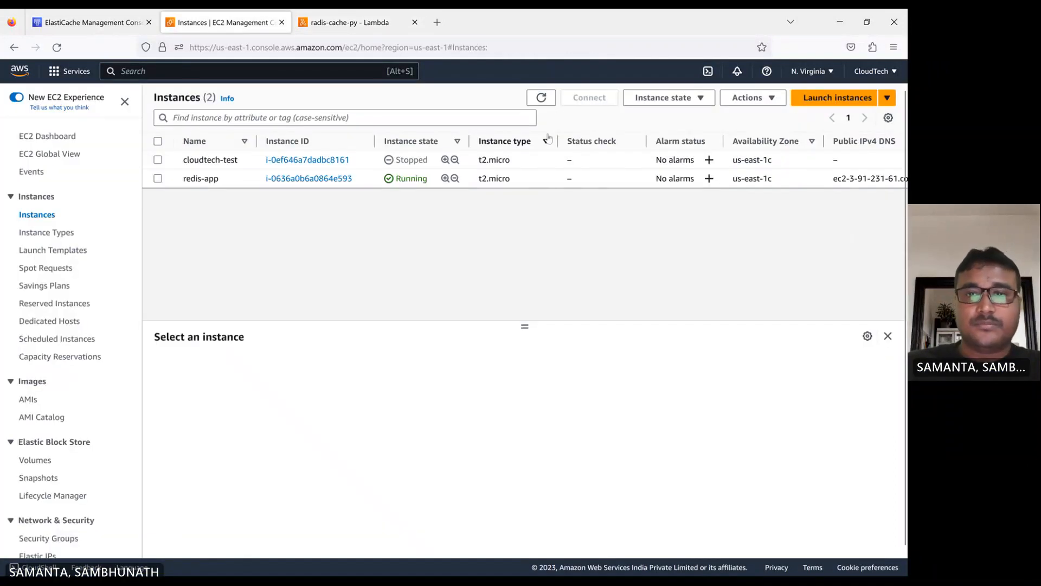
pyautogui.click(547, 102)
pyautogui.click(93, 22)
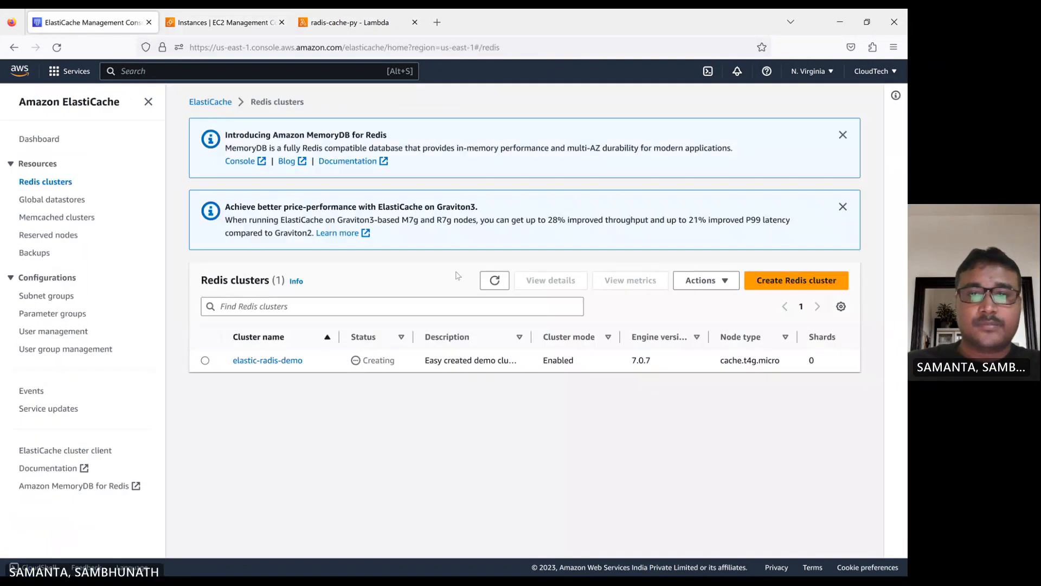
pyautogui.click(492, 282)
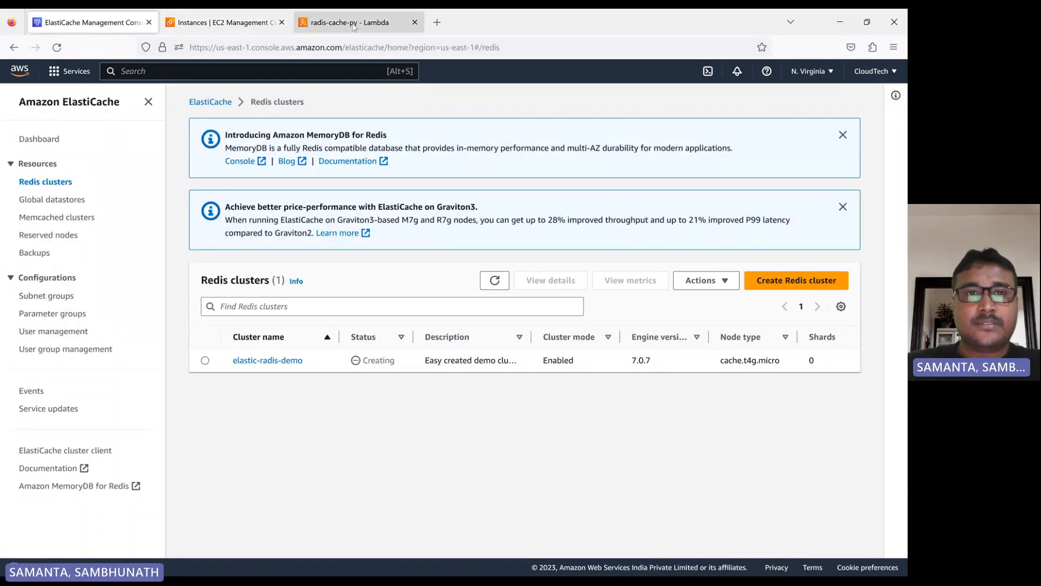
pyautogui.click(209, 21)
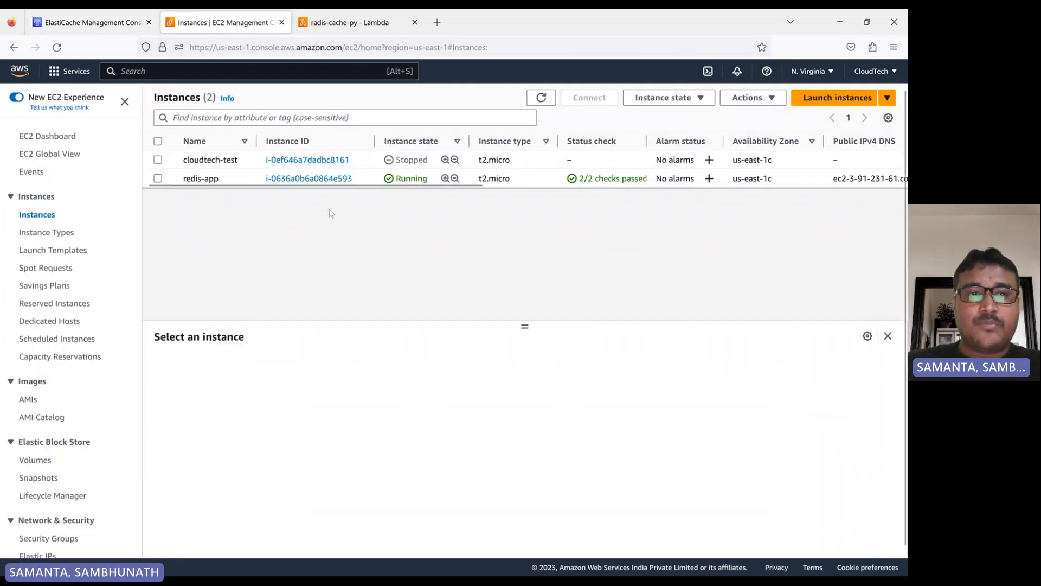
# - Copy the redis-app instance's public IPv4 address and paste it as the remote host of a new MobaXterm SSH session
pyautogui.click(157, 178)
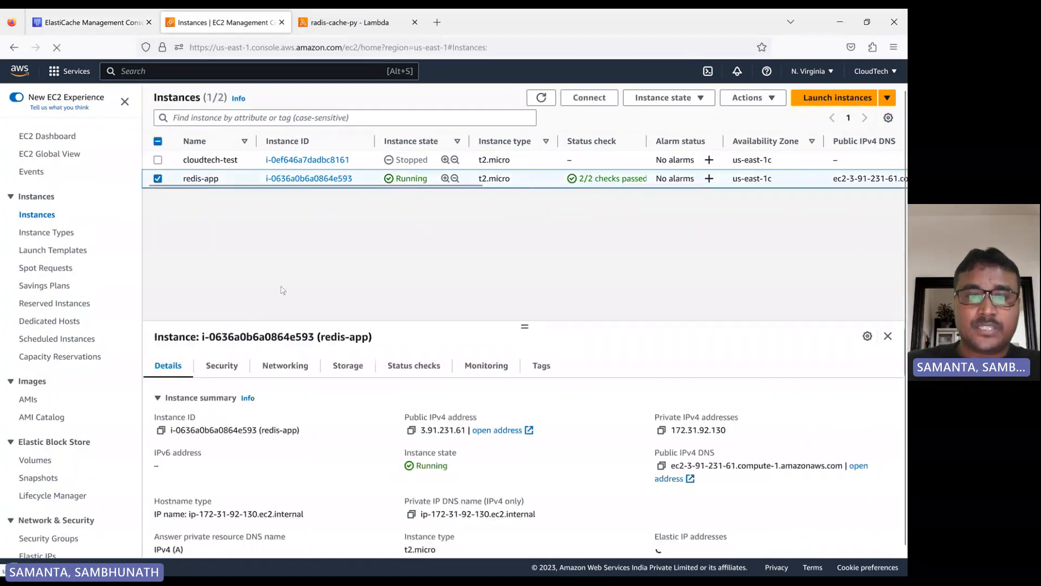
pyautogui.click(411, 430)
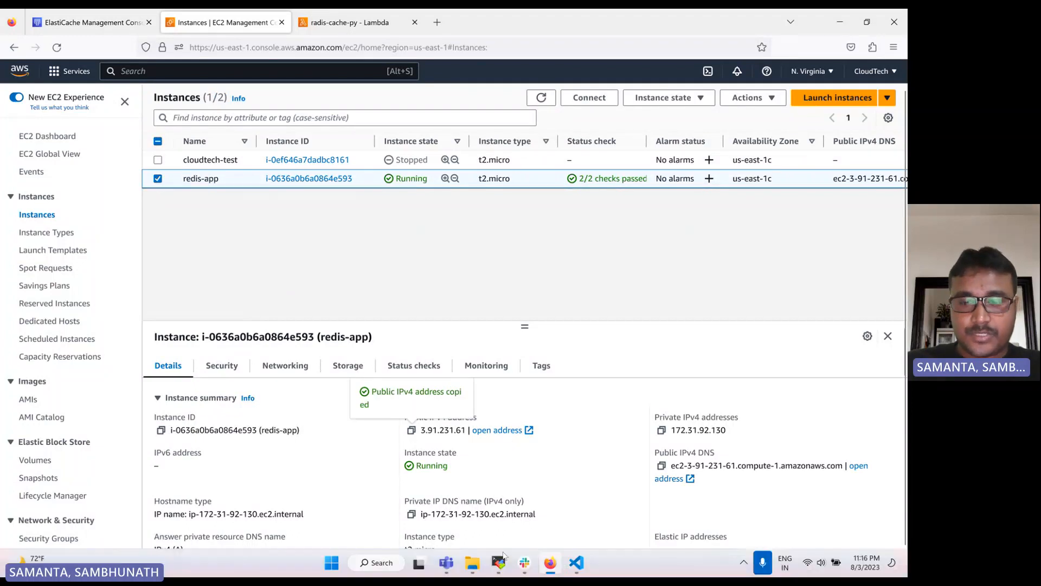
pyautogui.click(498, 563)
pyautogui.click(15, 46)
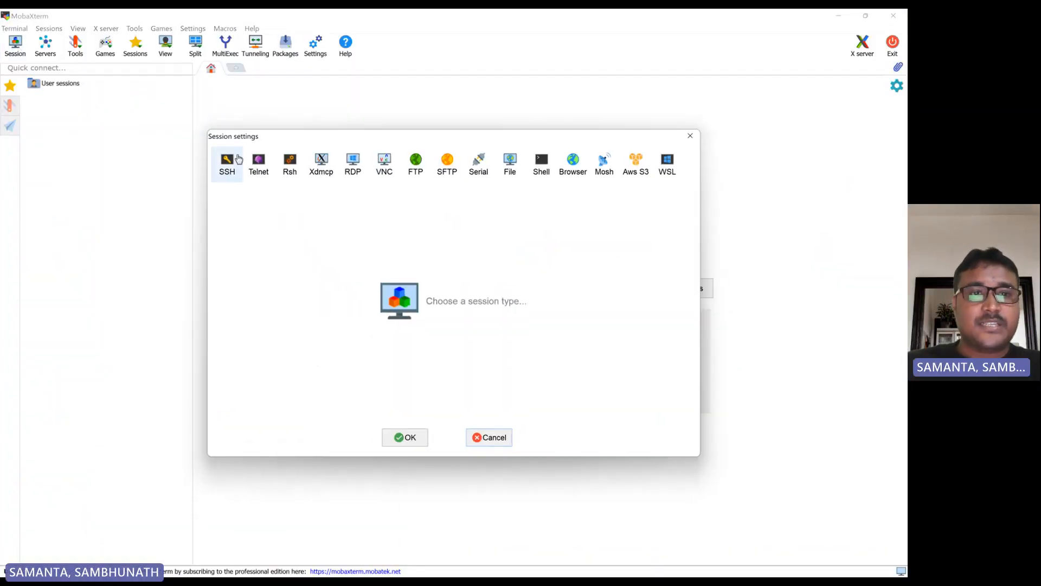
pyautogui.click(237, 159)
pyautogui.hotkey('ctrl', 'v')
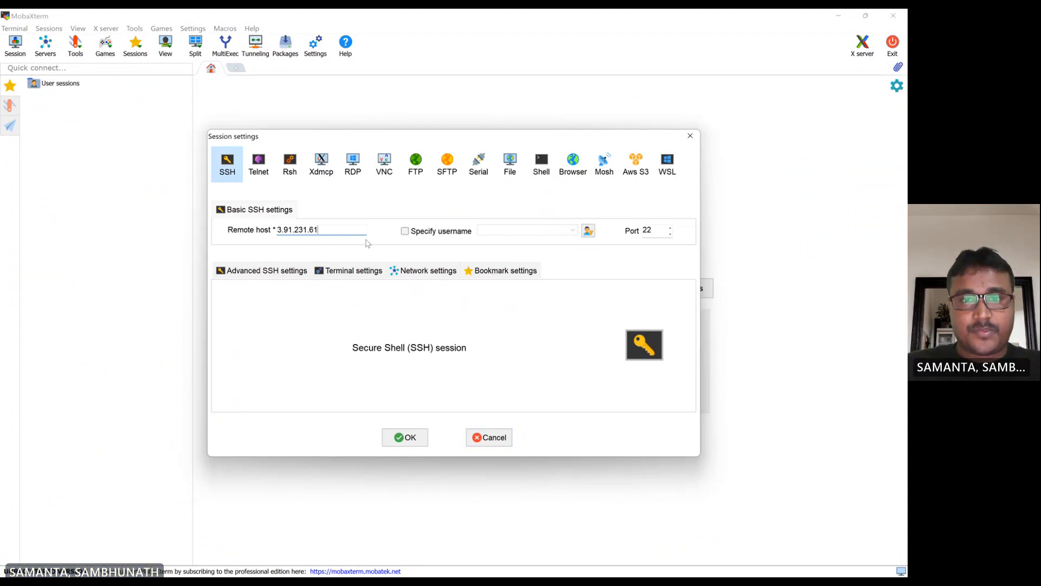
# - Specify ec2-user as the SSH session's username
pyautogui.click(415, 233)
pyautogui.write('e')
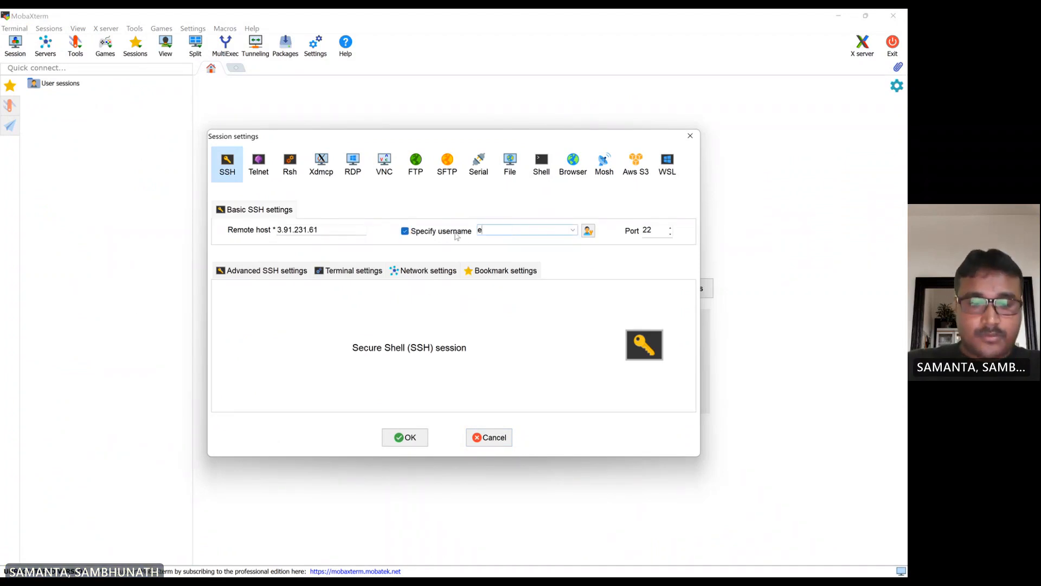
pyautogui.write('c2-user')
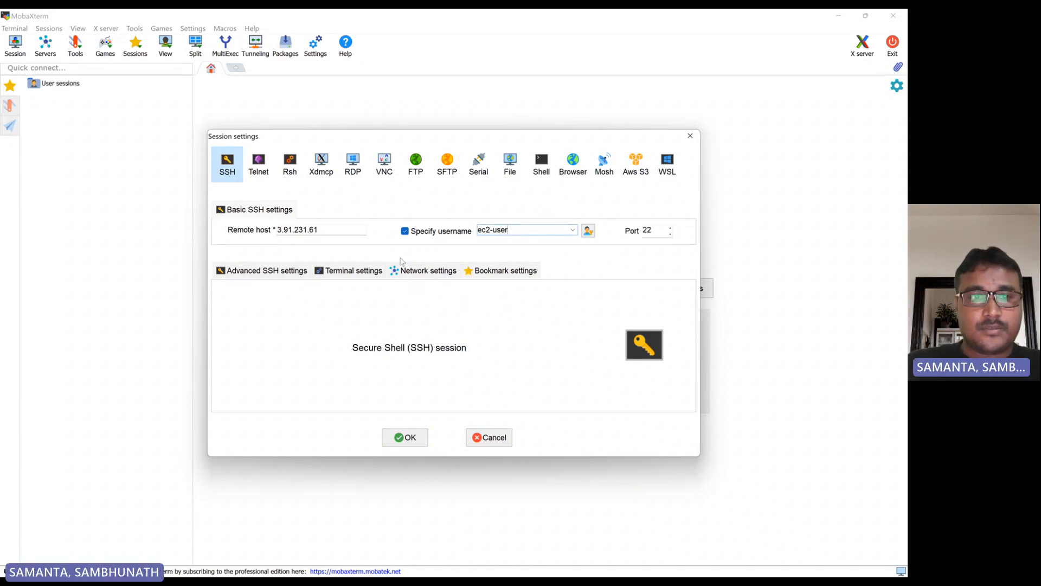
# - Set the session to use the cloudTechPem private key and open the SSH connection
pyautogui.click(298, 271)
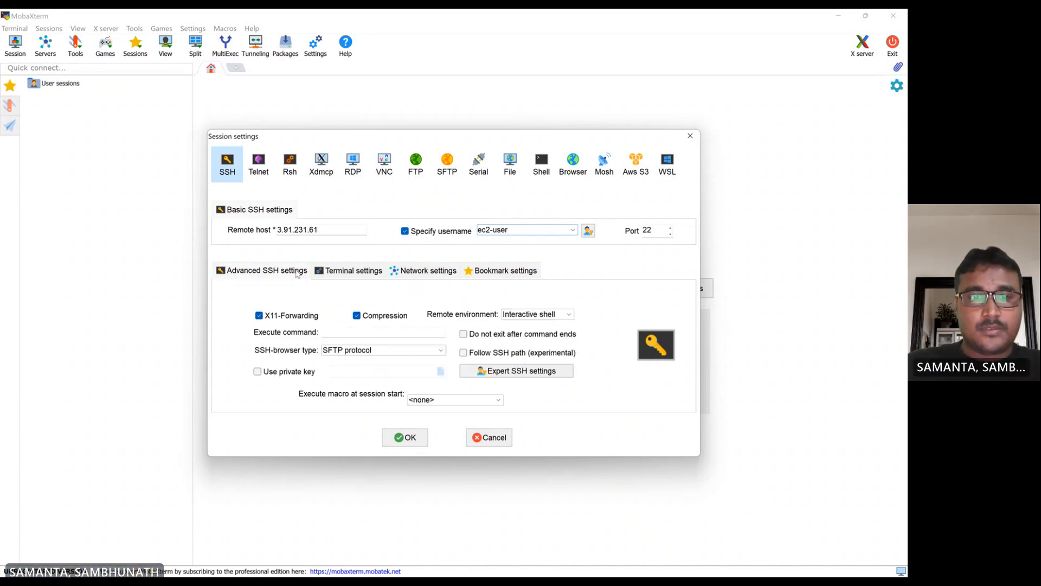
pyautogui.click(266, 372)
pyautogui.click(441, 372)
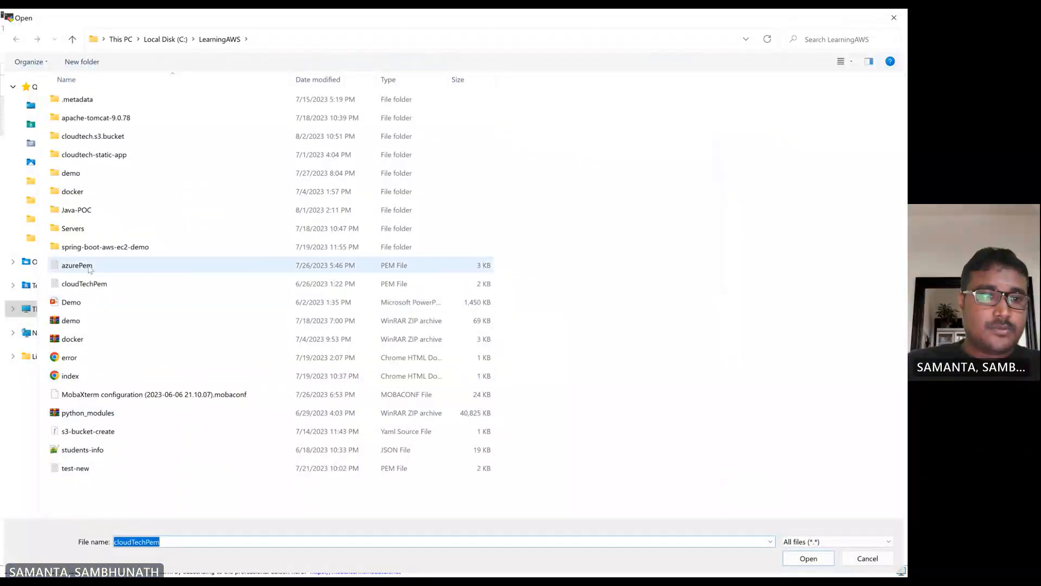
pyautogui.doubleClick(89, 283)
pyautogui.click(411, 437)
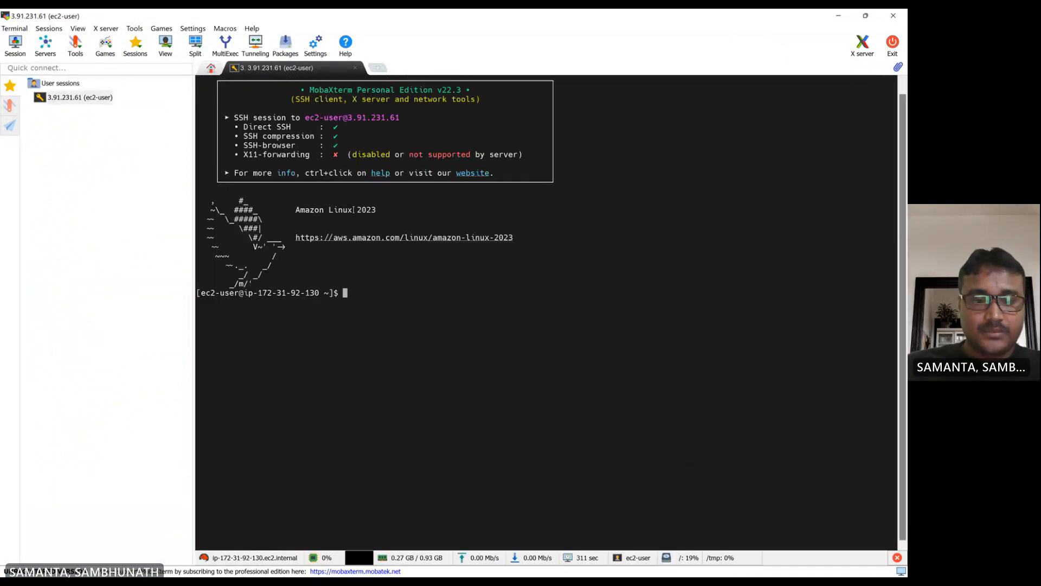
# - Switch to the root user with sudo su on the instance
pyautogui.write('sudo ')
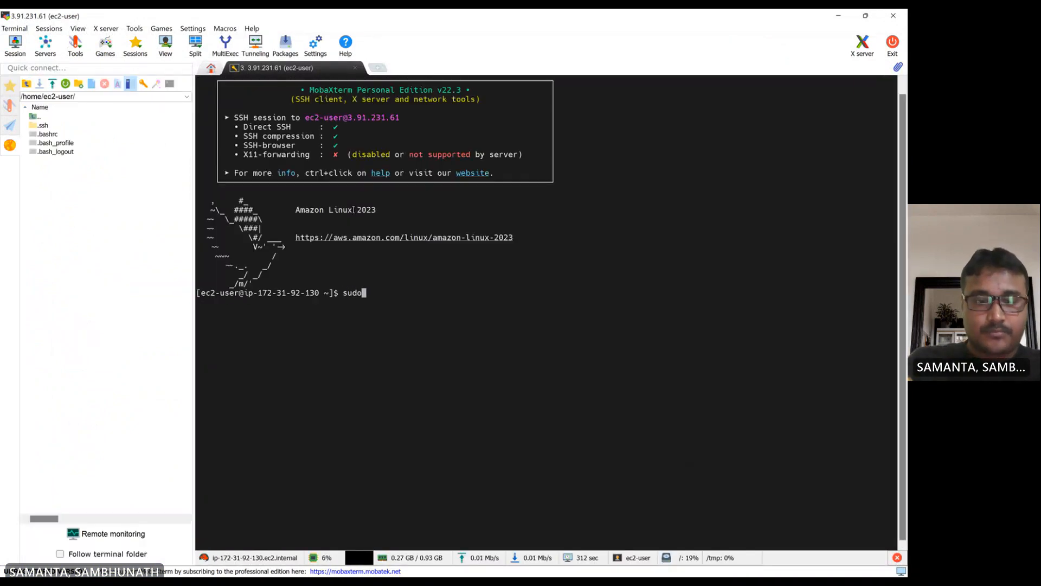
pyautogui.write('su')
pyautogui.press('Return')
pyautogui.press('Return')
pyautogui.press('Return')
pyautogui.press('Return')
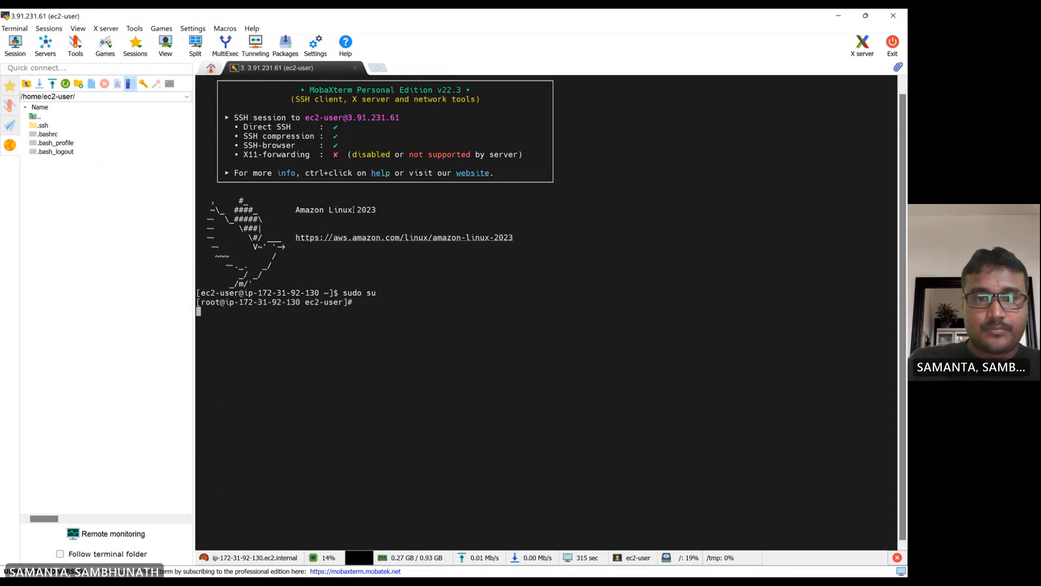
# - Update the system packages with yum update -y
pyautogui.write('y')
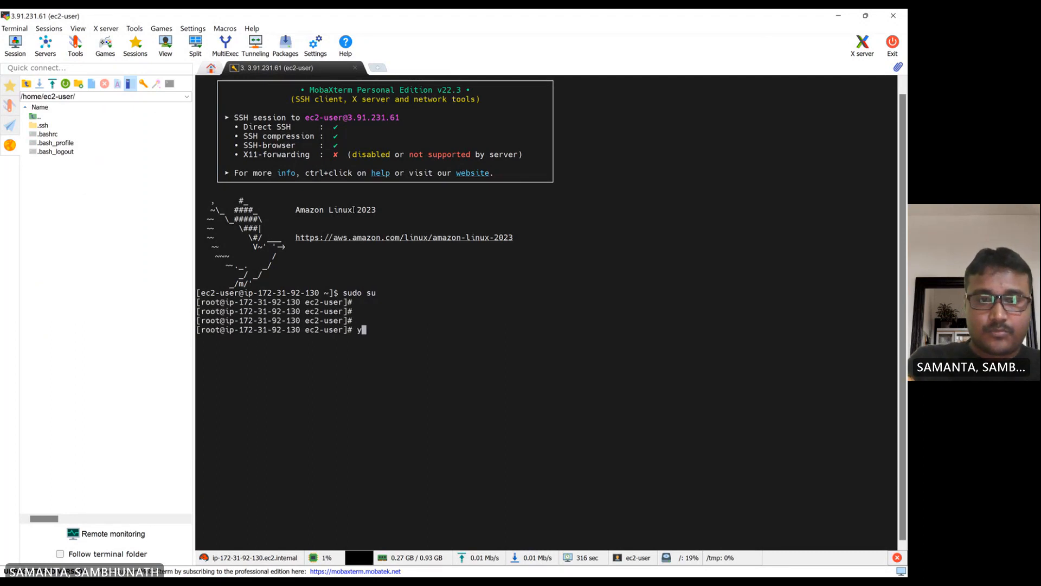
pyautogui.write('um install')
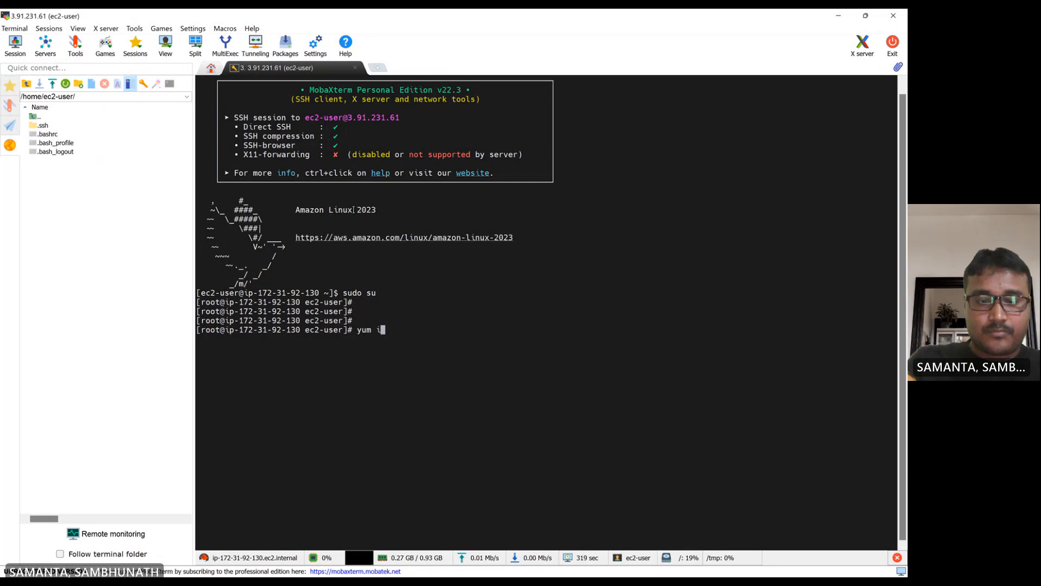
pyautogui.press('BackSpace')
pyautogui.press('BackSpace')
pyautogui.press('BackSpace')
pyautogui.press('BackSpace')
pyautogui.press('BackSpace')
pyautogui.press('BackSpace')
pyautogui.press('BackSpace')
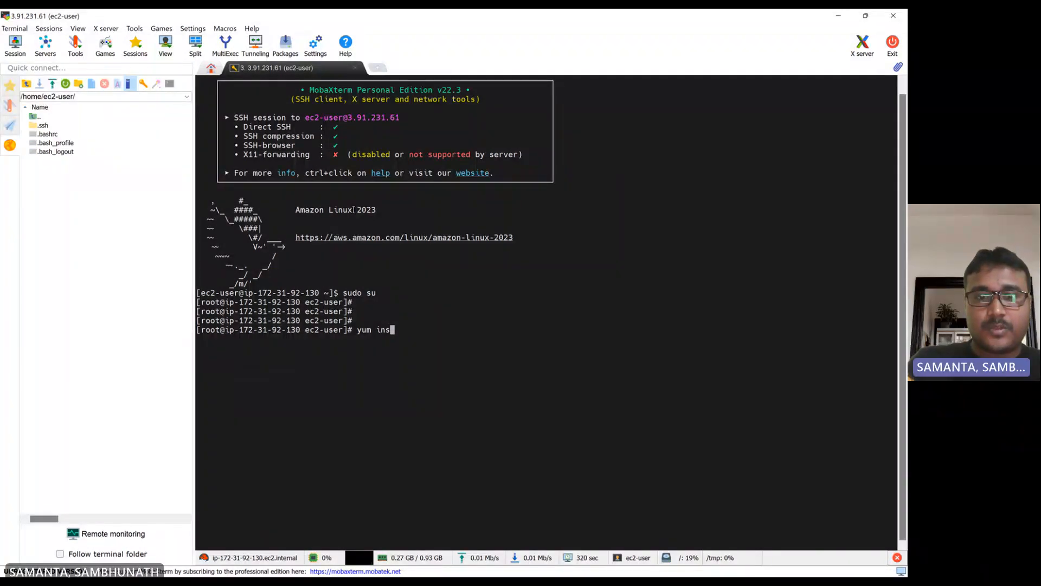
pyautogui.write('u')
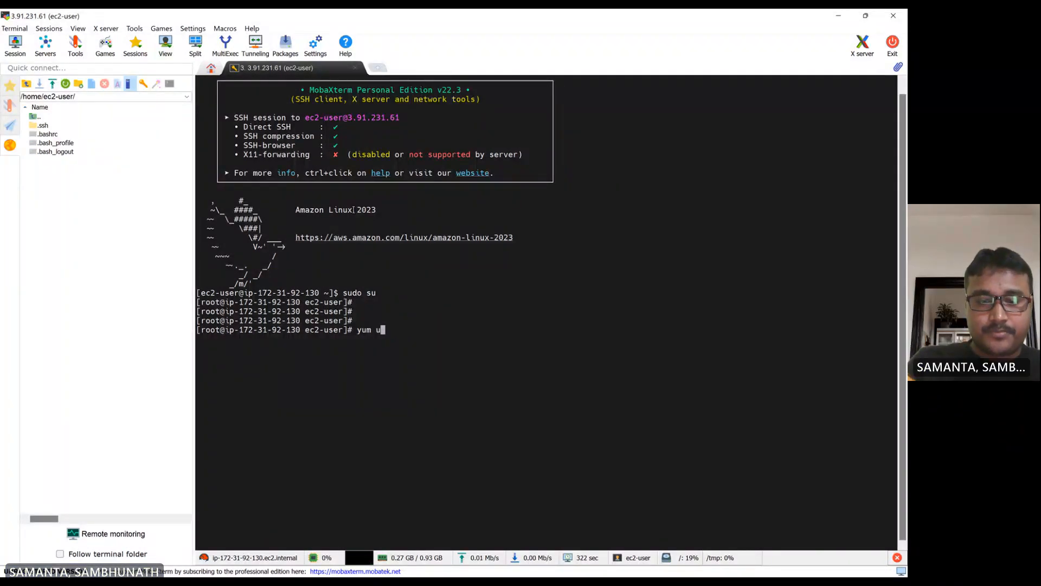
pyautogui.write('pdate -y')
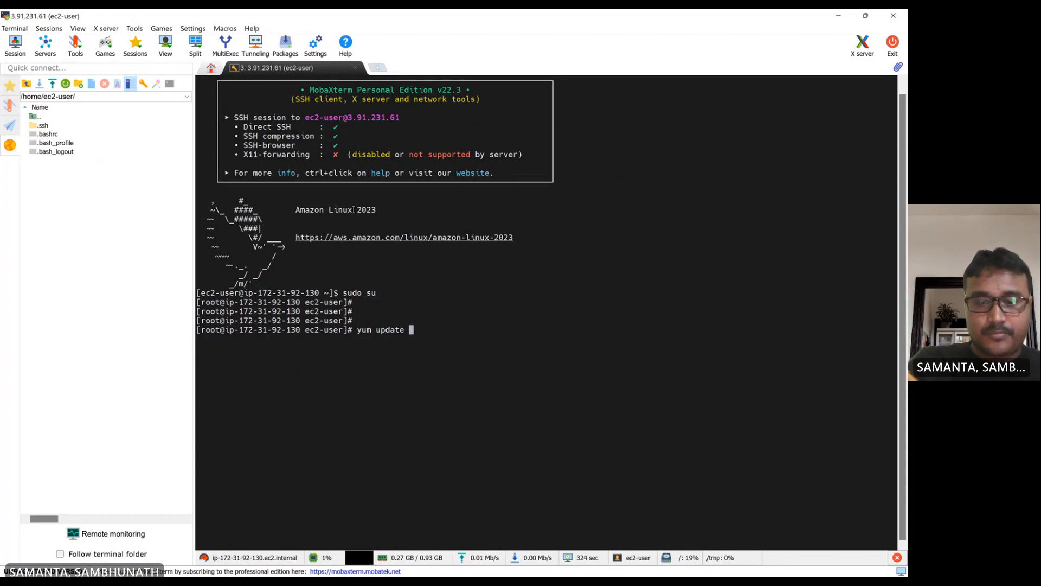
pyautogui.press('Return')
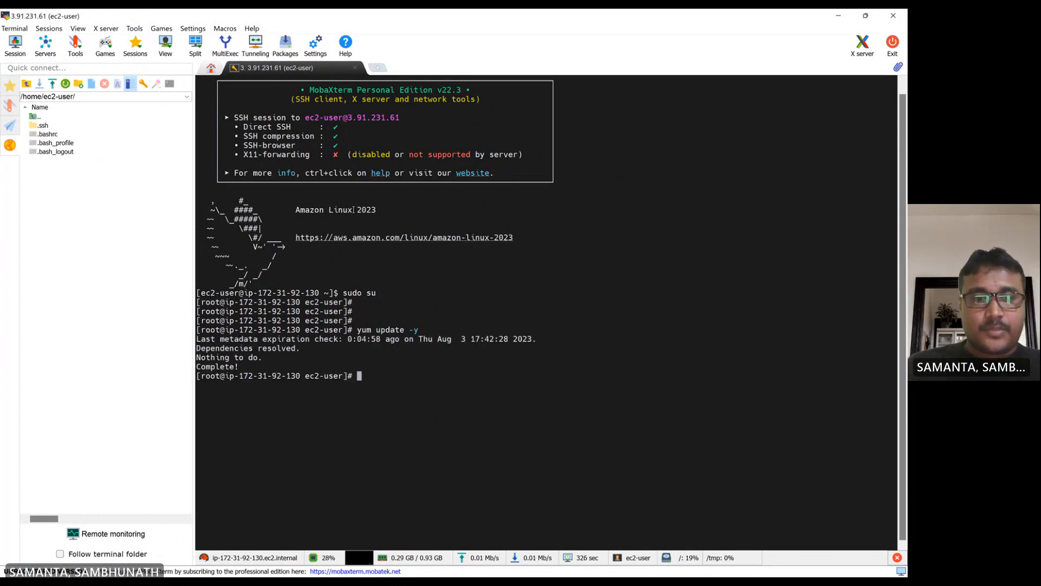
# - Try to install the Redis package with yum install radis
pyautogui.moveTo(412, 327); pyautogui.dragTo(430, 327)
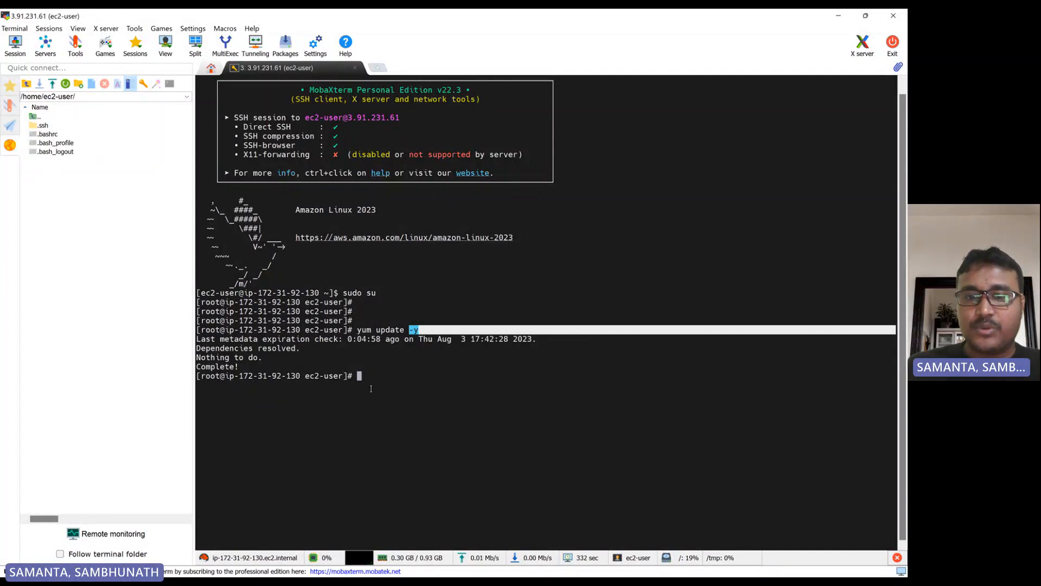
pyautogui.click(371, 388)
pyautogui.press('Return')
pyautogui.press('Return')
pyautogui.press('Return')
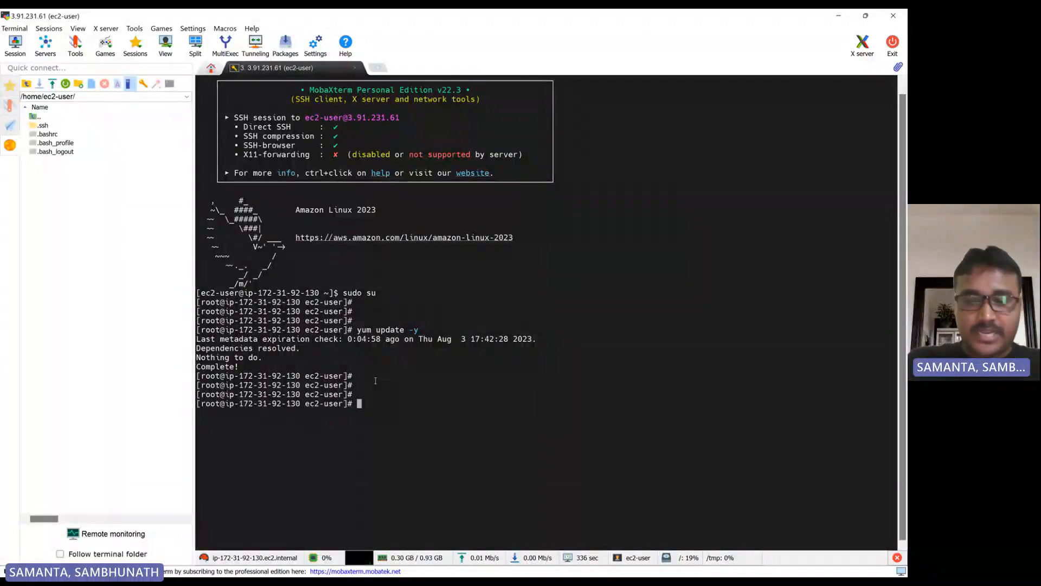
pyautogui.write('yum ')
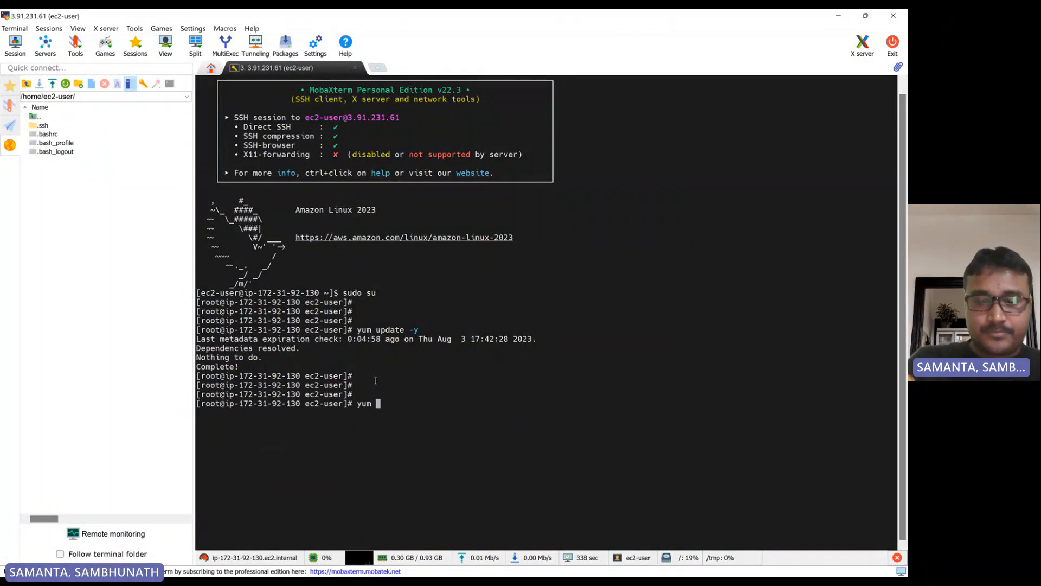
pyautogui.write('install')
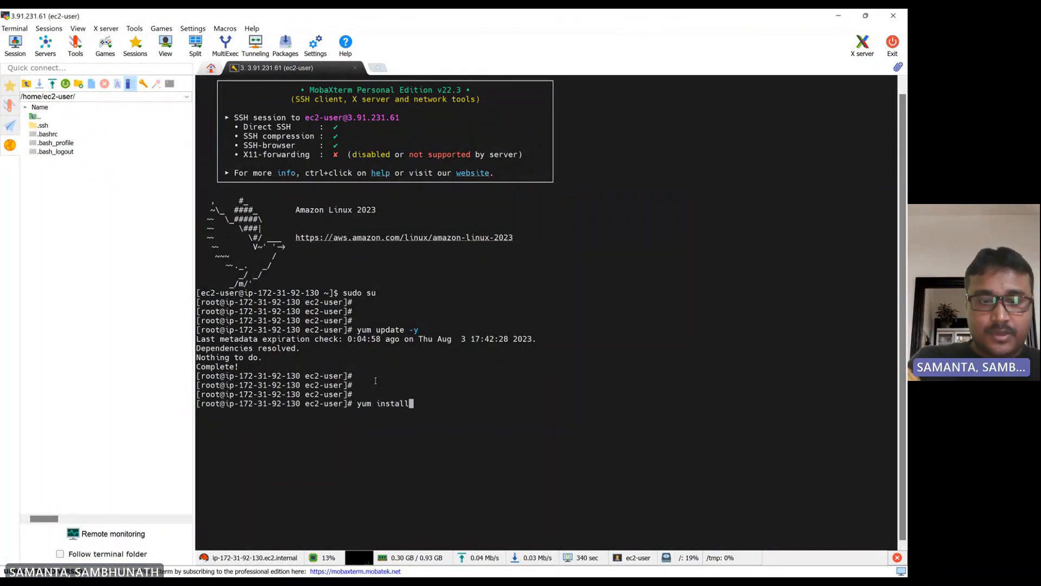
pyautogui.write(' radis')
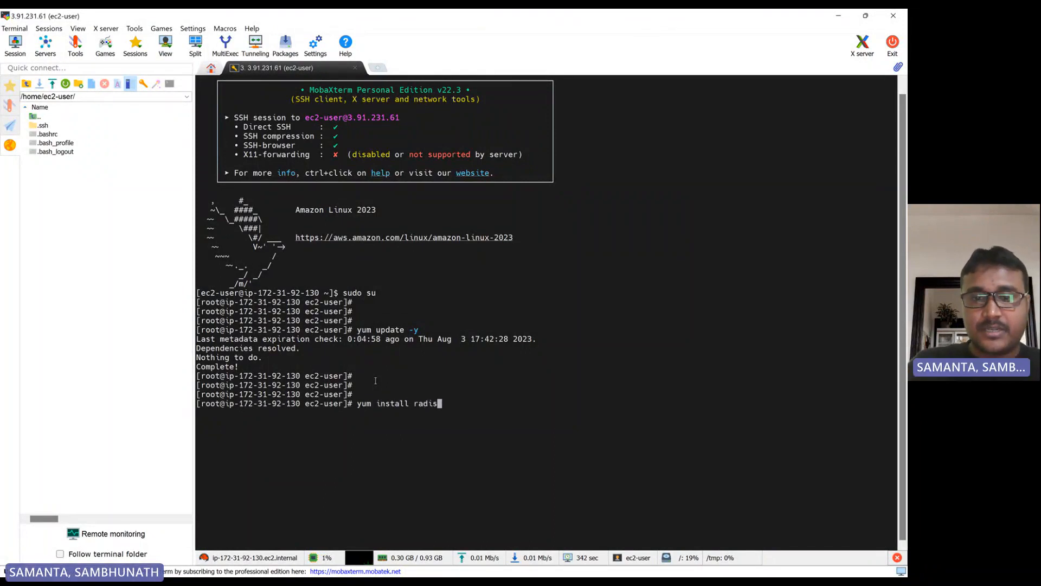
pyautogui.press('Return')
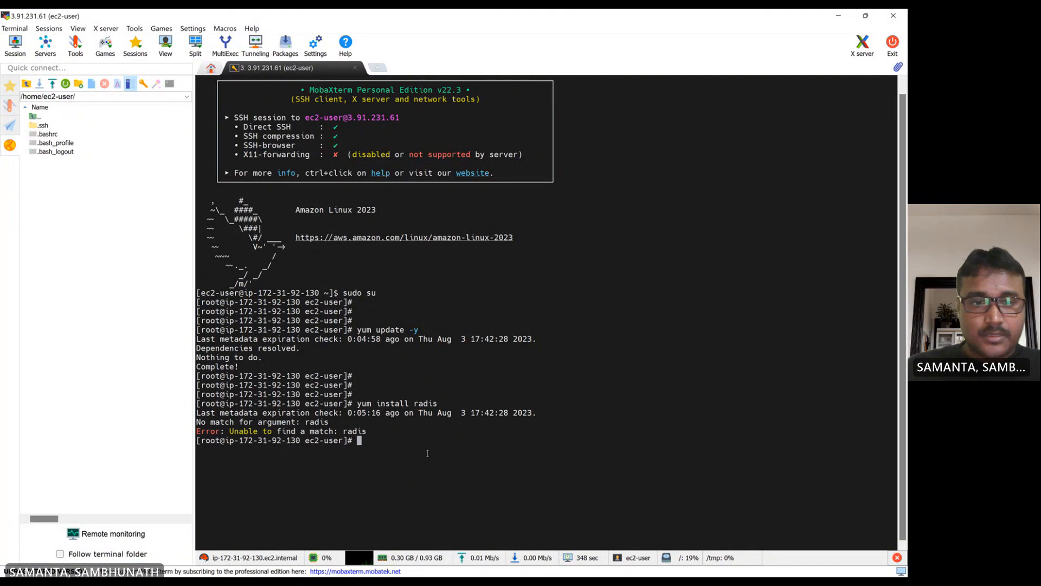
pyautogui.press('Return')
pyautogui.press('Return')
pyautogui.press('Return')
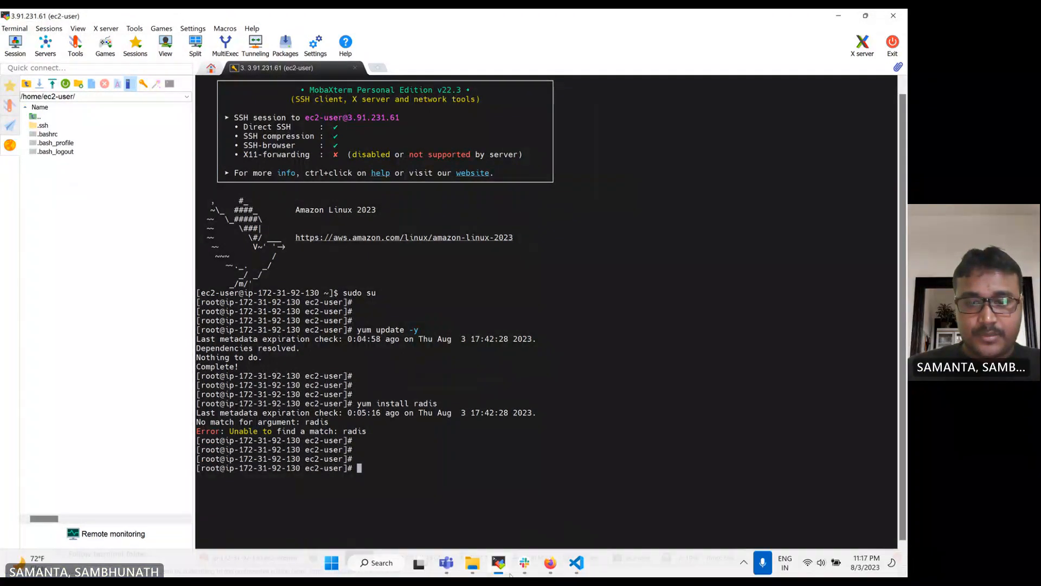
# - Review the Redis Lambda handler code and the ElasticCache steps notes in the project files
pyautogui.click(576, 563)
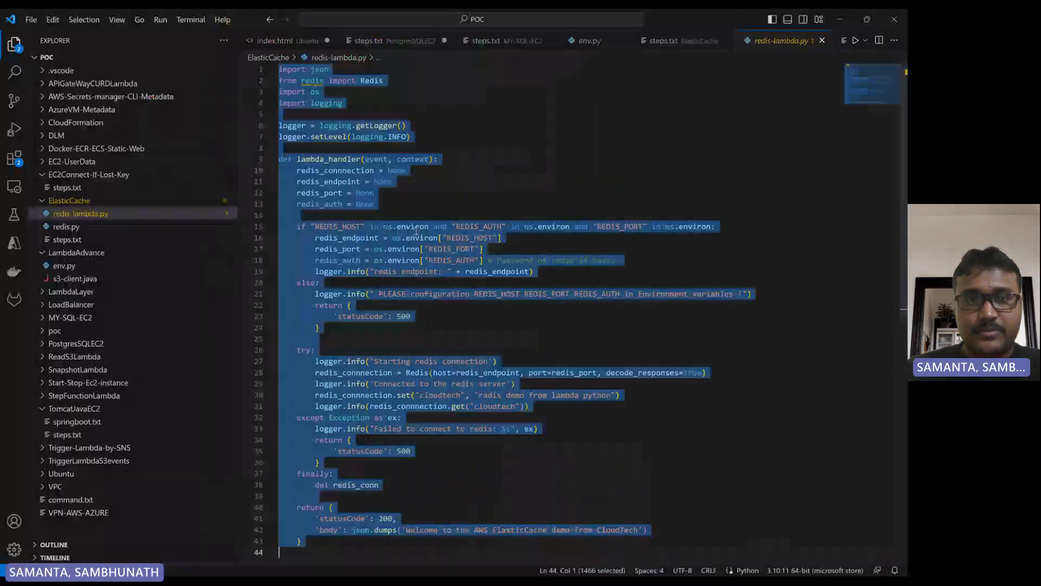
pyautogui.click(434, 172)
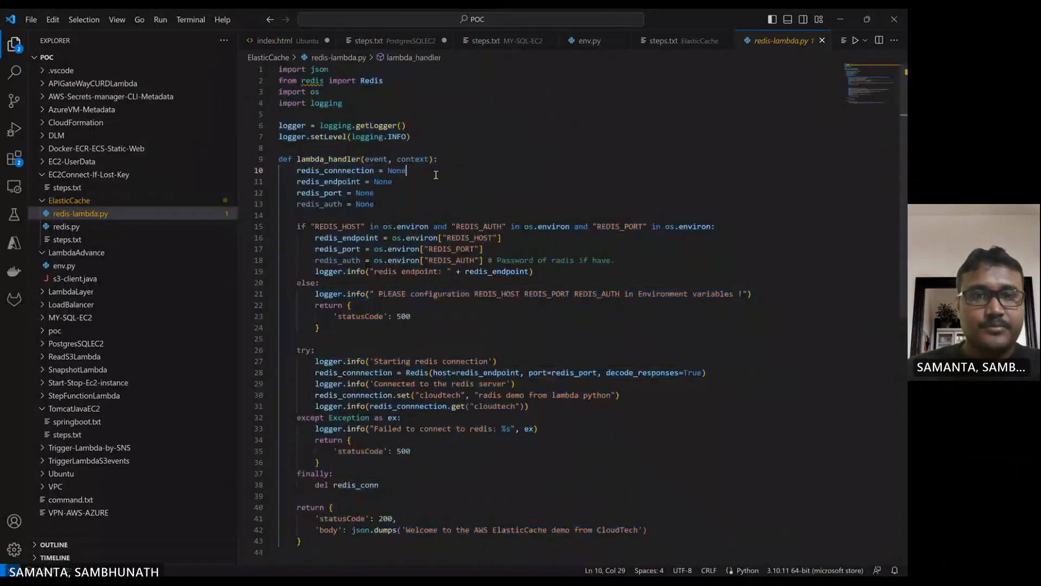
pyautogui.scroll(-11, 434, 172)
pyautogui.click(64, 227)
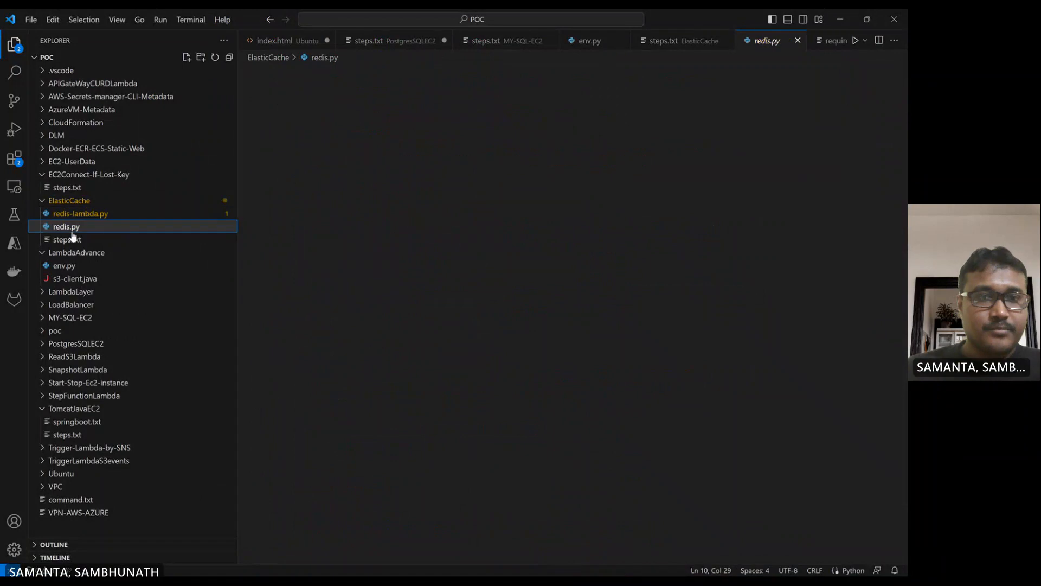
pyautogui.click(66, 242)
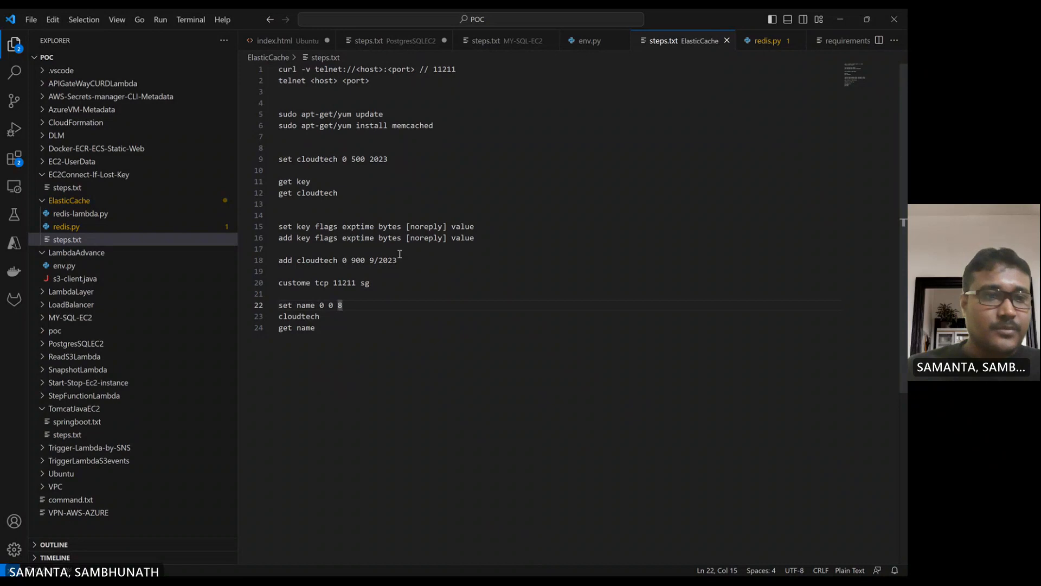
pyautogui.click(91, 216)
pyautogui.scroll(10, 413, 211)
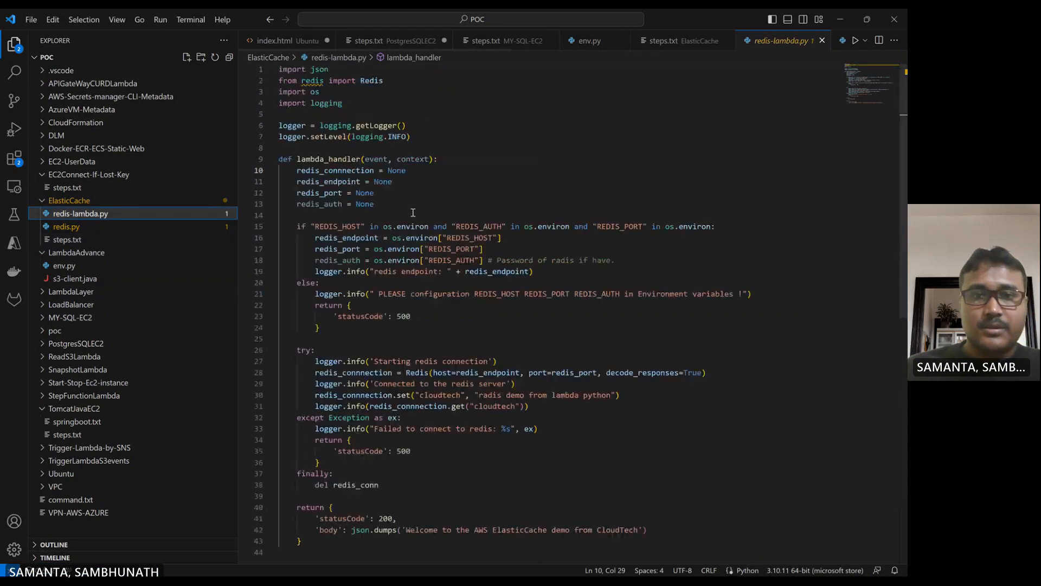
pyautogui.doubleClick(373, 80)
pyautogui.hotkey('ctrl', 'c')
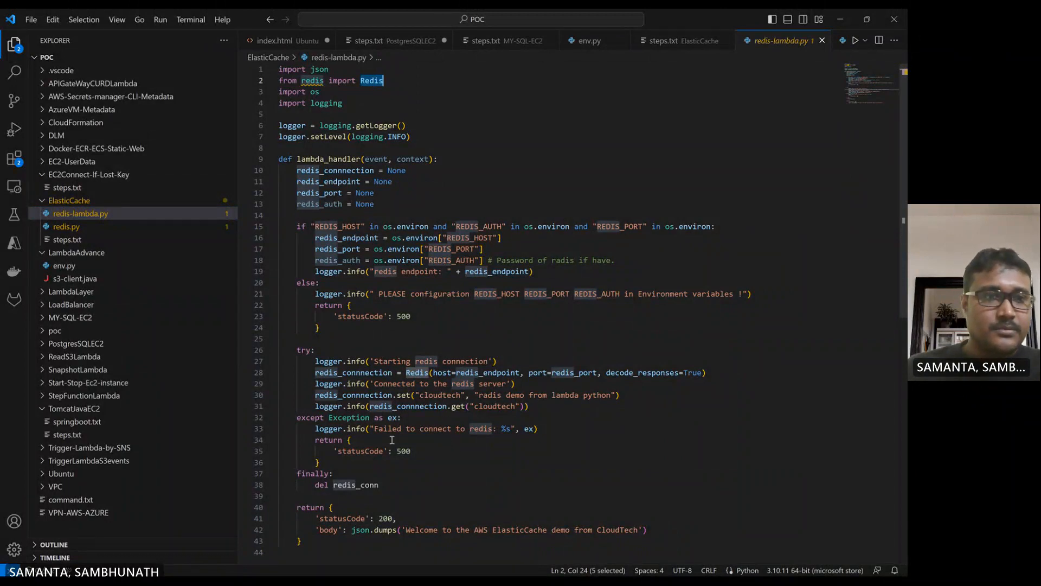
pyautogui.click(64, 267)
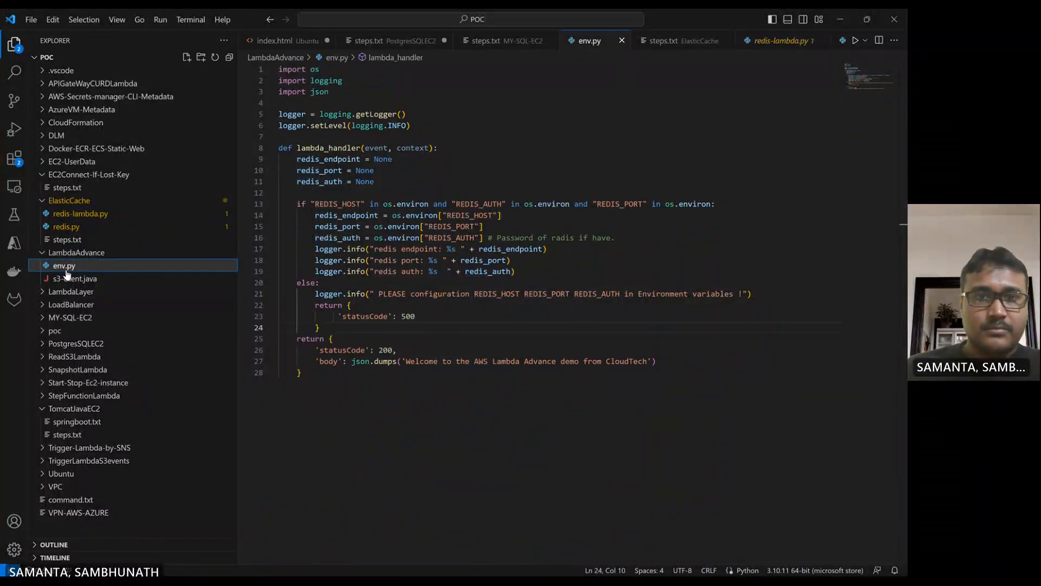
pyautogui.click(70, 278)
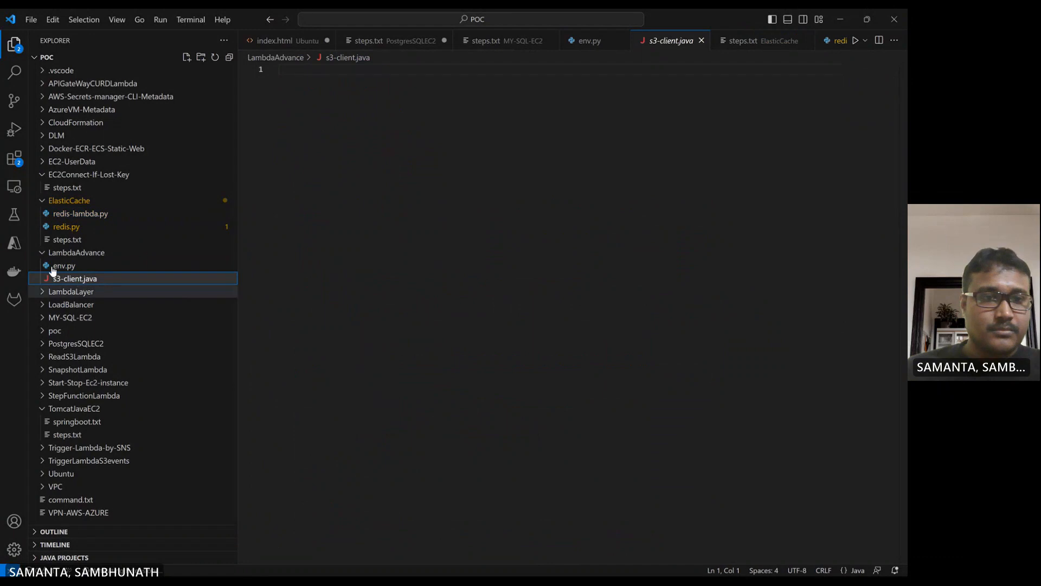
pyautogui.click(66, 240)
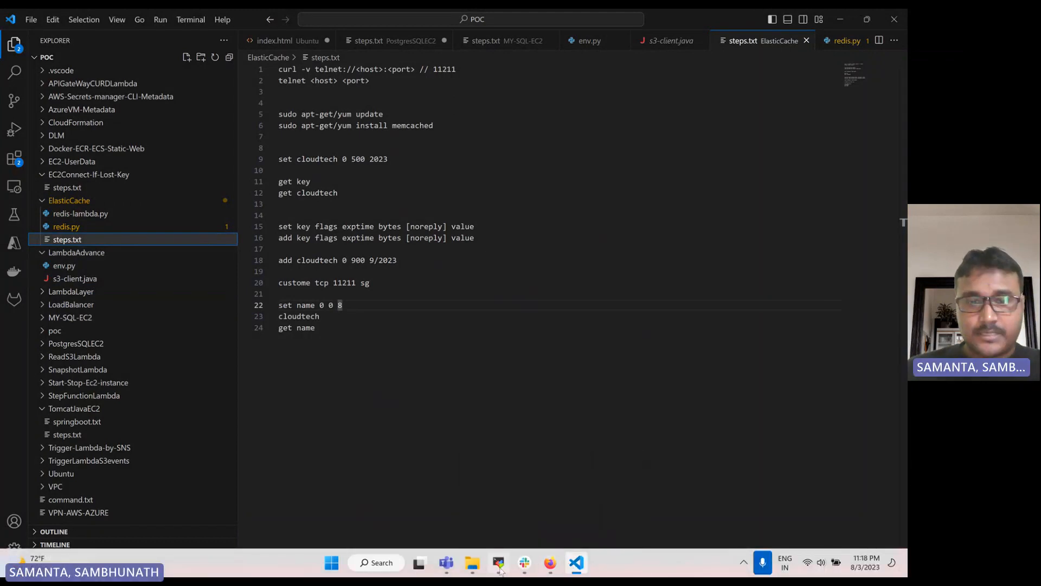
# - Try to install the Redis package on the instance with yum install Redis
pyautogui.click(499, 565)
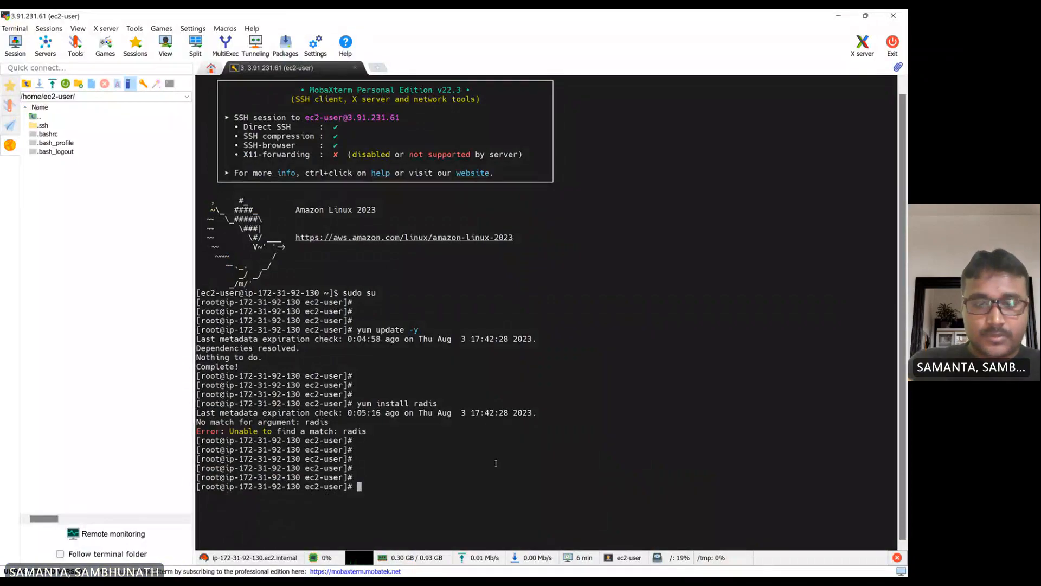
pyautogui.write('yum i')
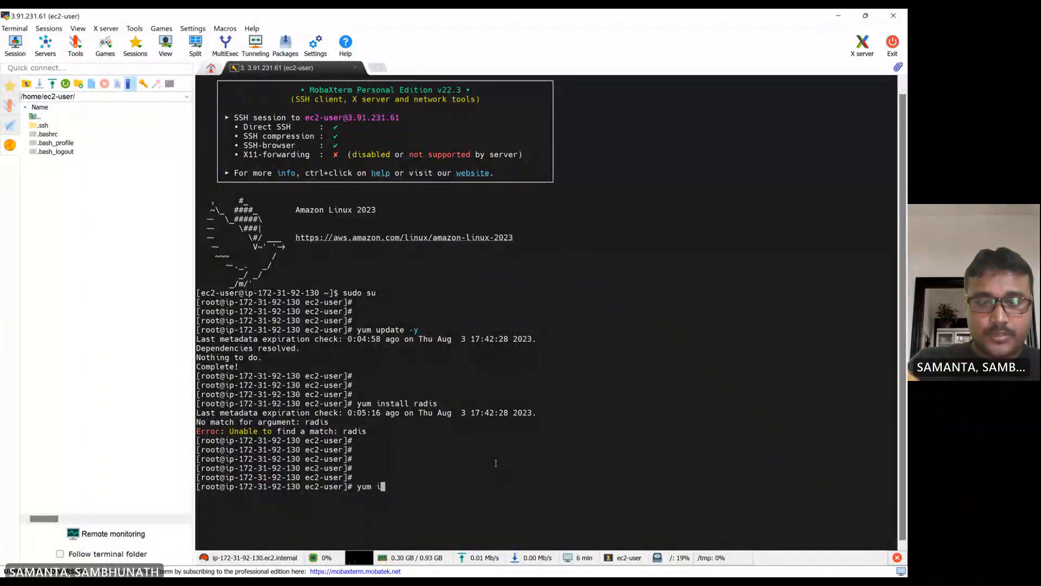
pyautogui.write('nstall')
pyautogui.rightClick(496, 464)
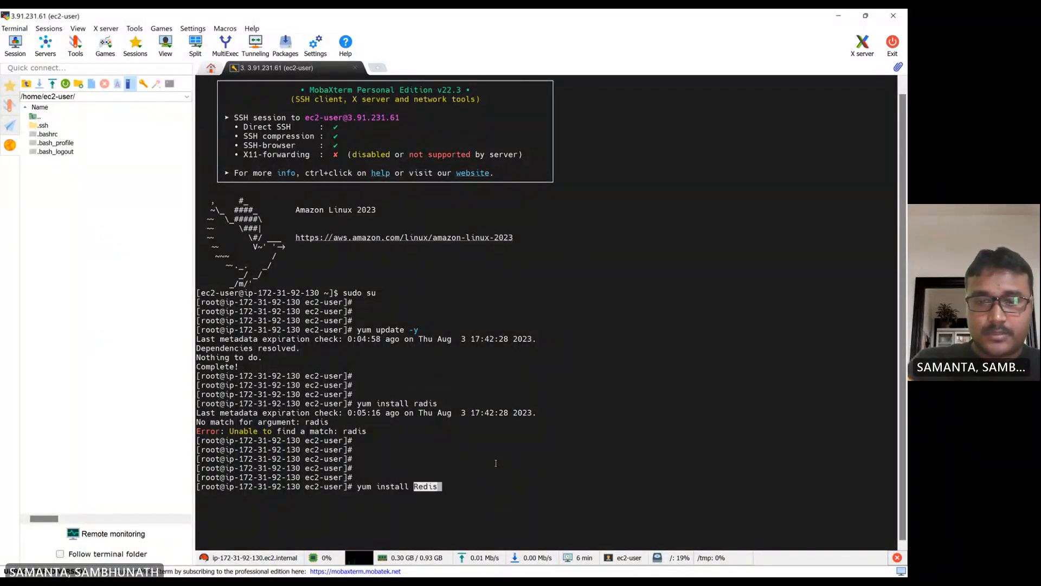
pyautogui.press('Return')
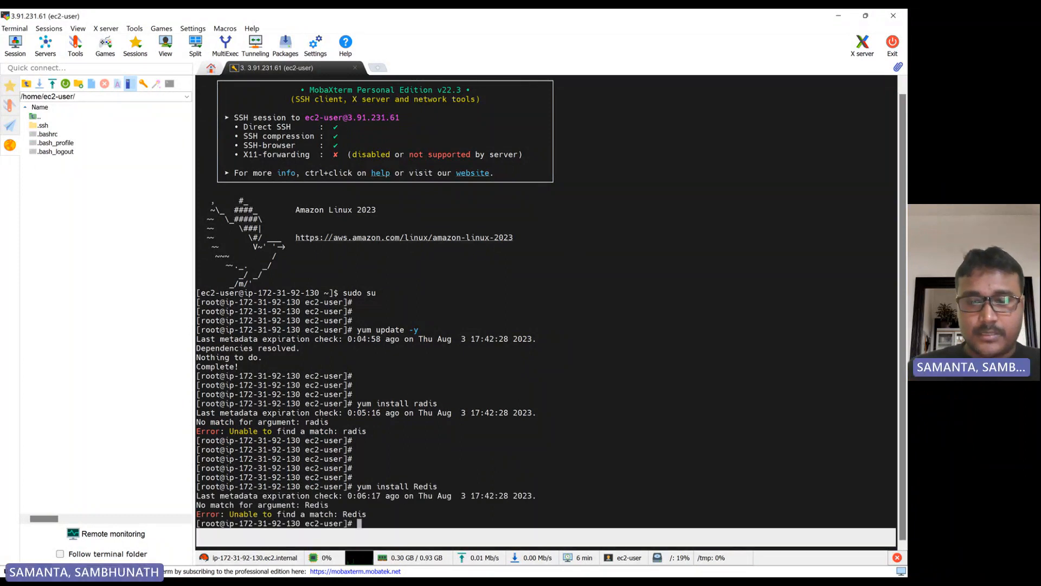
# - Search the web for install radius on linux in a new browser tab
pyautogui.click(547, 565)
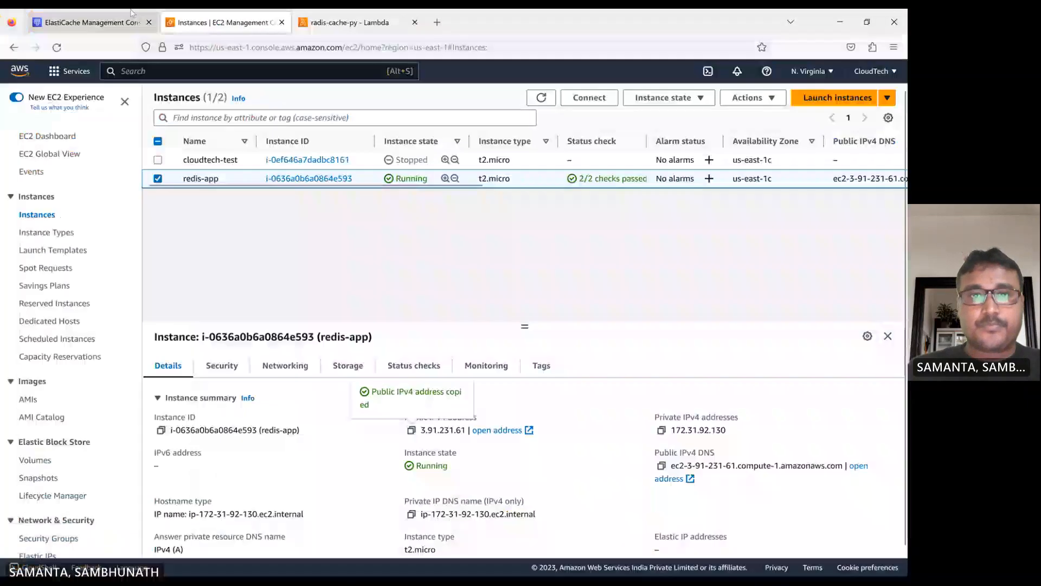
pyautogui.click(438, 23)
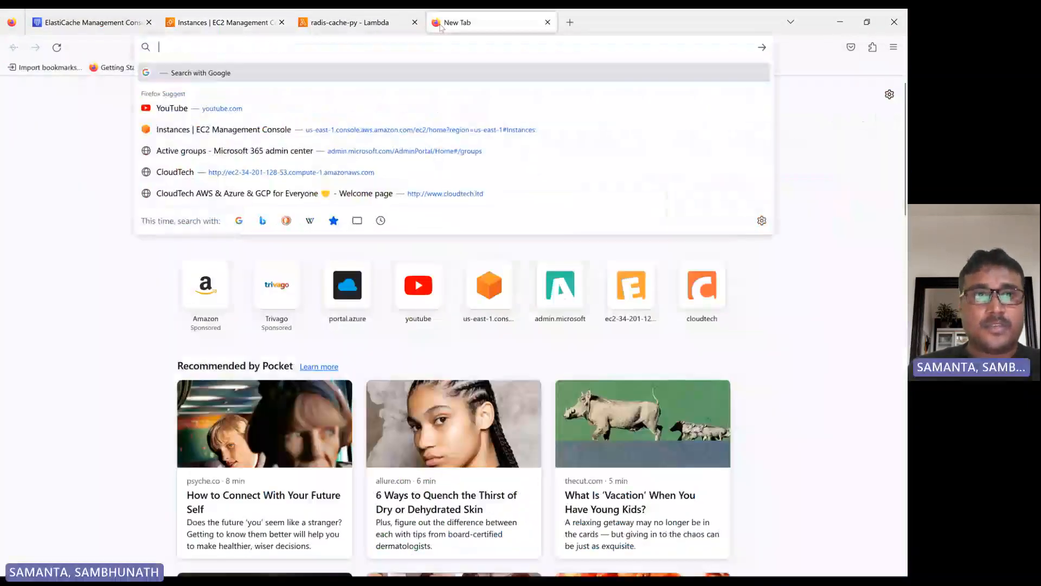
pyautogui.write('radi')
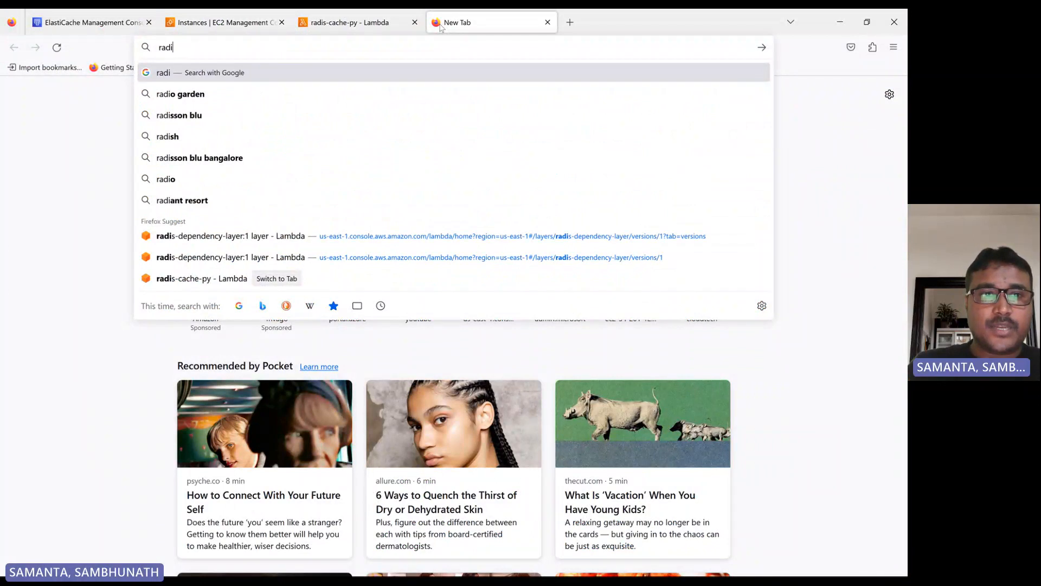
pyautogui.write('s')
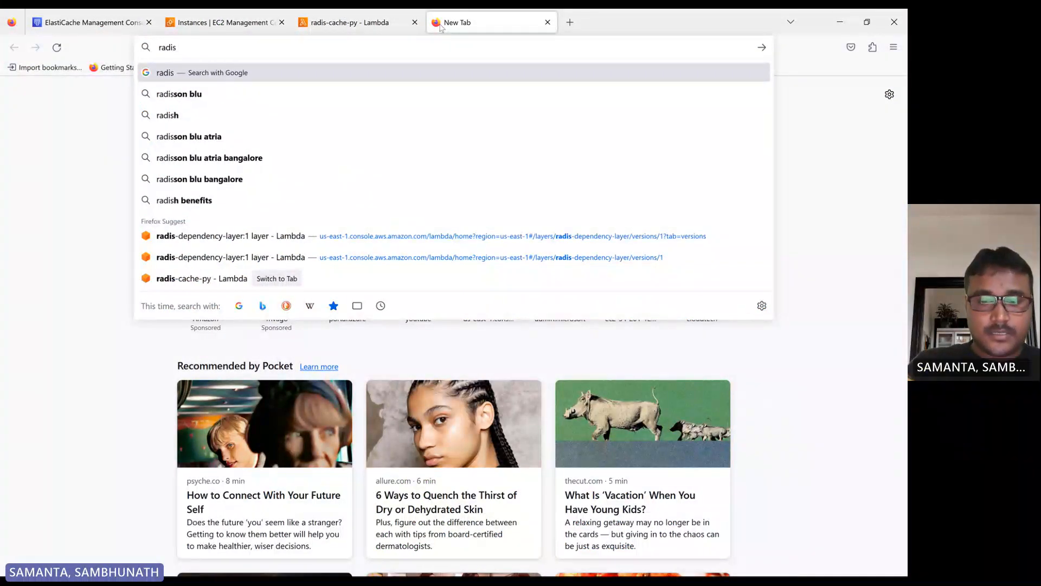
pyautogui.write(' install on')
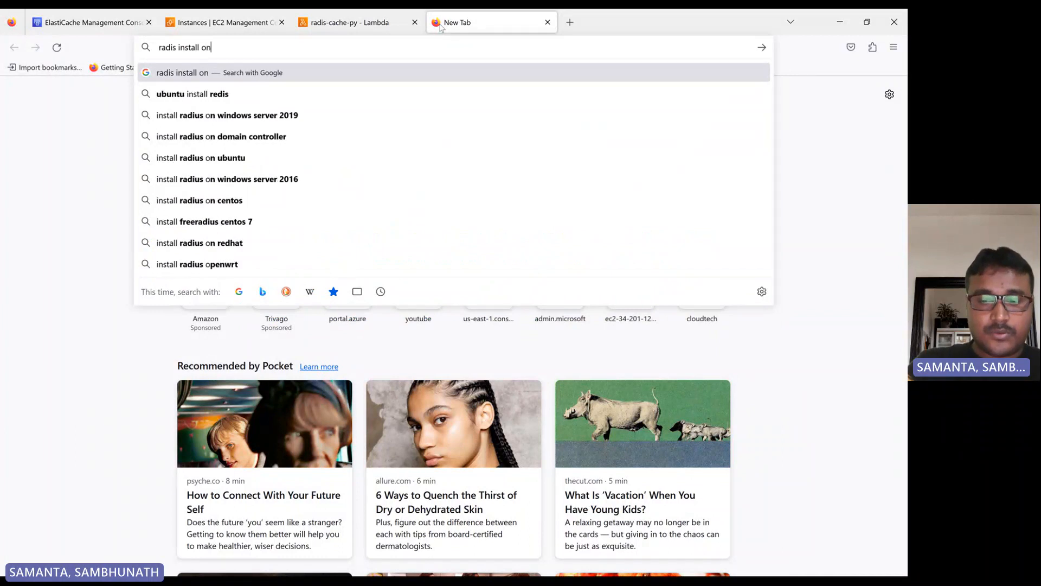
pyautogui.write('lin')
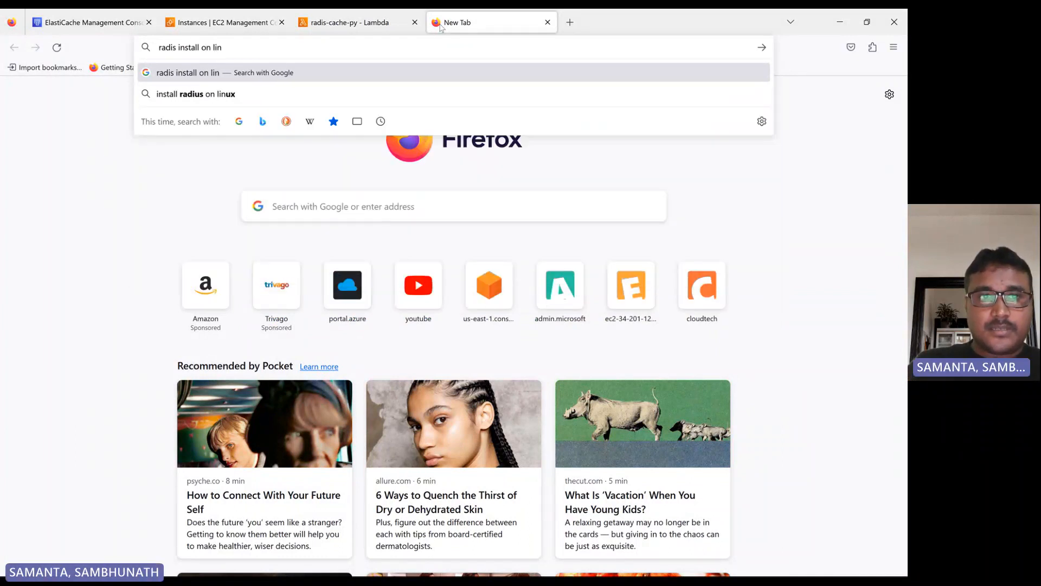
pyautogui.press('Down')
pyautogui.press('Return')
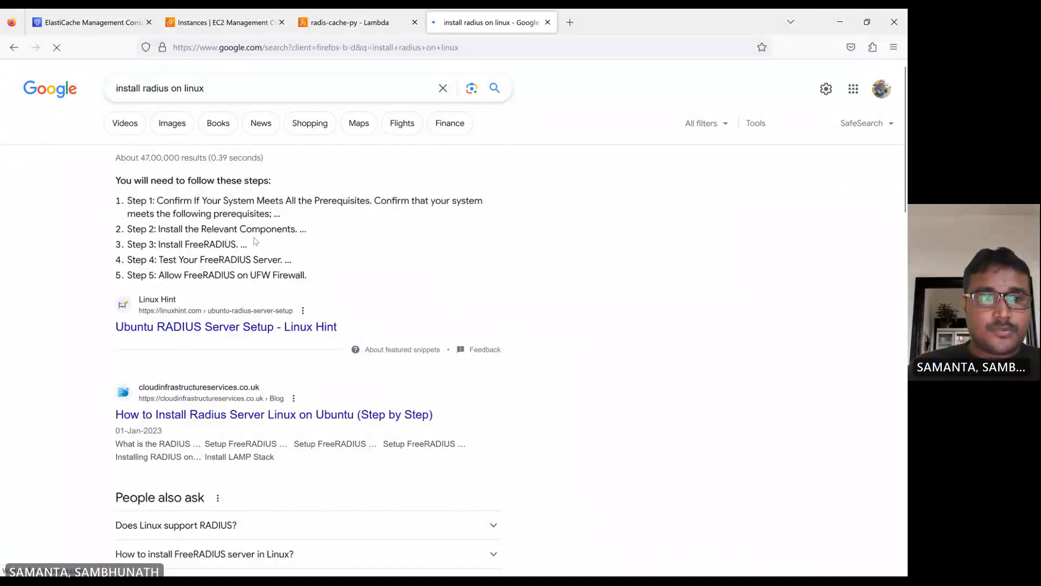
# - Browse the search results for Linux installation instructions
pyautogui.scroll(-8, 261, 229)
pyautogui.scroll(-2, 265, 293)
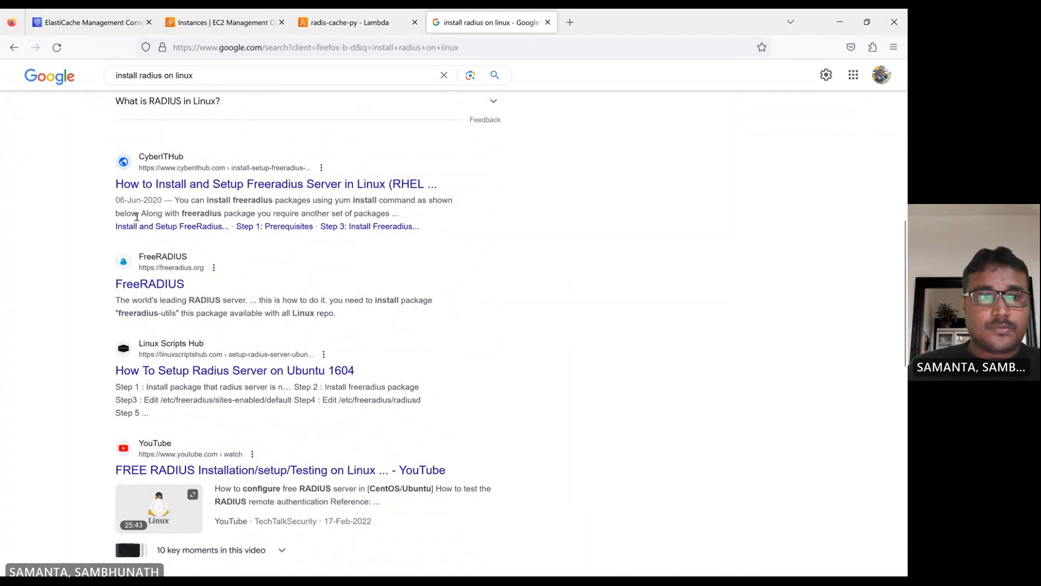
pyautogui.scroll(7, 245, 209)
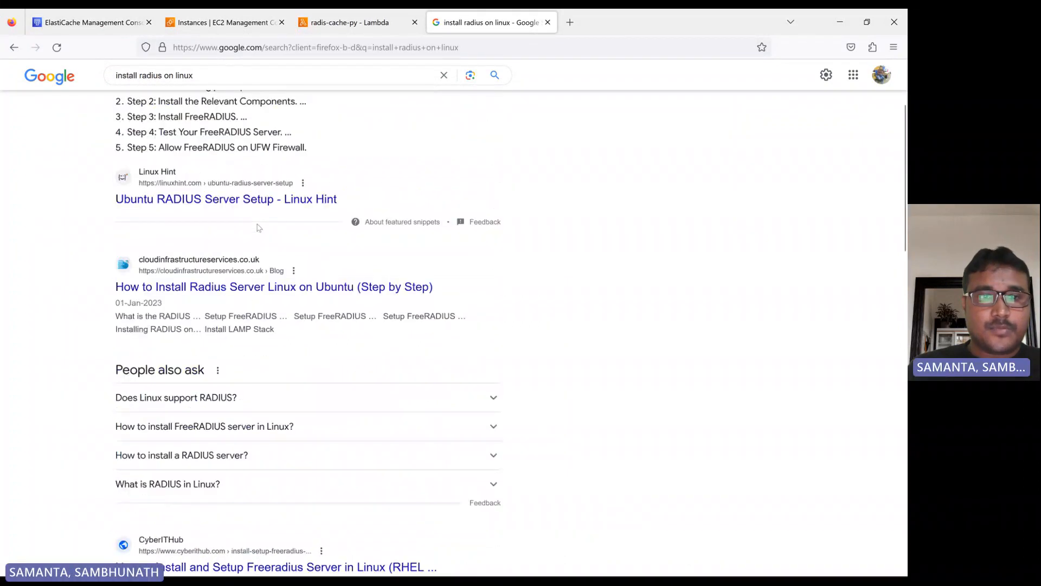
pyautogui.scroll(-8, 372, 316)
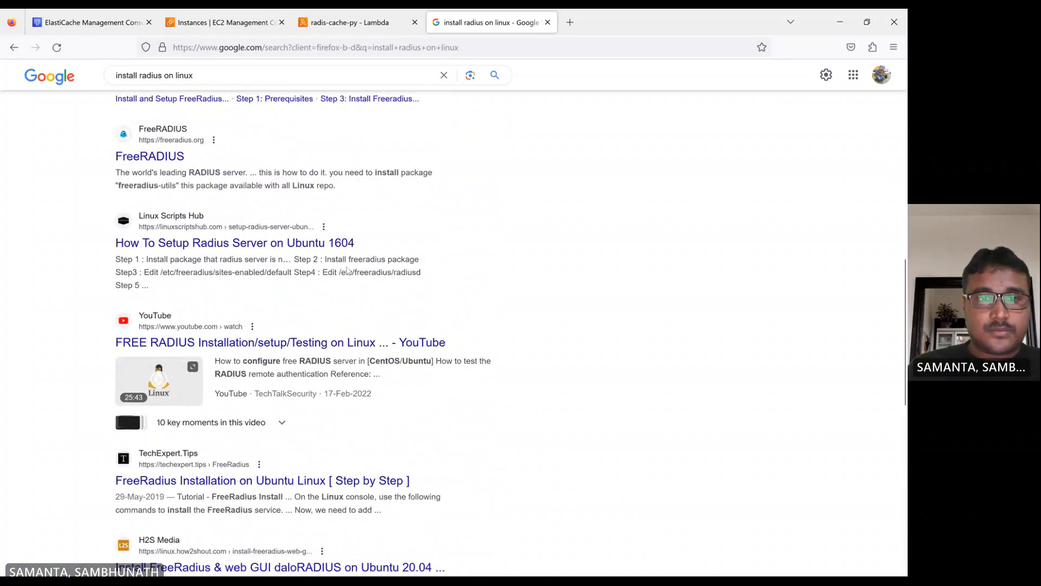
pyautogui.scroll(-10, 282, 269)
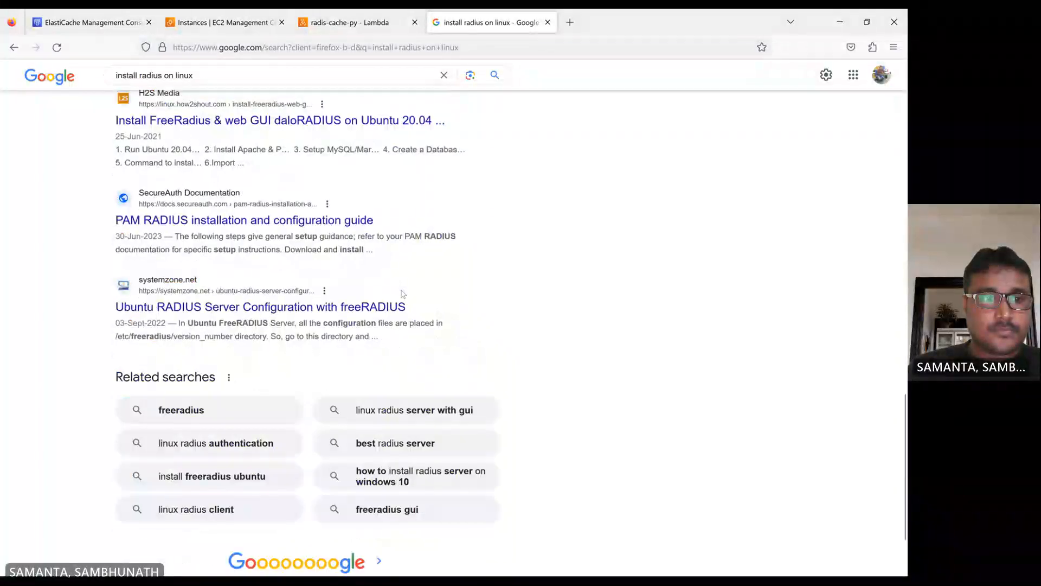
pyautogui.scroll(15, 402, 293)
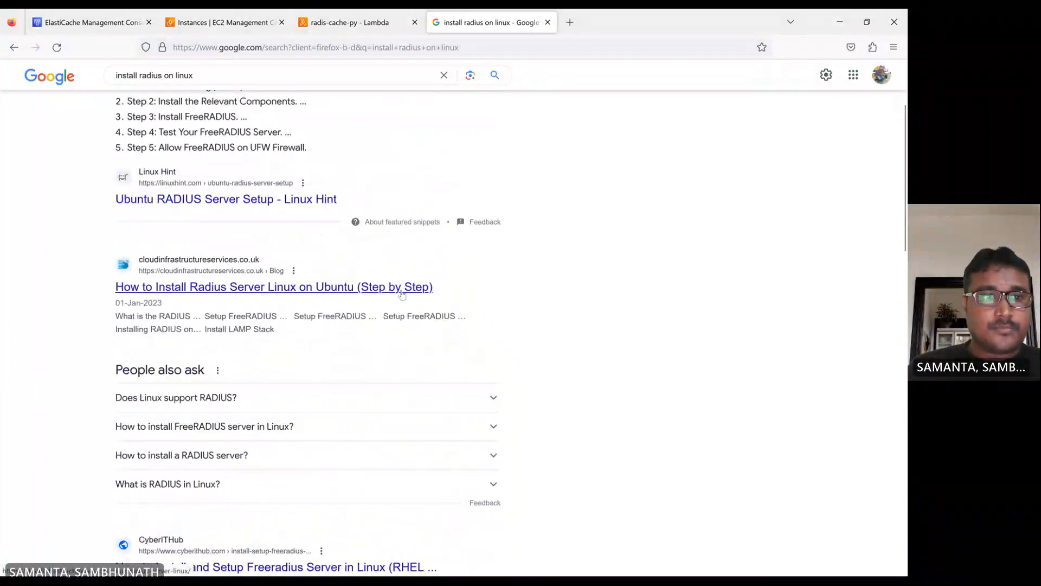
pyautogui.scroll(3, 403, 293)
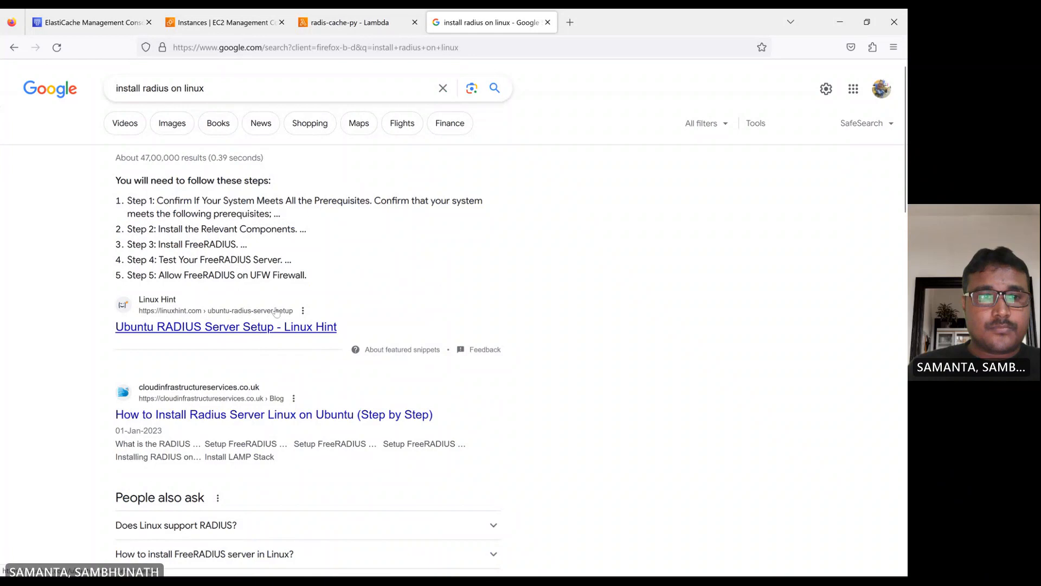
# - Review the radis-cache-py Lambda code and the ElastiCache Redis cluster list in the console tabs
pyautogui.click(257, 27)
pyautogui.click(345, 28)
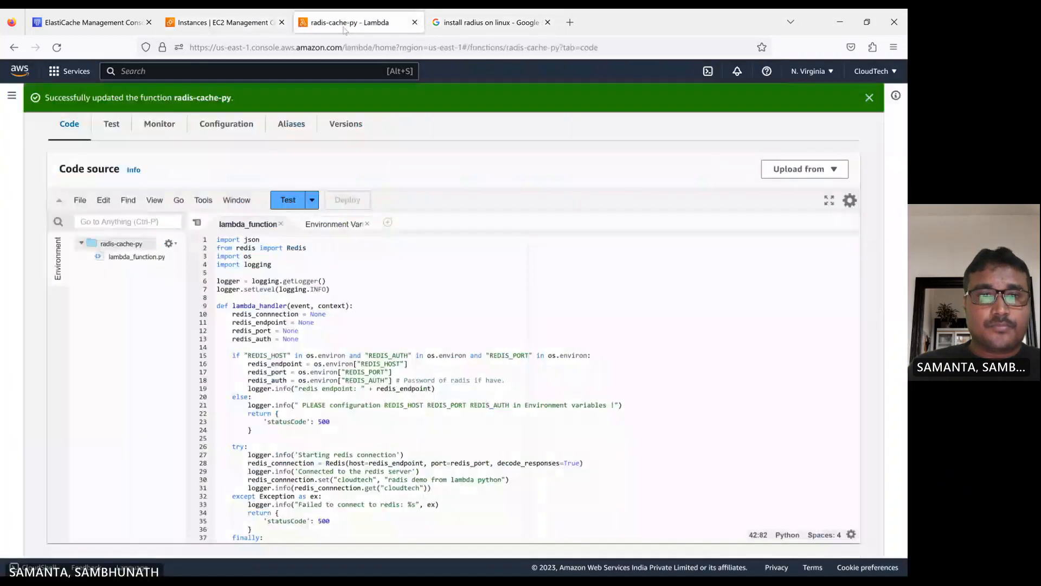
pyautogui.scroll(-5, 355, 349)
pyautogui.scroll(5, 355, 348)
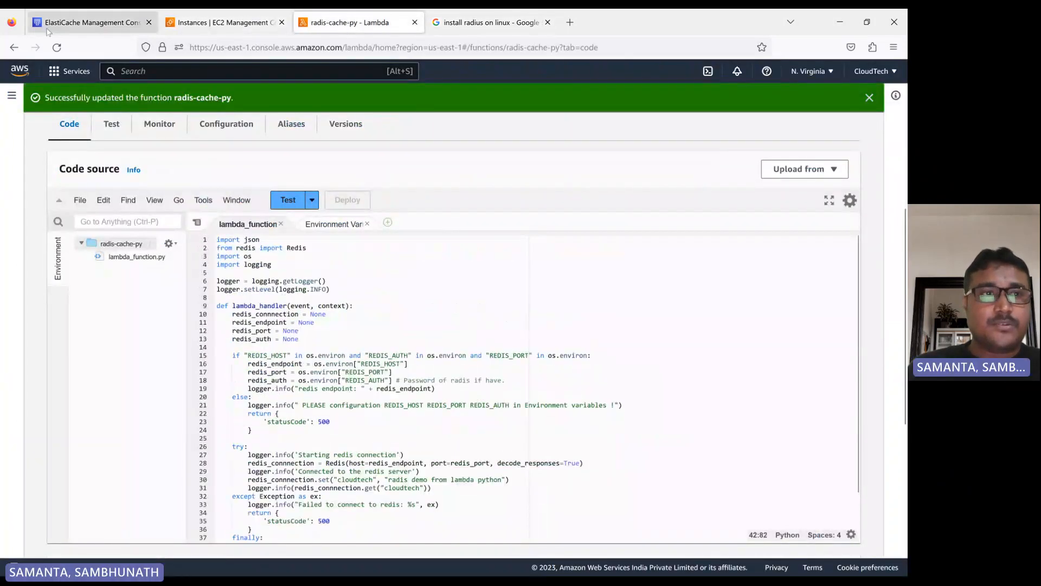
pyautogui.click(82, 22)
pyautogui.click(495, 280)
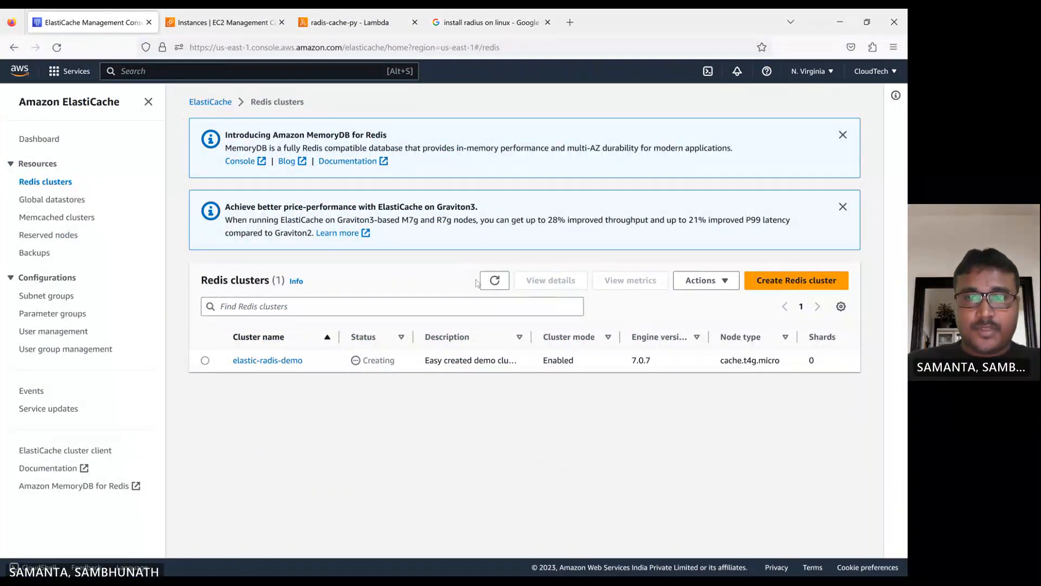
pyautogui.click(473, 22)
pyautogui.click(347, 22)
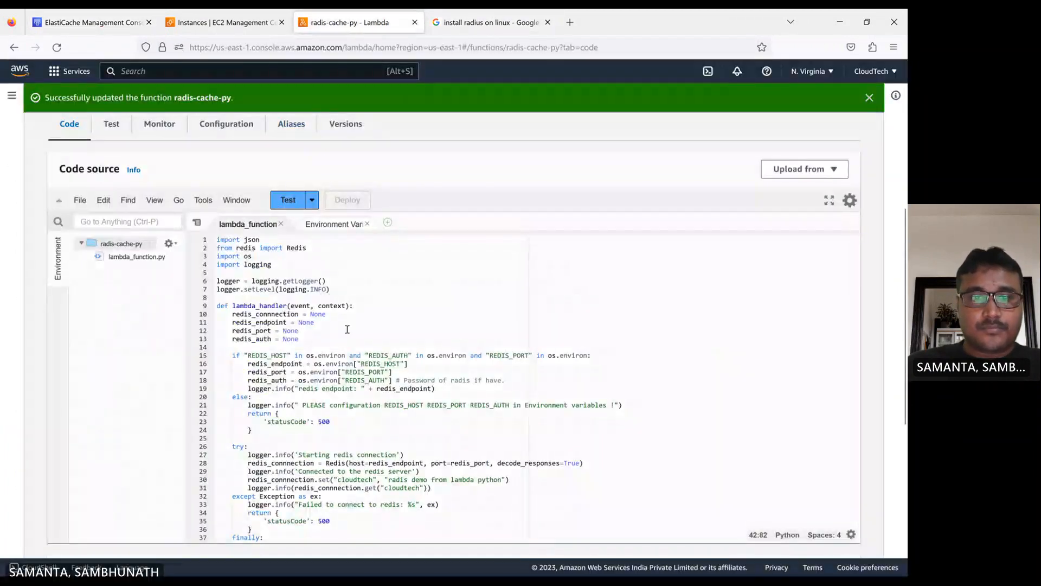
pyautogui.scroll(-10, 348, 331)
pyautogui.scroll(12, 353, 335)
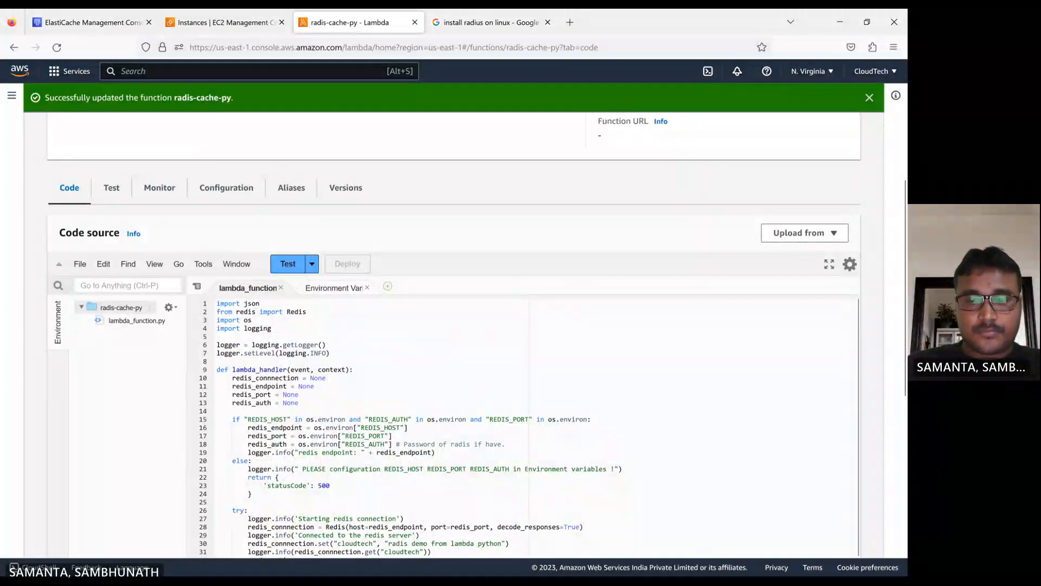
pyautogui.click(499, 563)
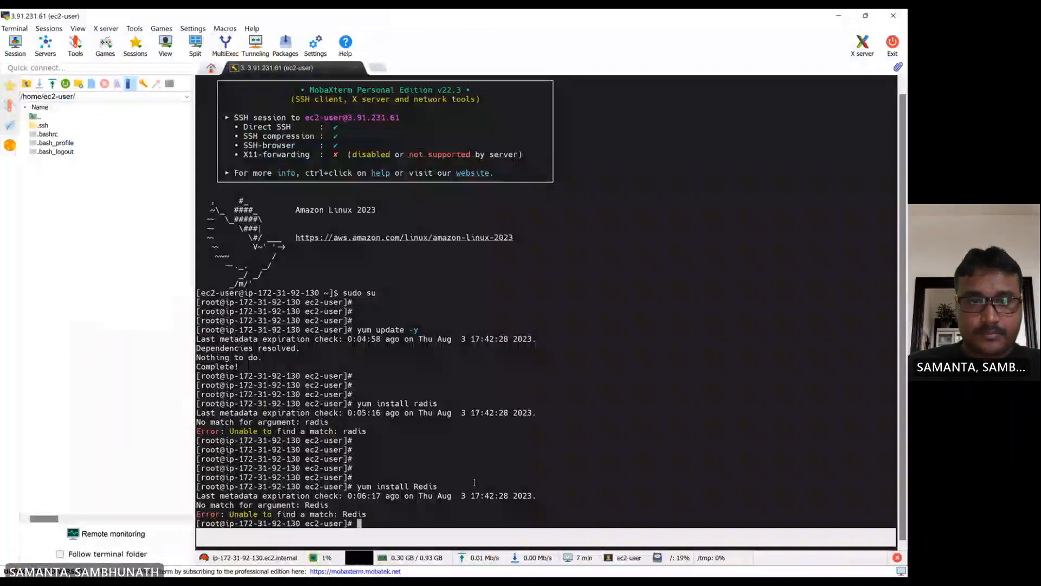
pyautogui.press('Return')
pyautogui.press('Return')
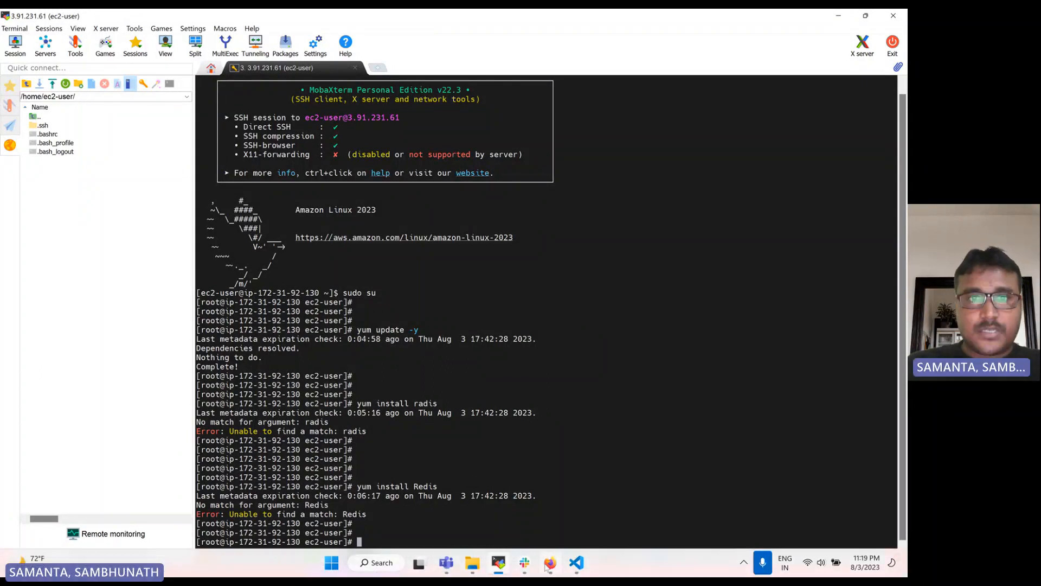
# - Open and read the Linux Hint Ubuntu RADIUS server setup article from the search results, then close it
pyautogui.click(546, 566)
pyautogui.click(491, 23)
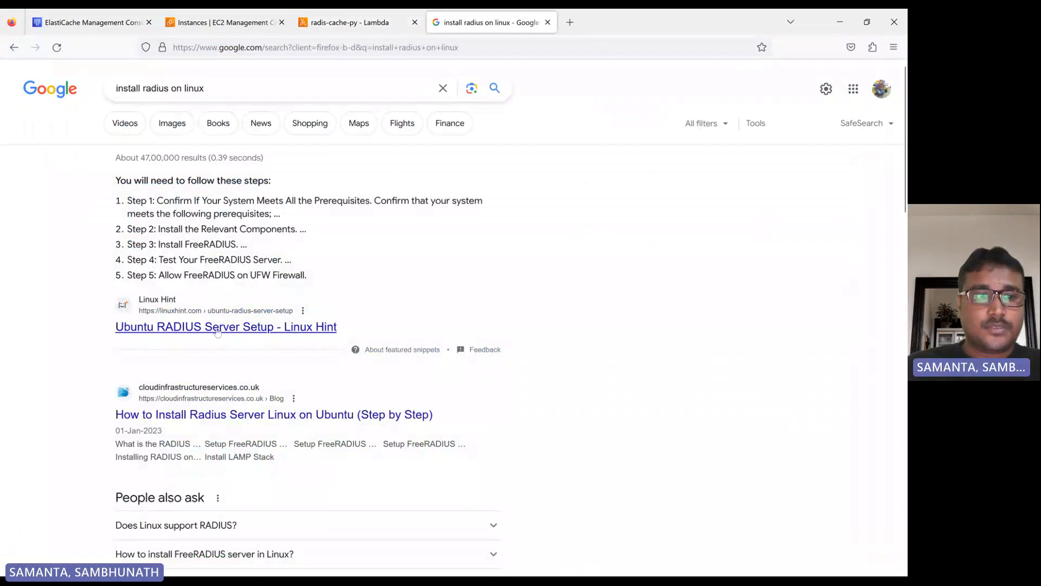
pyautogui.middleClick(217, 329)
pyautogui.click(620, 22)
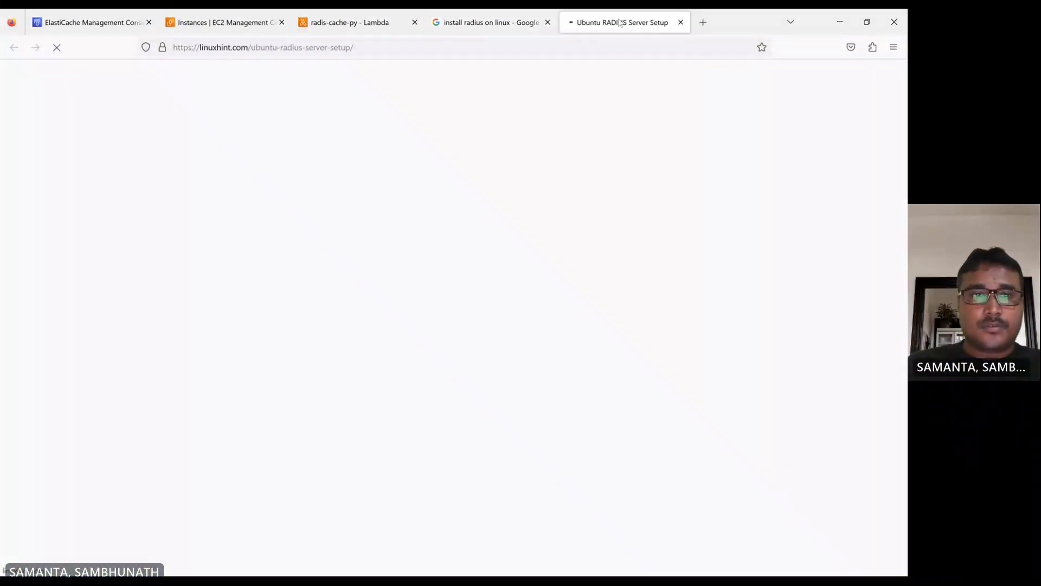
pyautogui.scroll(-15, 356, 315)
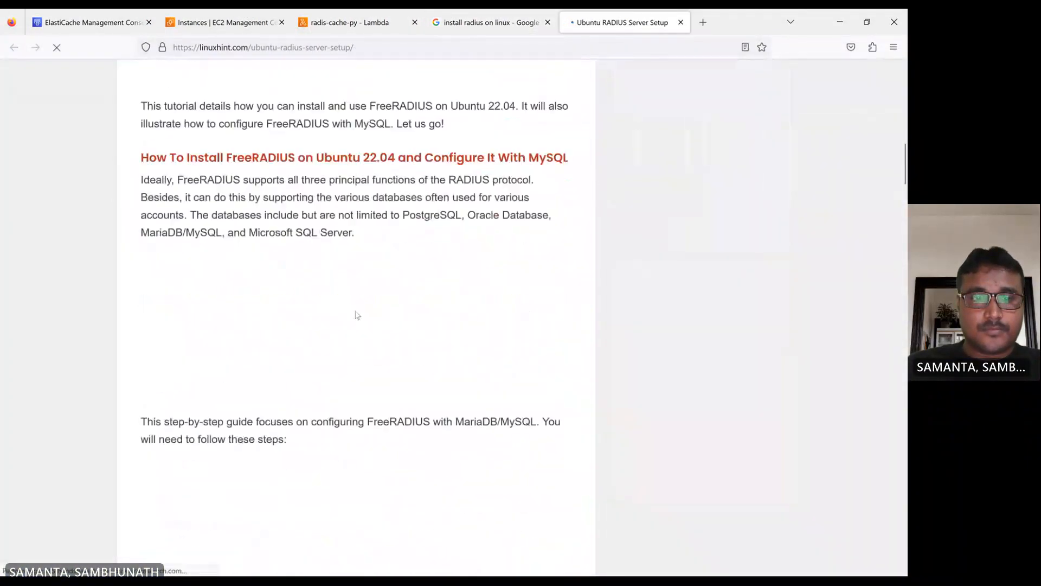
pyautogui.scroll(-10, 356, 315)
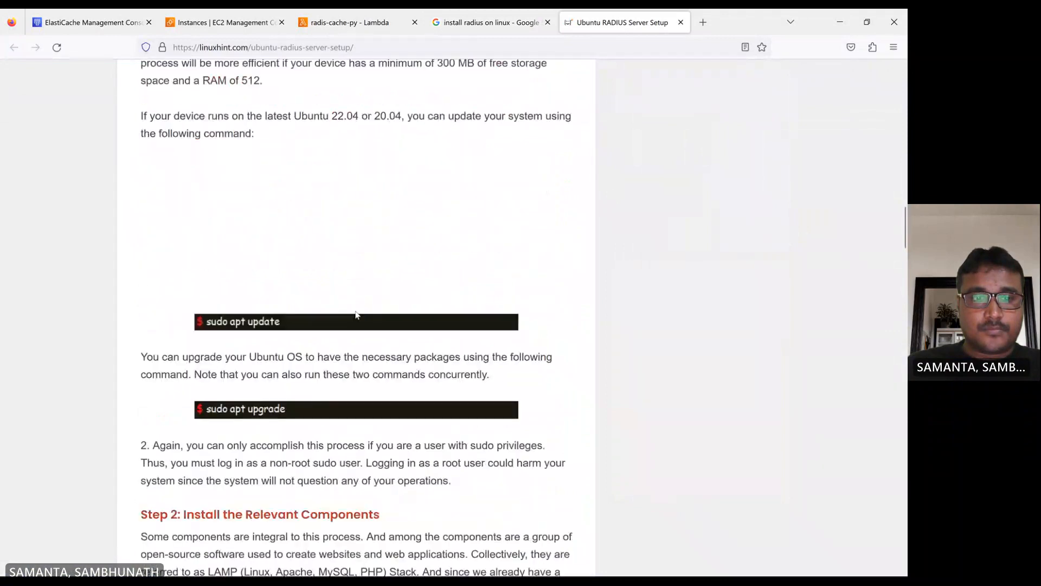
pyautogui.scroll(-6, 356, 315)
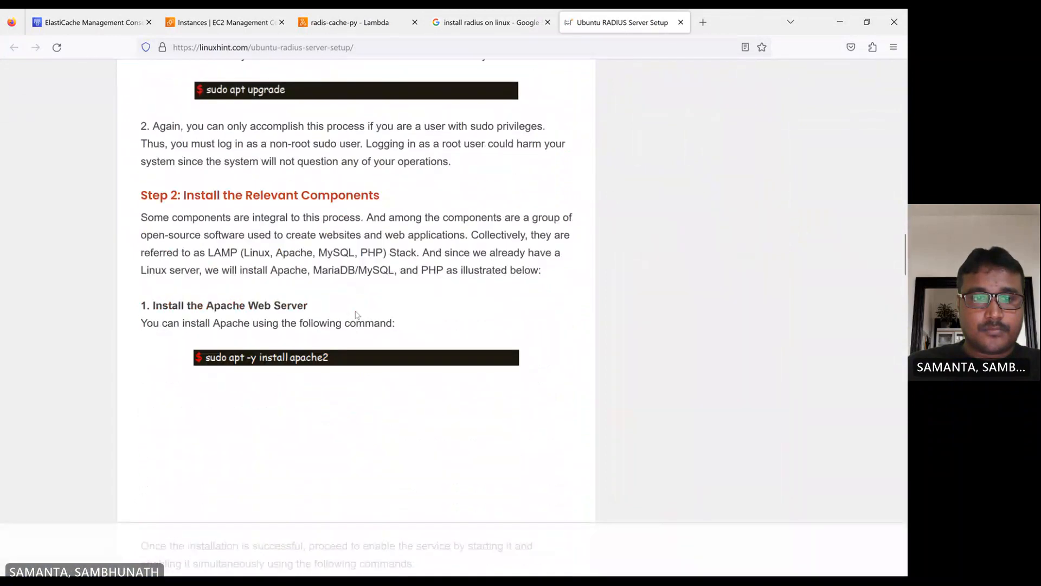
pyautogui.scroll(-8, 355, 314)
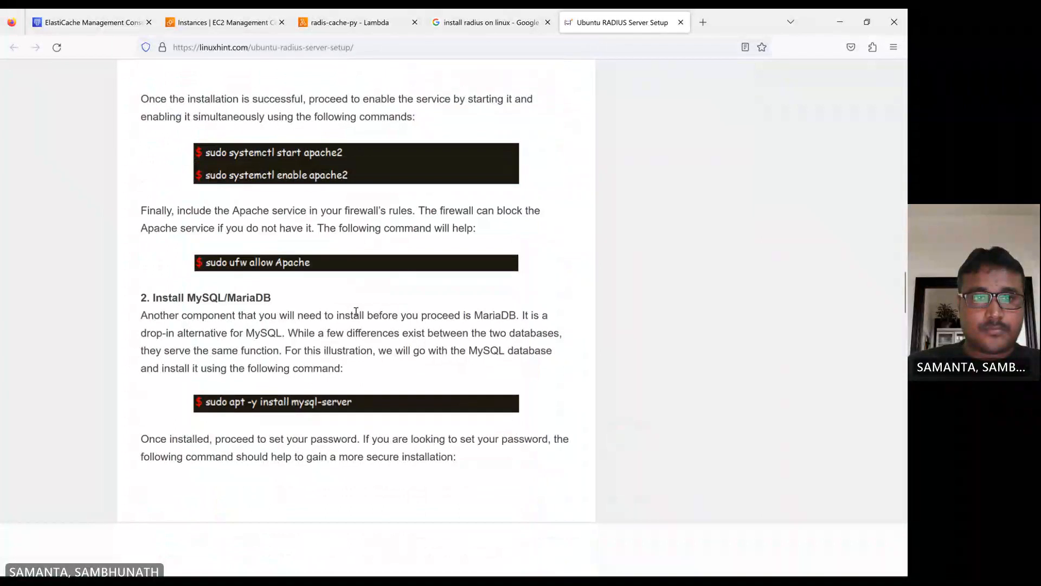
pyautogui.scroll(-13, 356, 312)
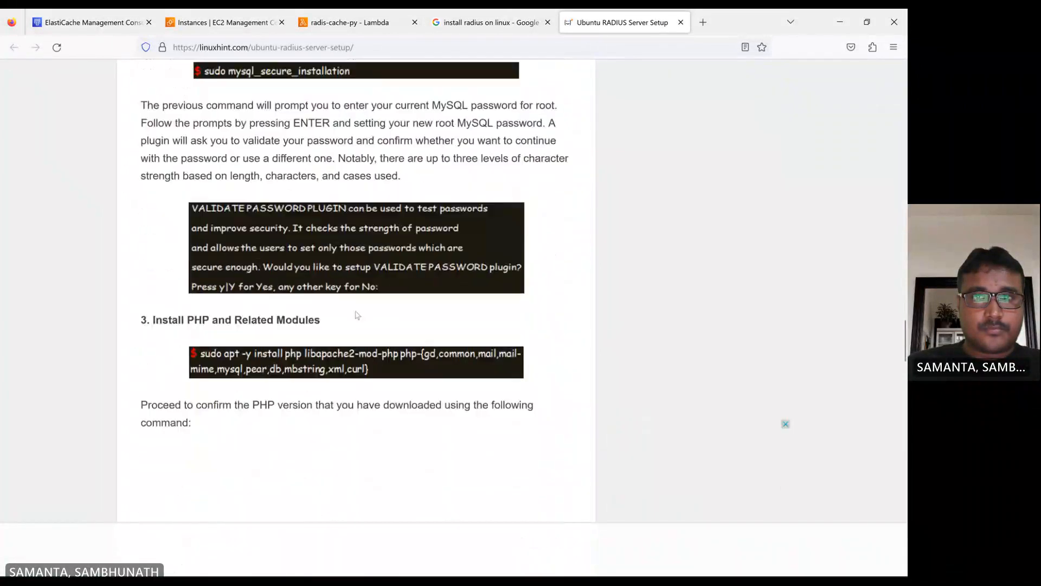
pyautogui.scroll(-8, 356, 314)
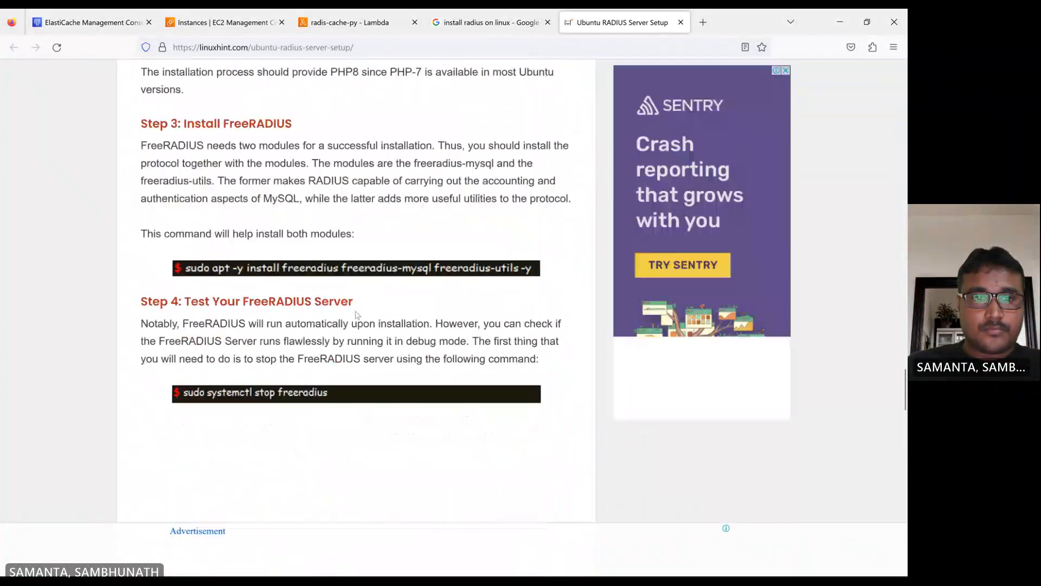
pyautogui.scroll(-14, 356, 315)
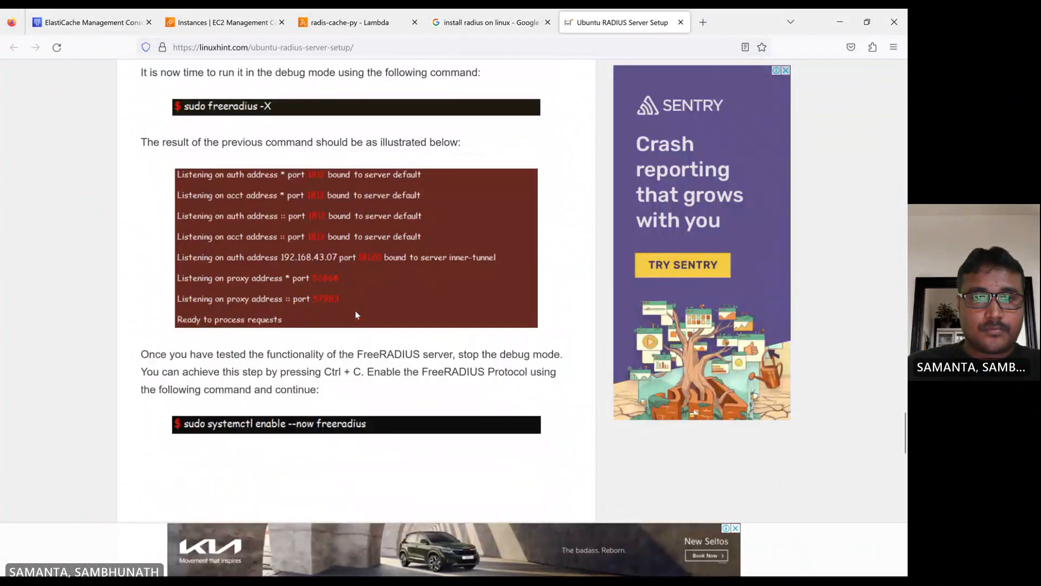
pyautogui.scroll(-18, 356, 315)
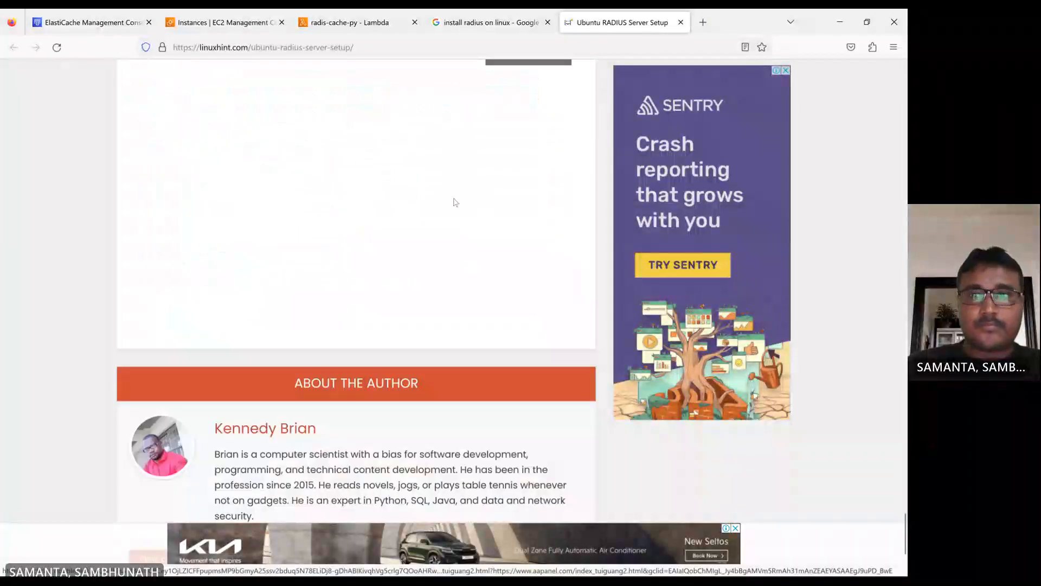
pyautogui.click(681, 23)
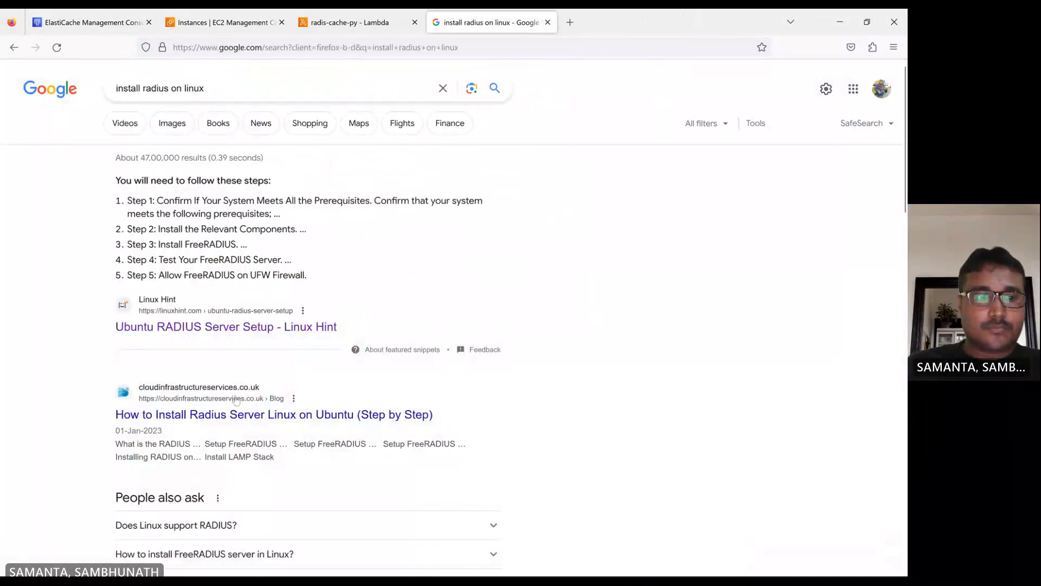
# - Search the web for install redis on linux ec2
pyautogui.scroll(-6, 237, 397)
pyautogui.scroll(2, 244, 395)
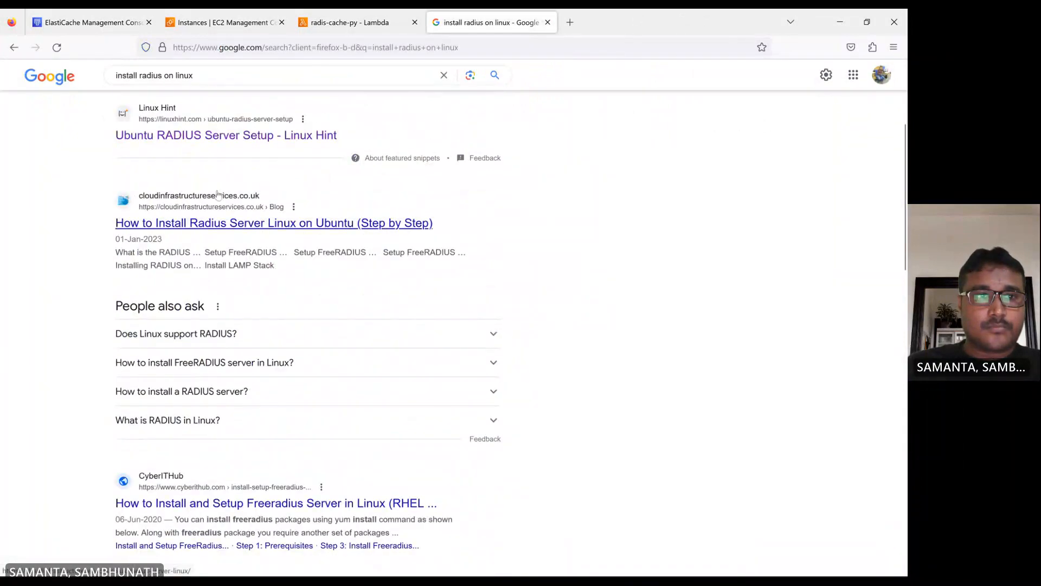
pyautogui.click(163, 75)
pyautogui.write('ca')
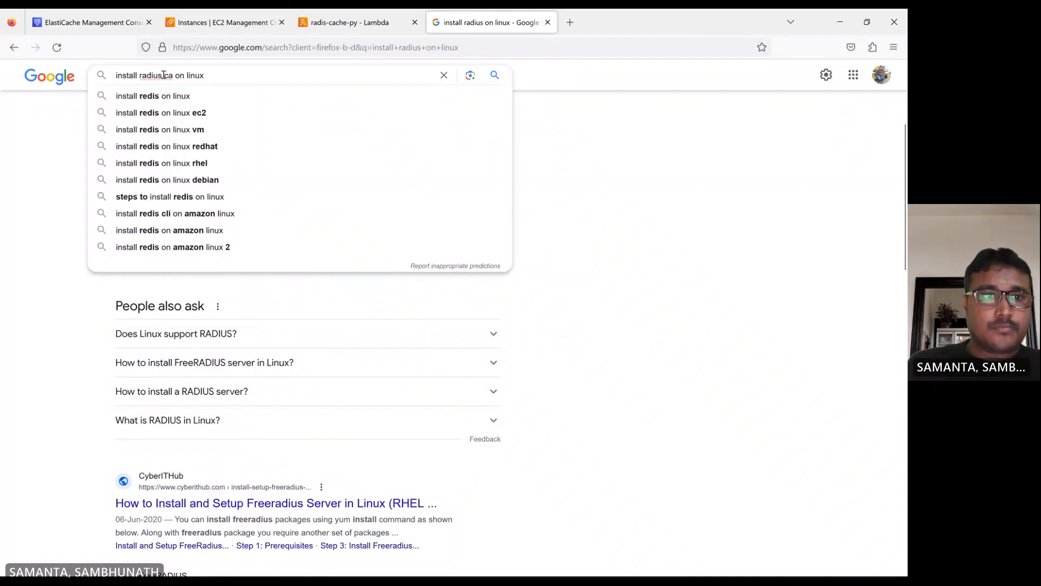
pyautogui.click(177, 114)
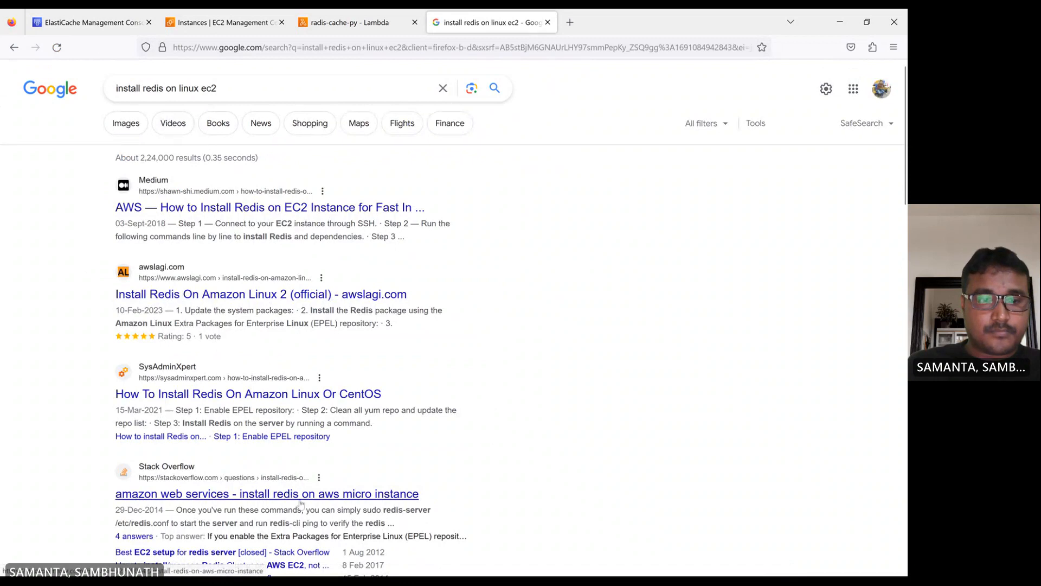
# - Copy the yum install redis command from the Stack Overflow answer on installing Redis on an AWS micro instance
pyautogui.click(328, 493)
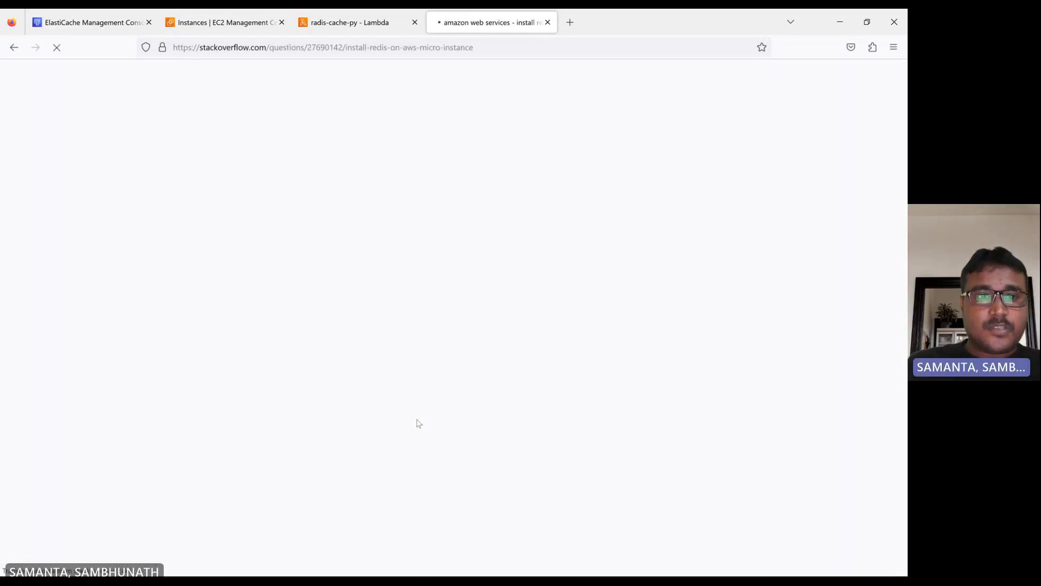
pyautogui.scroll(-3, 371, 399)
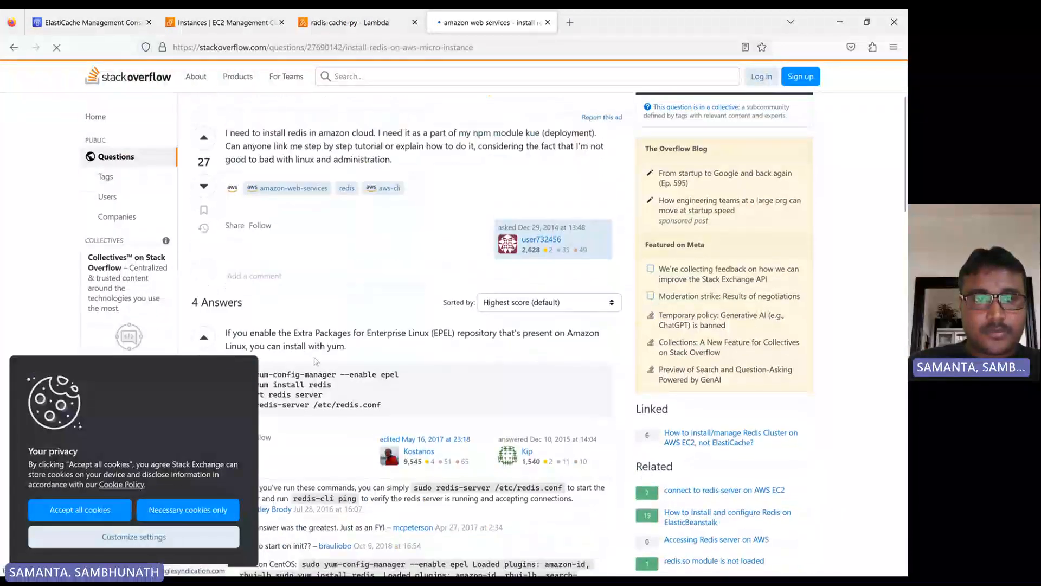
pyautogui.scroll(-2, 237, 266)
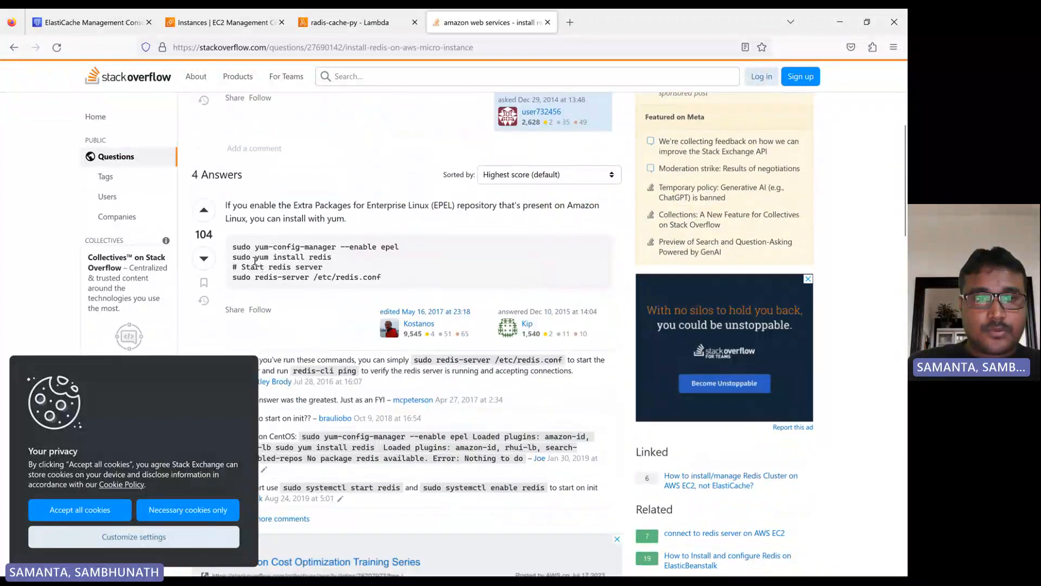
pyautogui.moveTo(255, 257); pyautogui.dragTo(333, 258)
pyautogui.hotkey('ctrl', 'c')
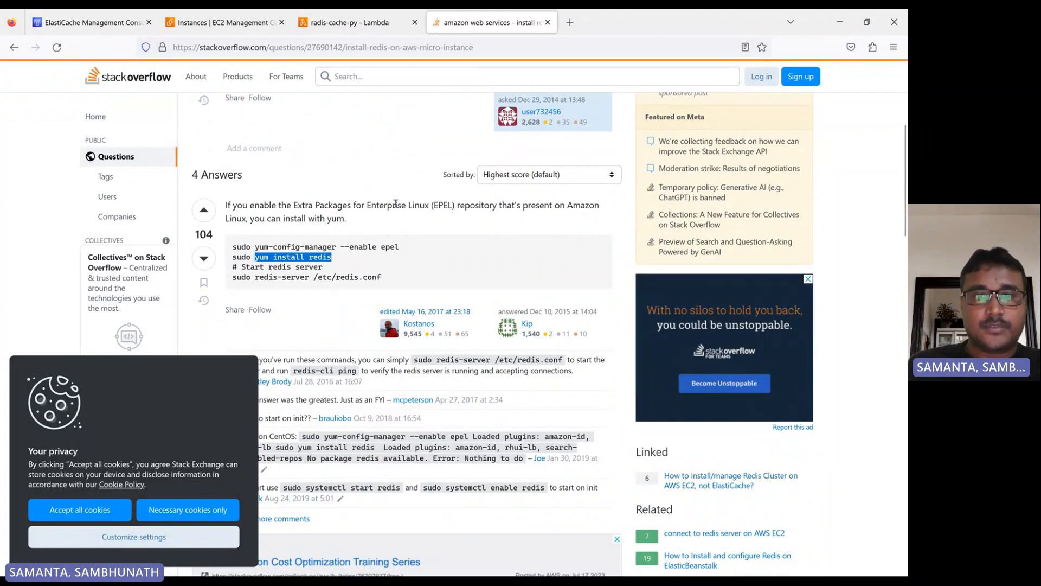
pyautogui.click(458, 154)
# - Try to install Redis on the instance by pasting and running yum install redis in the terminal
pyautogui.click(350, 23)
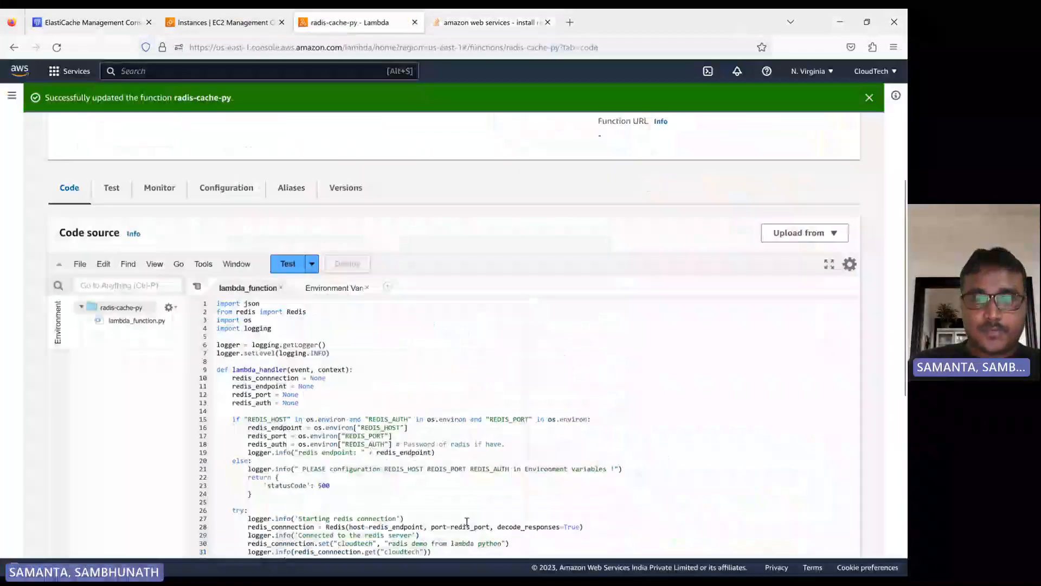
pyautogui.click(499, 562)
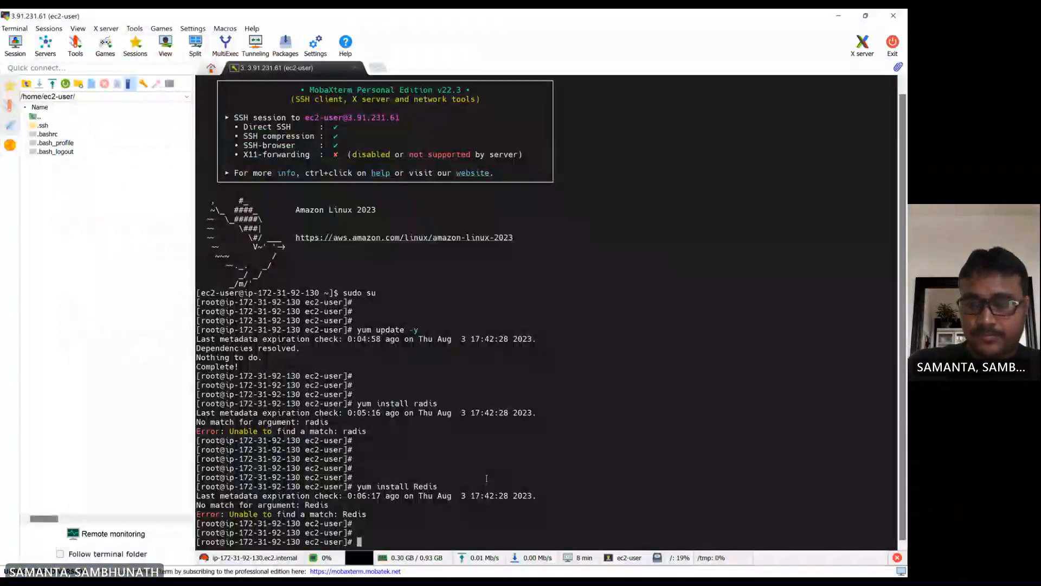
pyautogui.press('Return')
pyautogui.press('Return')
pyautogui.rightClick(486, 477)
pyautogui.press('Return')
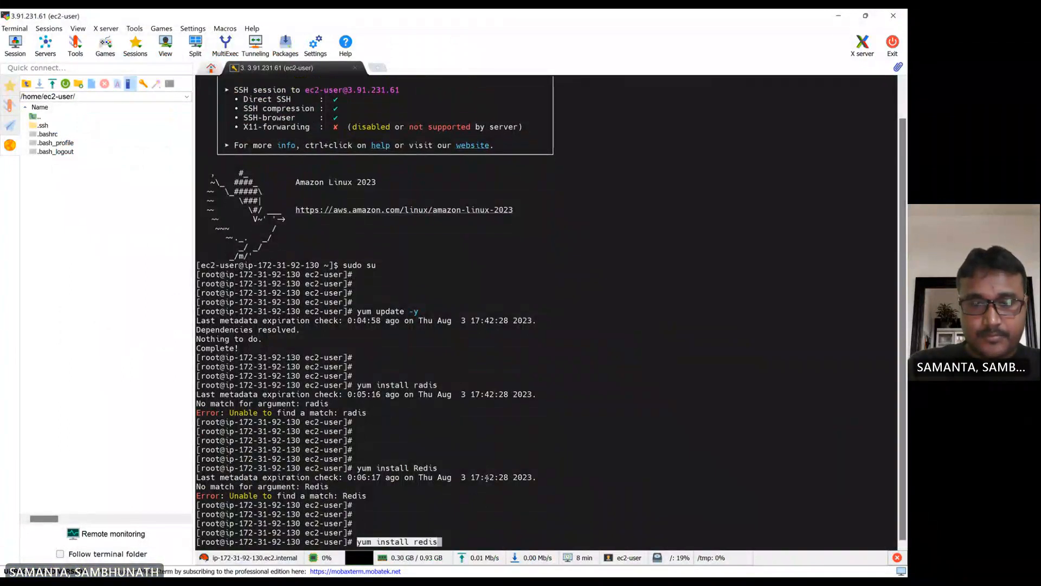
pyautogui.press('Return')
pyautogui.press('Return')
pyautogui.press('Return')
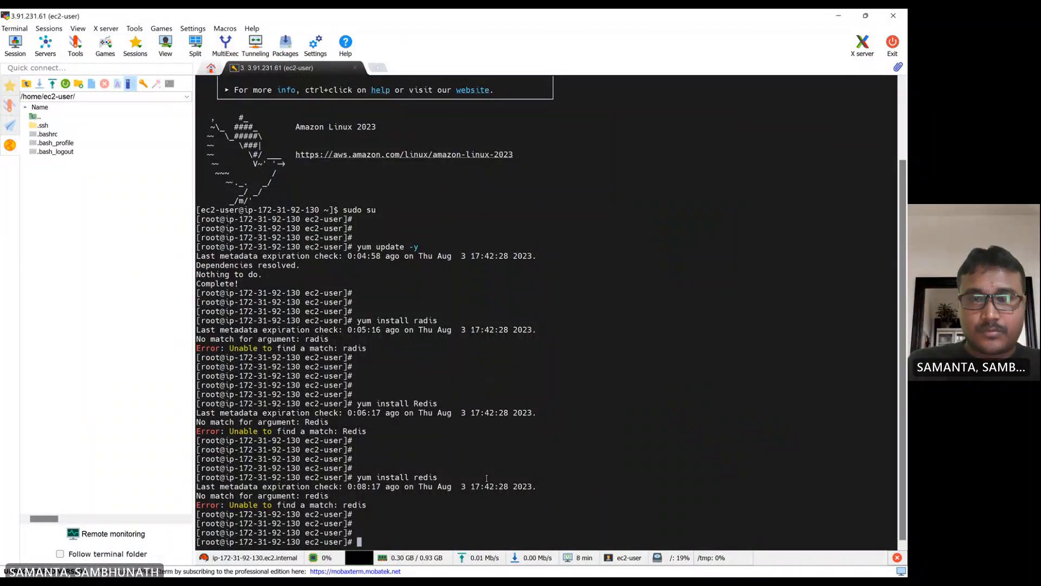
# - Run yum update on the instance by editing a previous command
pyautogui.press('Up')
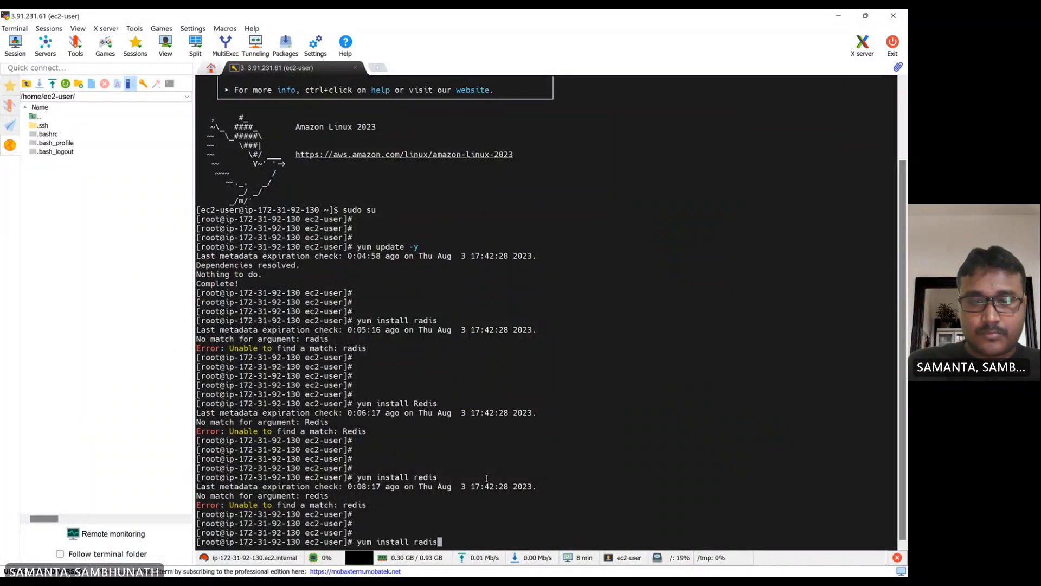
pyautogui.press('Up')
pyautogui.press('BackSpace')
pyautogui.press('BackSpace')
pyautogui.press('BackSpace')
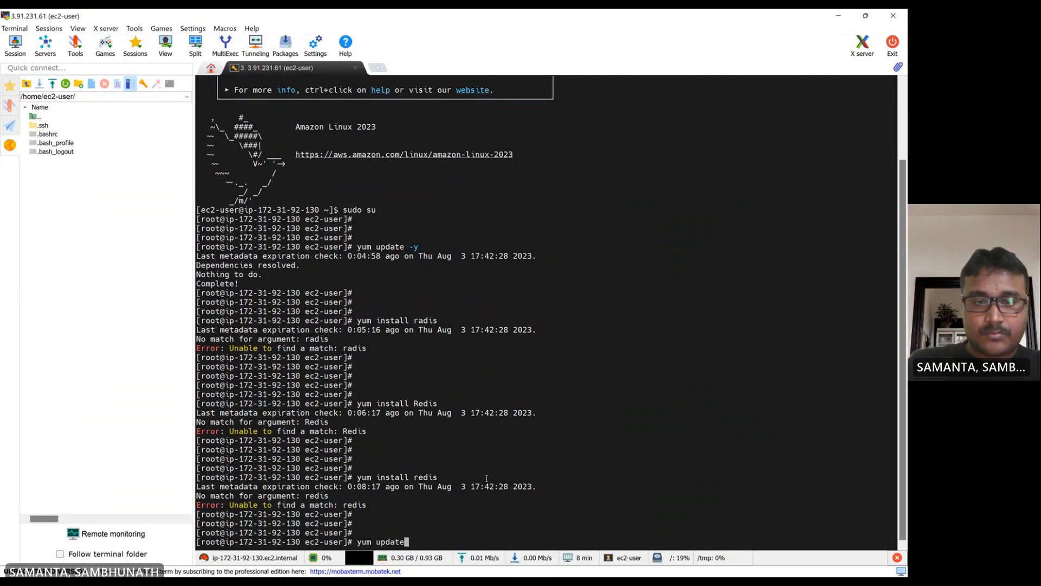
pyautogui.press('Return')
# - Rerun yum install redis on the instance from the command history
pyautogui.press('Return')
pyautogui.press('Return')
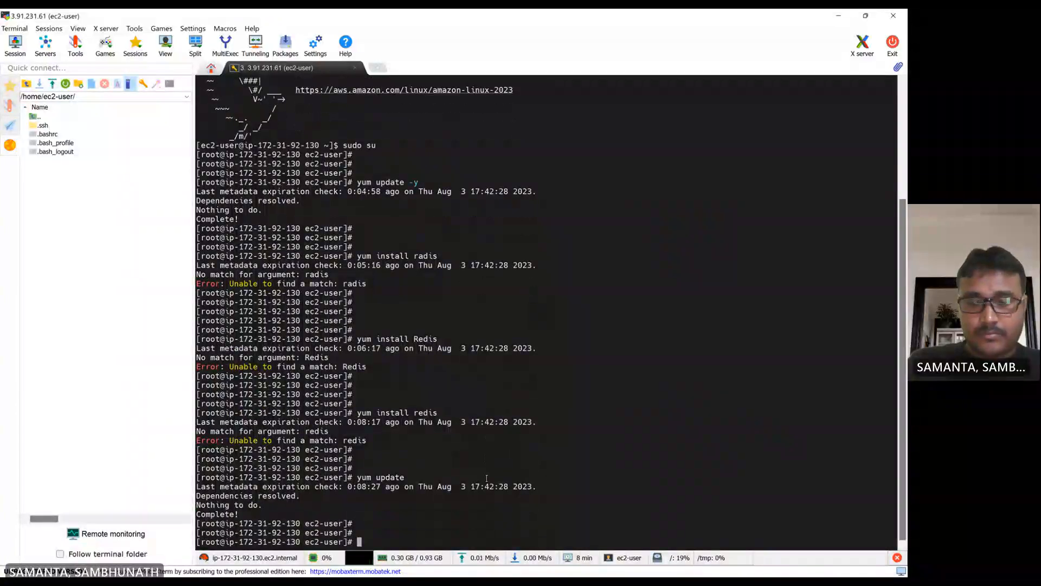
pyautogui.press('Up')
pyautogui.press('Up')
pyautogui.press('Return')
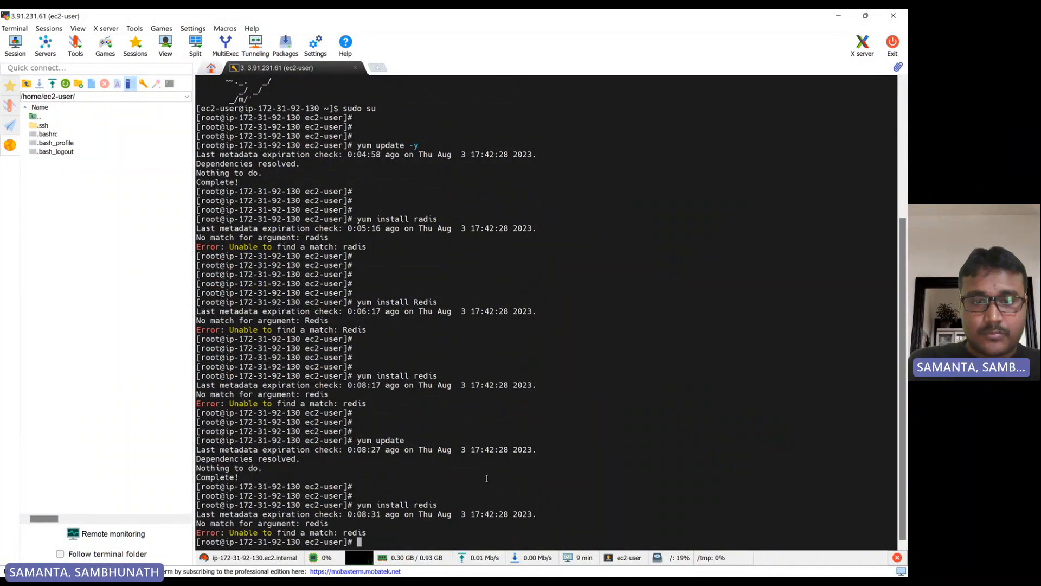
pyautogui.press('Return')
pyautogui.press('Return')
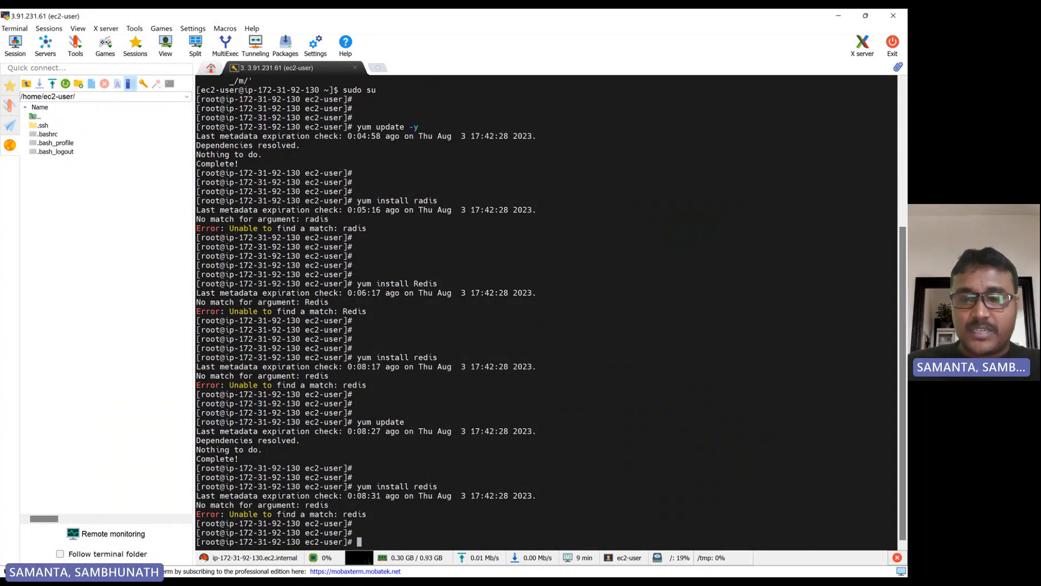
# - Copy the configuration endpoint host of the elastic-radis-demo cluster from its ElastiCache details page
pyautogui.click(549, 565)
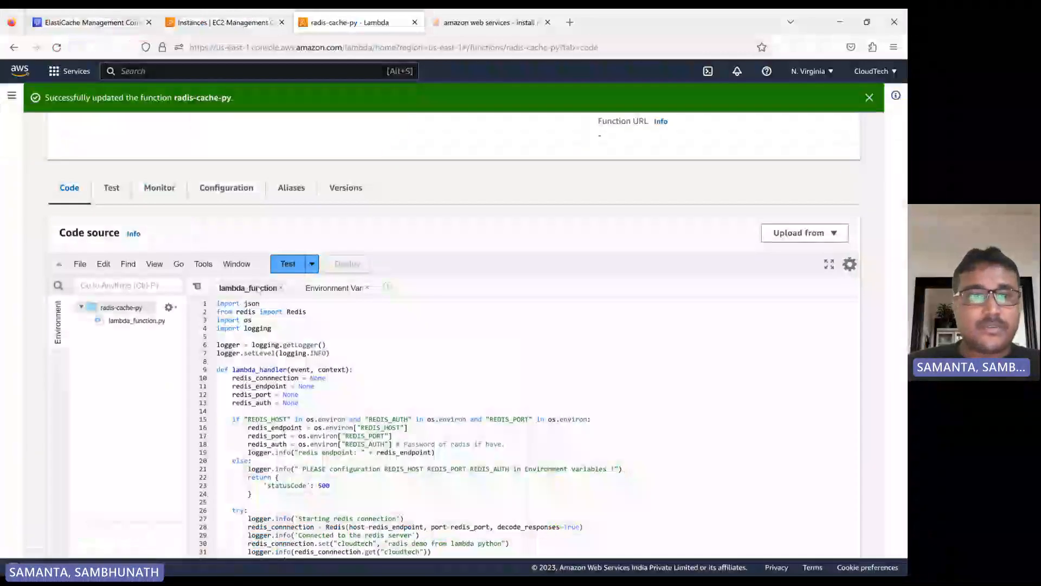
pyautogui.click(61, 19)
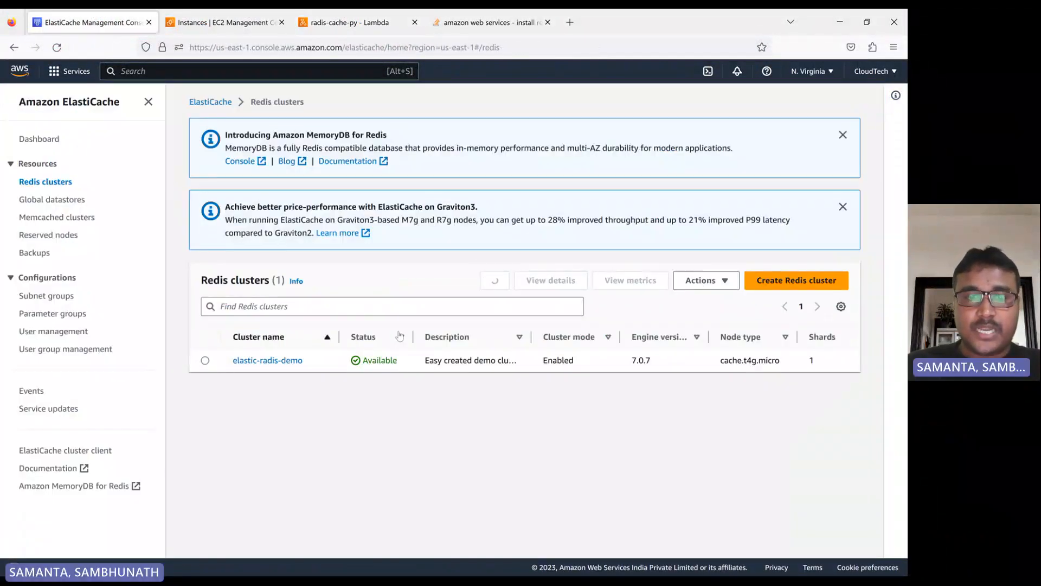
pyautogui.click(277, 362)
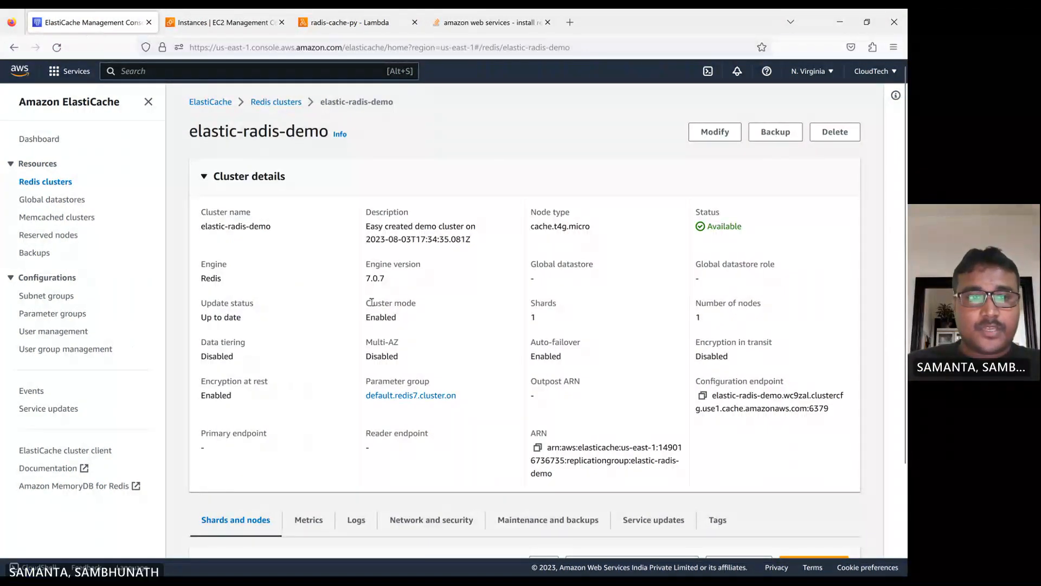
pyautogui.scroll(-3, 367, 275)
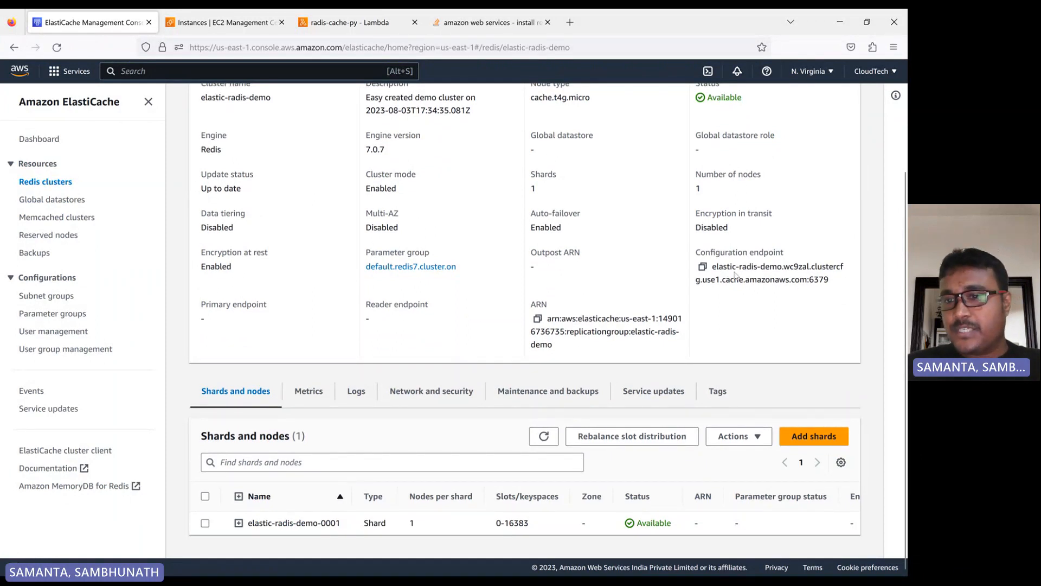
pyautogui.moveTo(714, 266); pyautogui.dragTo(807, 281)
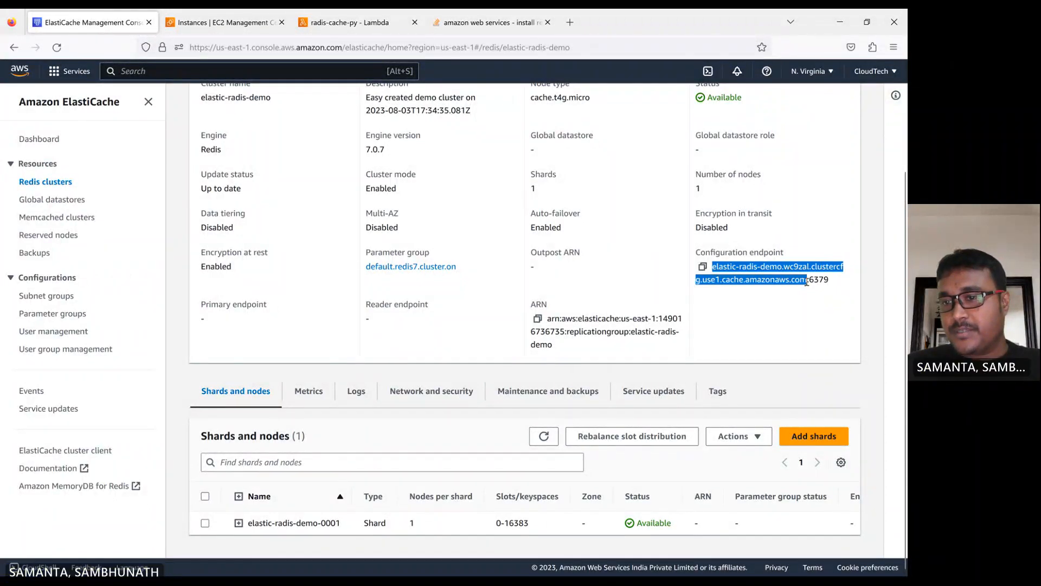
# - Paste the copied configuration endpoint host as the REDIS_HOST environment variable value of the radis-cache-py function
pyautogui.click(339, 23)
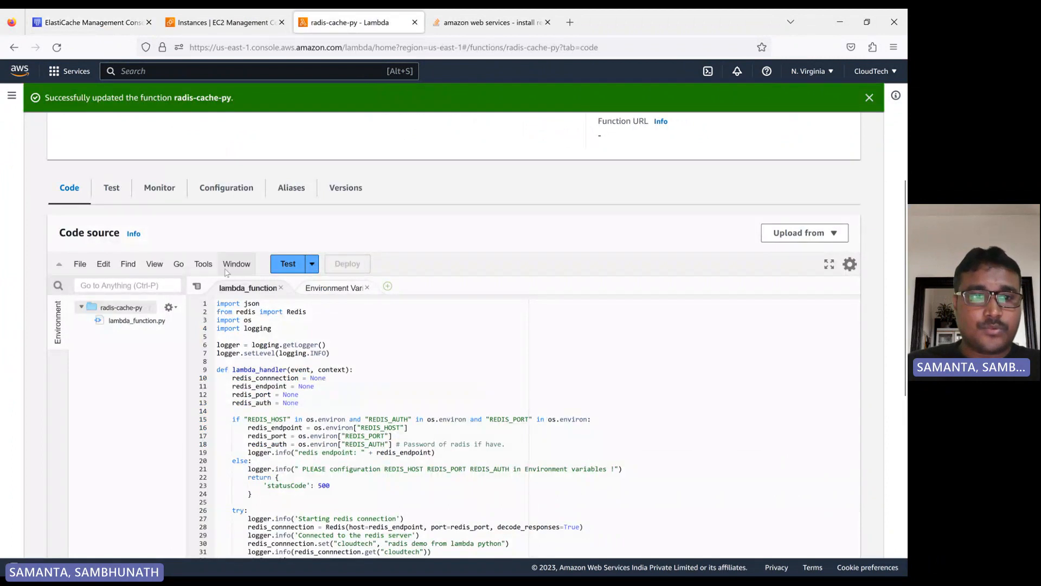
pyautogui.click(230, 186)
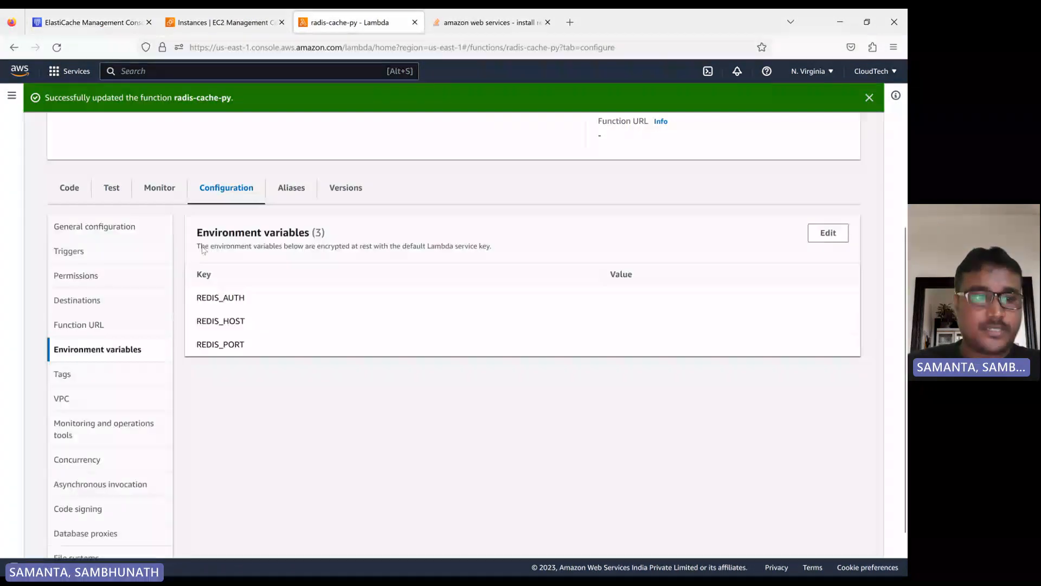
pyautogui.click(814, 237)
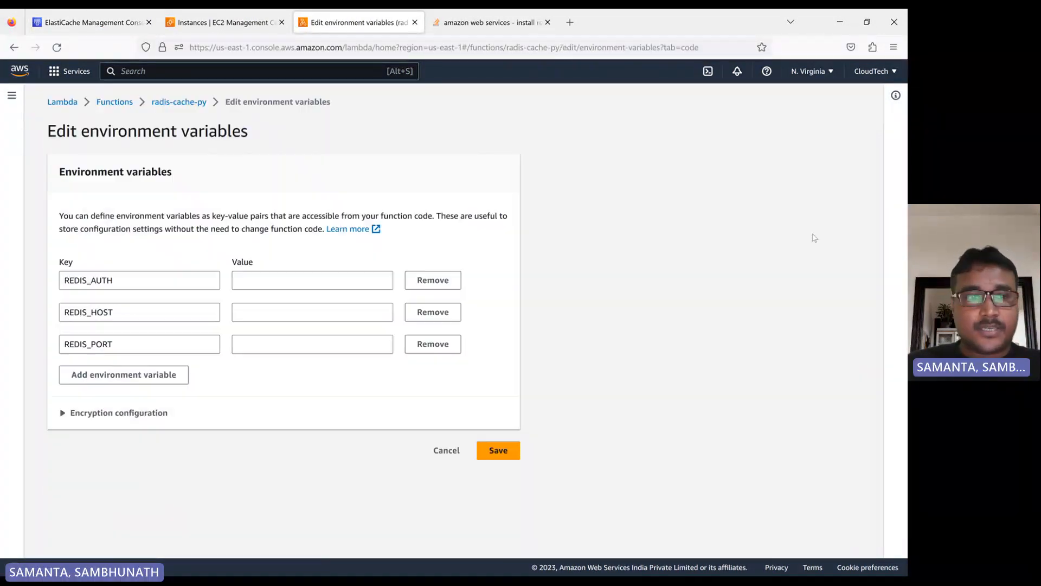
pyautogui.click(239, 314)
pyautogui.hotkey('ctrl', 'v')
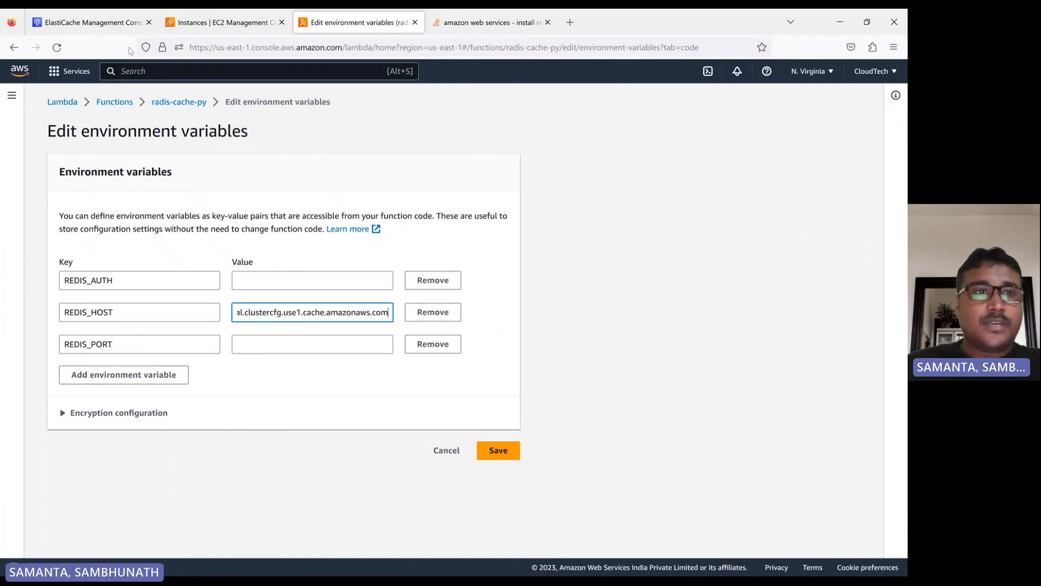
# - Copy the endpoint port 6379 from the ElastiCache cluster page and set it as the REDIS_PORT value
pyautogui.click(92, 22)
pyautogui.click(822, 282)
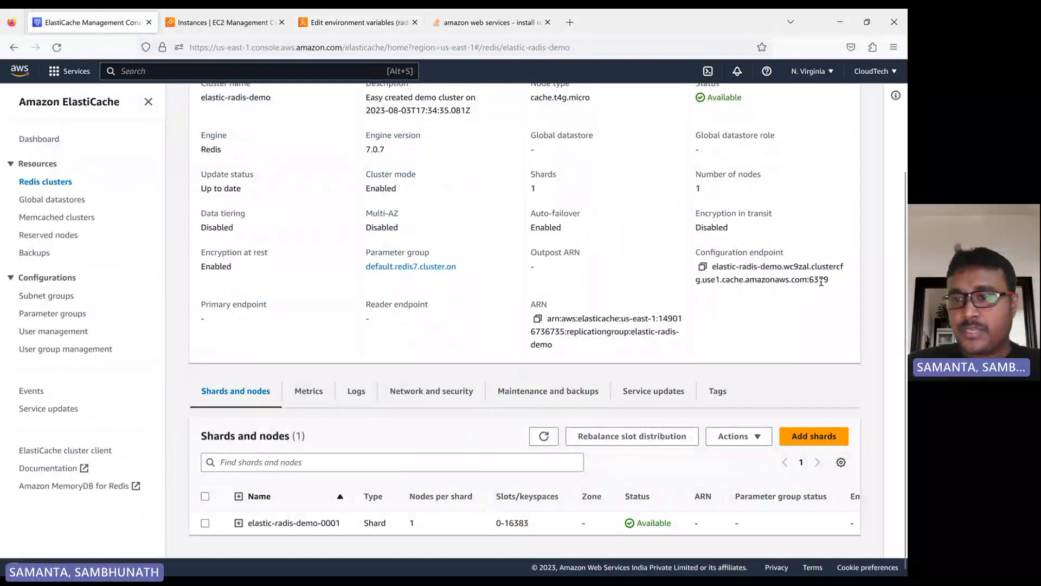
pyautogui.doubleClick(821, 282)
pyautogui.hotkey('ctrl', 'c')
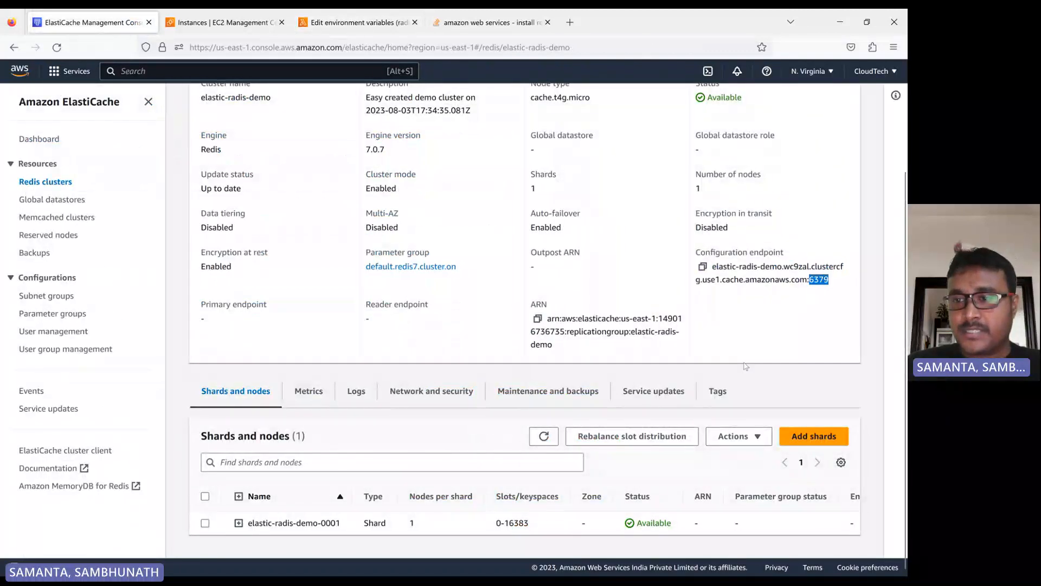
pyautogui.click(355, 22)
pyautogui.click(254, 344)
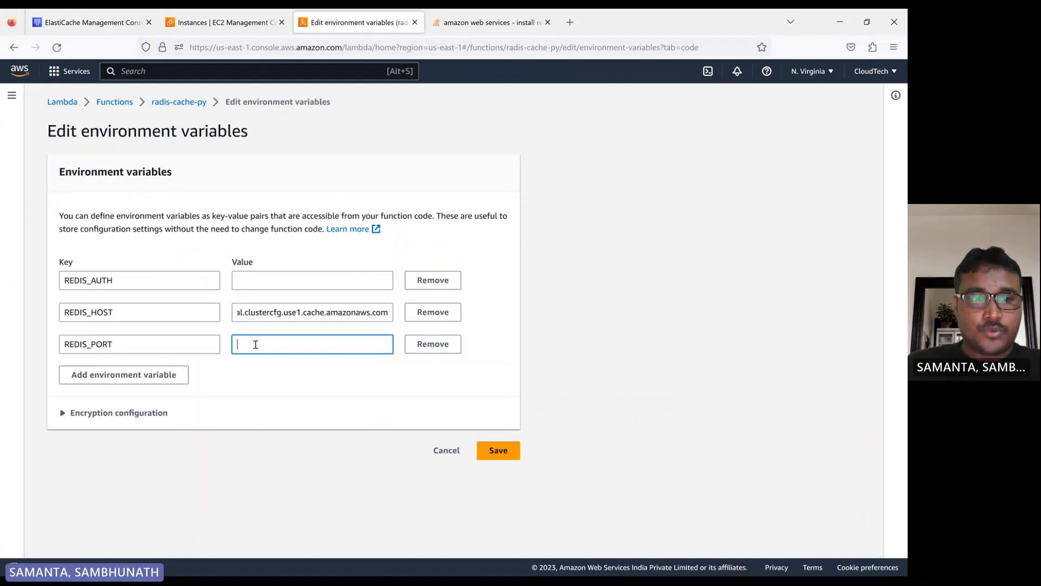
pyautogui.hotkey('ctrl', 'v')
# - Enter the Redis auth password as the REDIS_AUTH value and save the environment variables
pyautogui.click(252, 279)
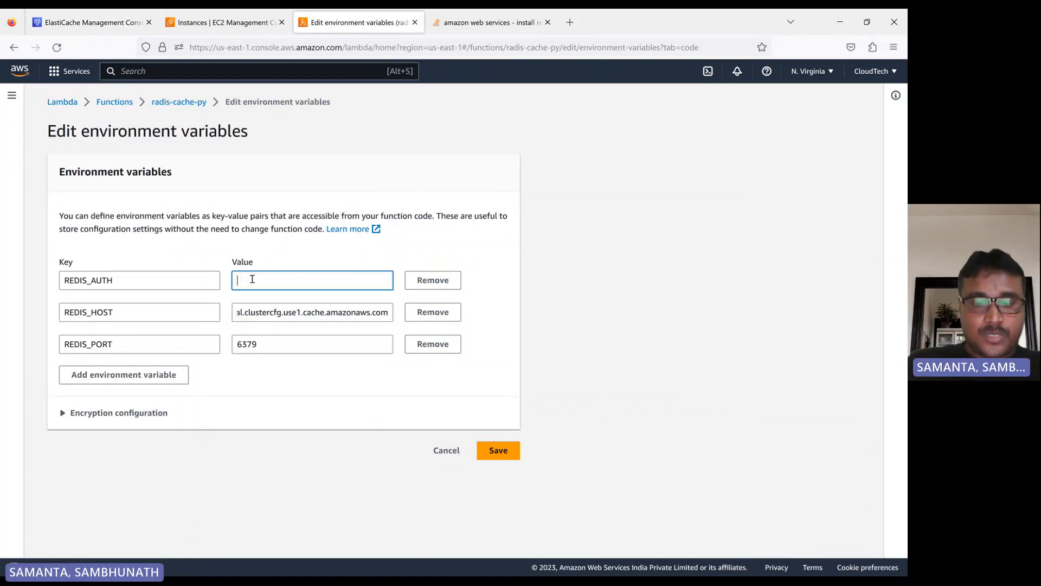
pyautogui.write('cloudte')
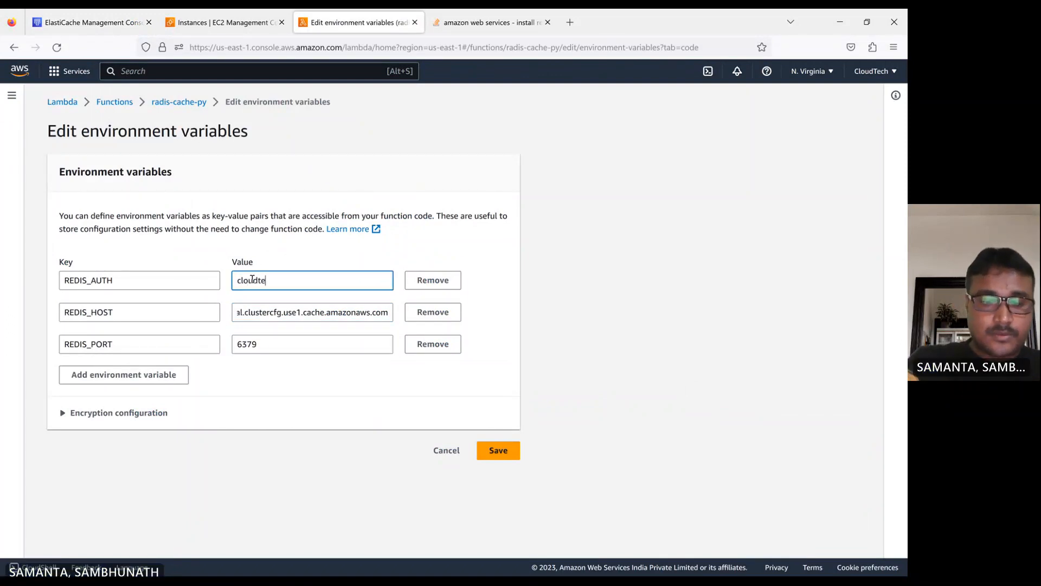
pyautogui.write('ch')
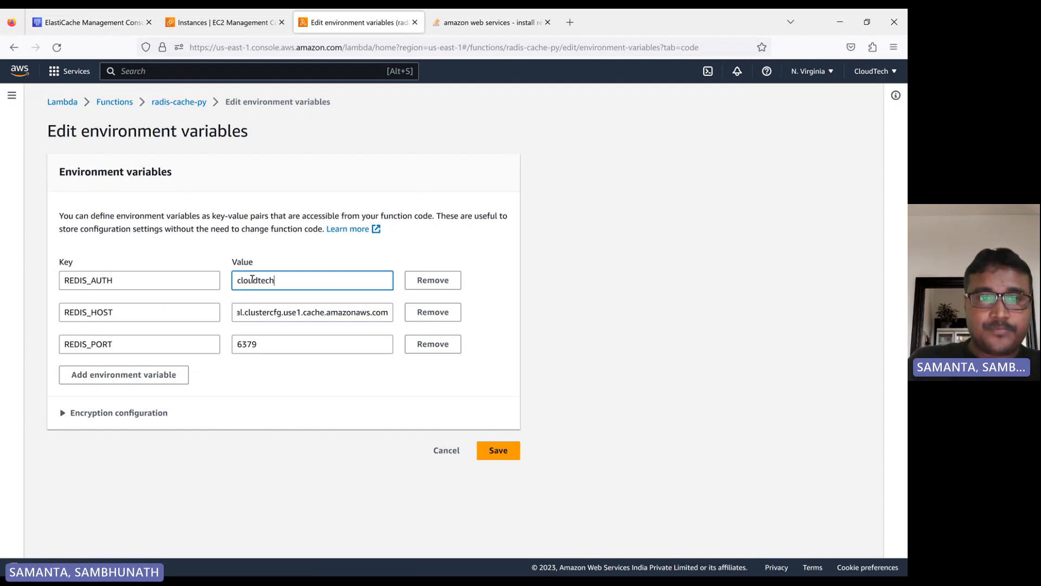
pyautogui.click(498, 452)
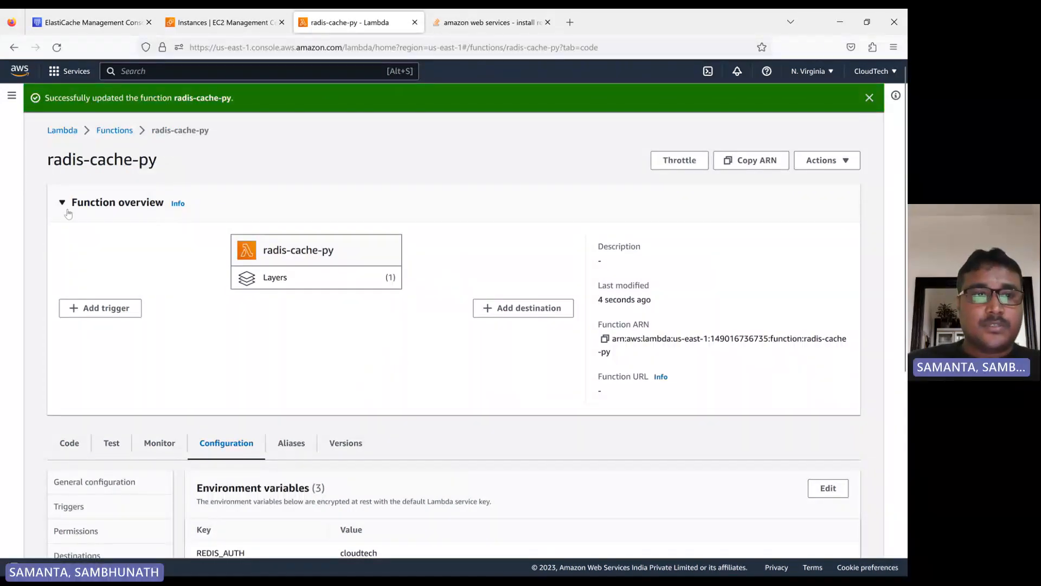
# - Review the function's saved environment variables and general configuration settings
pyautogui.scroll(-5, 180, 275)
pyautogui.scroll(5, 181, 275)
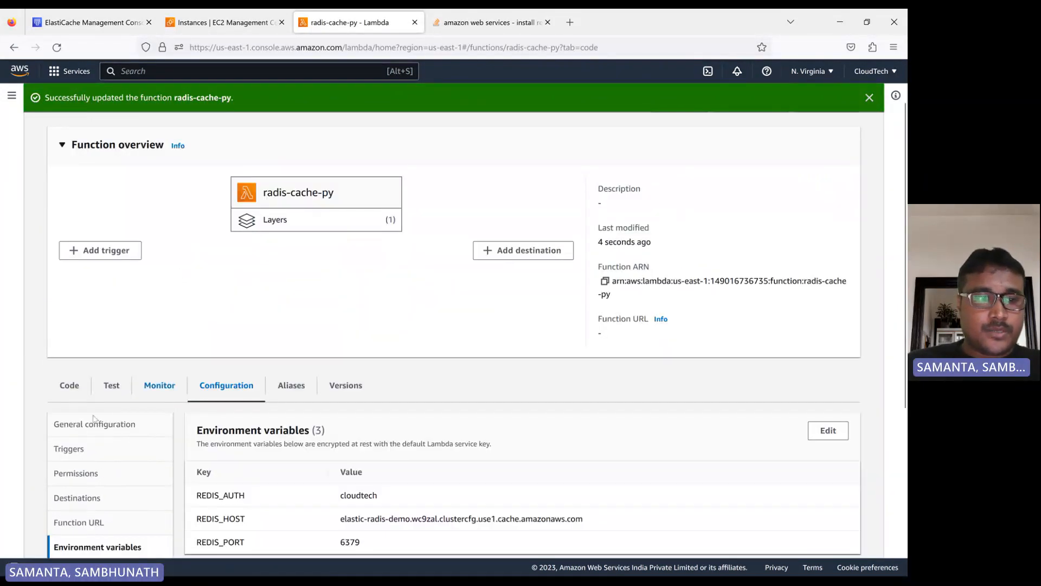
pyautogui.click(81, 426)
pyautogui.scroll(-2, 308, 383)
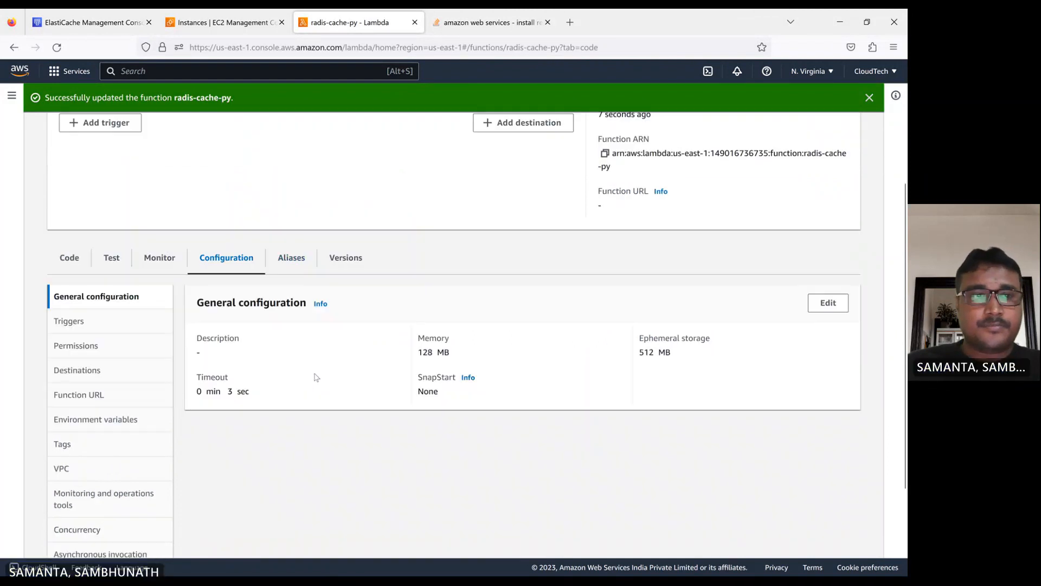
pyautogui.scroll(3, 314, 378)
pyautogui.scroll(-3, 283, 309)
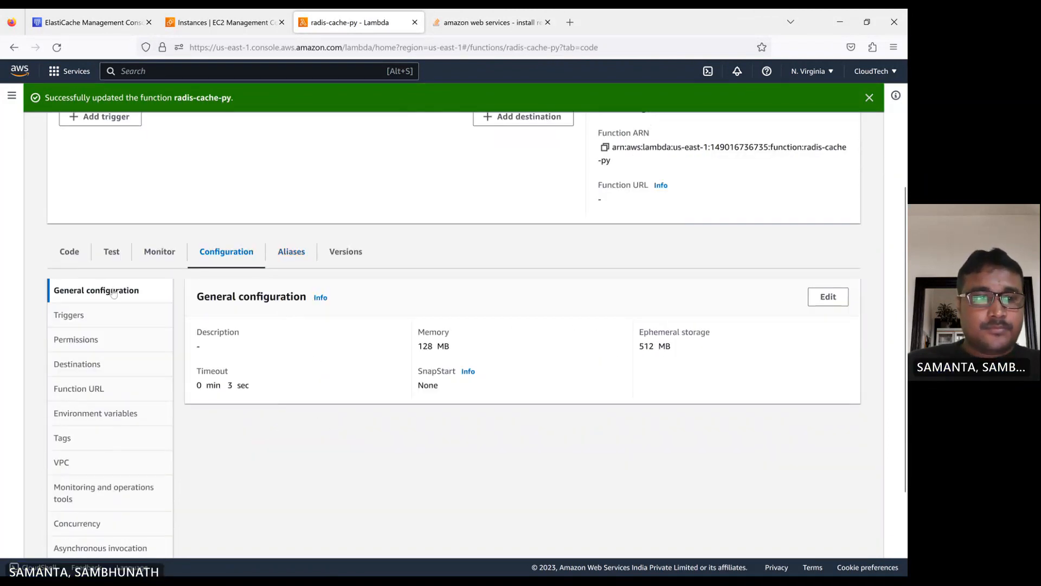
# - Create and save a new test event named radis-demo for the function
pyautogui.click(69, 251)
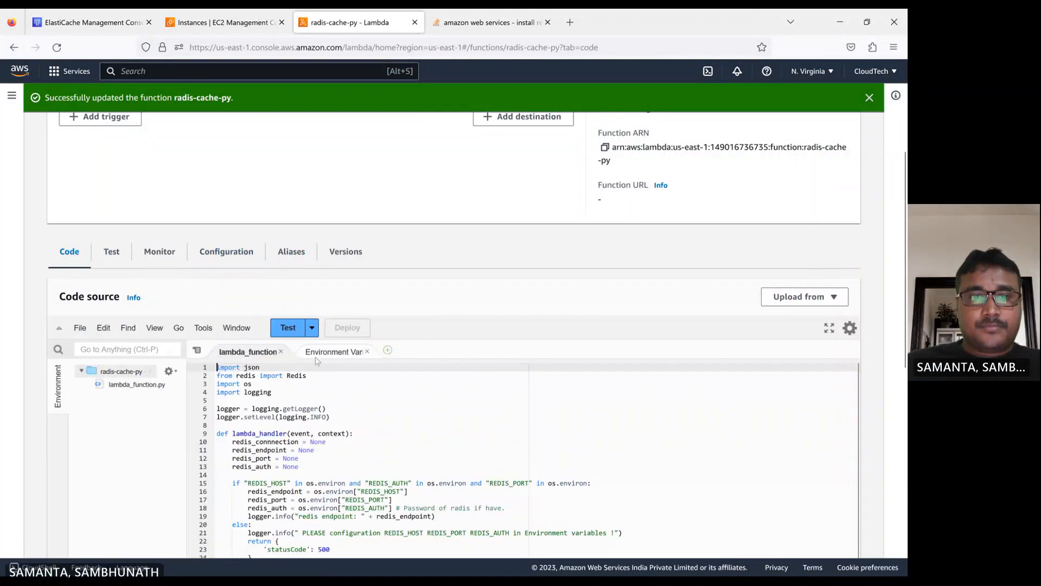
pyautogui.click(288, 327)
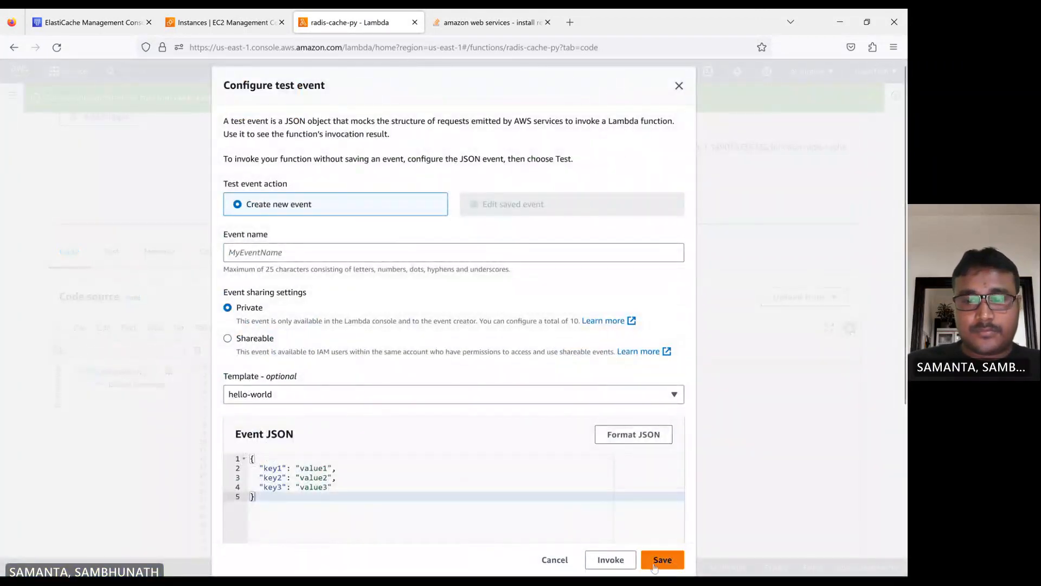
pyautogui.click(253, 259)
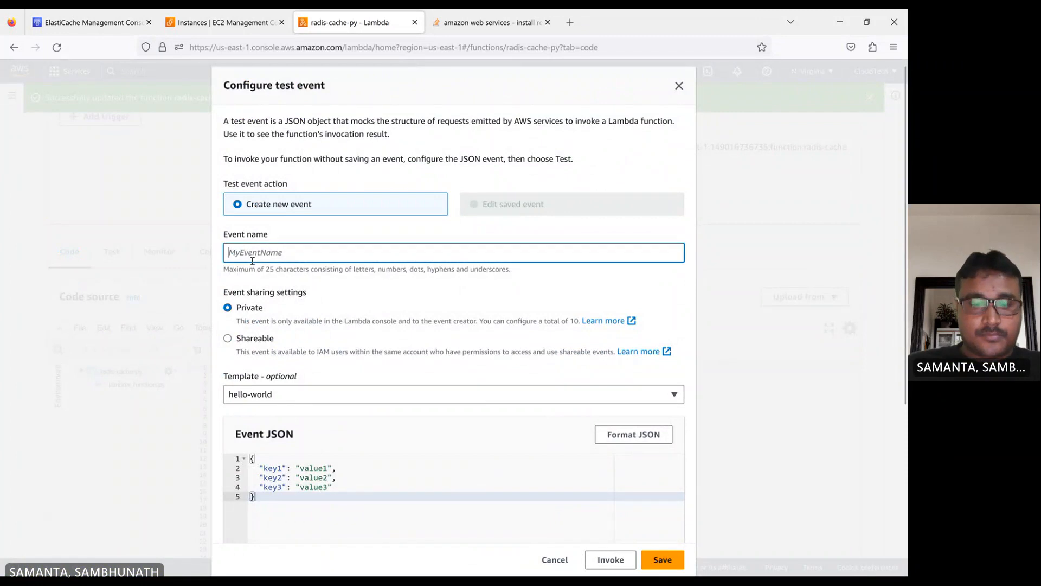
pyautogui.write('rad')
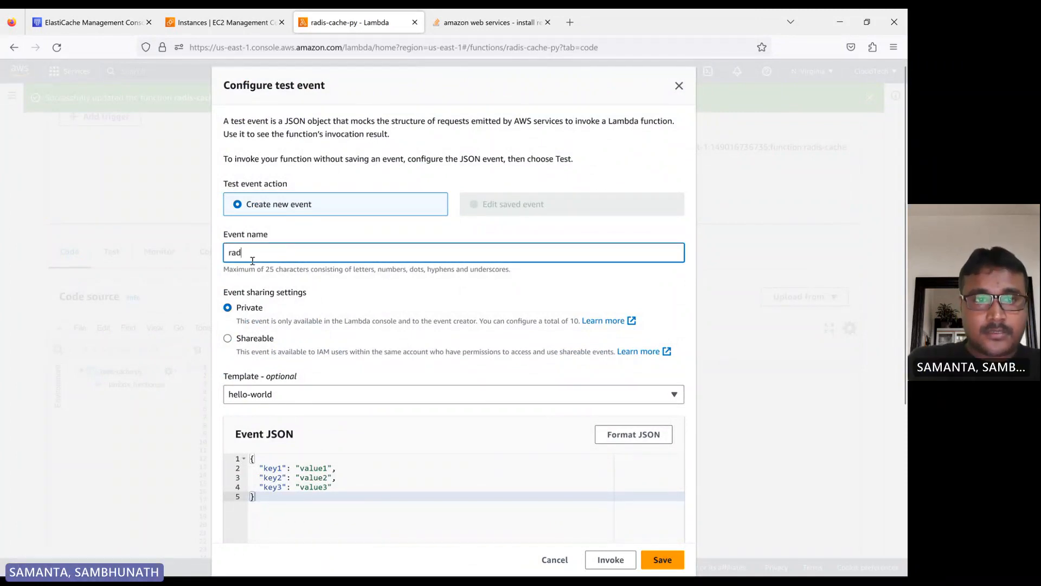
pyautogui.write('is-demo')
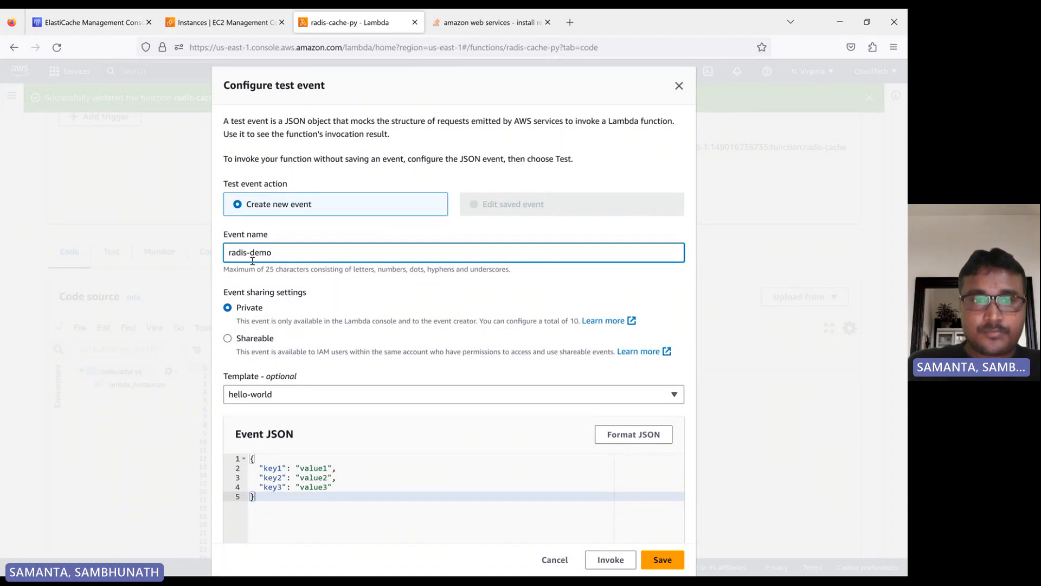
pyautogui.click(662, 560)
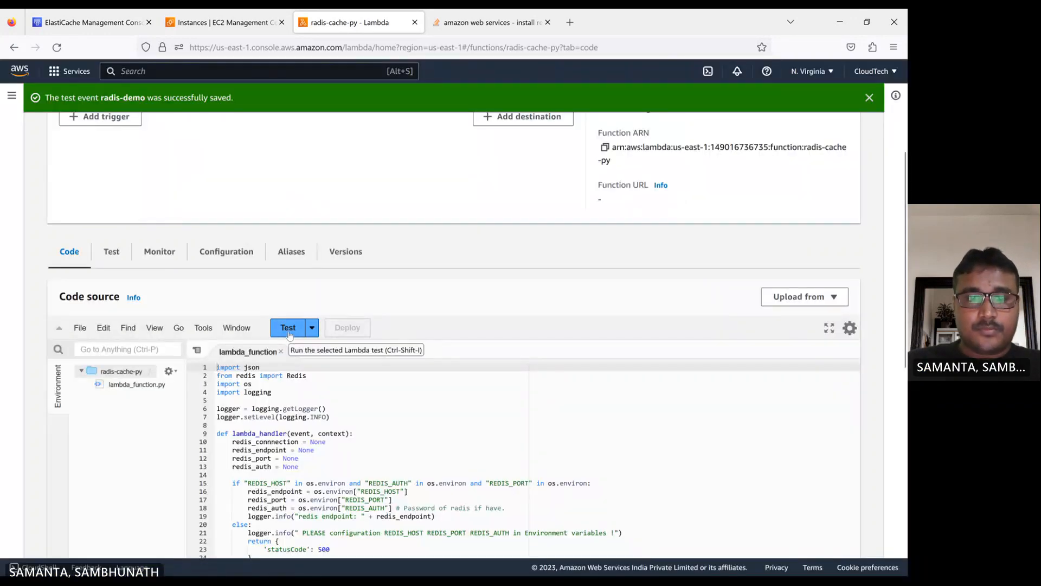
# - Run the radis-demo test and examine the execution results and error logs
pyautogui.click(288, 328)
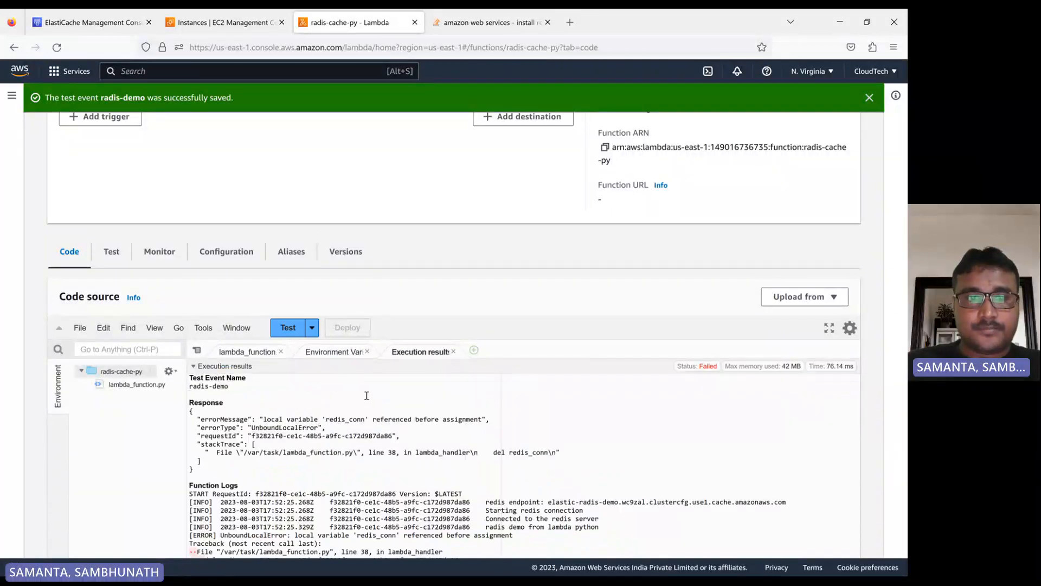
pyautogui.scroll(-2, 367, 395)
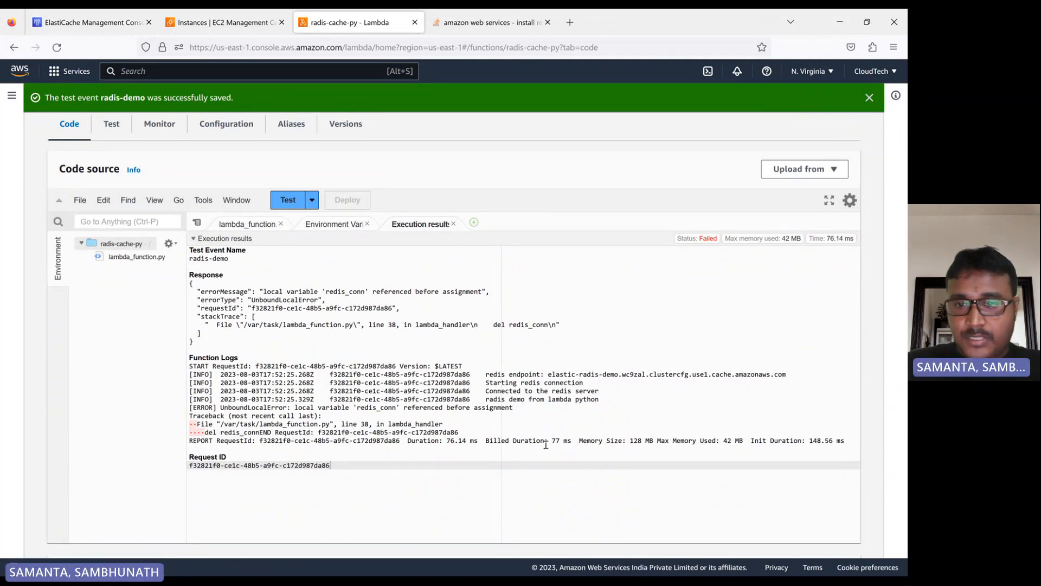
pyautogui.scroll(-1, 597, 347)
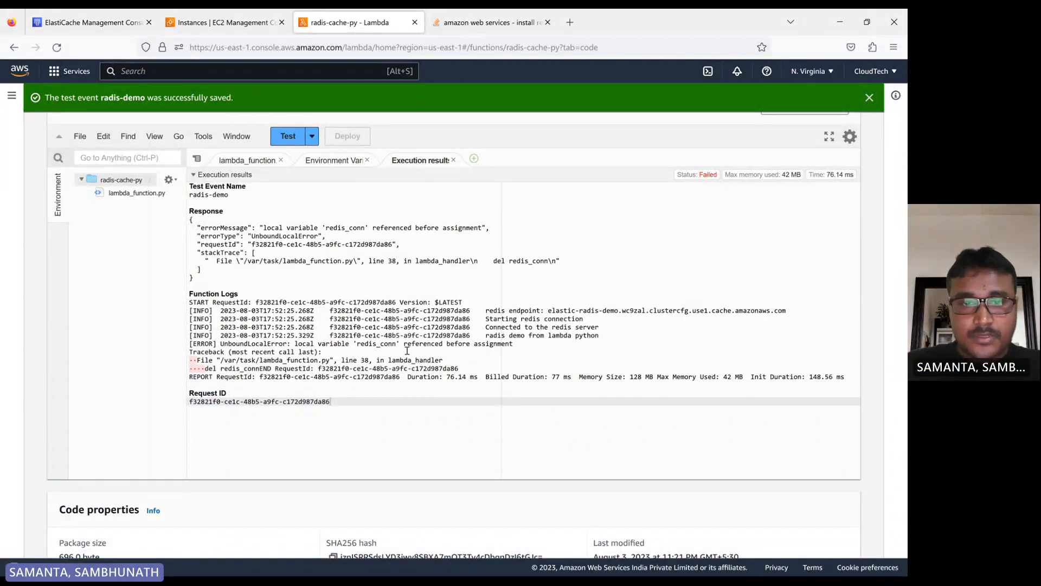
pyautogui.click(368, 345)
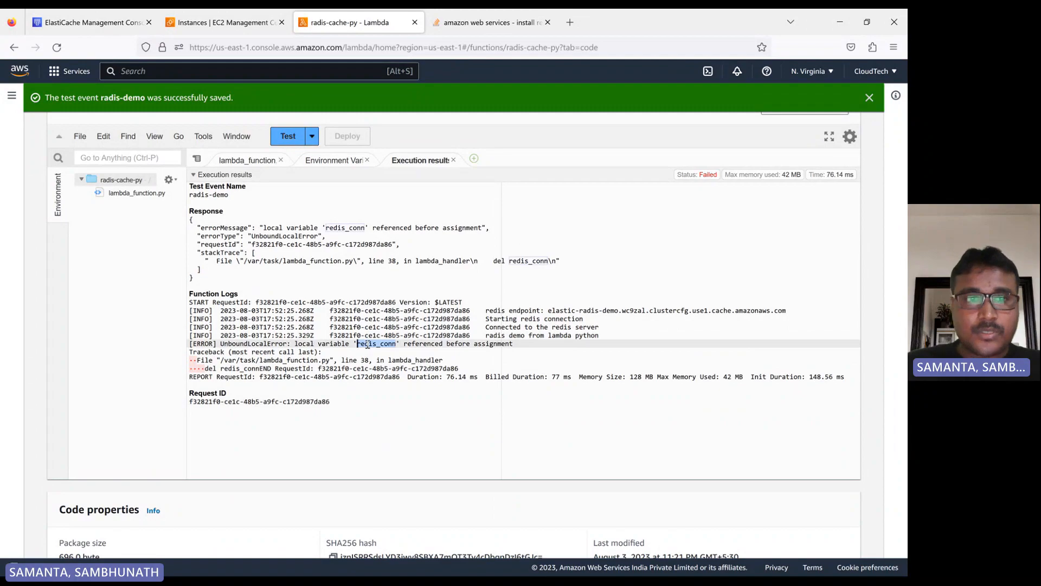
# - Compare the variable named in the error with the connection variable used in the function code
pyautogui.scroll(2, 292, 288)
pyautogui.click(248, 228)
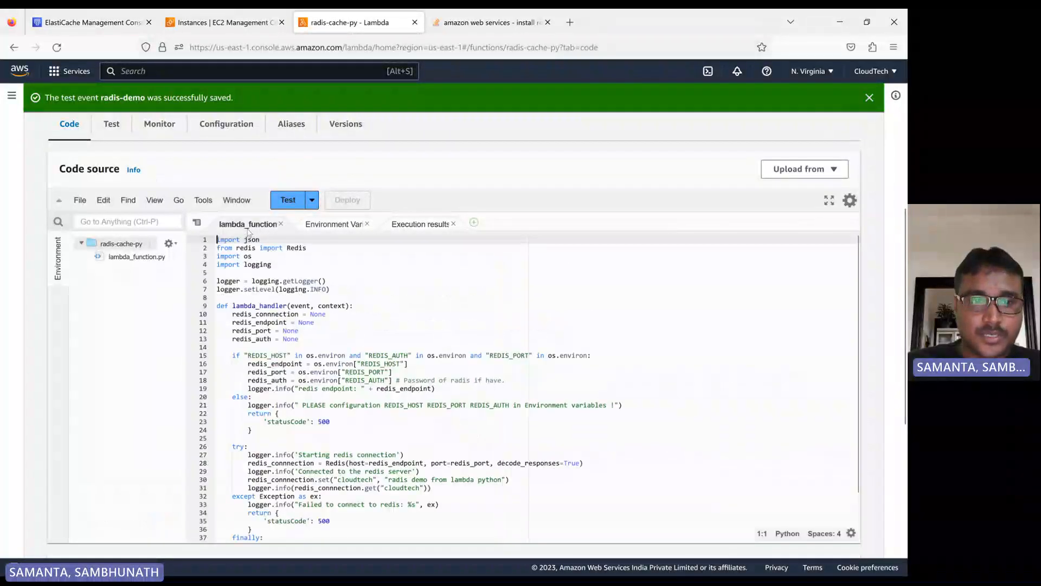
pyautogui.scroll(-3, 276, 377)
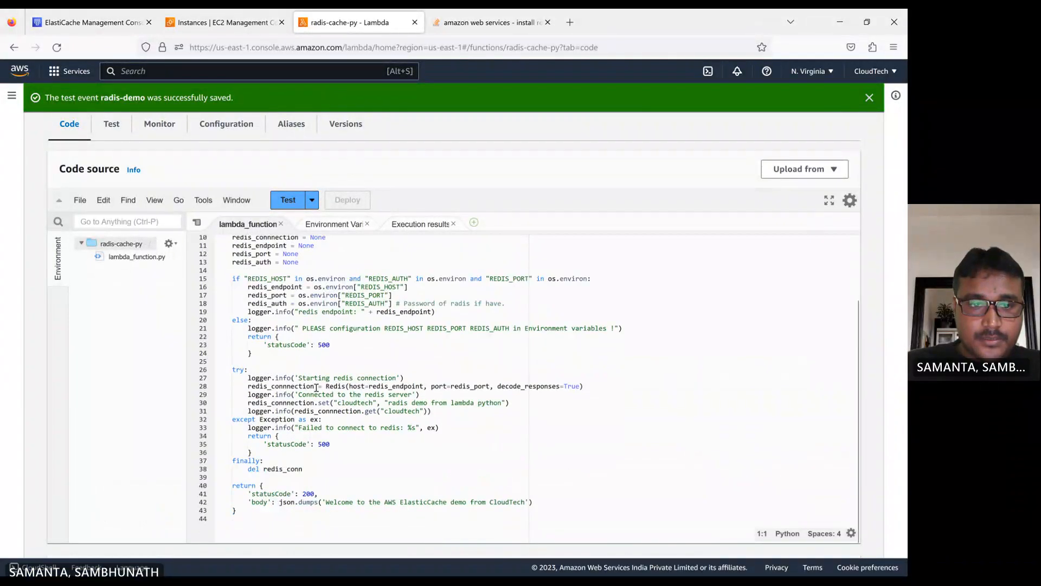
pyautogui.doubleClick(279, 385)
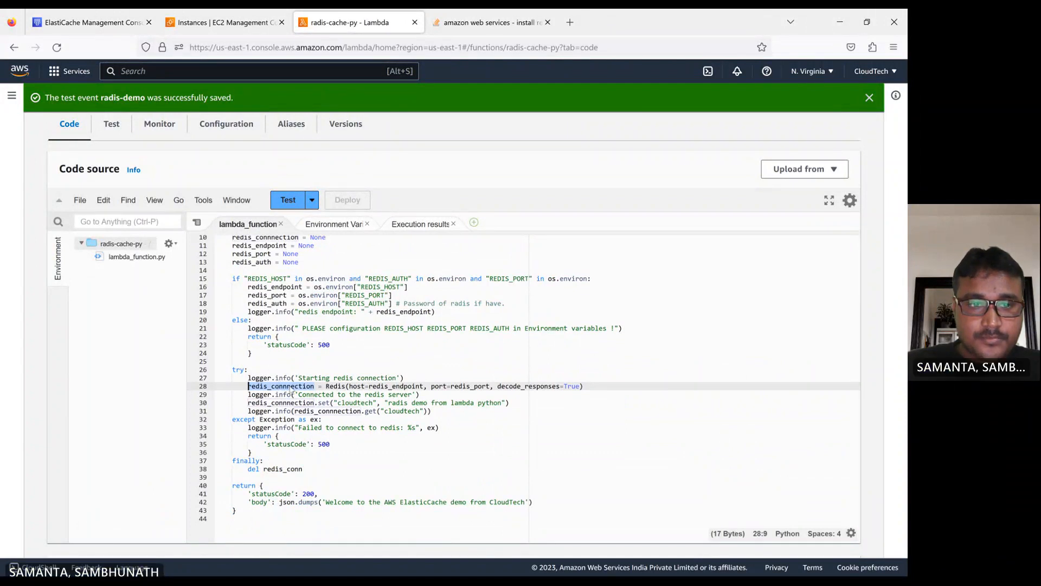
pyautogui.scroll(-3, 292, 345)
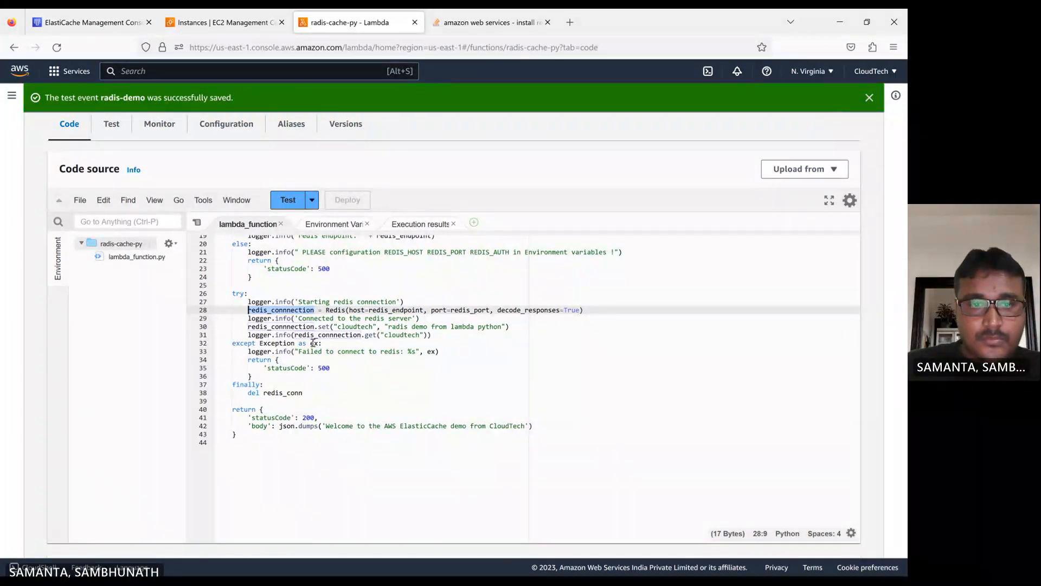
pyautogui.click(417, 224)
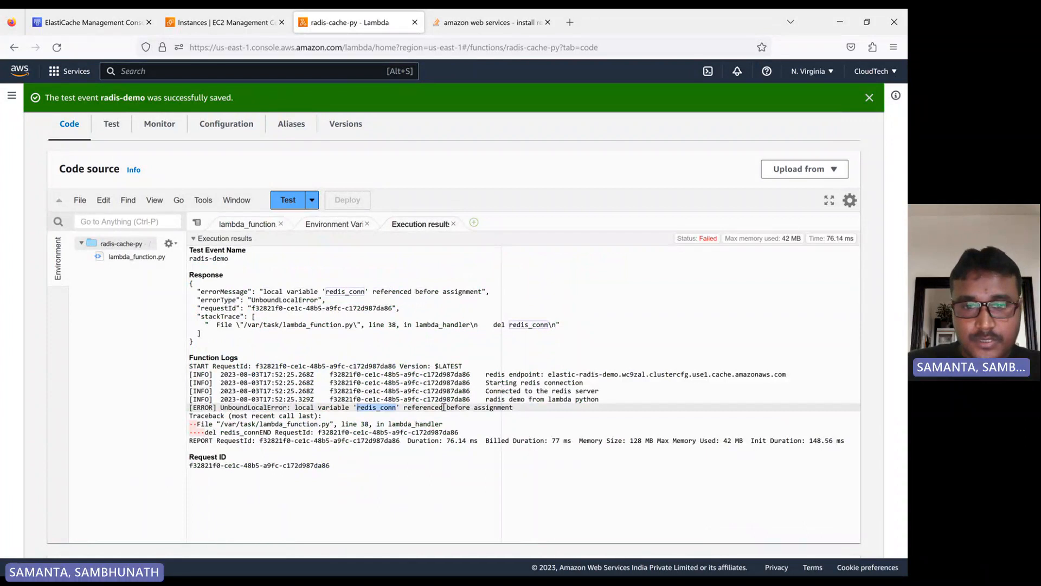
pyautogui.click(247, 224)
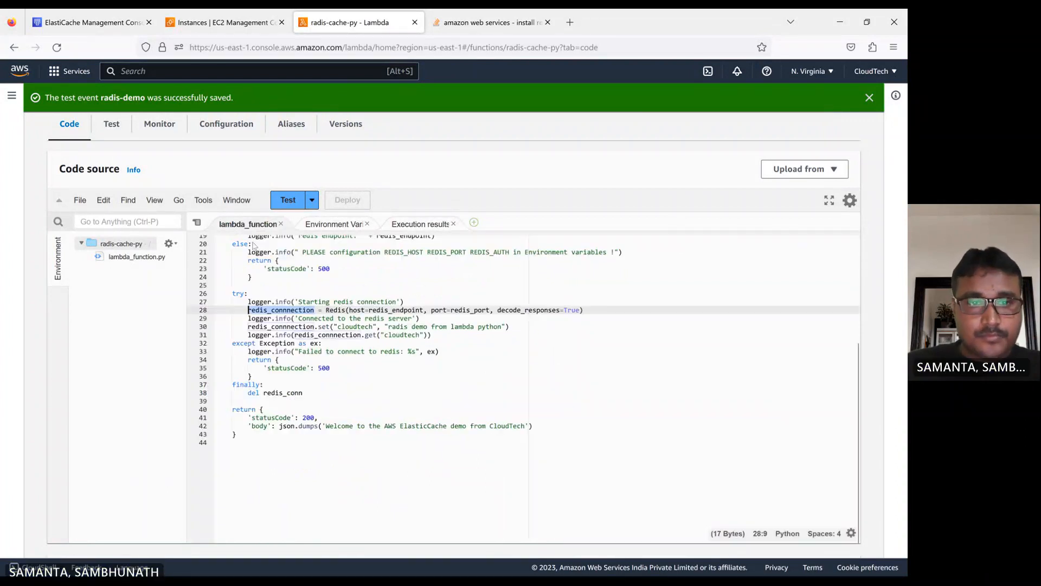
pyautogui.scroll(5, 359, 311)
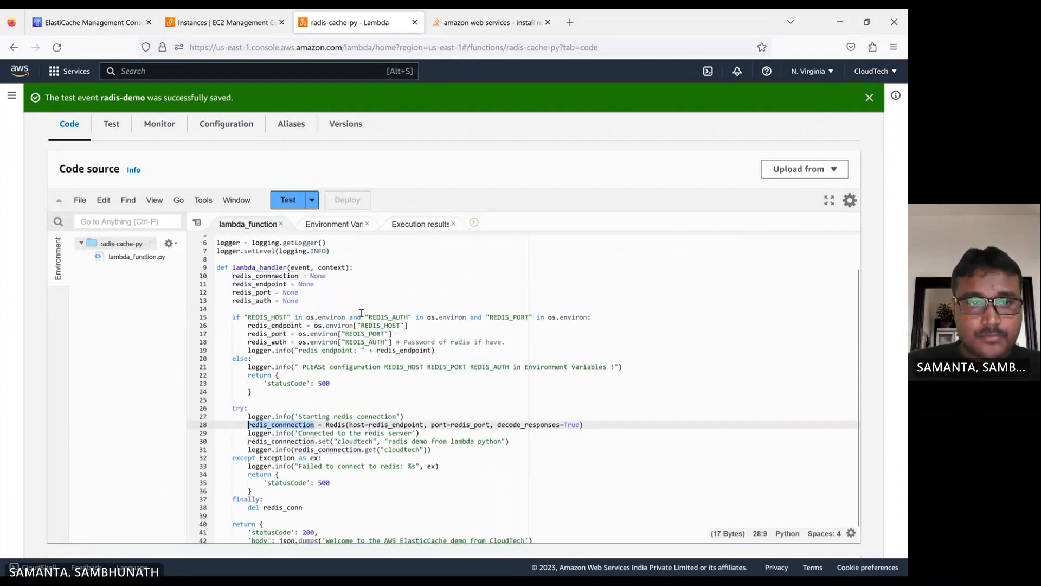
# - Search the function code for every occurrence of redis_conn
pyautogui.click(374, 292)
pyautogui.hotkey('ctrl', 'f')
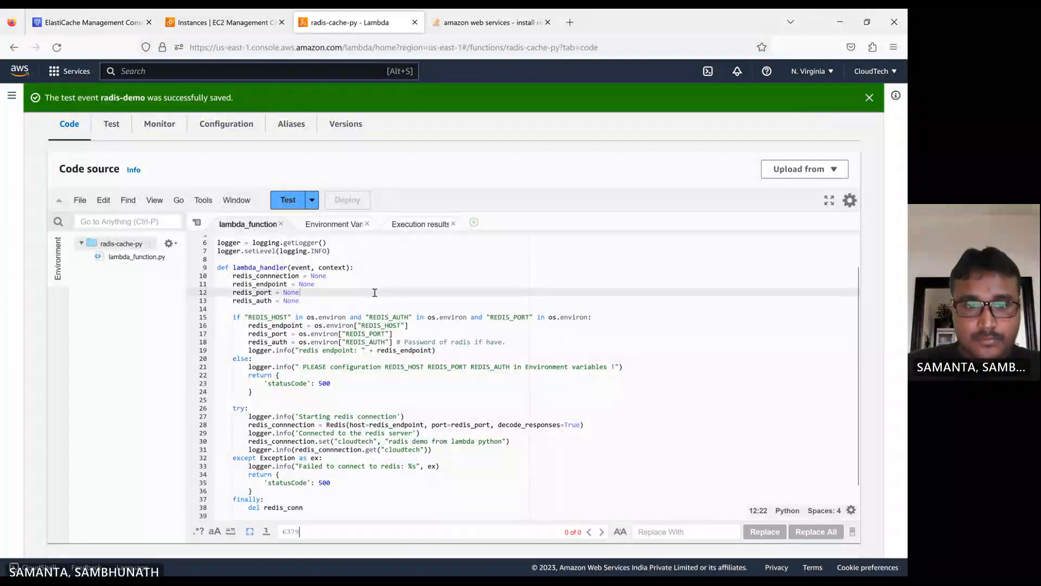
pyautogui.hotkey('ctrl', 'a')
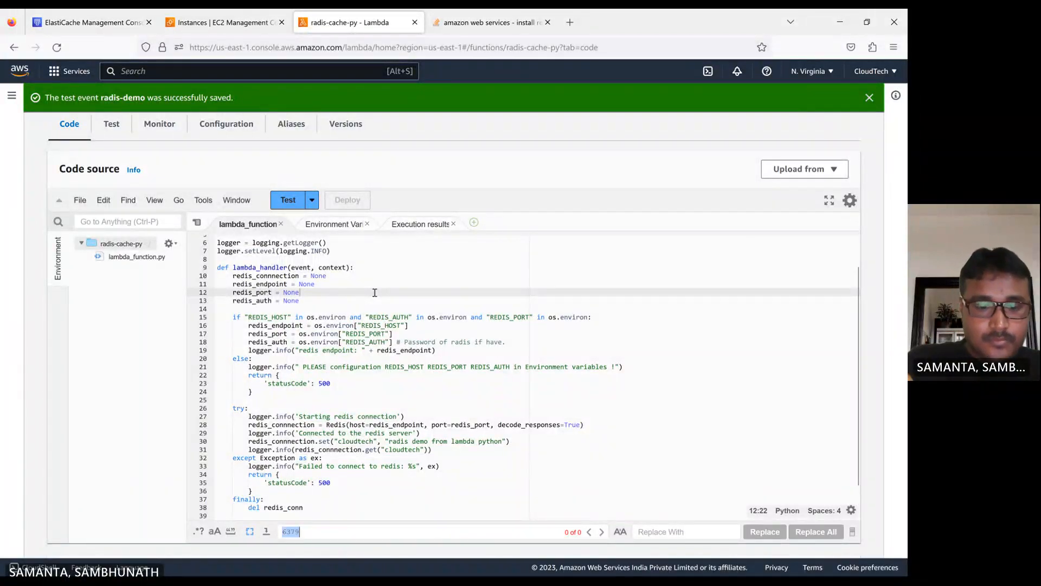
pyautogui.write('redis')
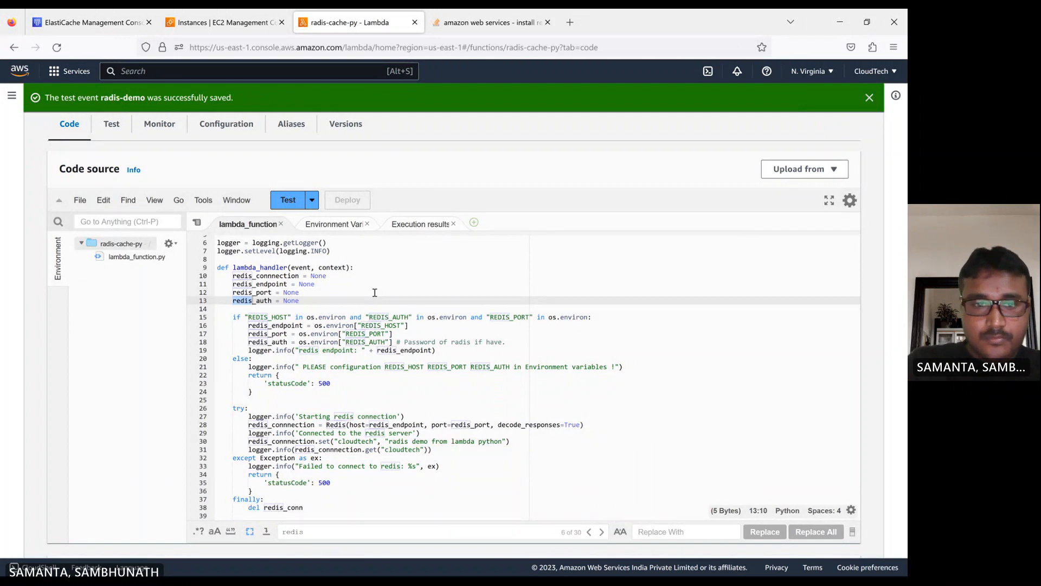
pyautogui.write('_c')
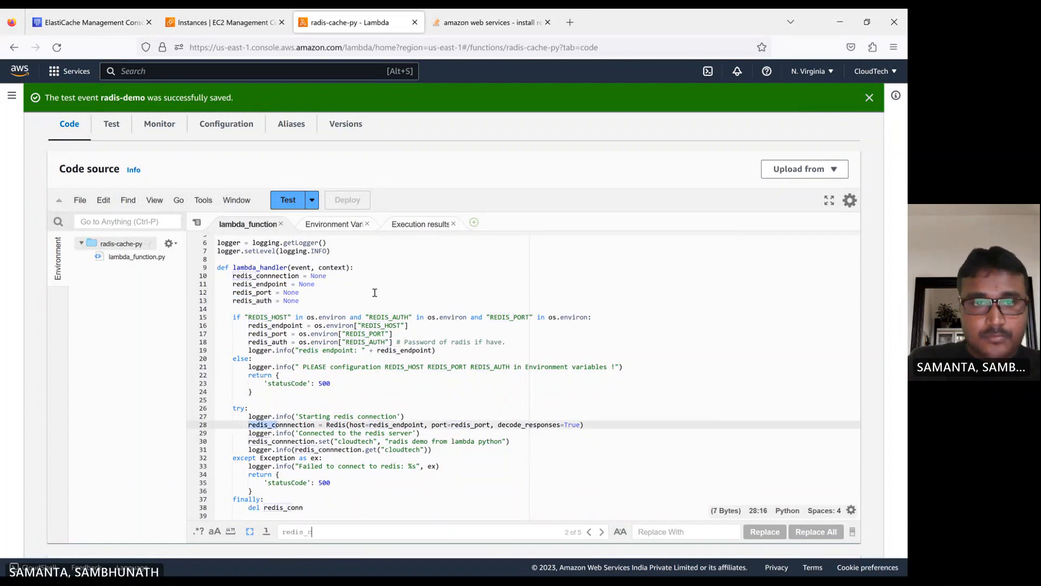
pyautogui.write('onn')
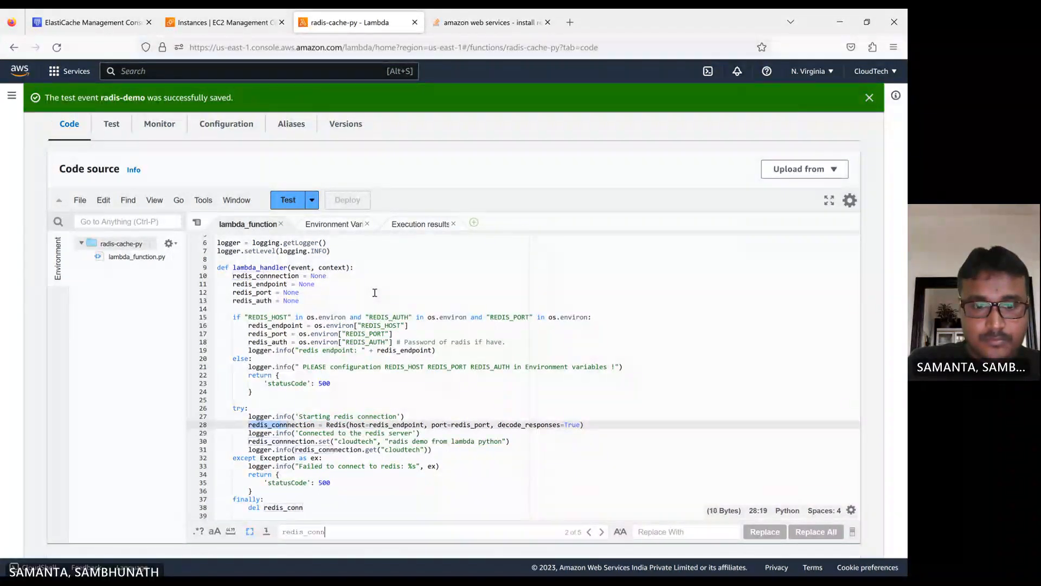
pyautogui.press('Return')
pyautogui.press('Return')
pyautogui.press('Return')
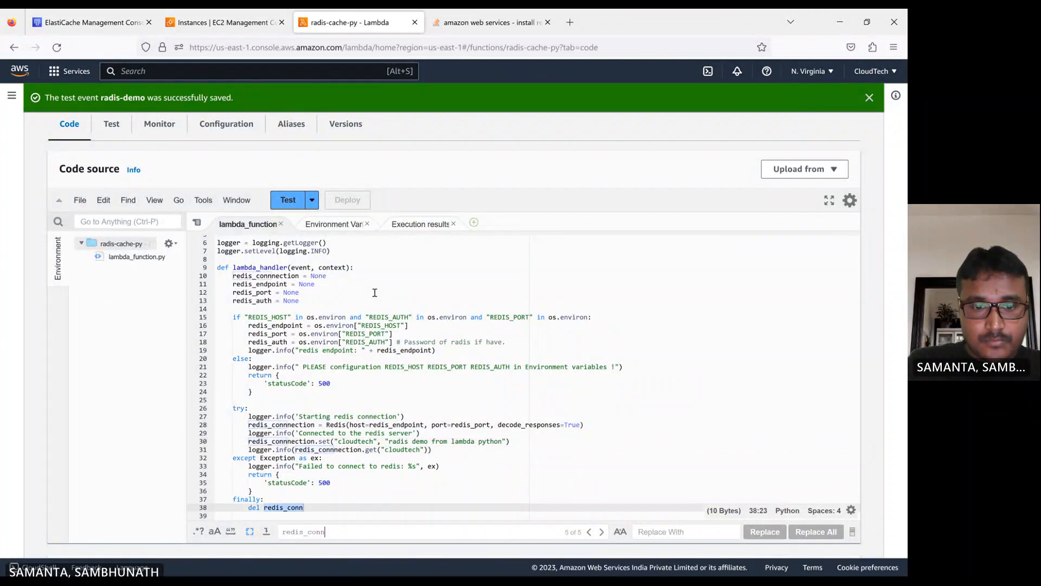
pyautogui.scroll(-5, 390, 324)
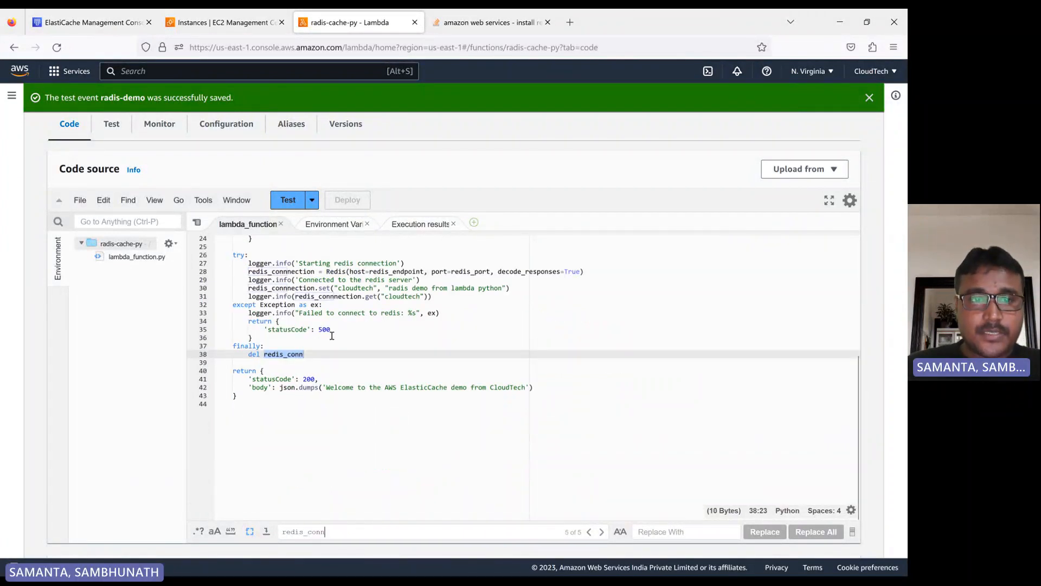
# - Replace redis_conn in the finally block's del statement with redis_connnection and deploy the function
pyautogui.doubleClick(283, 279)
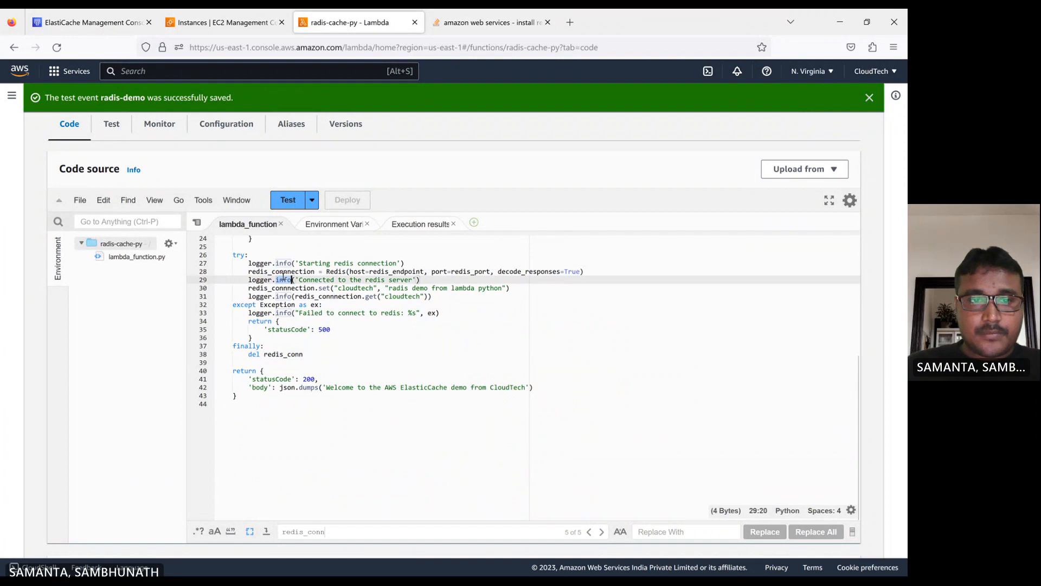
pyautogui.doubleClick(277, 271)
pyautogui.hotkey('ctrl', 'c')
pyautogui.click(280, 354)
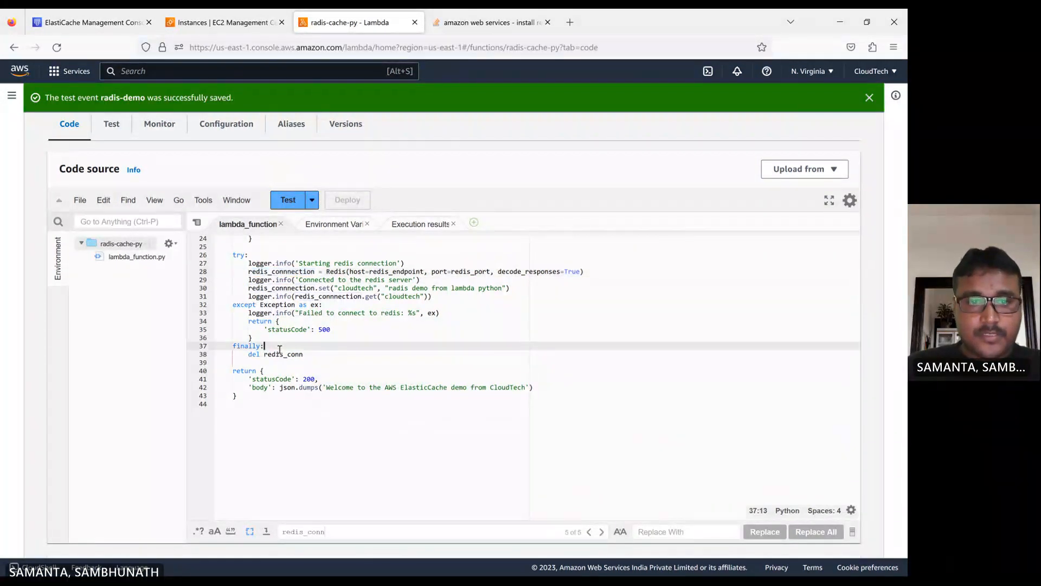
pyautogui.doubleClick(282, 355)
pyautogui.hotkey('ctrl', 'v')
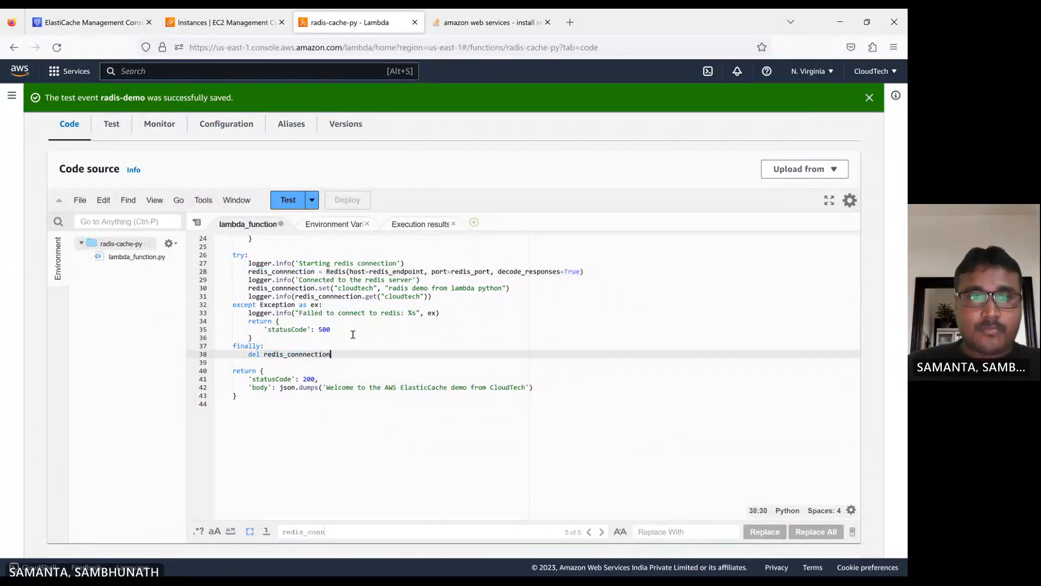
pyautogui.hotkey('ctrl', 's')
pyautogui.click(345, 207)
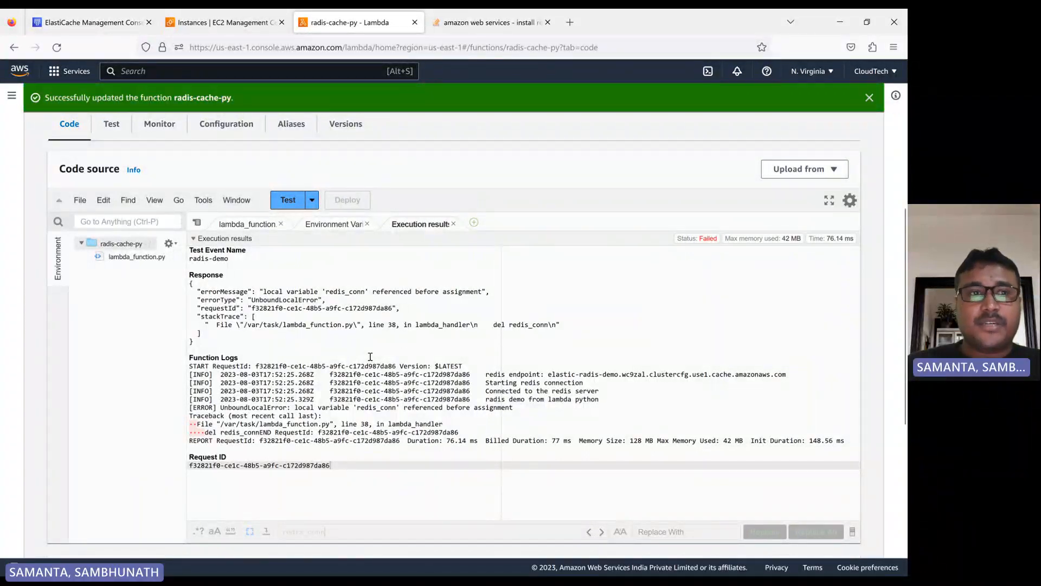
# - Run the radis-demo test again and review its response, function logs and the cloudtech key set in the code
pyautogui.click(288, 201)
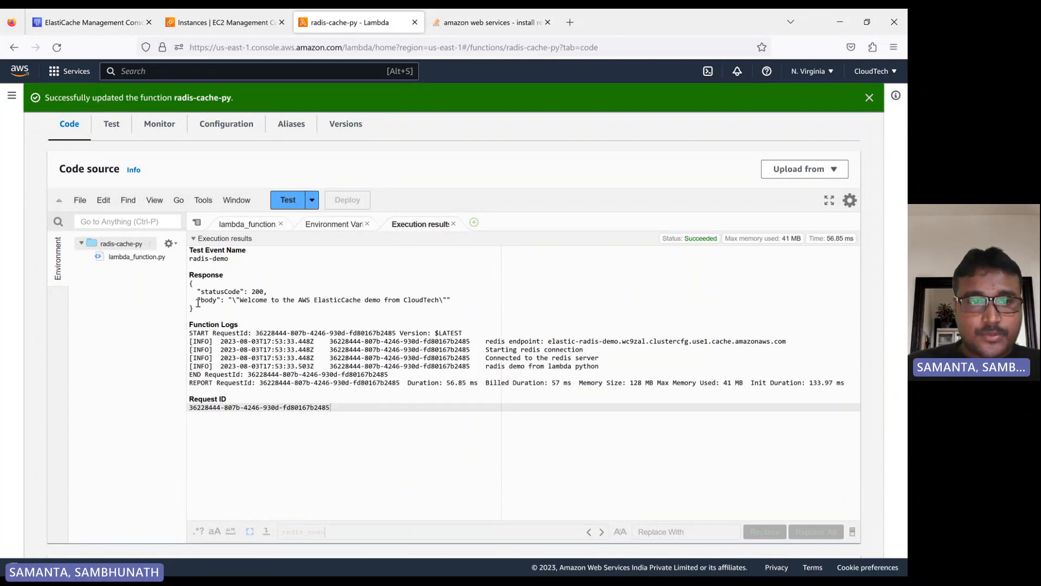
pyautogui.moveTo(190, 283); pyautogui.dragTo(302, 308)
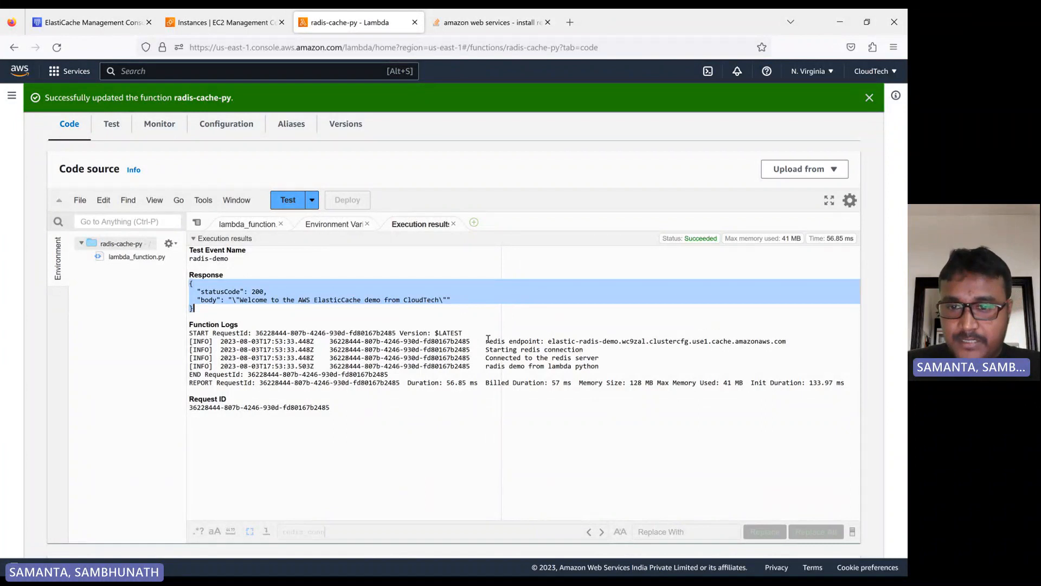
pyautogui.moveTo(487, 341); pyautogui.dragTo(787, 341)
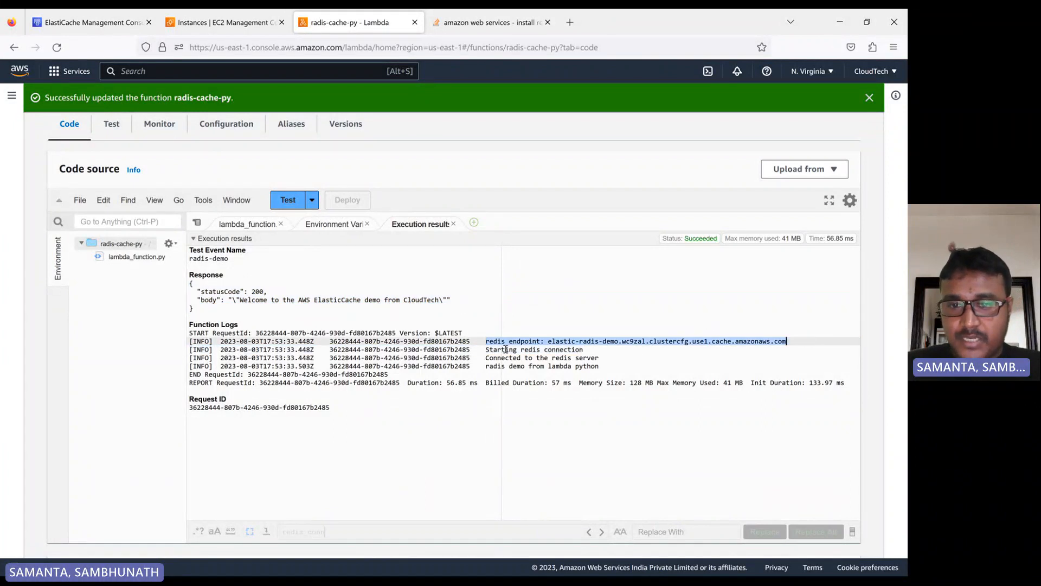
pyautogui.moveTo(584, 350); pyautogui.dragTo(601, 366)
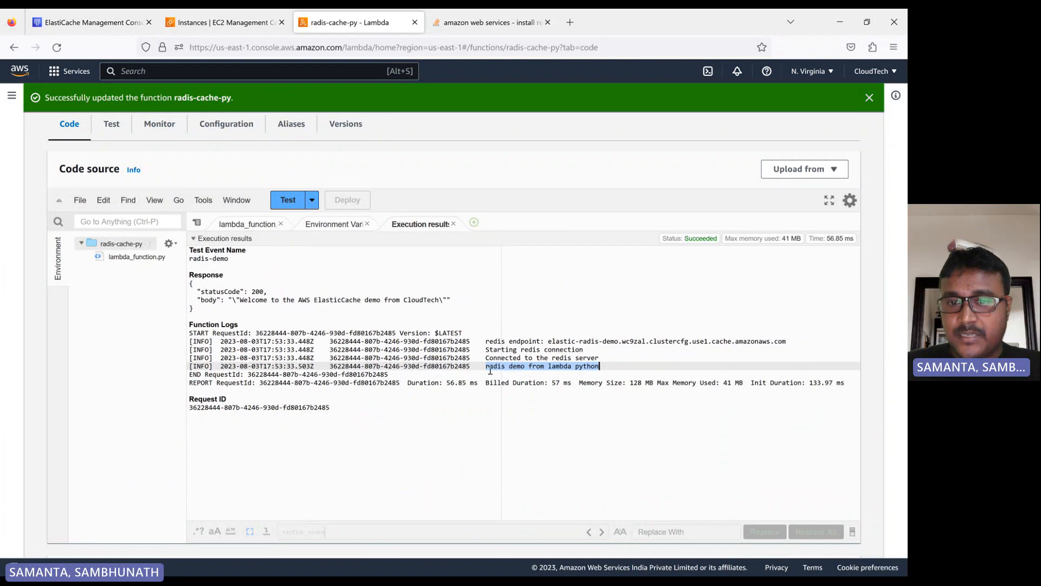
pyautogui.click(219, 225)
pyautogui.scroll(2, 368, 367)
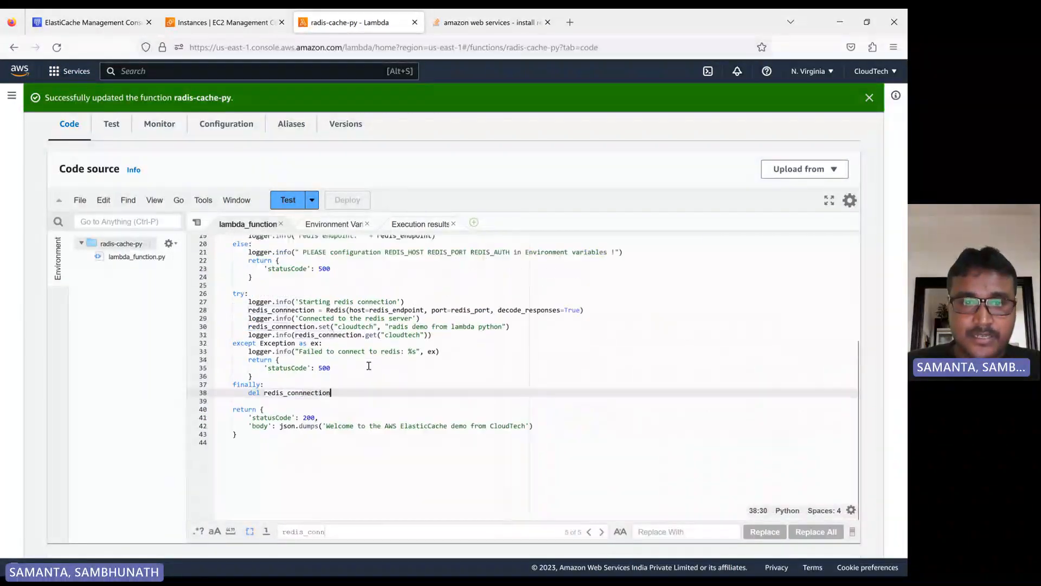
pyautogui.doubleClick(352, 326)
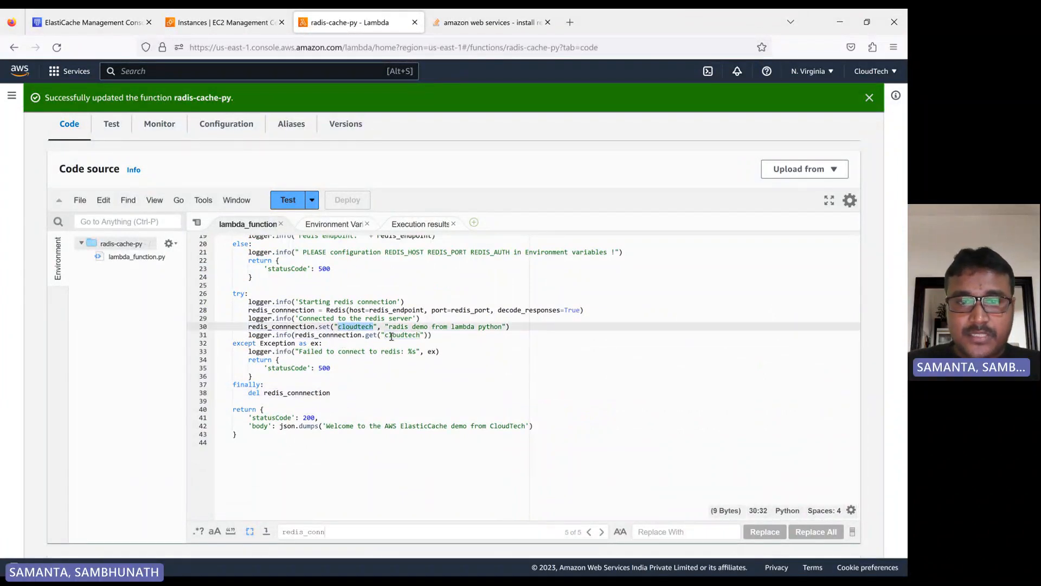
pyautogui.click(420, 224)
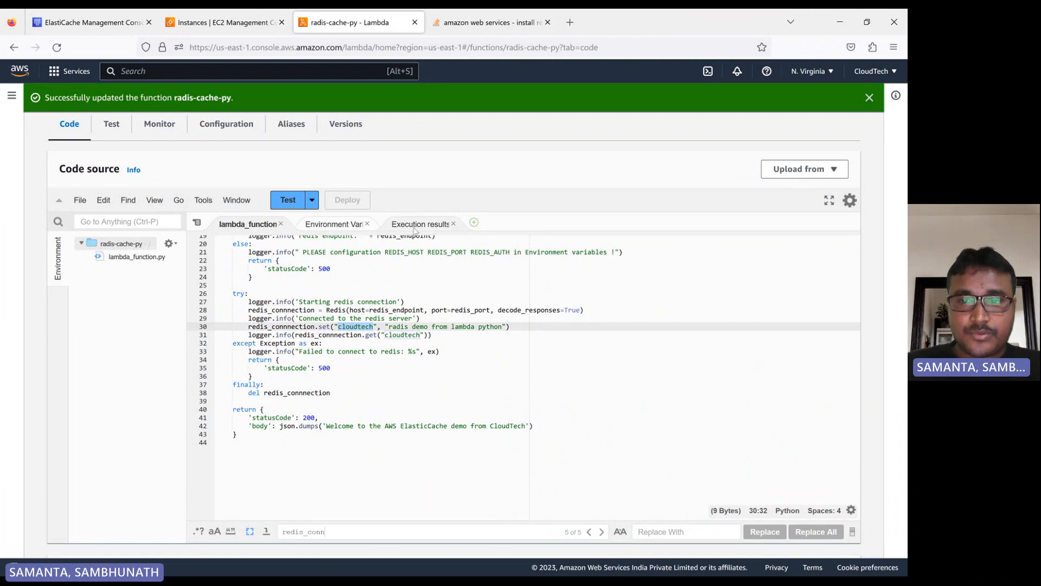
pyautogui.click(246, 224)
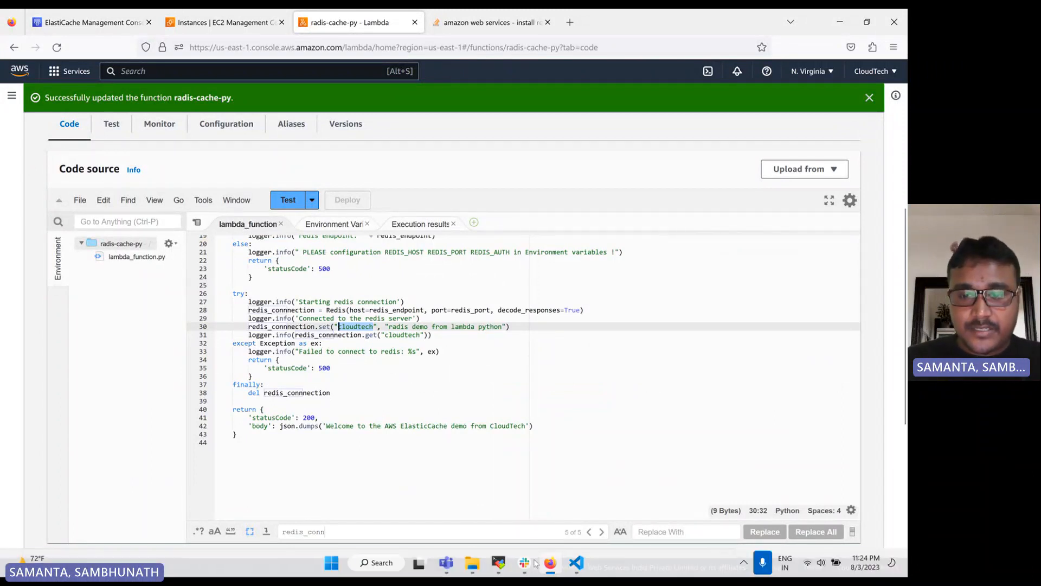
# - Try running telnet in the EC2 instance's terminal session
pyautogui.click(498, 565)
pyautogui.write('t')
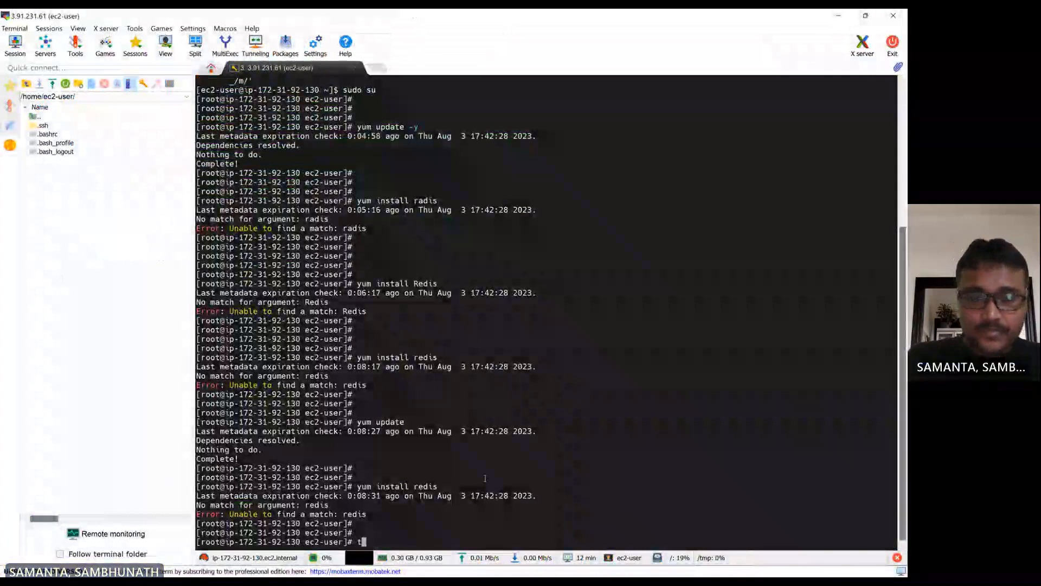
pyautogui.write('elnet')
pyautogui.press('Return')
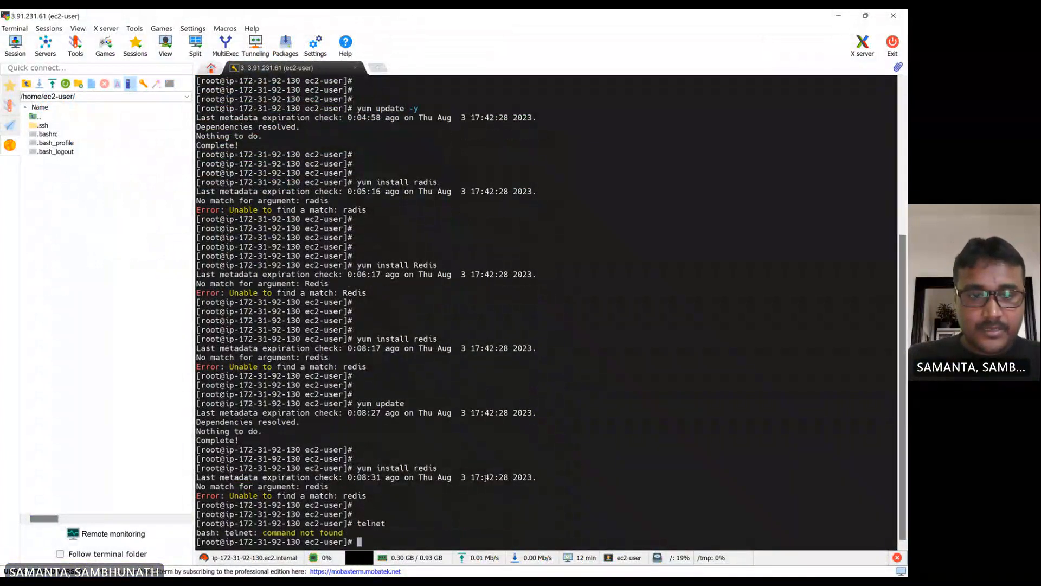
# - Install the telnet package with yum, confirming the installation
pyautogui.press('Return')
pyautogui.press('Return')
pyautogui.press('Return')
pyautogui.press('Return')
pyautogui.write('y')
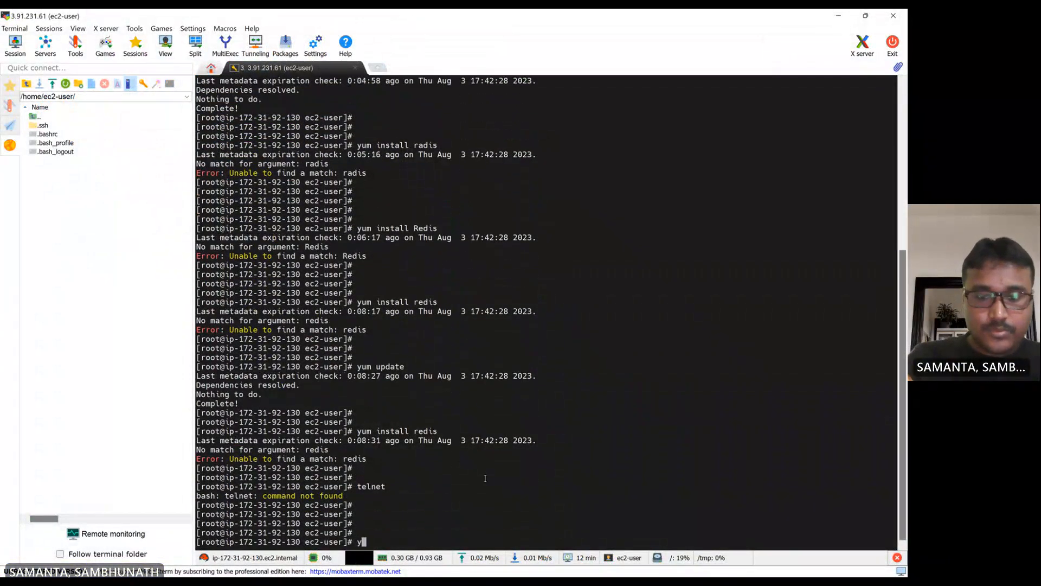
pyautogui.write('um insta')
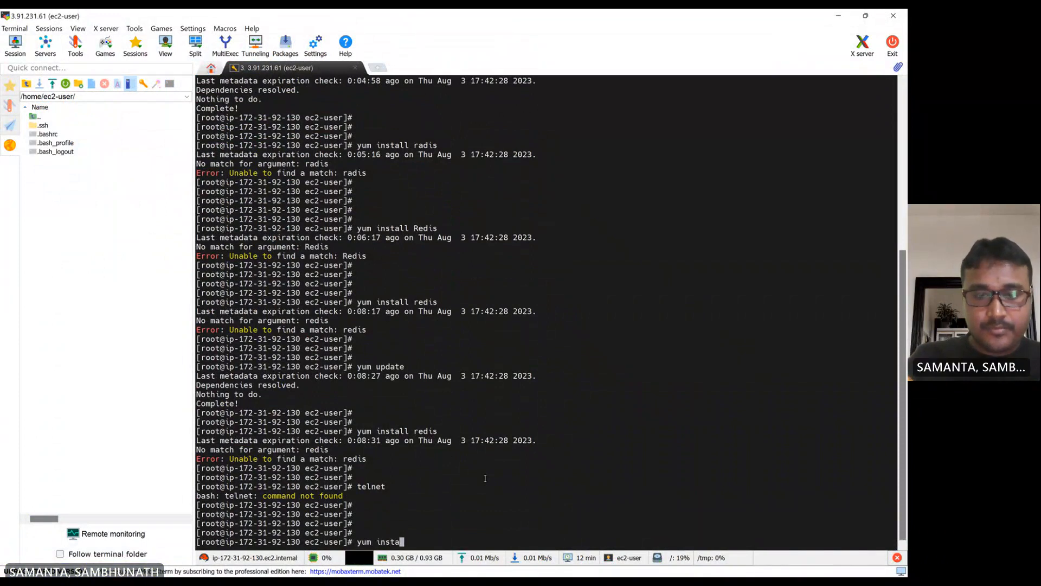
pyautogui.write('ll tel')
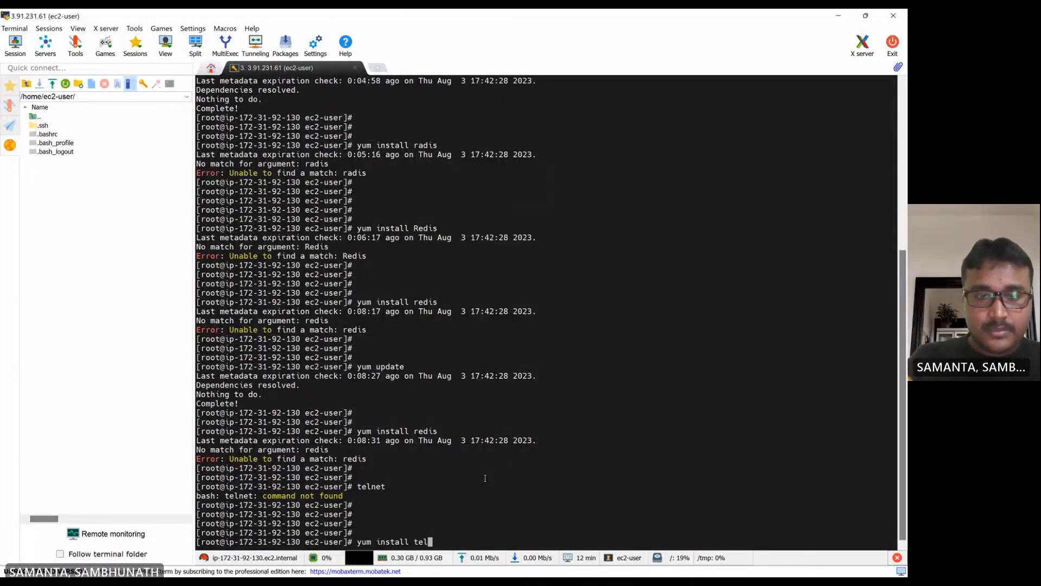
pyautogui.write('net')
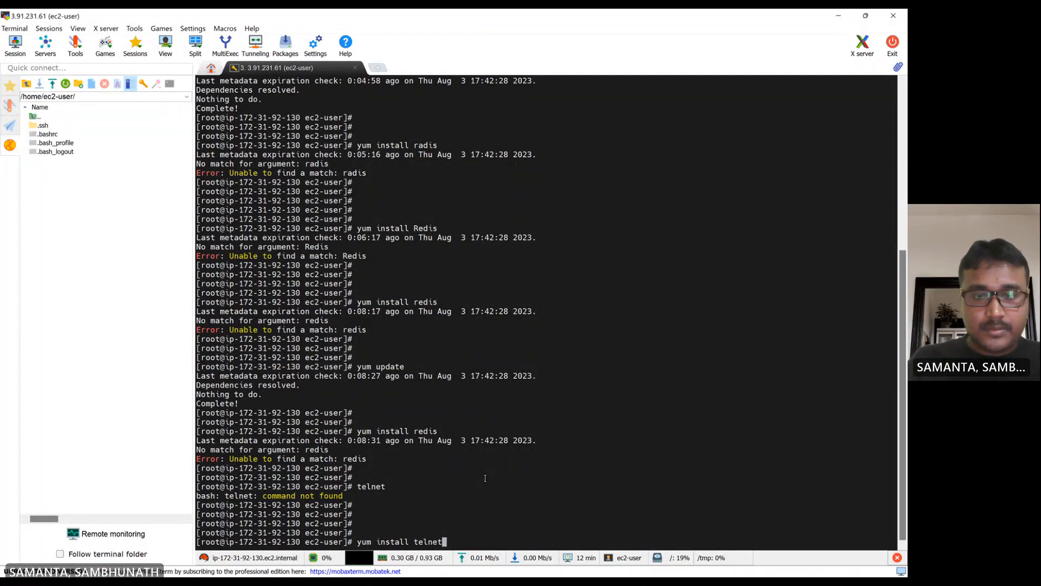
pyautogui.press('Return')
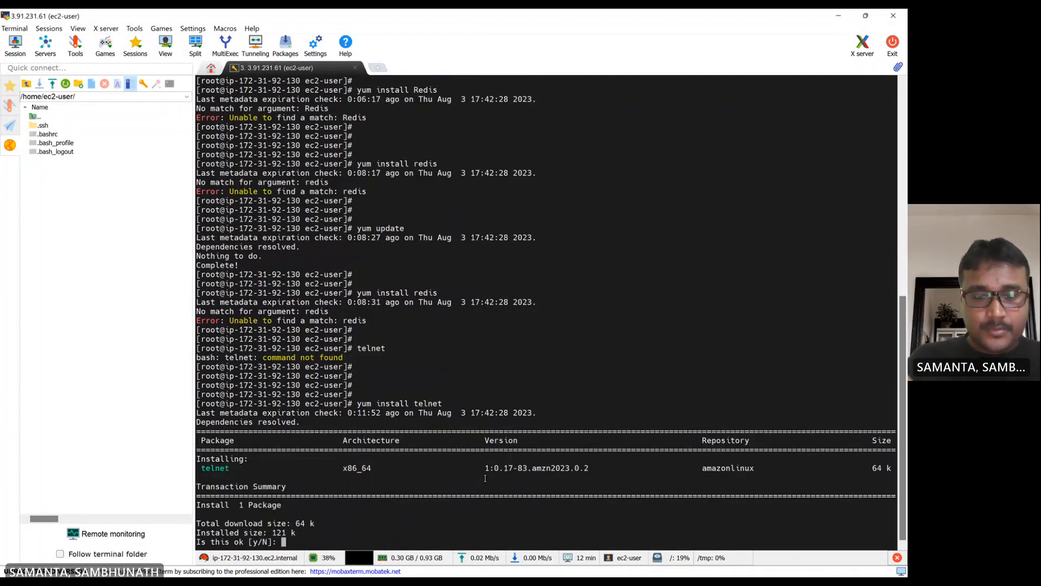
pyautogui.write('y')
pyautogui.press('Return')
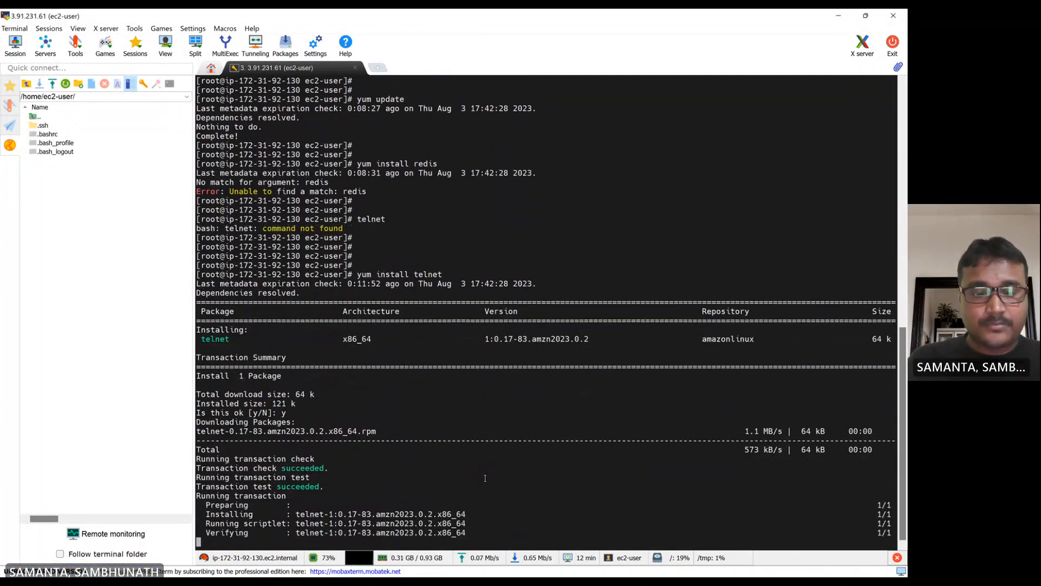
pyautogui.press('Return')
pyautogui.press('Return')
pyautogui.press('Return')
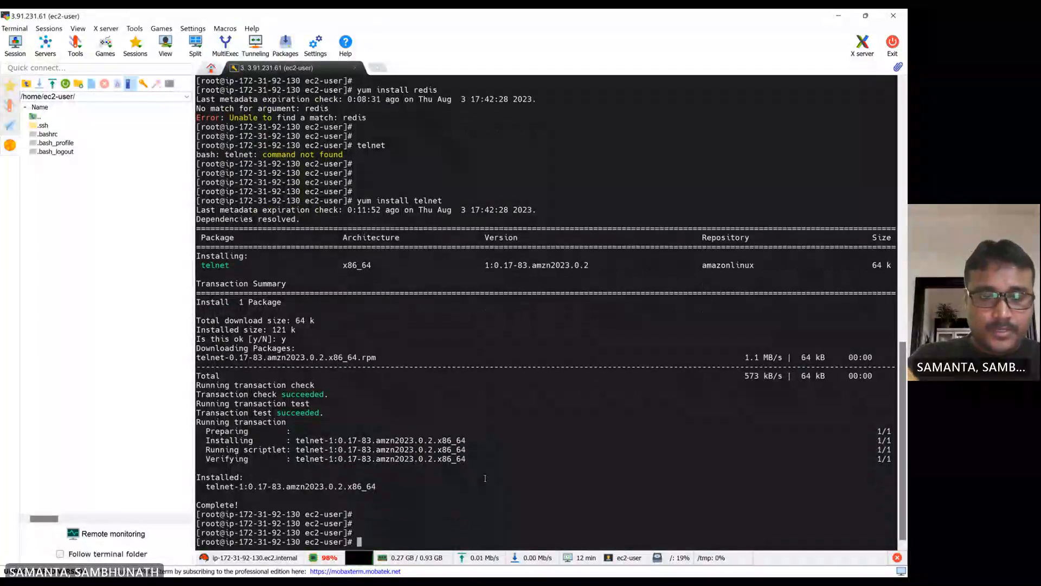
# - Start a telnet command and copy the Redis cluster's configuration endpoint from the ElastiCache console
pyautogui.write('telnet')
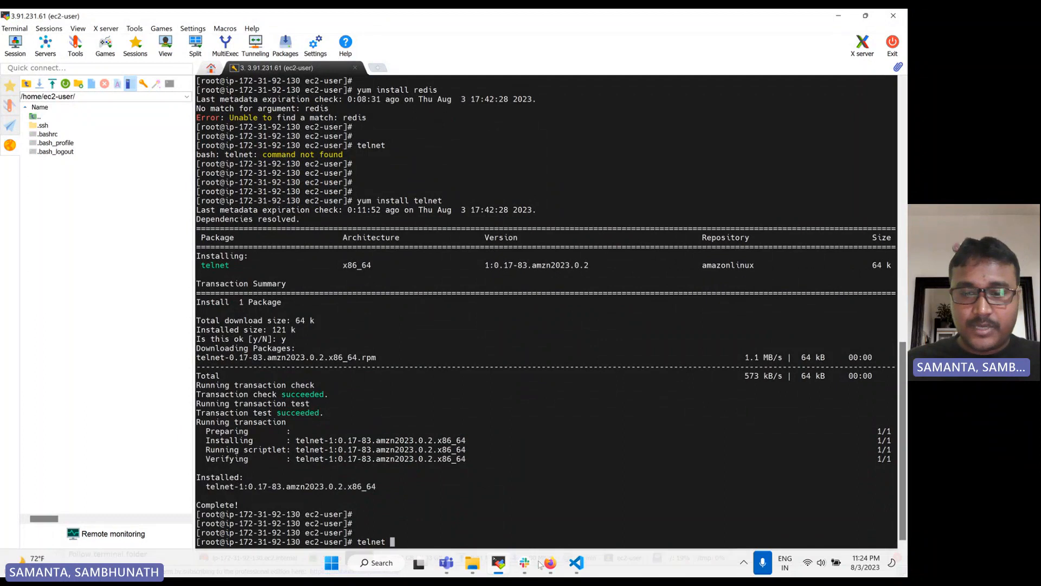
pyautogui.click(548, 564)
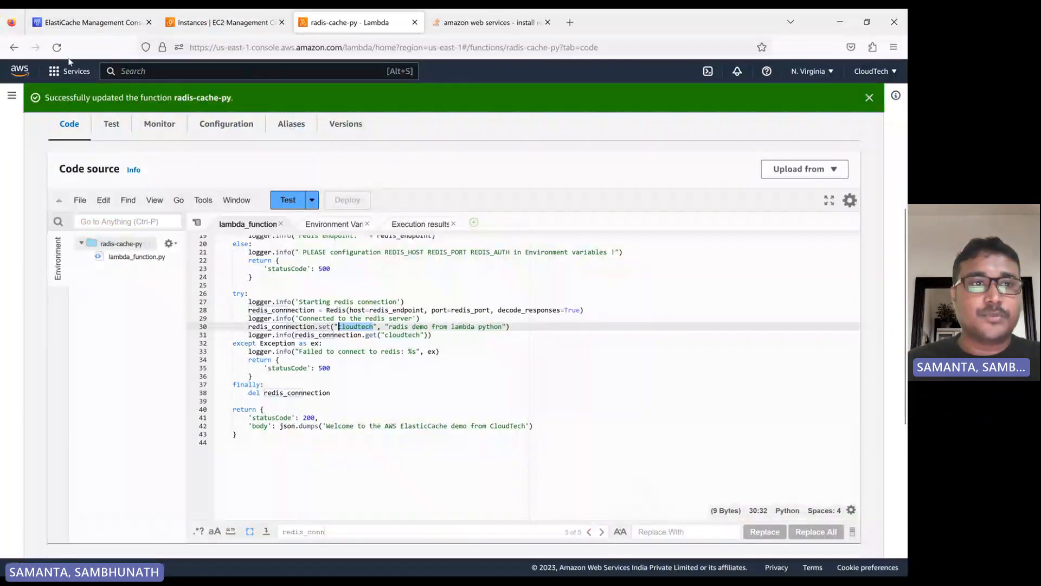
pyautogui.click(96, 23)
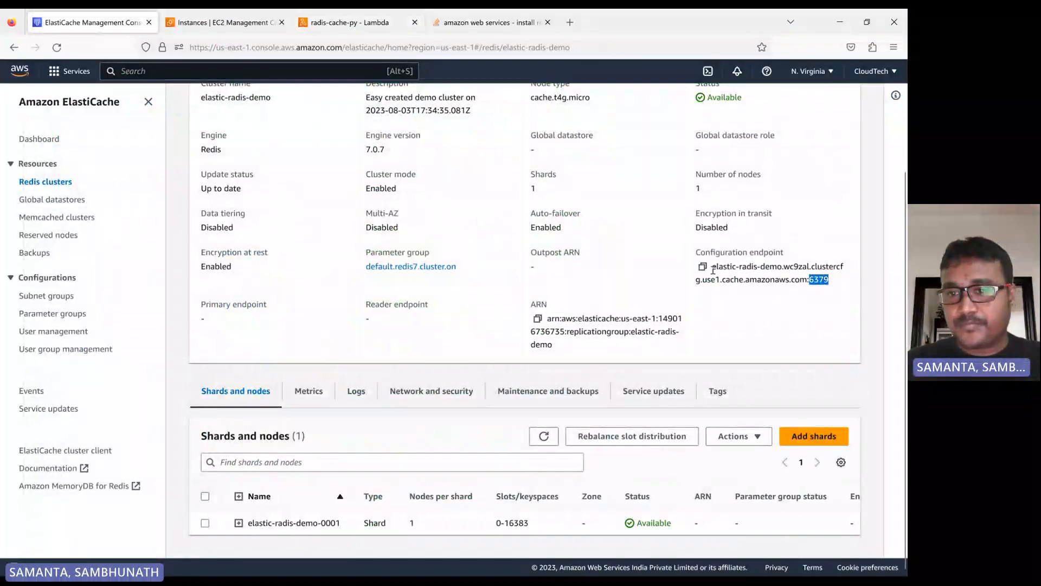
pyautogui.moveTo(713, 267); pyautogui.dragTo(806, 283)
pyautogui.rightClick(798, 281)
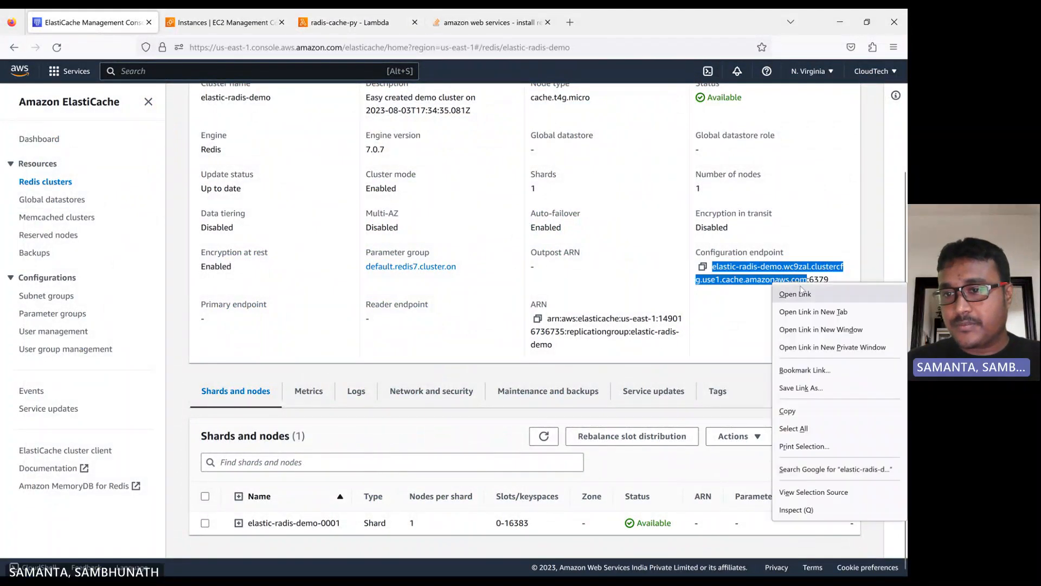
pyautogui.click(802, 411)
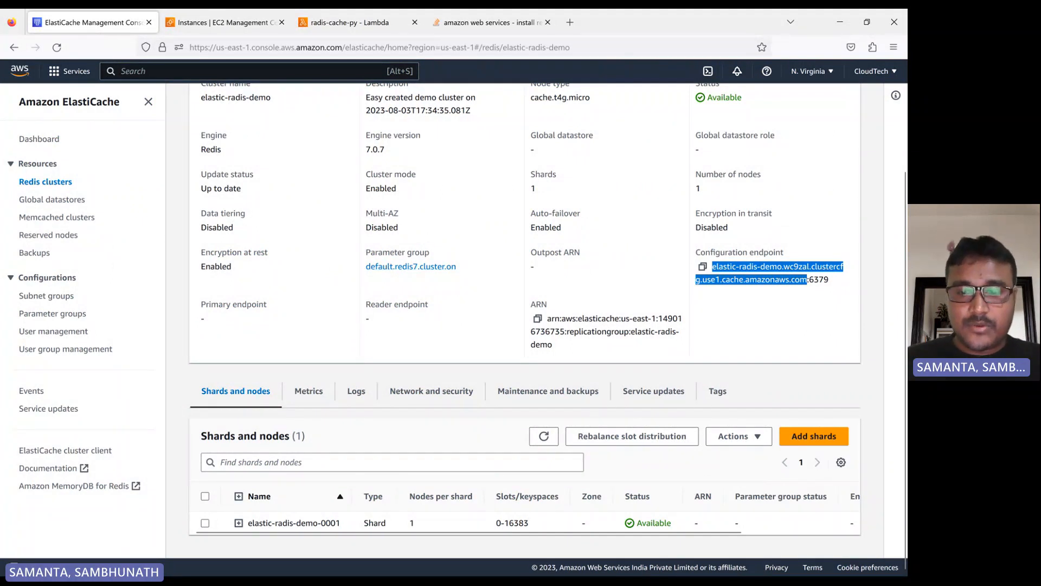
pyautogui.moveTo(510, 568)
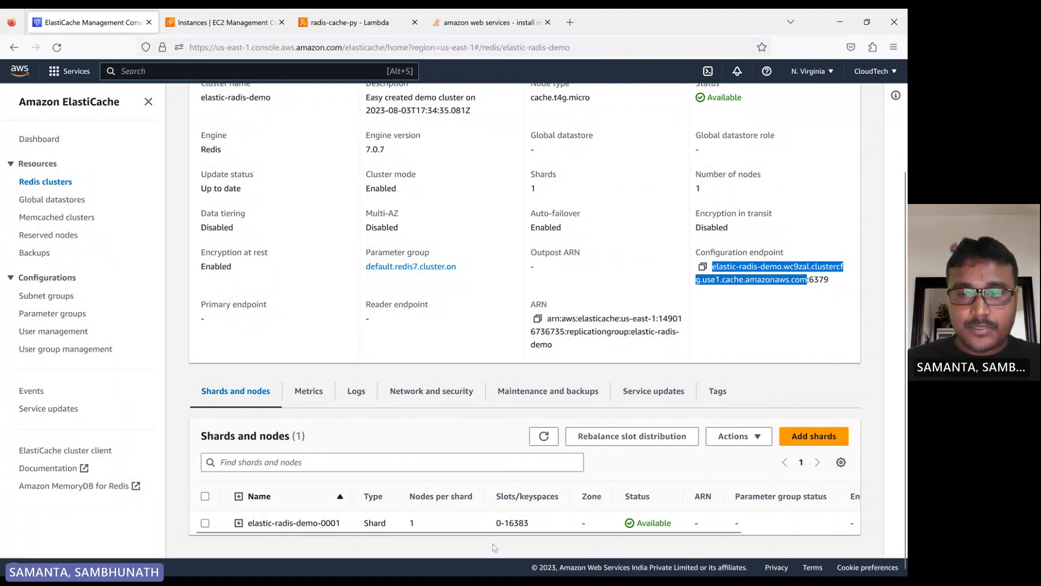
pyautogui.click(703, 266)
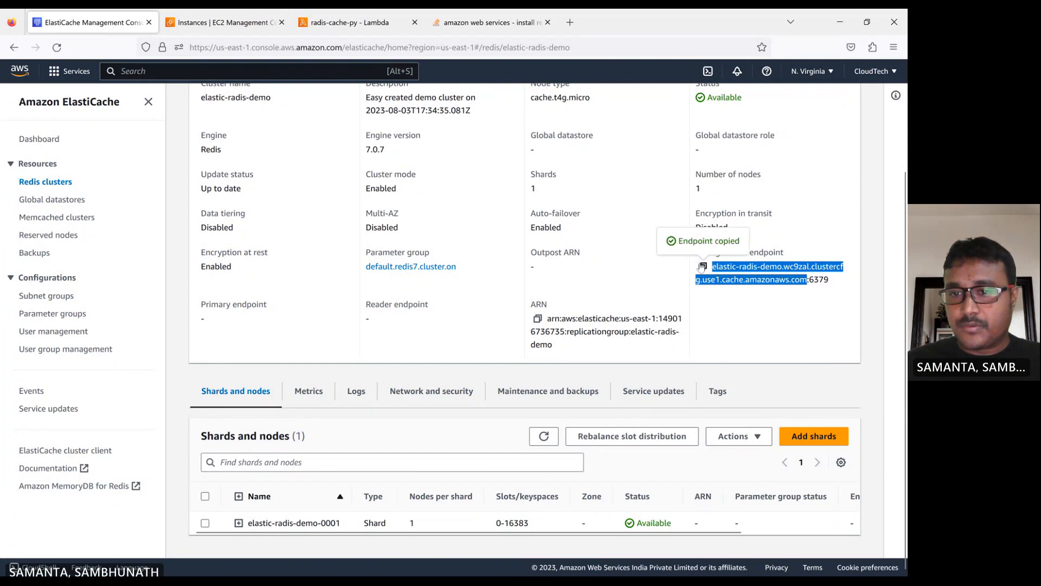
# - Connect with telnet to the pasted Redis configuration endpoint on port 6379 from the EC2 terminal
pyautogui.click(499, 562)
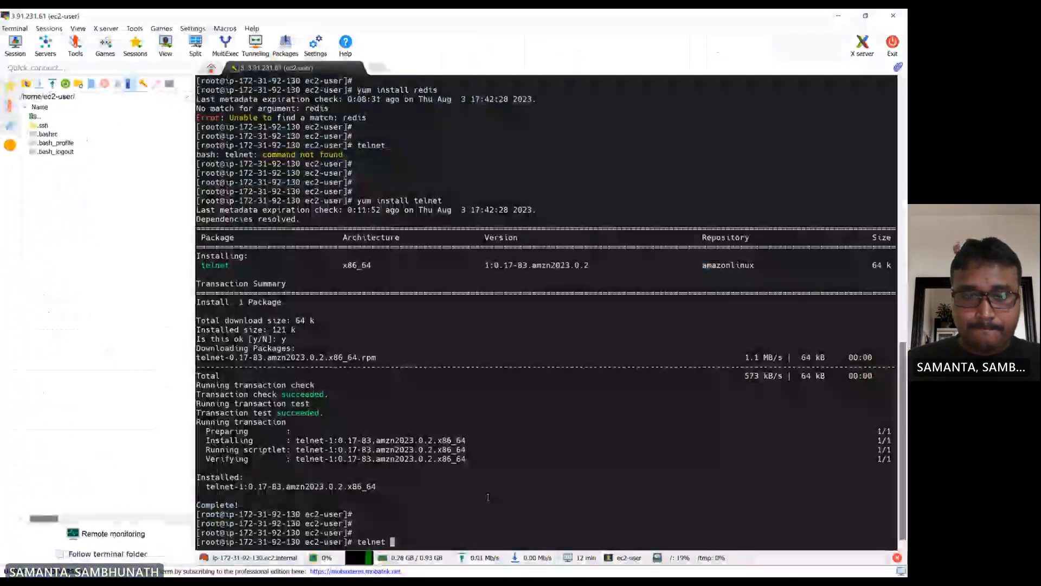
pyautogui.rightClick(489, 497)
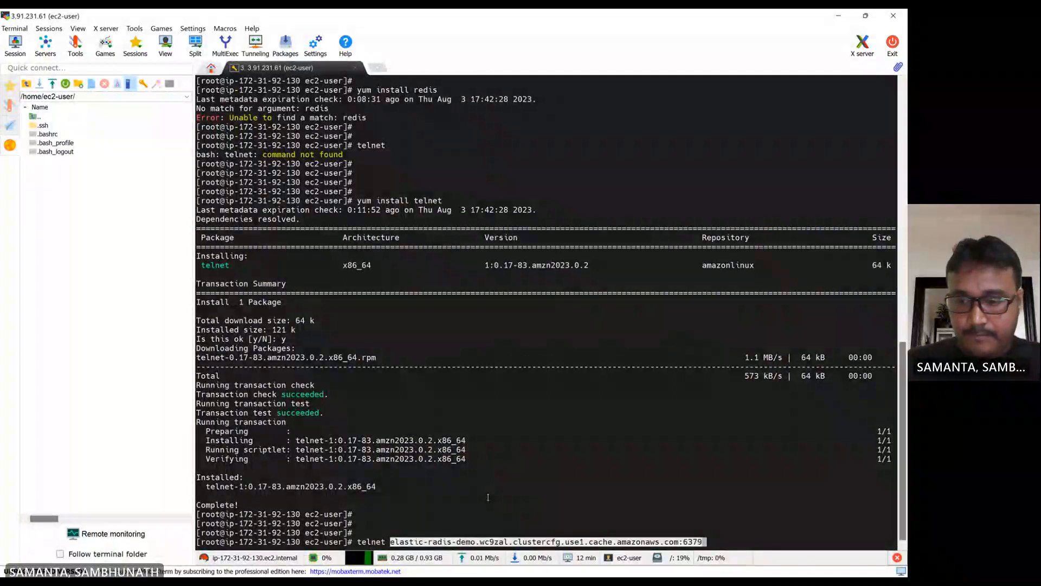
pyautogui.press('Left')
pyautogui.press('Left')
pyautogui.press('Left')
pyautogui.press('Left')
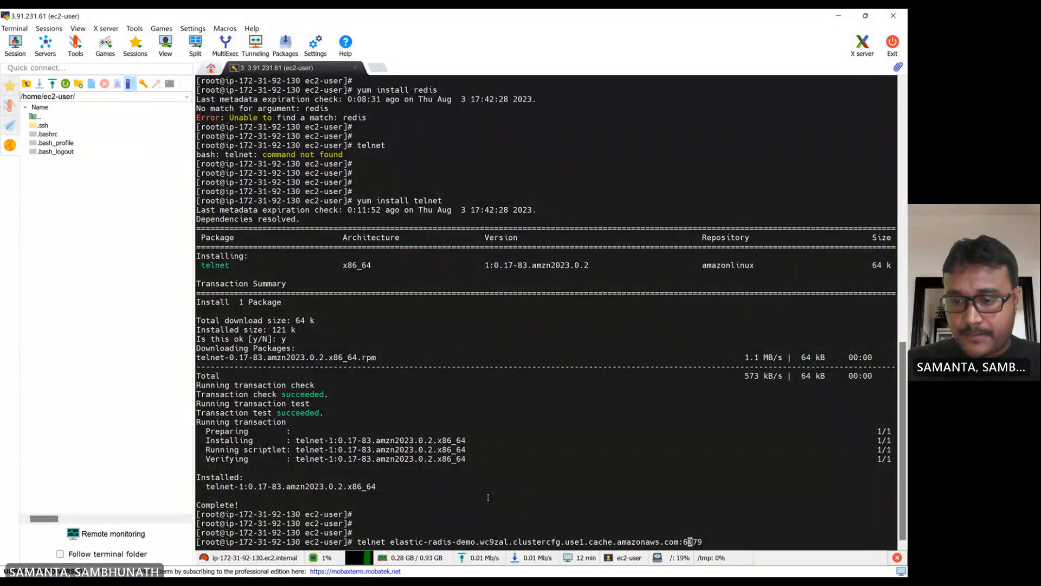
pyautogui.press('BackSpace')
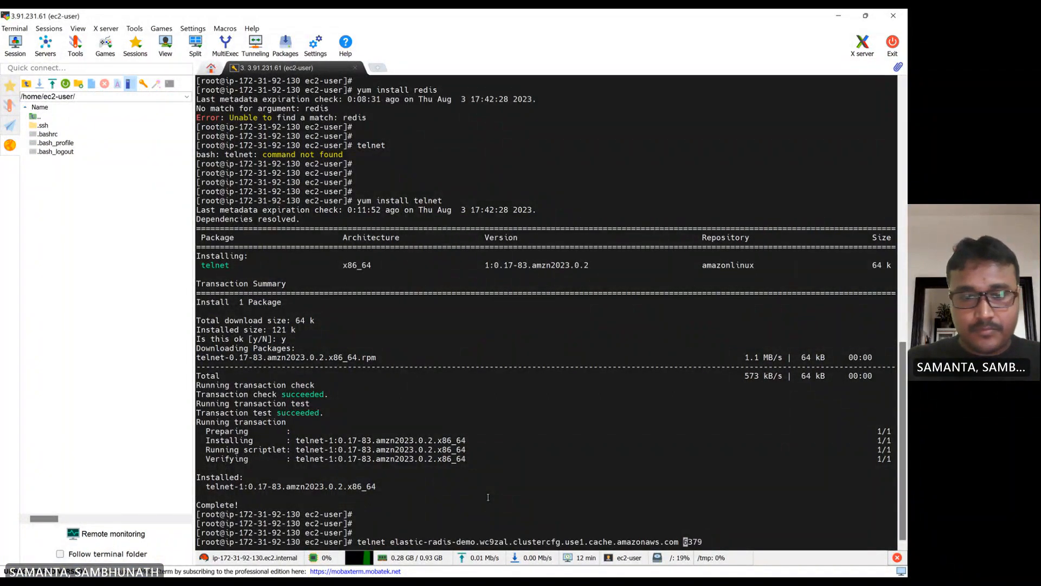
pyautogui.press('Return')
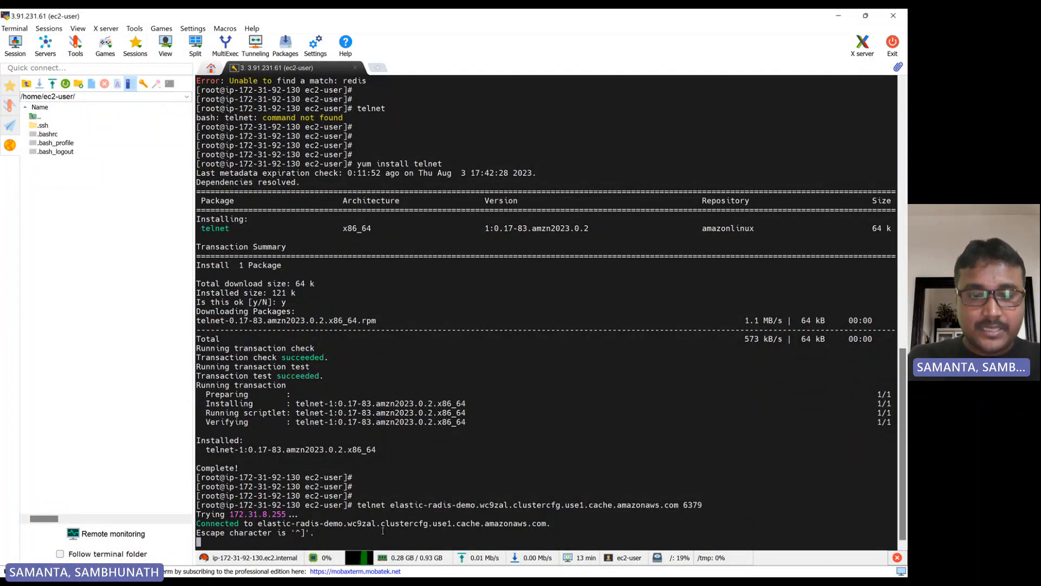
# - List all keys stored in the Redis cache through the telnet session
pyautogui.write('keys *')
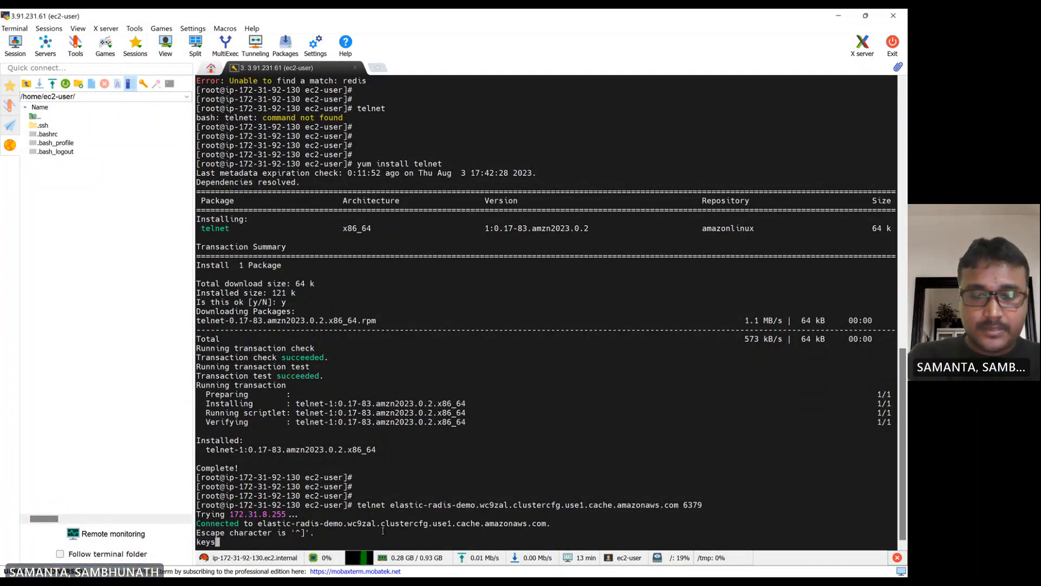
pyautogui.press('Return')
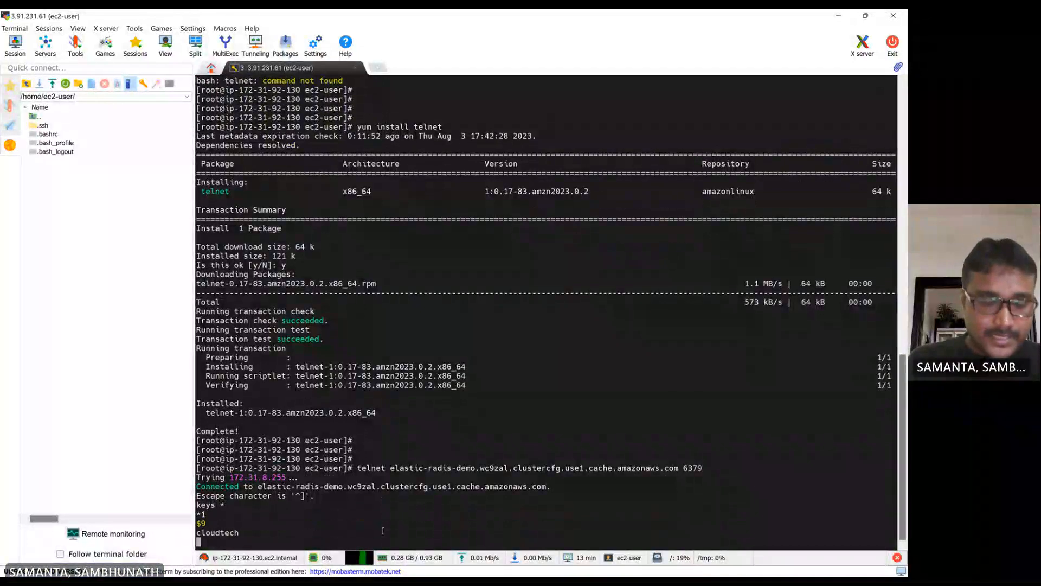
pyautogui.doubleClick(222, 534)
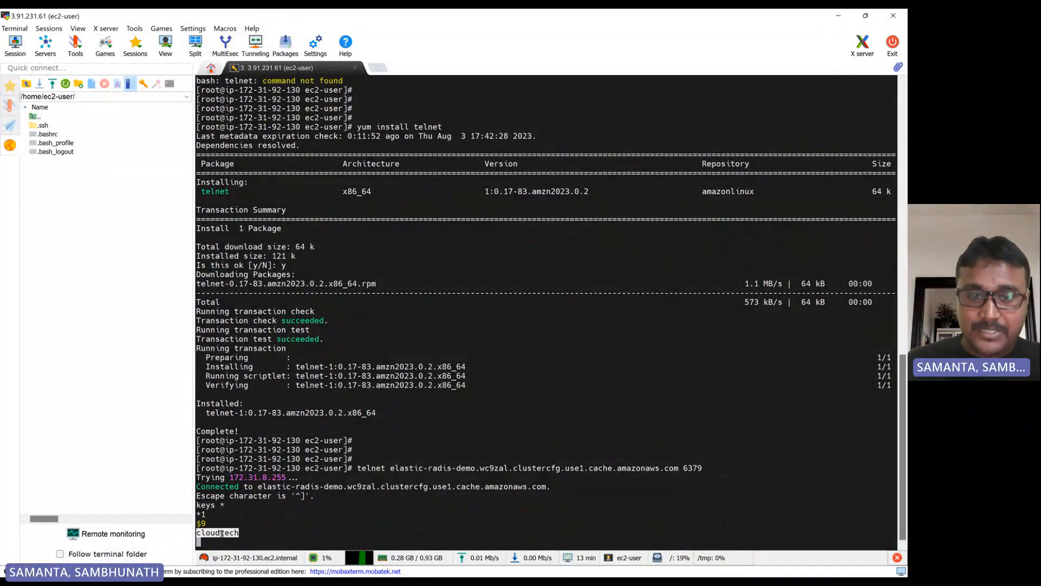
pyautogui.click(317, 527)
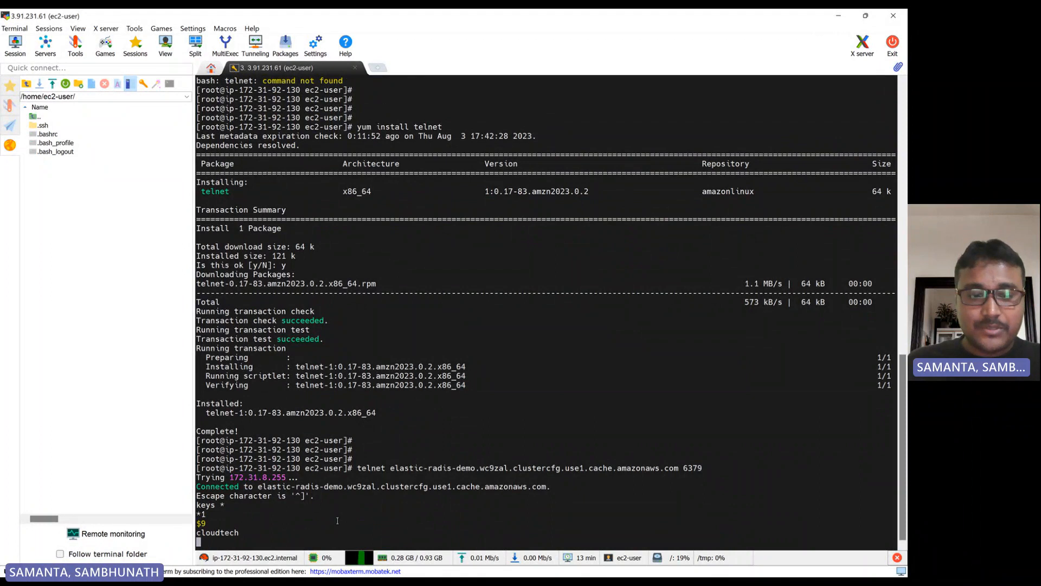
# - Set a key called name to the presenter's first name in Redis and read it back
pyautogui.write('set')
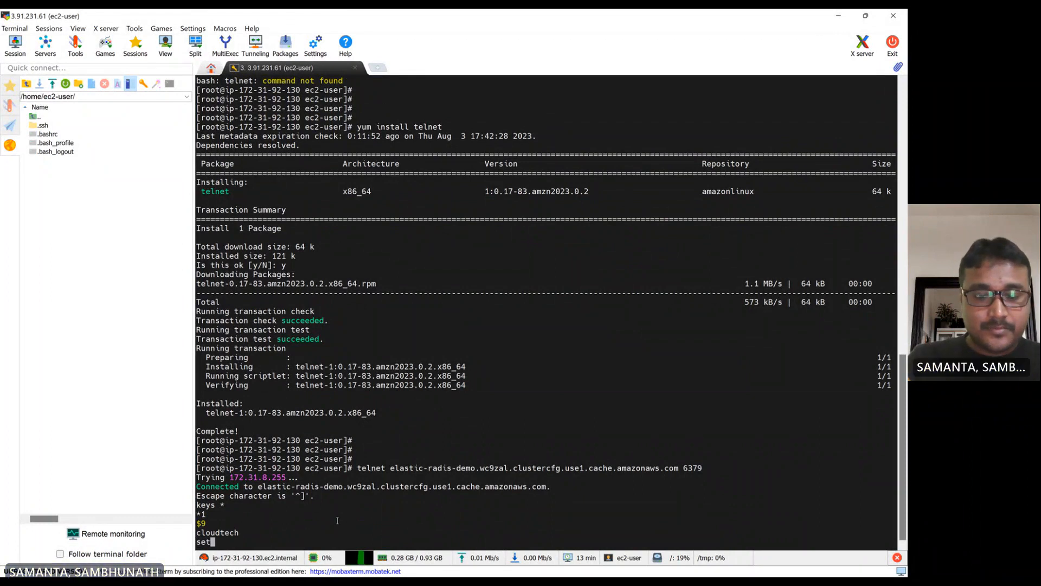
pyautogui.write(' name')
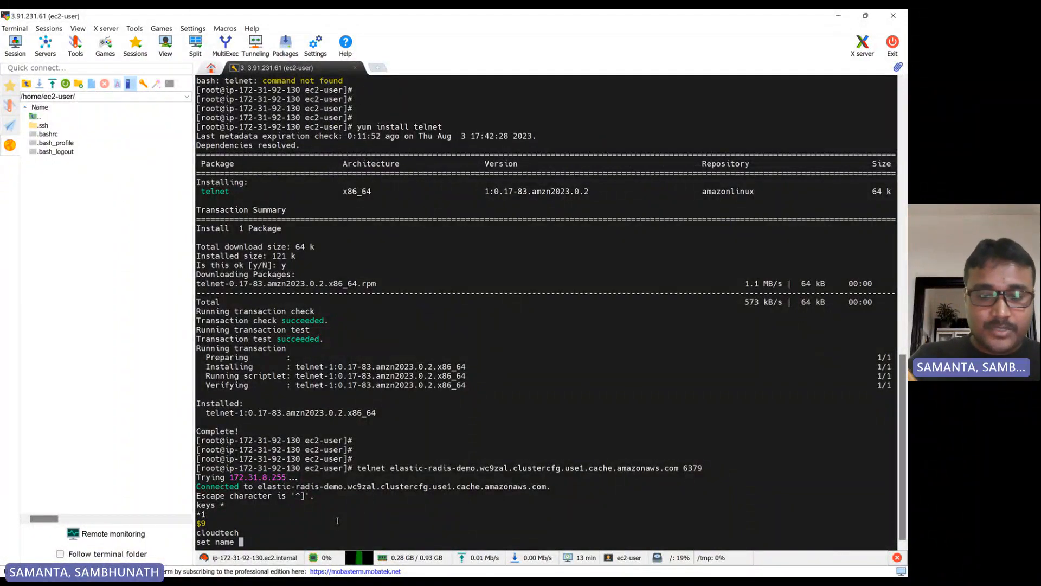
pyautogui.write(' Sambhu')
pyautogui.press('Return')
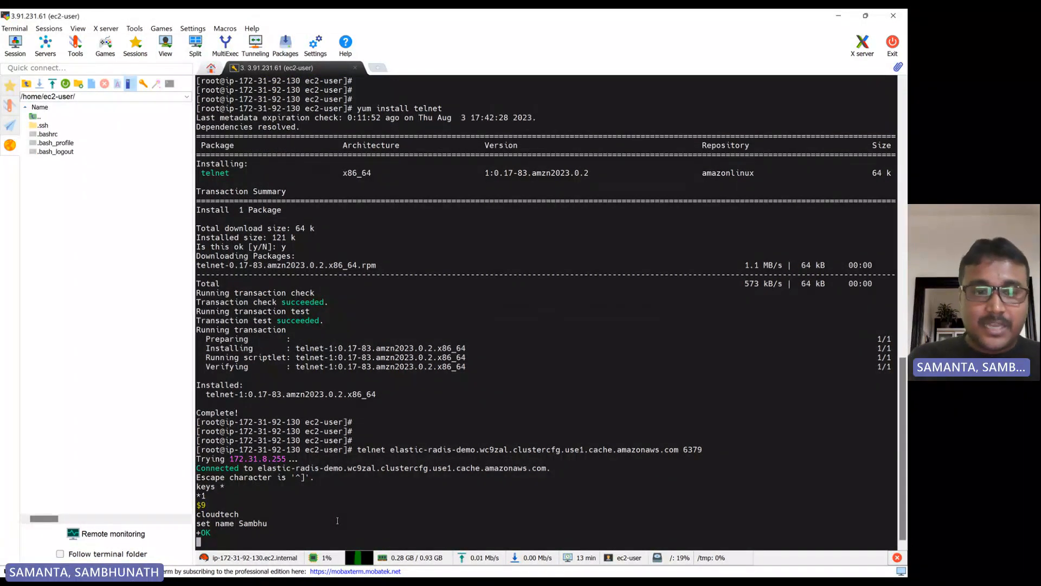
pyautogui.write('g')
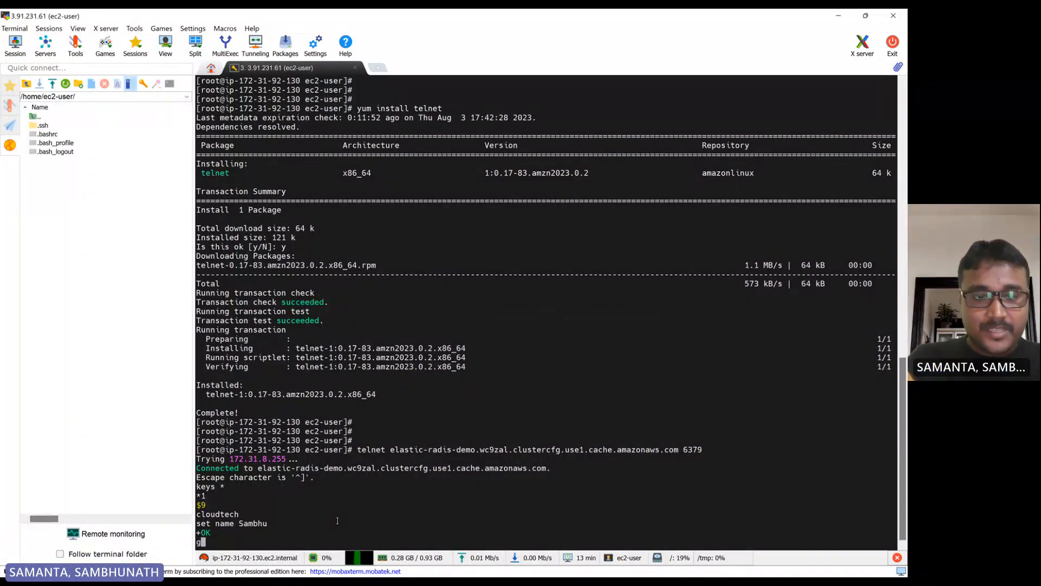
pyautogui.write('et name')
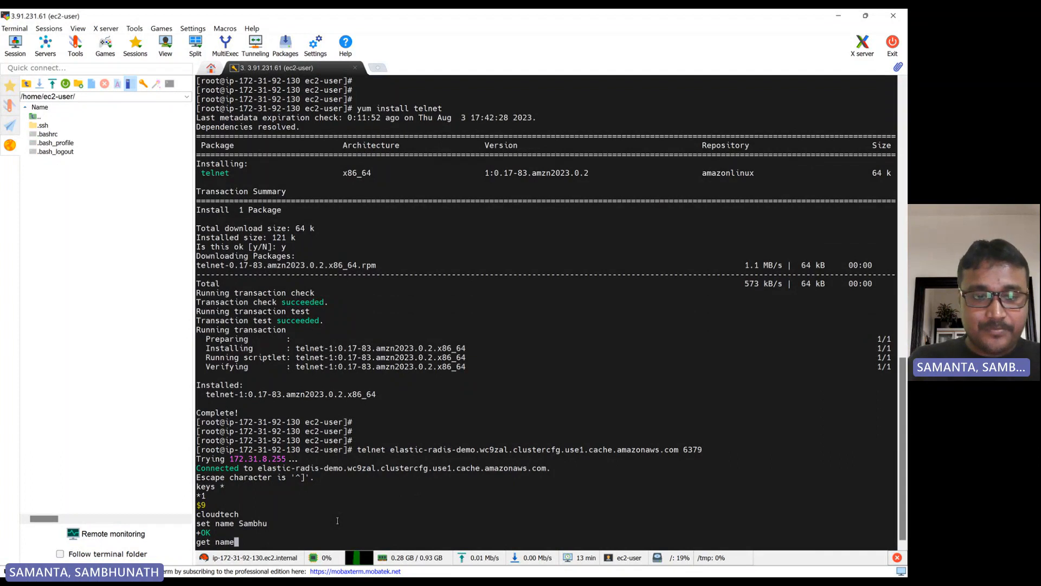
pyautogui.press('Return')
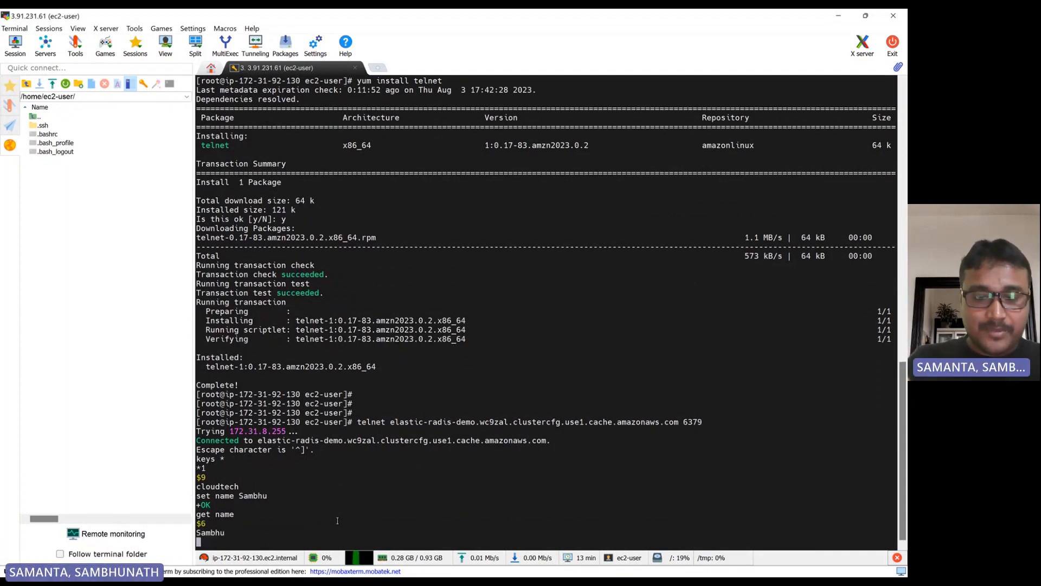
# - Retrieve the value of the cloudtech key in the telnet session and review the output
pyautogui.write('get ')
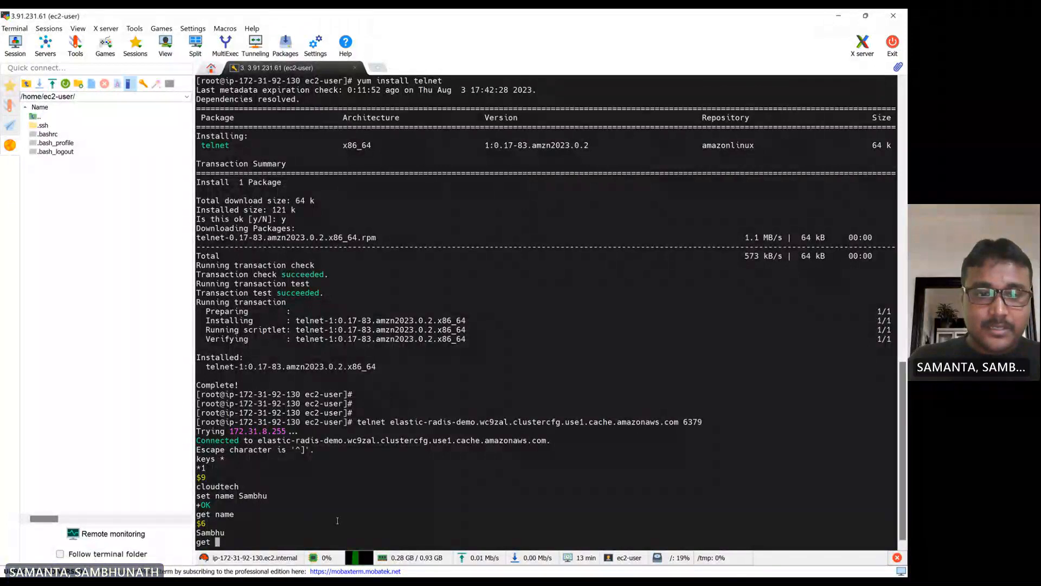
pyautogui.write('cl')
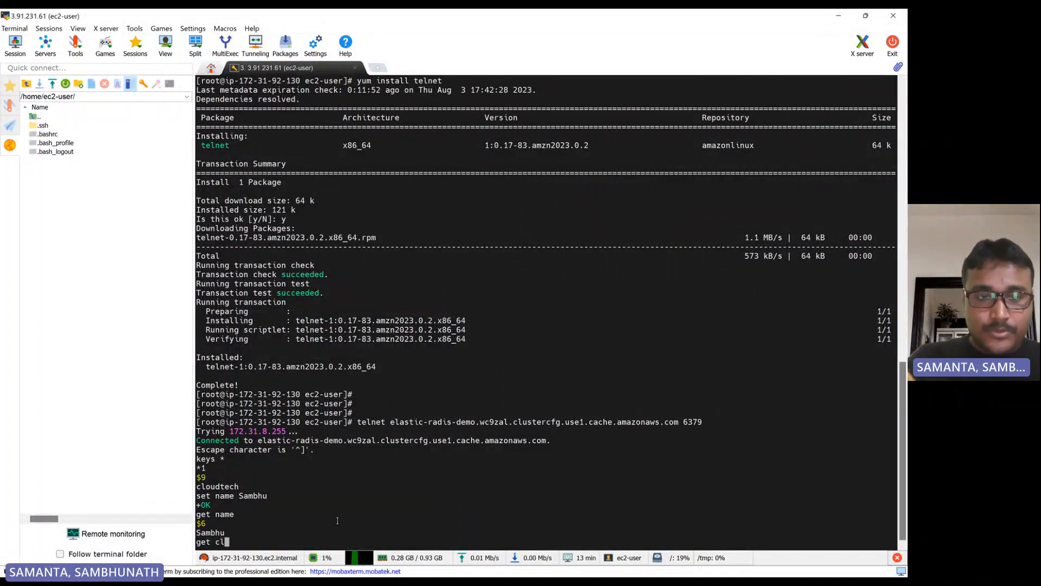
pyautogui.write('oudtech')
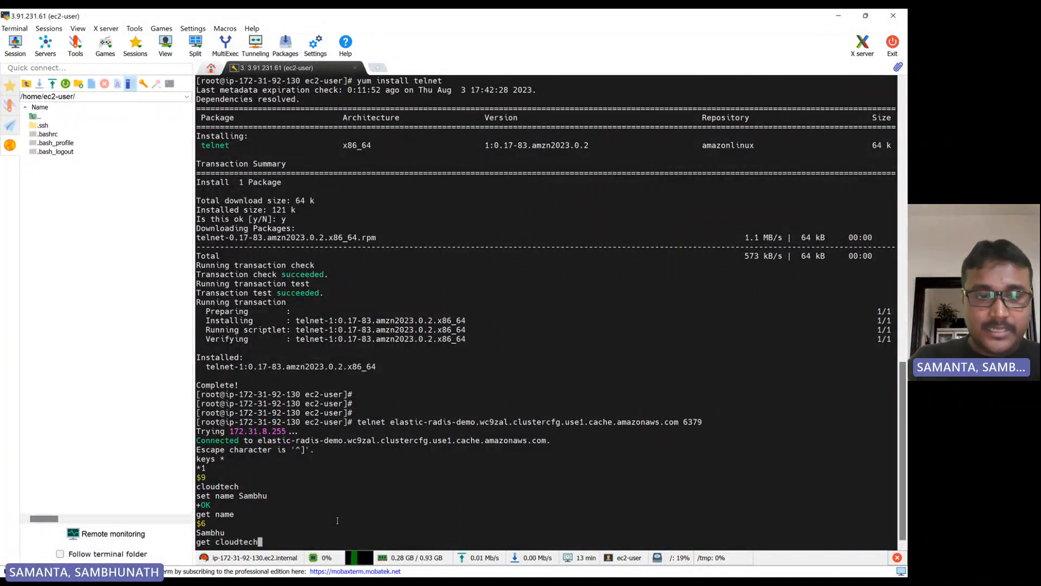
pyautogui.press('Return')
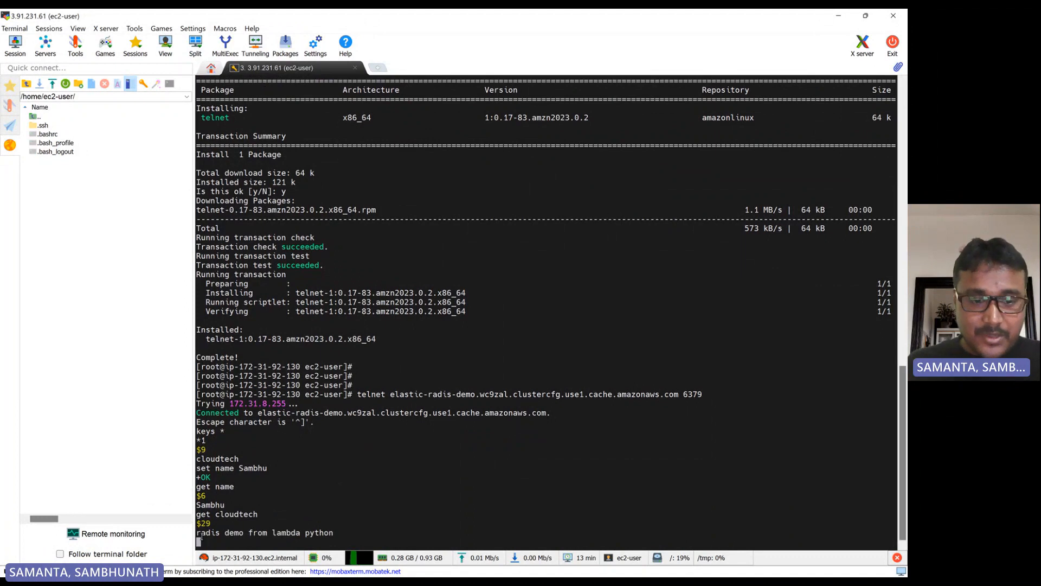
pyautogui.moveTo(197, 533); pyautogui.dragTo(333, 532)
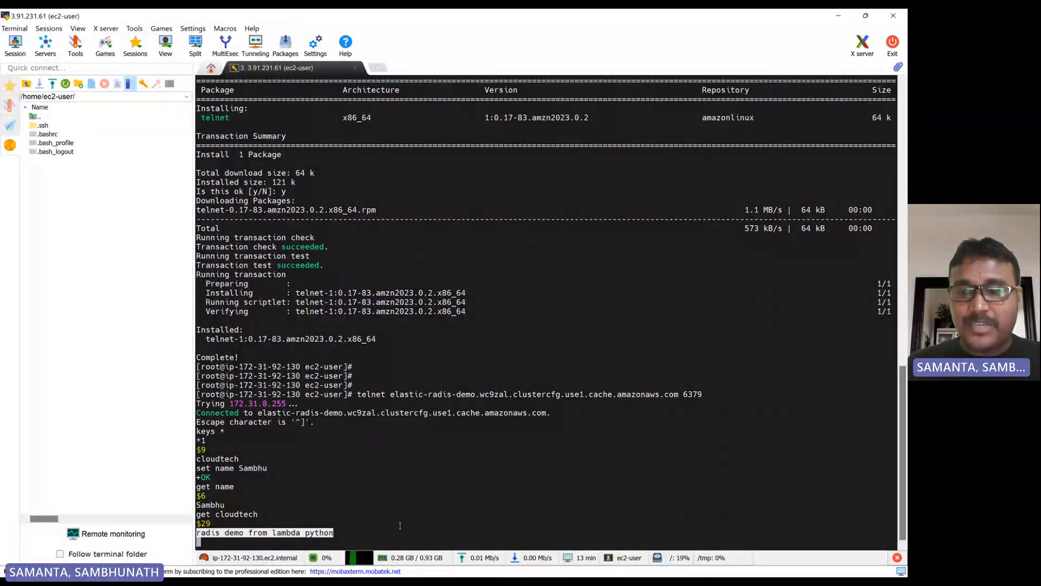
pyautogui.doubleClick(224, 468)
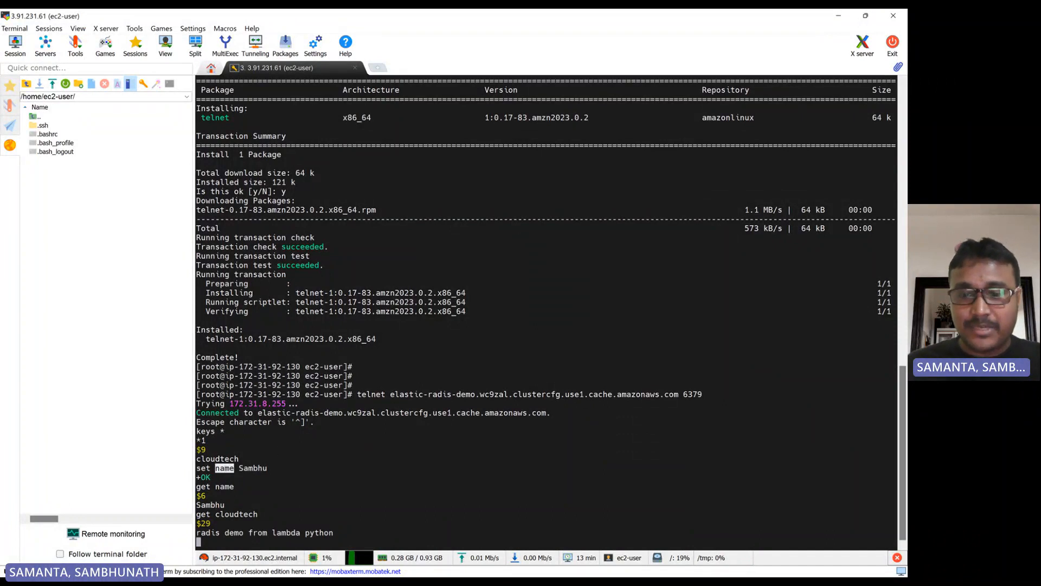
# - In the radis-cache-py Lambda code, duplicate the line logging the cloudtech key and change the copy to get the name key
pyautogui.click(562, 569)
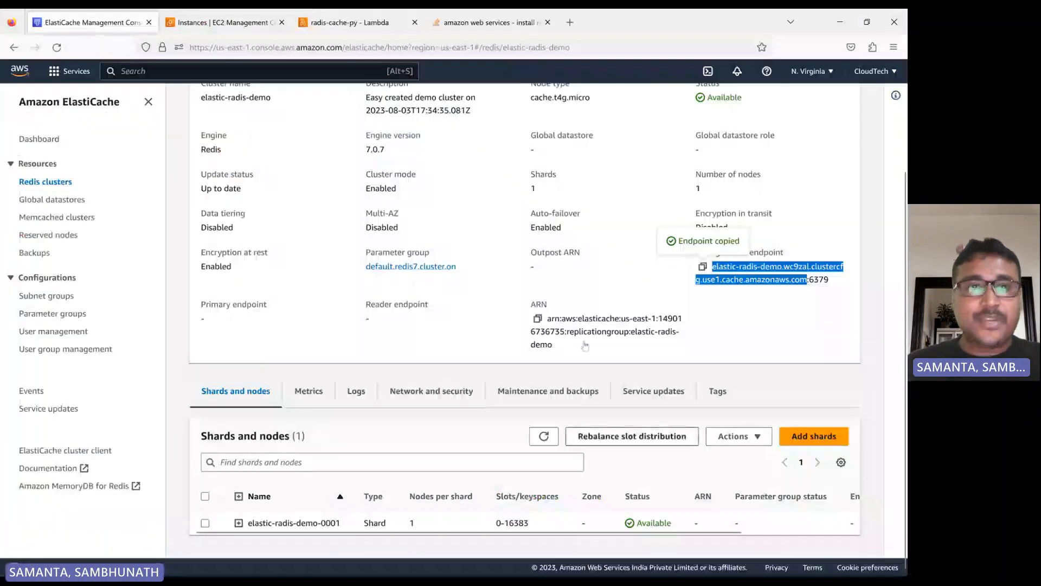
pyautogui.click(347, 22)
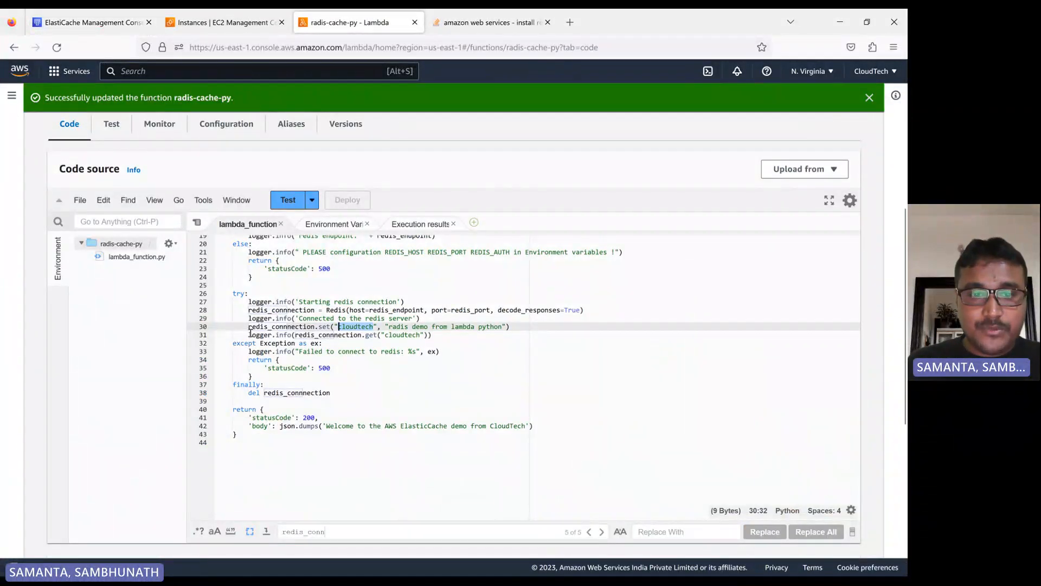
pyautogui.moveTo(250, 334); pyautogui.dragTo(440, 335)
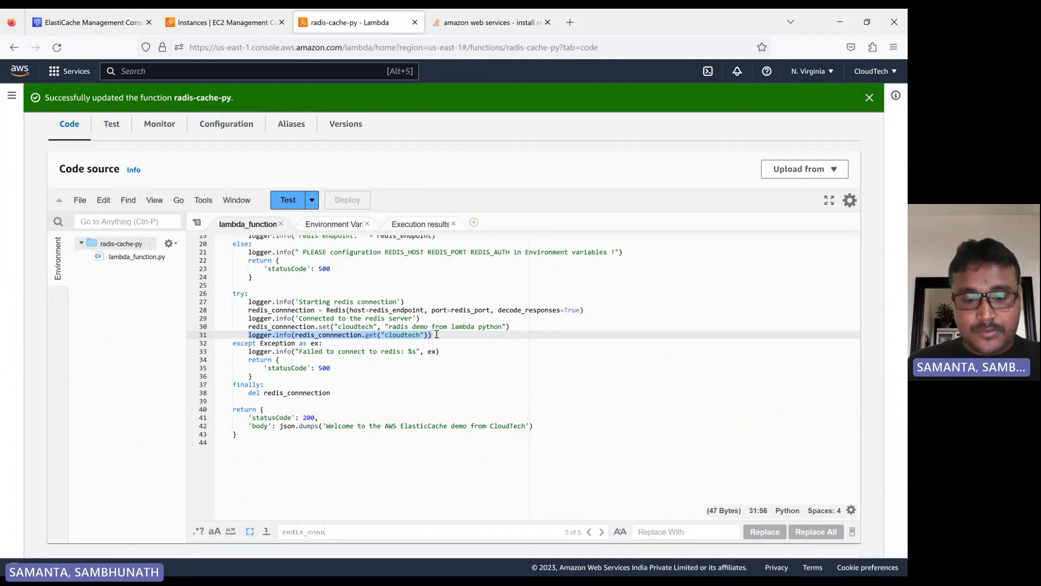
pyautogui.hotkey('ctrl', 'c')
pyautogui.click(440, 334)
pyautogui.press('Return')
pyautogui.hotkey('ctrl', 'v')
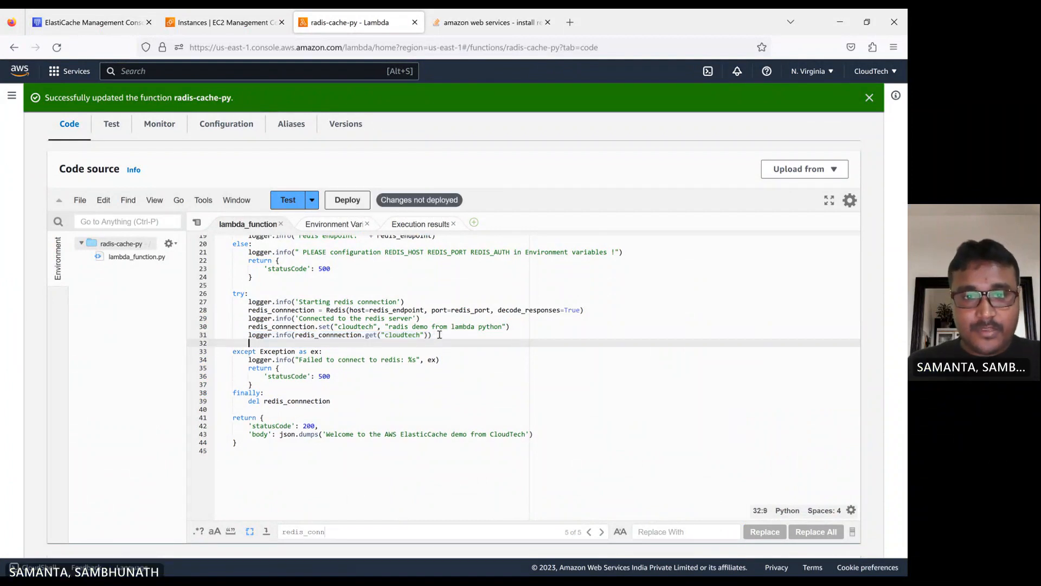
pyautogui.doubleClick(402, 343)
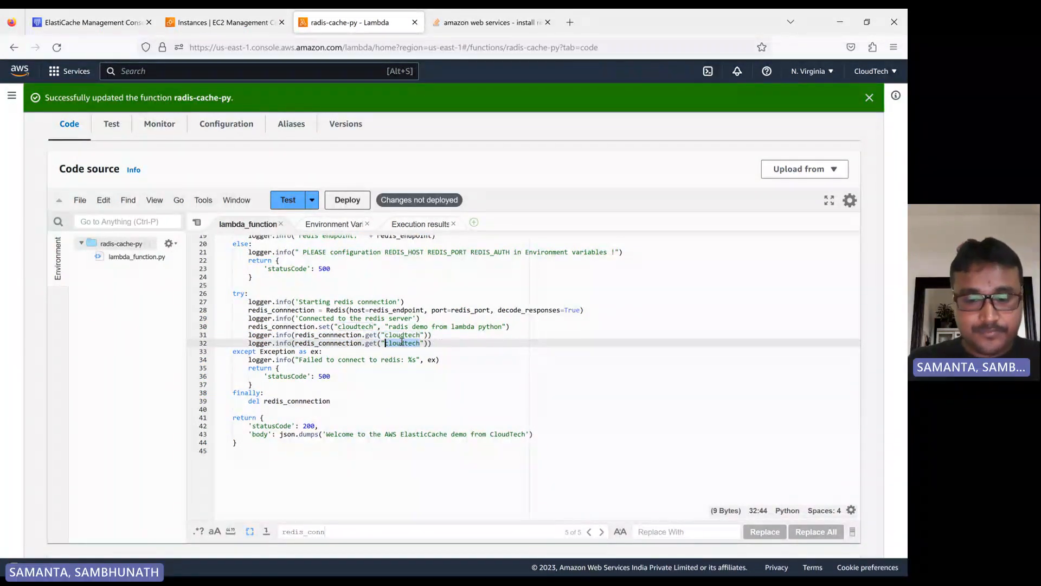
pyautogui.write('nam')
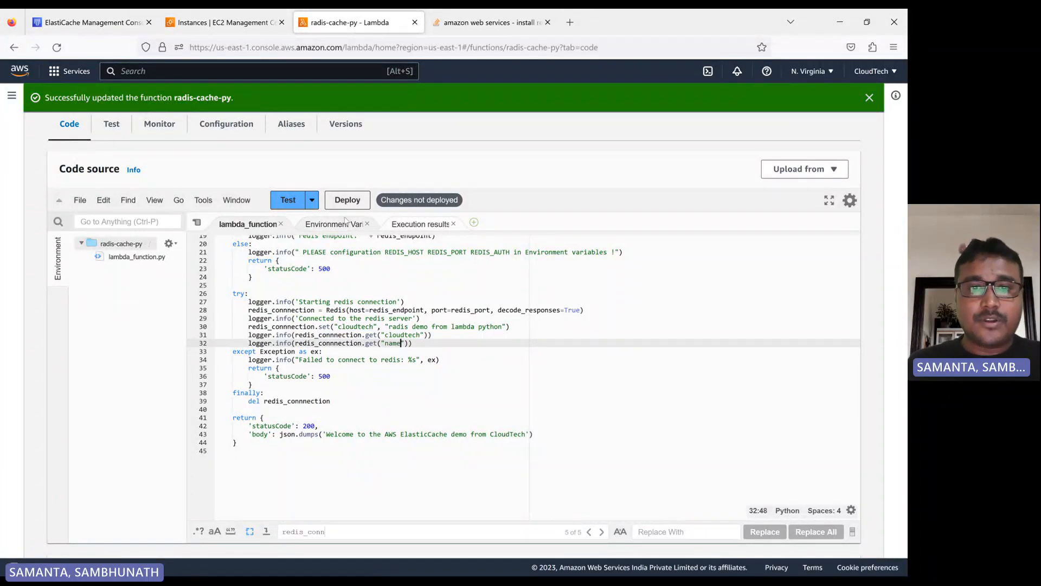
# - Deploy the function, run the radis-demo test and review the logged values
pyautogui.click(347, 200)
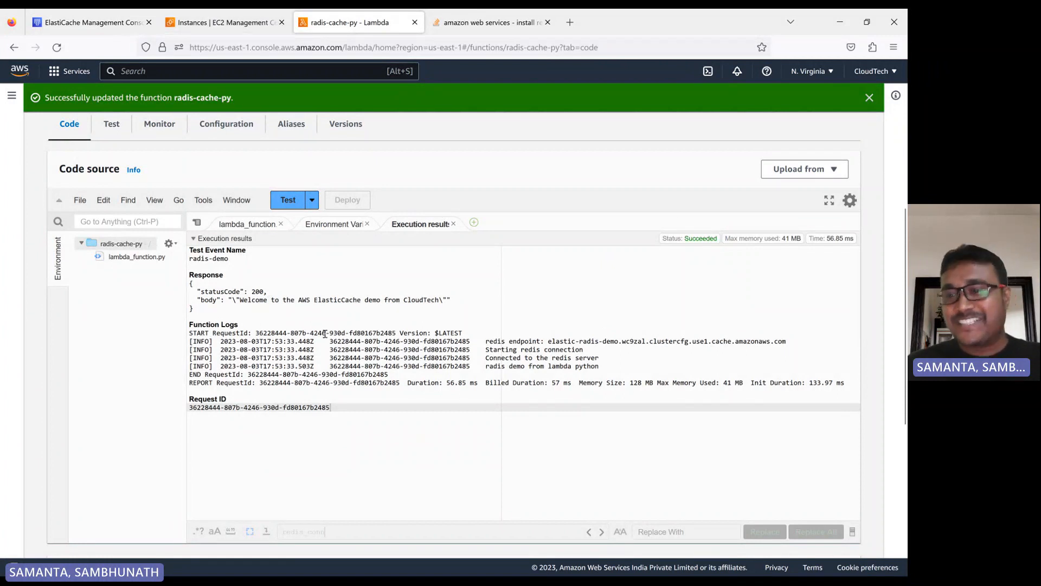
pyautogui.click(297, 205)
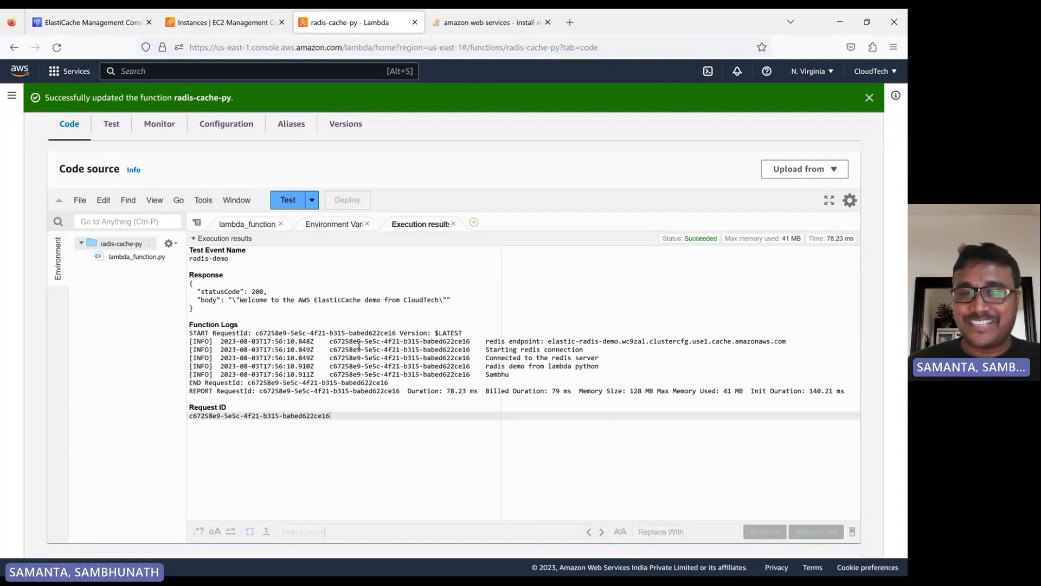
pyautogui.moveTo(511, 375); pyautogui.dragTo(473, 365)
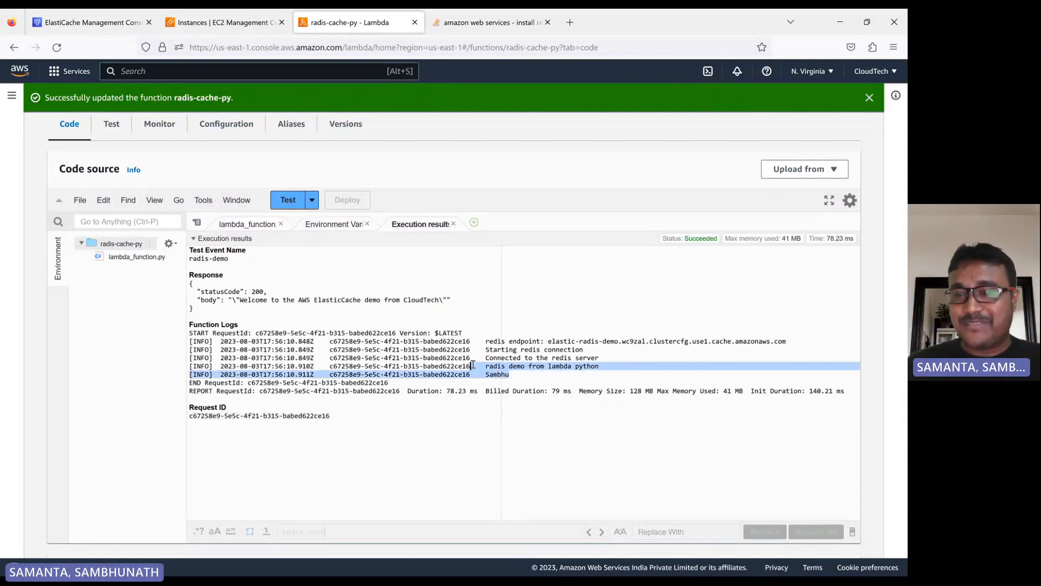
# - Close the telnet install search tab and highlight the name value in the Lambda function logs
pyautogui.click(549, 22)
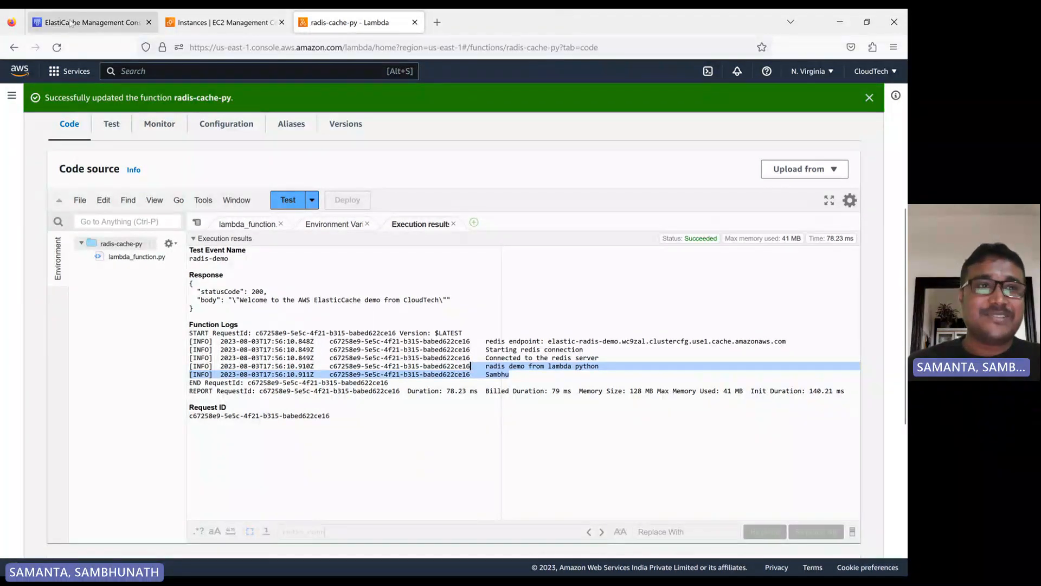
pyautogui.click(87, 23)
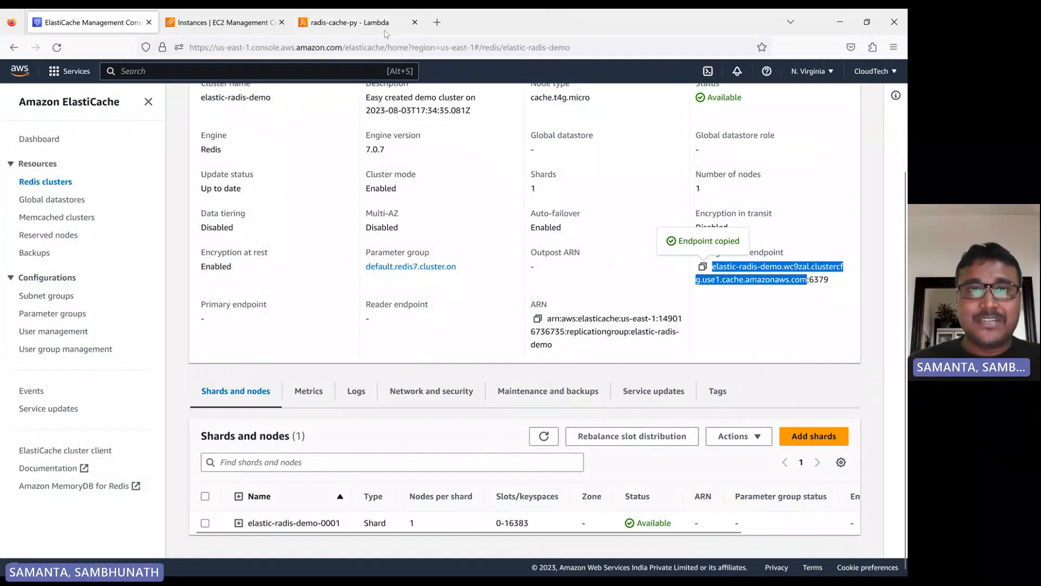
pyautogui.click(345, 24)
pyautogui.click(497, 377)
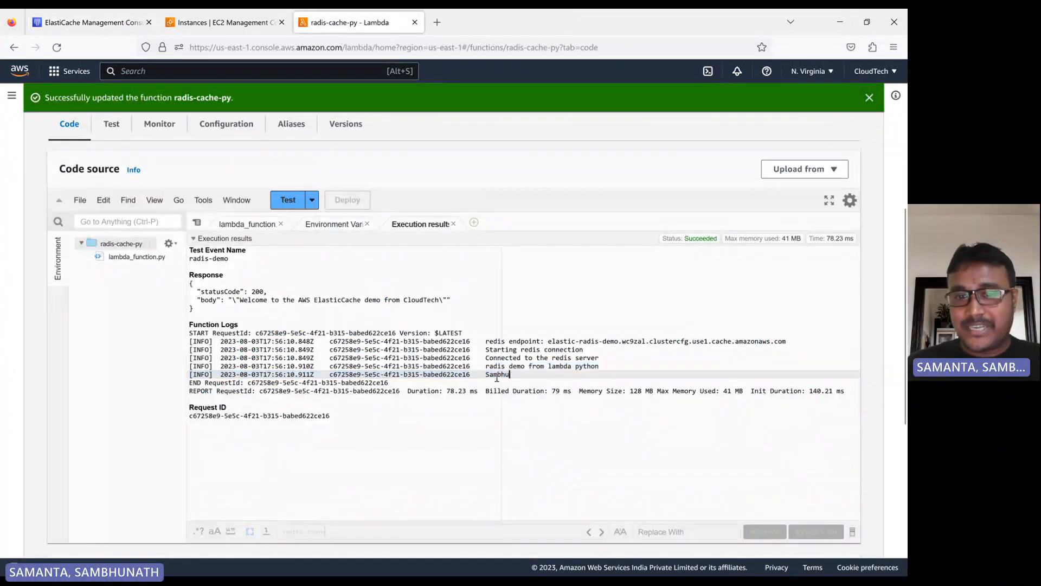
pyautogui.moveTo(484, 382)
pyautogui.mouseDown()
pyautogui.moveTo(511, 374)
pyautogui.moveTo(487, 375)
pyautogui.mouseUp()
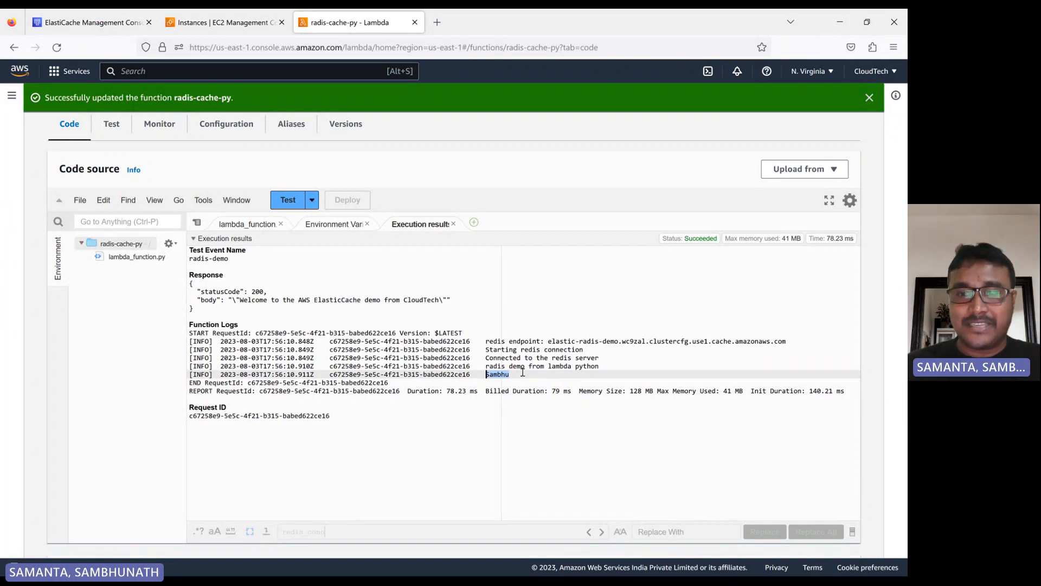
pyautogui.moveTo(511, 374); pyautogui.dragTo(486, 374)
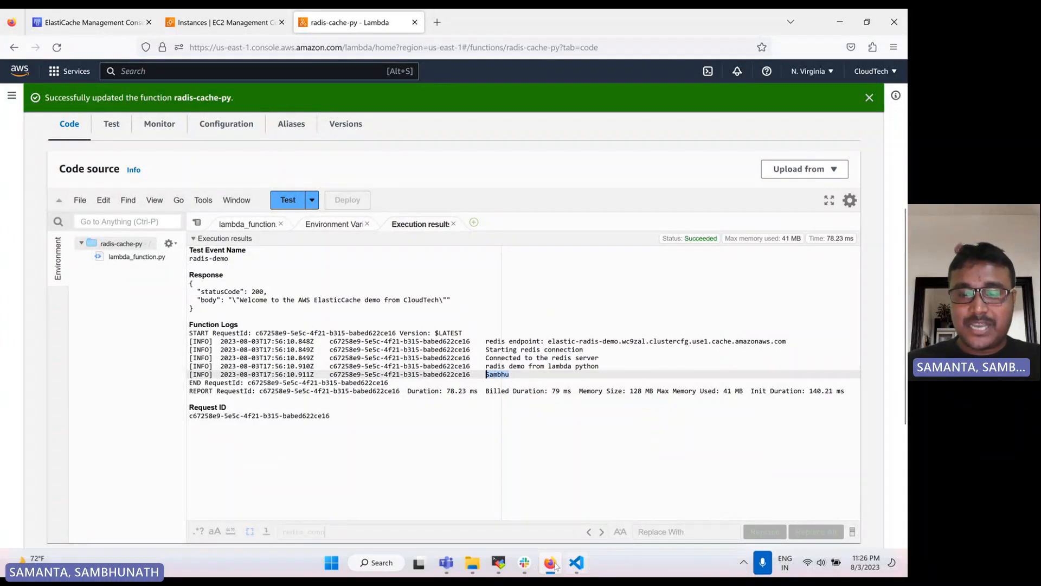
# - Switch to the EC2 terminal and list all keys stored in the Redis cluster with keys * in the telnet session
pyautogui.click(498, 570)
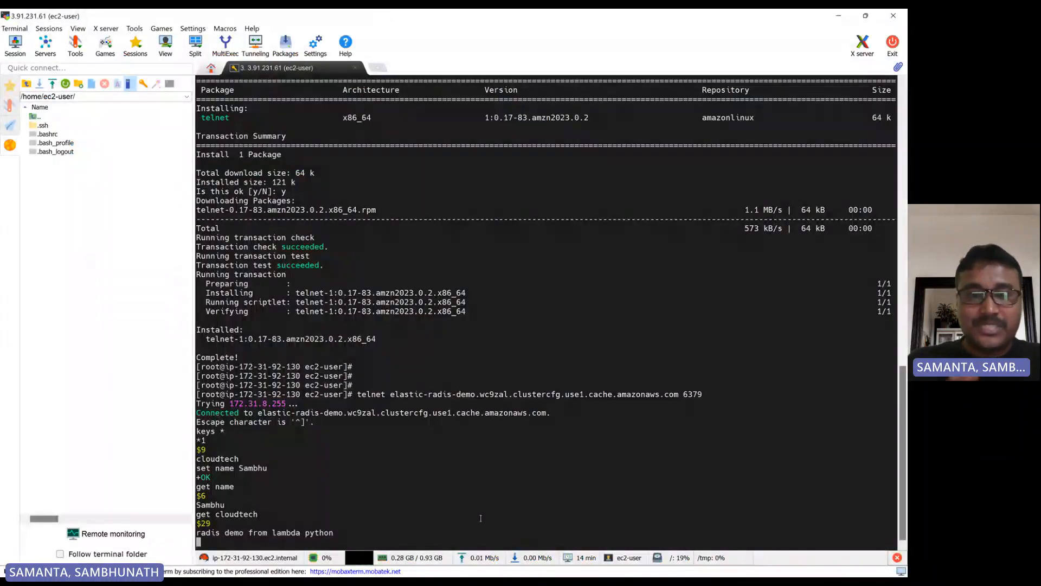
pyautogui.write('keys *')
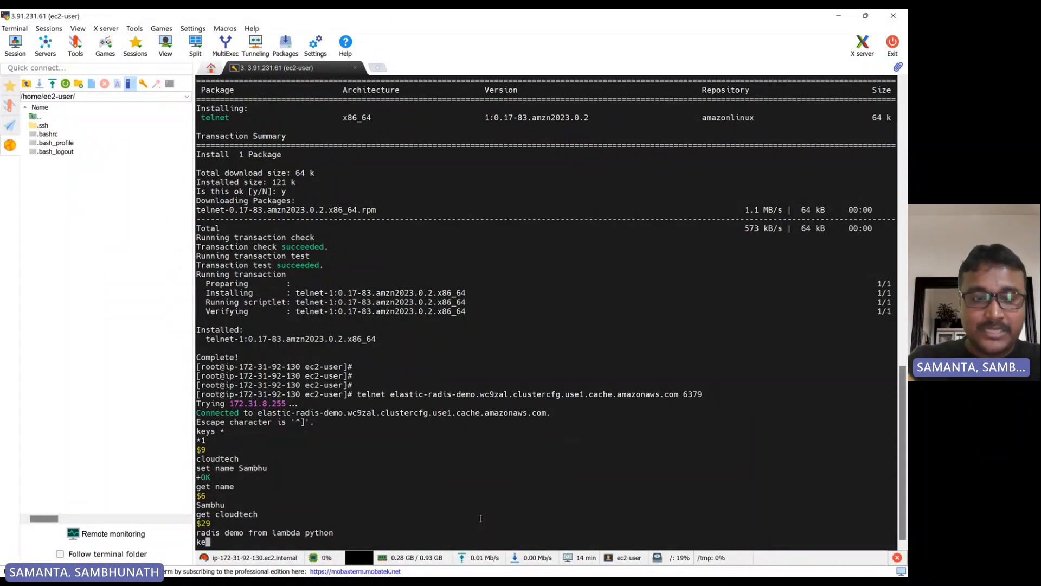
pyautogui.press('Return')
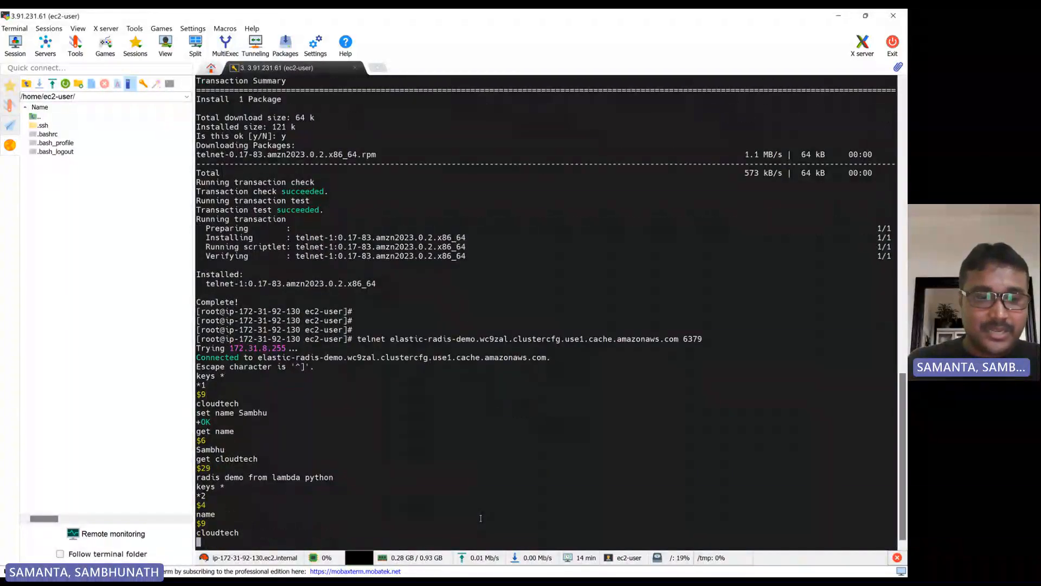
# - Highlight the listed name and cloudtech keys and their length markers in the telnet output
pyautogui.doubleClick(202, 496)
pyautogui.doubleClick(210, 515)
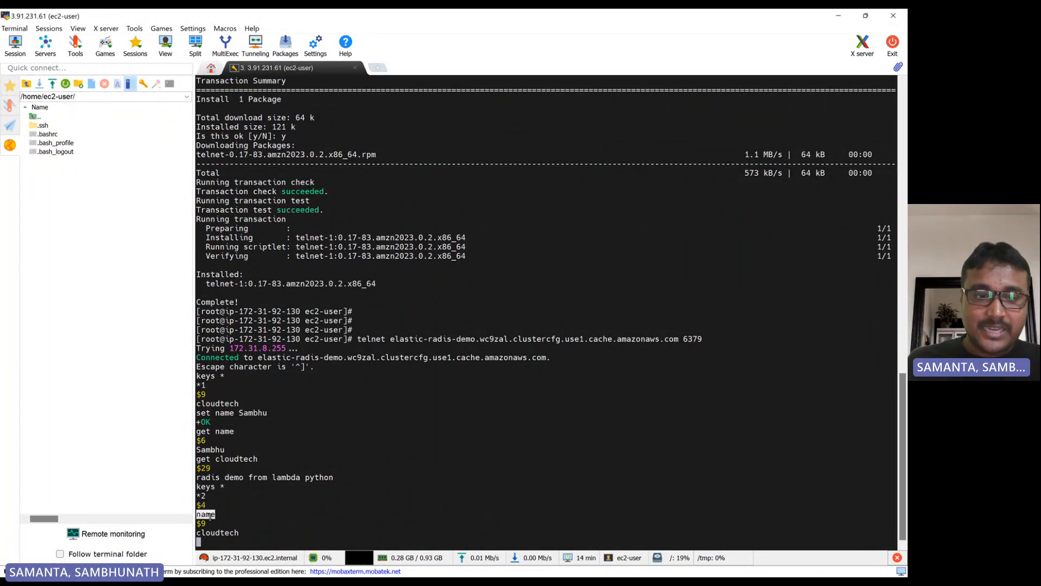
pyautogui.click(231, 533)
pyautogui.doubleClick(231, 533)
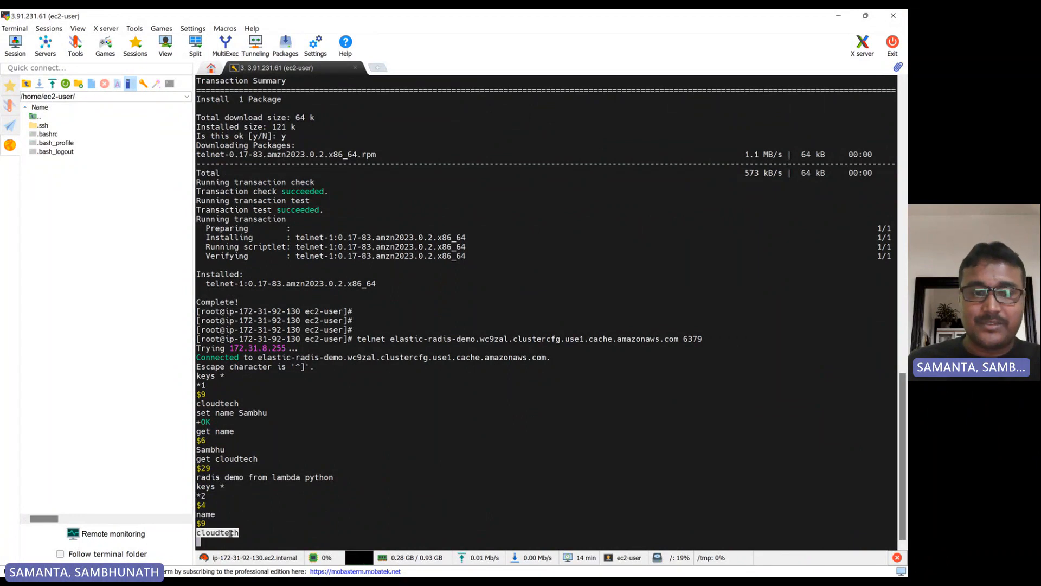
pyautogui.doubleClick(199, 505)
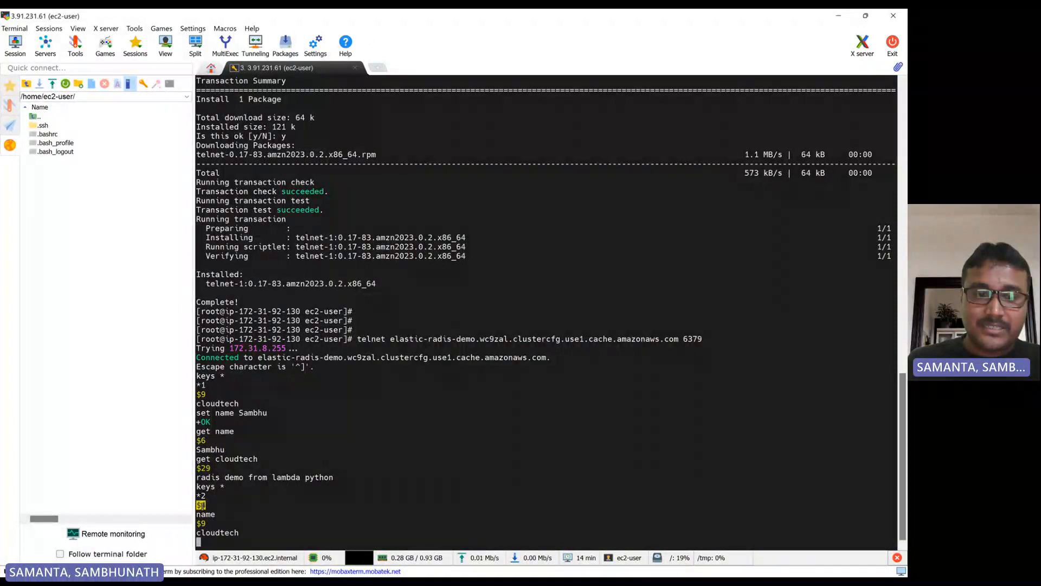
pyautogui.click(203, 525)
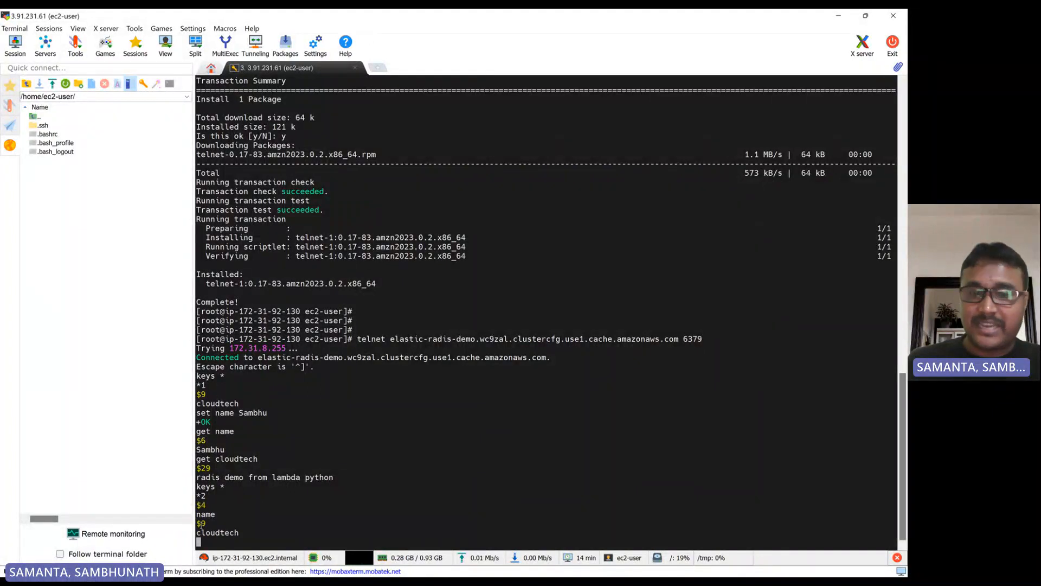
pyautogui.moveTo(233, 534); pyautogui.dragTo(207, 534)
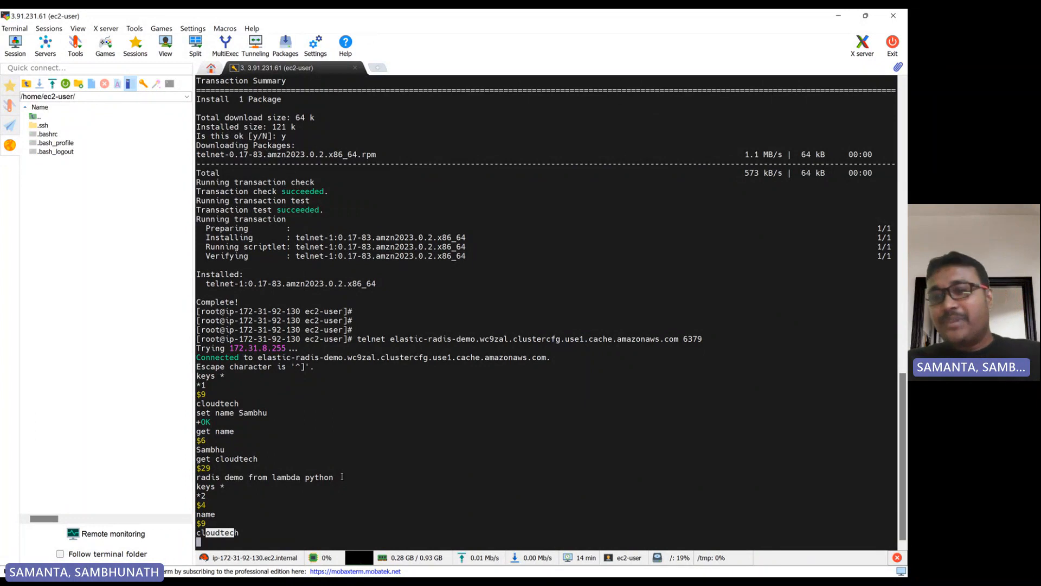
# - Review the radis-cache-py Lambda code that reads REDIS_HOST, REDIS_PORT and REDIS_AUTH from the environment
pyautogui.hotkey('alt', 'Tab')
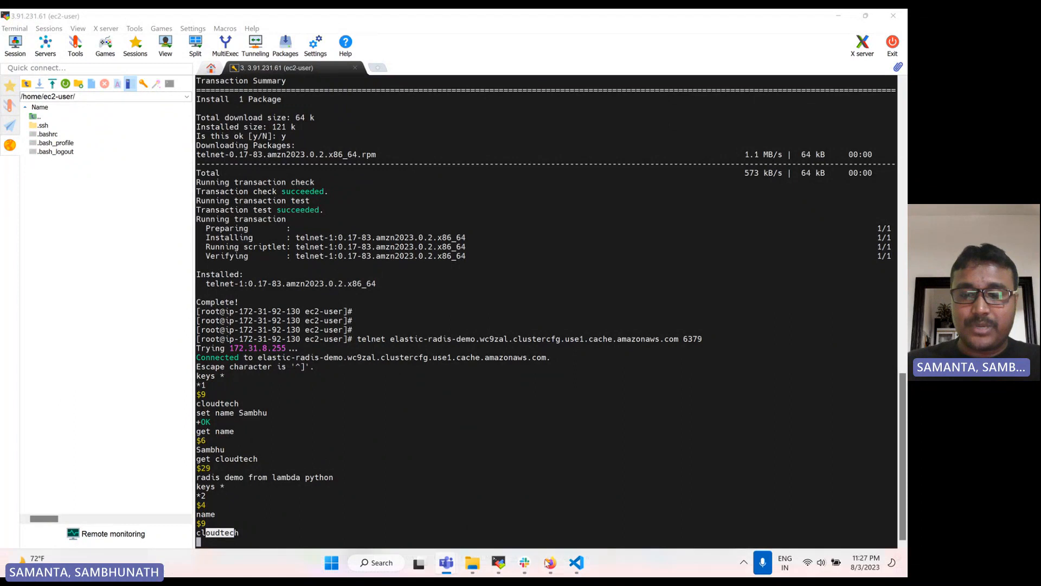
pyautogui.click(530, 567)
pyautogui.click(248, 225)
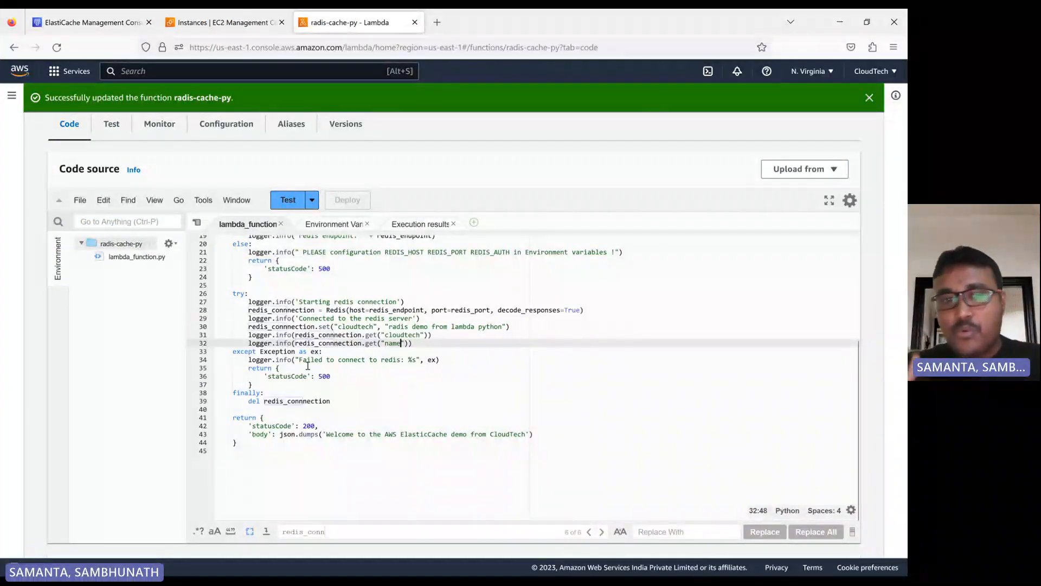
pyautogui.scroll(4, 308, 366)
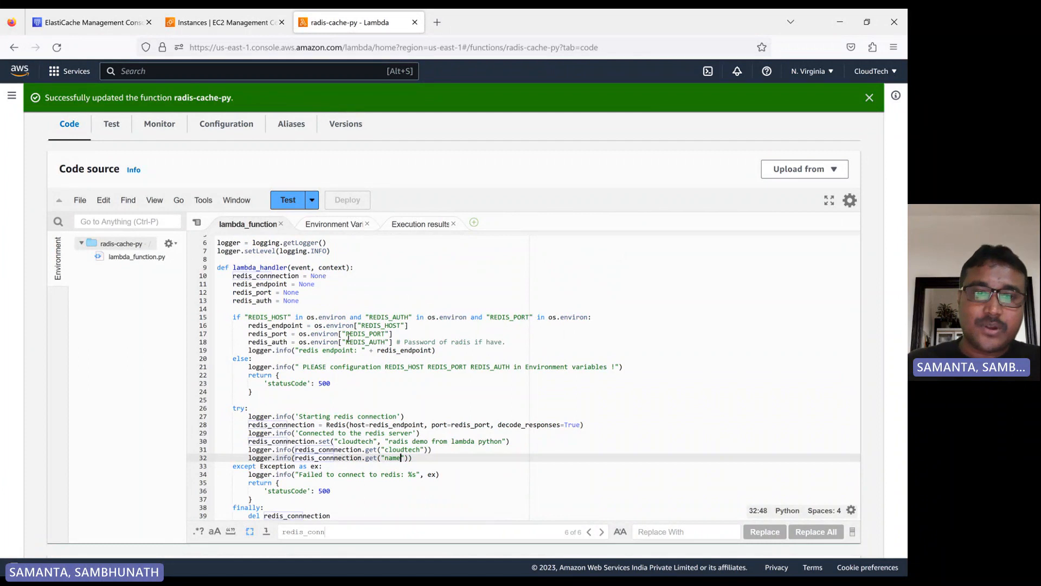
pyautogui.click(358, 333)
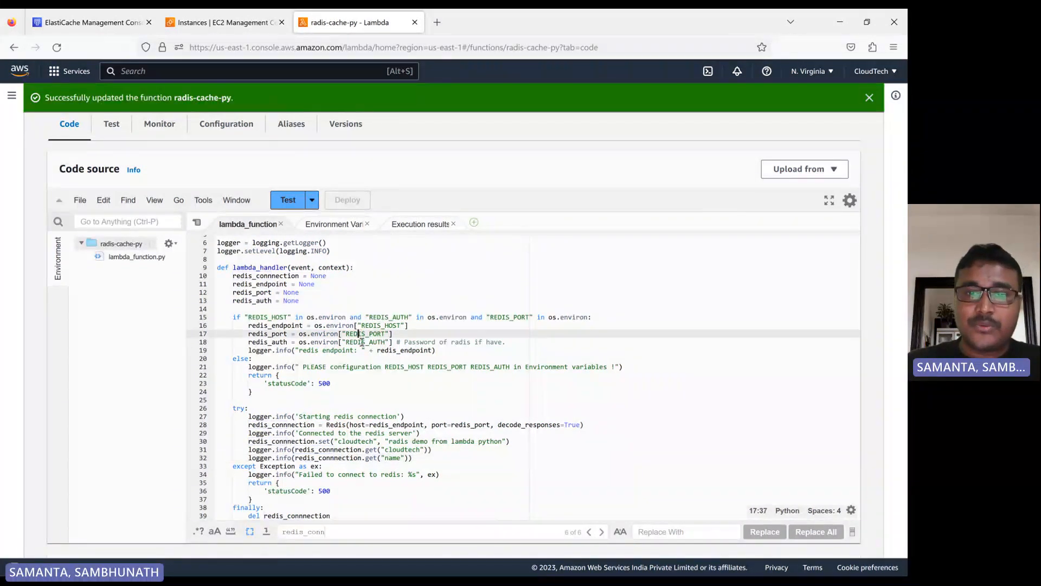
pyautogui.doubleClick(363, 342)
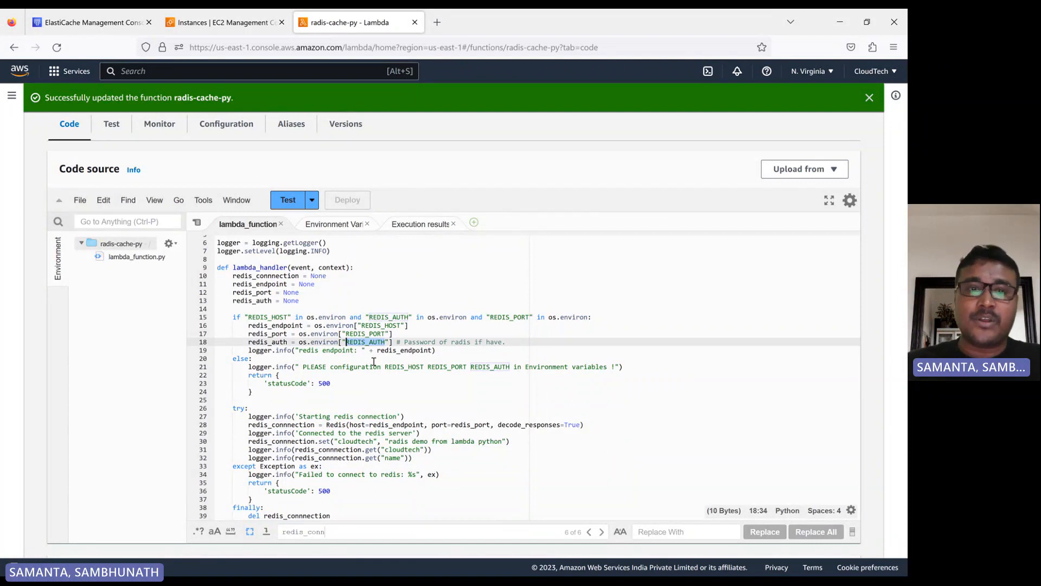
pyautogui.click(366, 368)
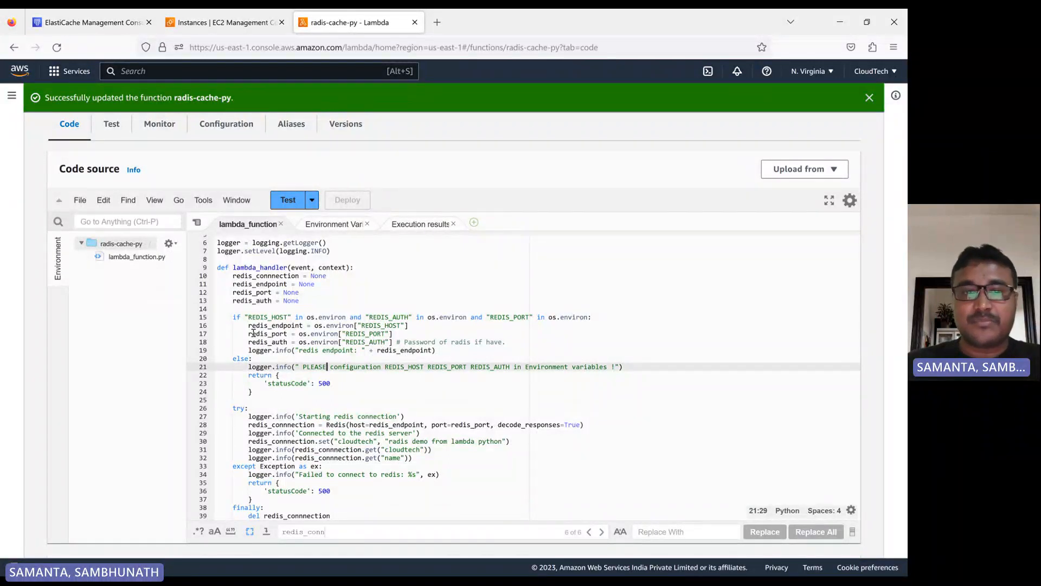
pyautogui.moveTo(247, 326); pyautogui.dragTo(477, 355)
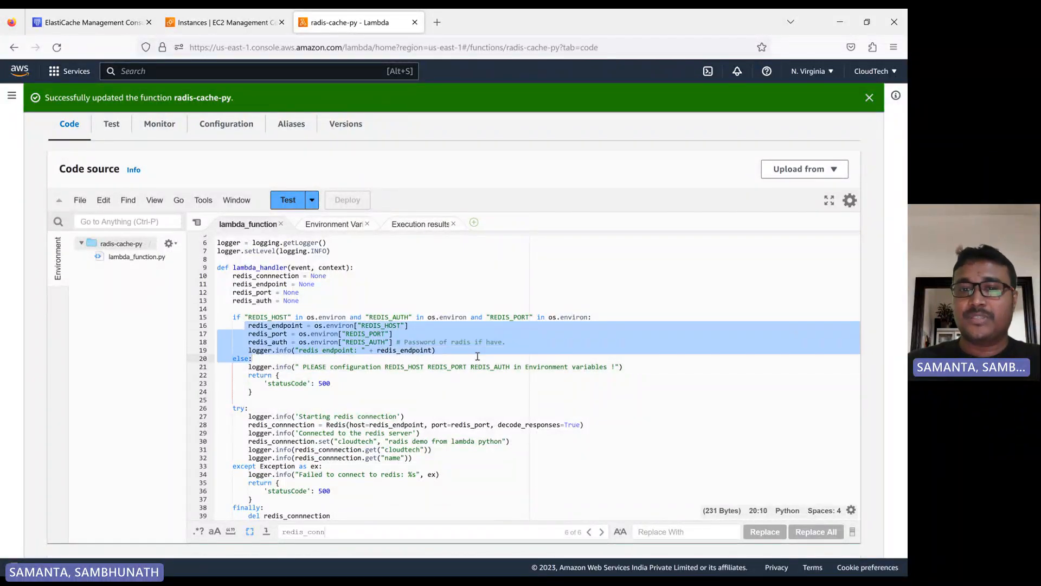
pyautogui.scroll(-4, 442, 384)
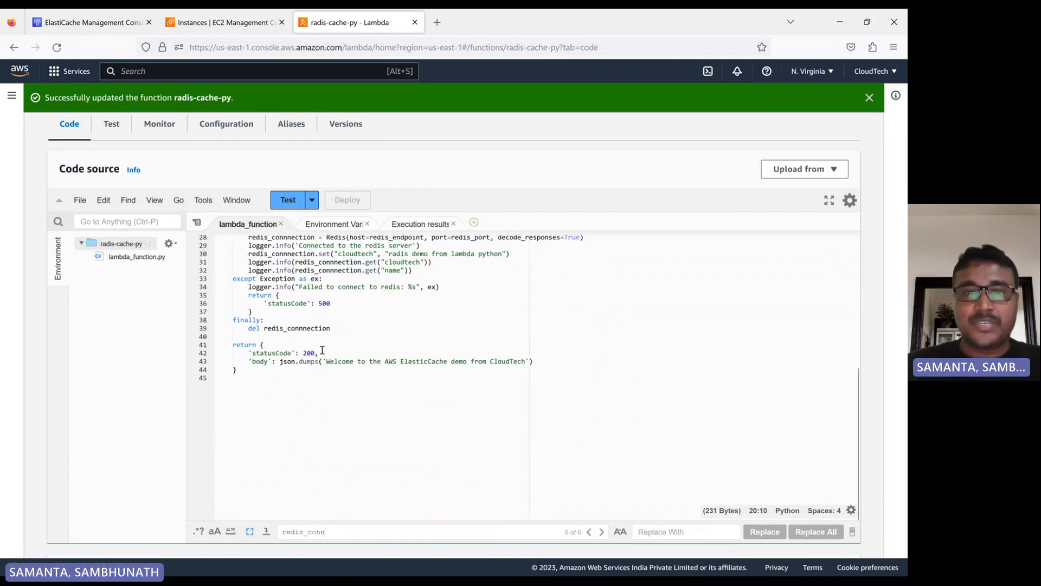
pyautogui.scroll(4, 322, 350)
pyautogui.scroll(-3, 433, 369)
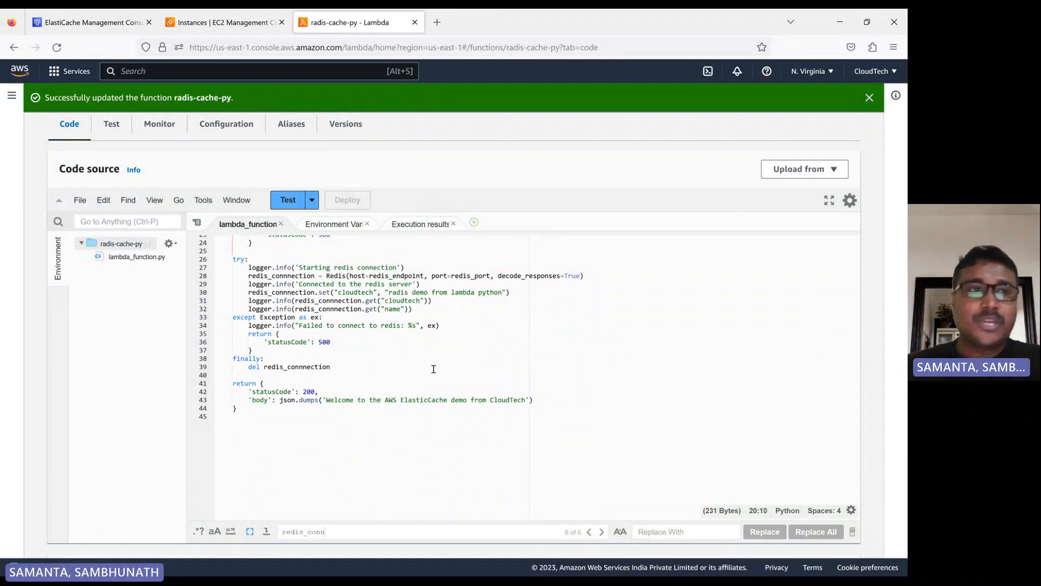
# - Compare the cluster endpoint with the function's environment variables, opening the edit form and cancelling it
pyautogui.click(73, 22)
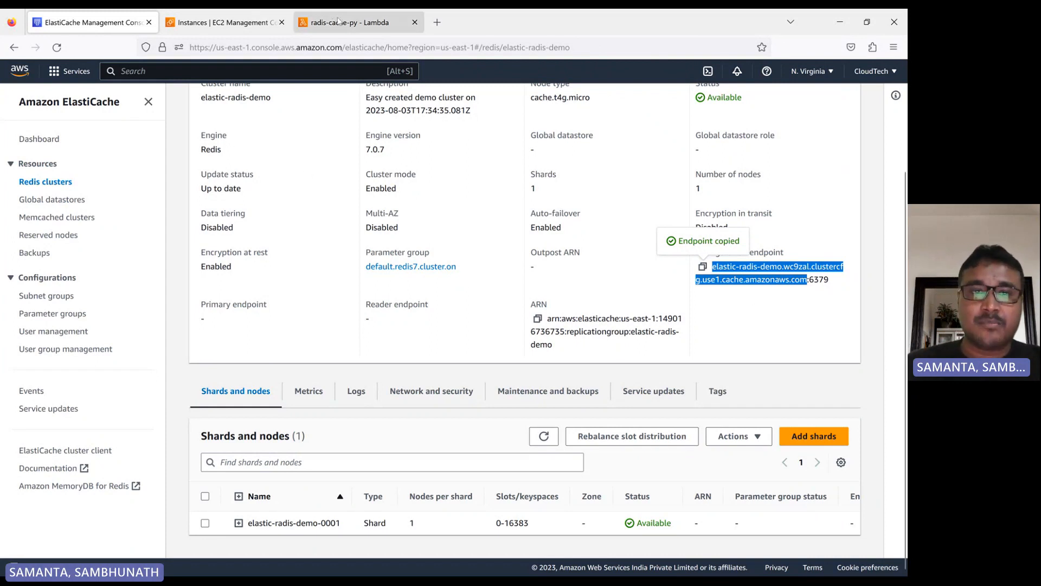
pyautogui.click(338, 22)
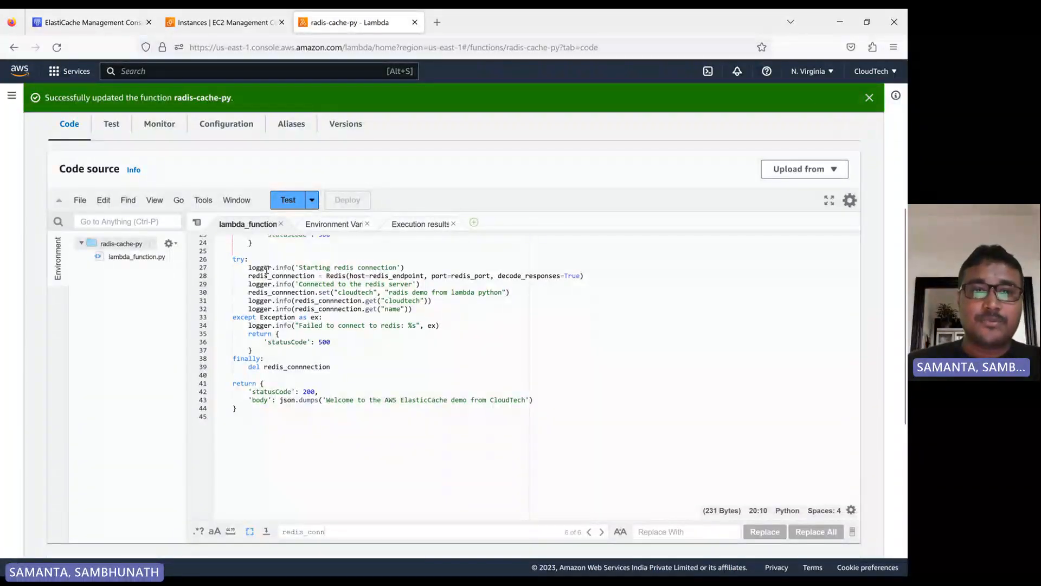
pyautogui.scroll(6, 333, 297)
pyautogui.scroll(5, 333, 297)
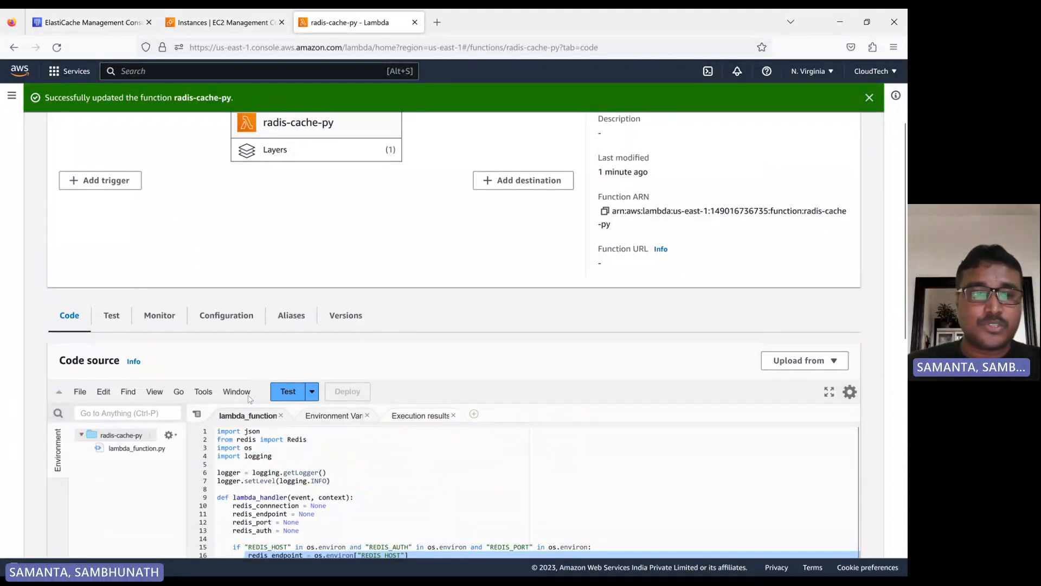
pyautogui.click(220, 322)
pyautogui.scroll(-3, 331, 353)
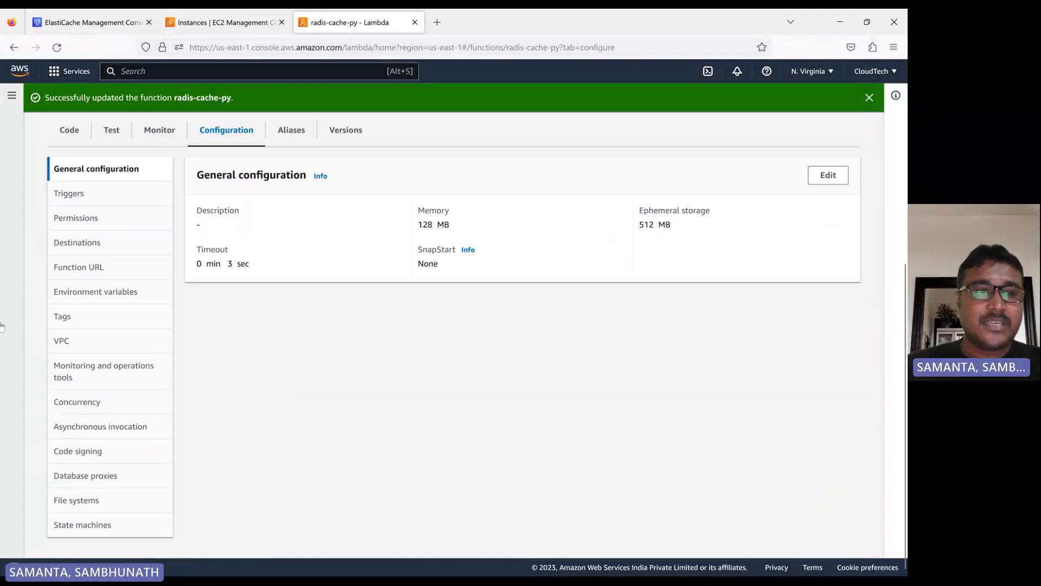
pyautogui.click(93, 291)
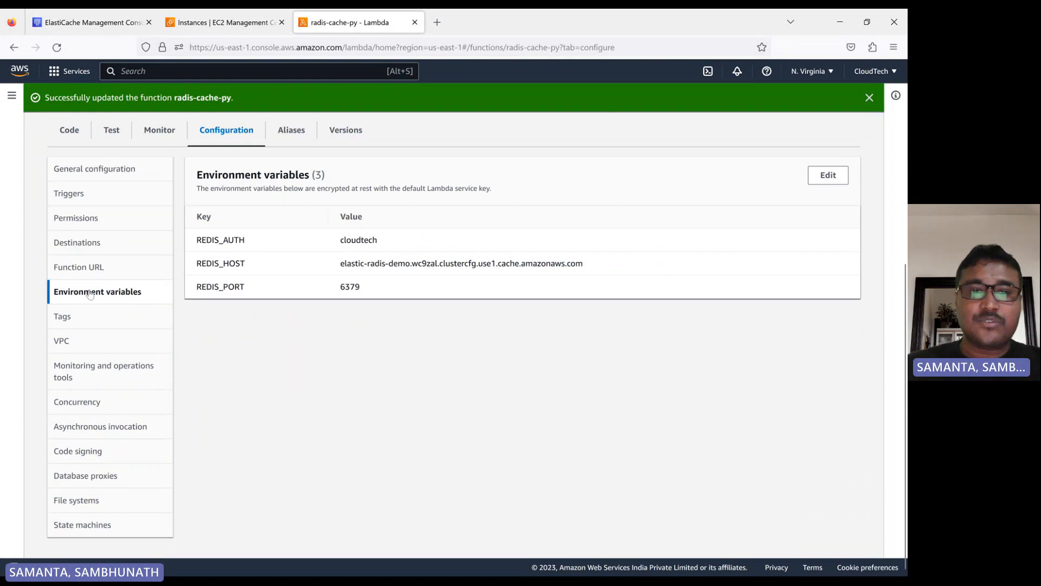
pyautogui.click(830, 179)
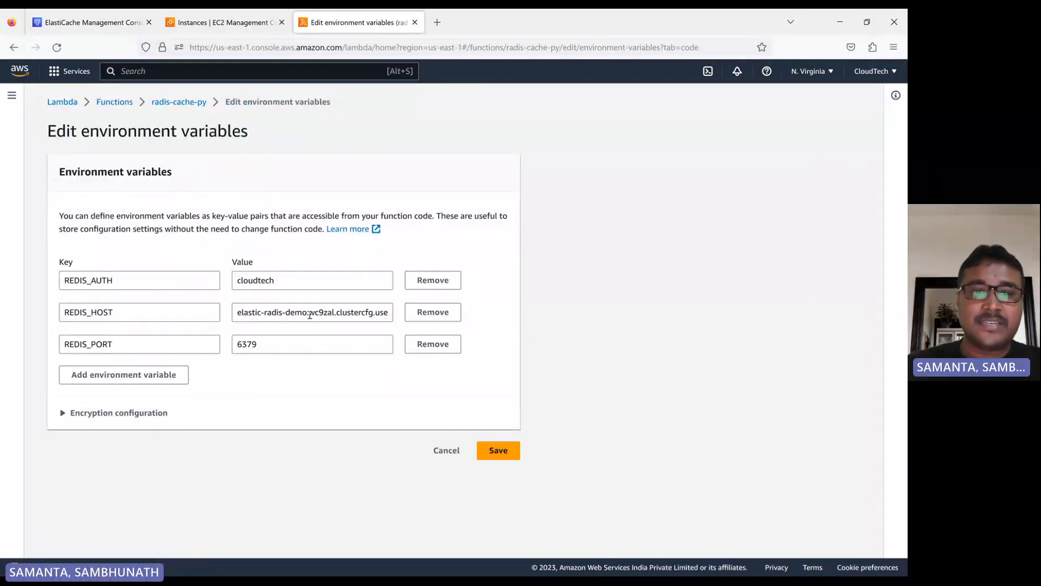
pyautogui.click(282, 280)
pyautogui.doubleClick(282, 281)
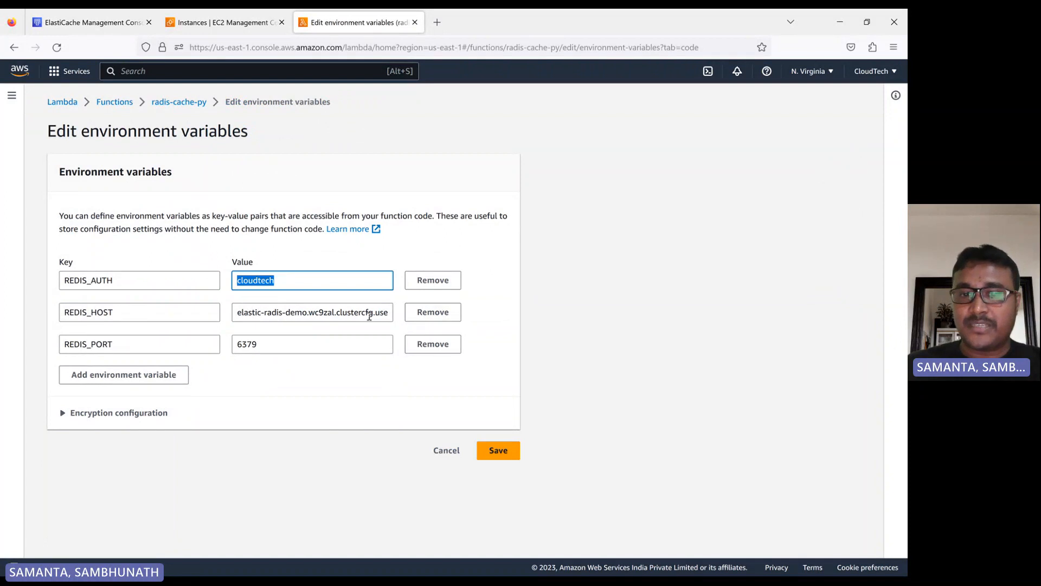
pyautogui.click(458, 456)
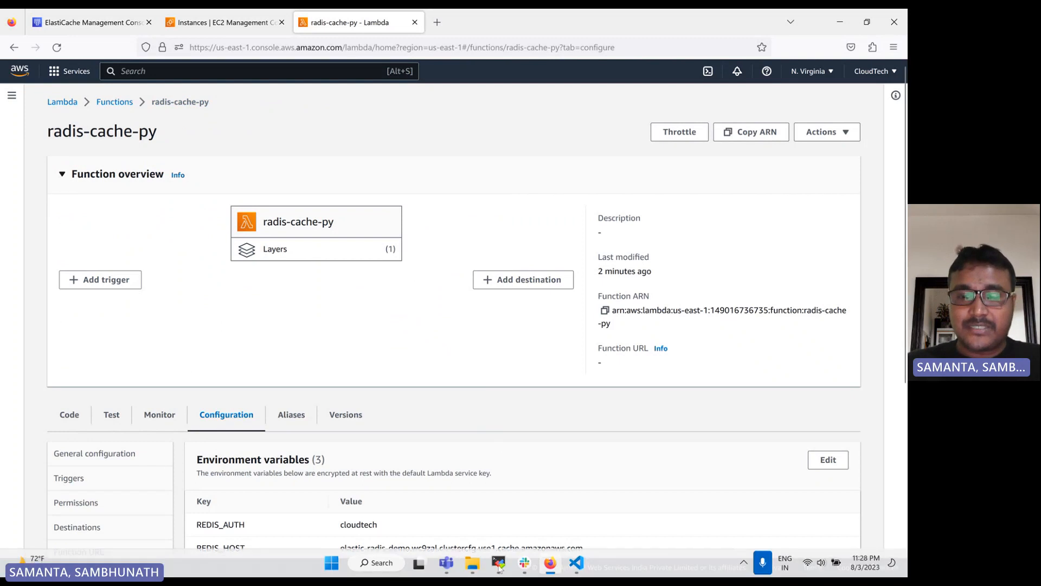
# - Scroll back through the EC2 terminal history to review the yum install and telnet connection commands
pyautogui.click(497, 566)
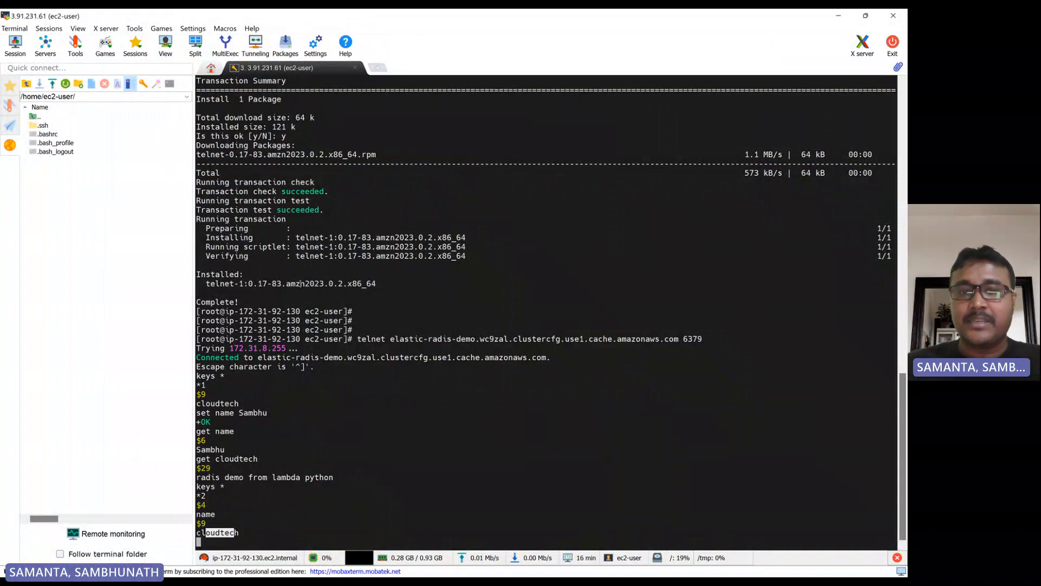
pyautogui.scroll(4, 340, 309)
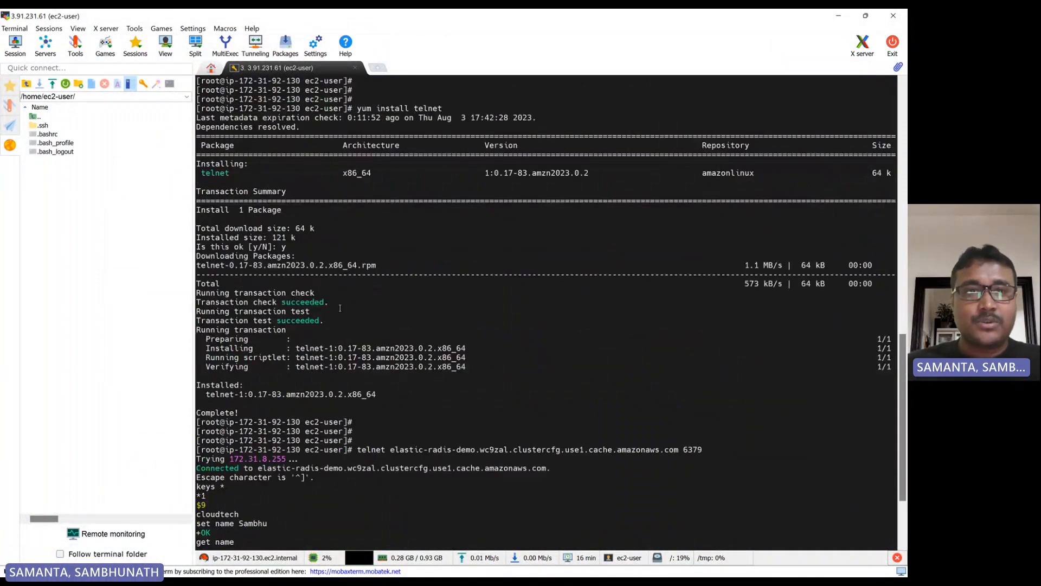
pyautogui.scroll(4, 340, 308)
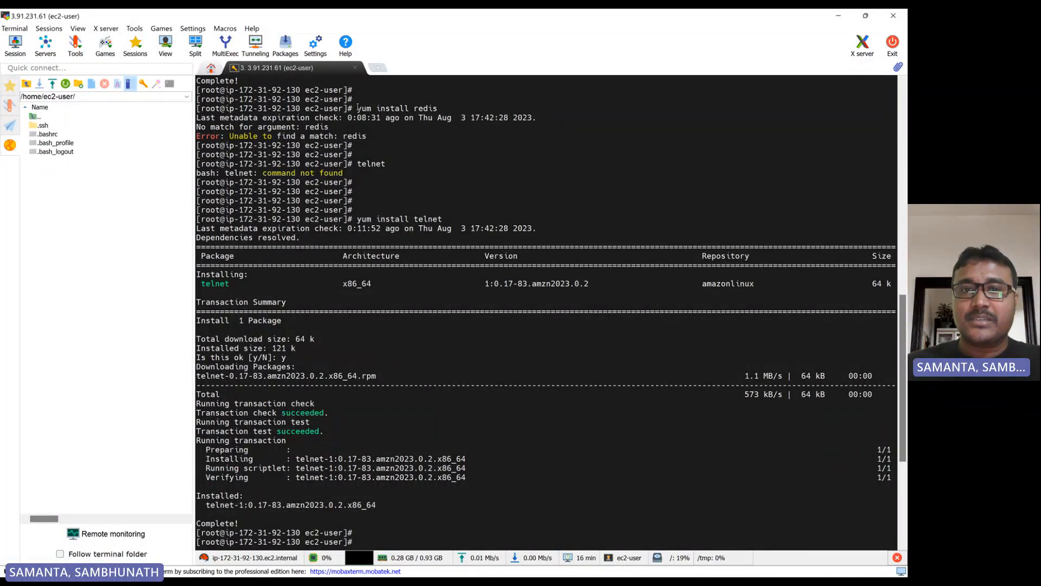
pyautogui.moveTo(358, 108); pyautogui.dragTo(435, 108)
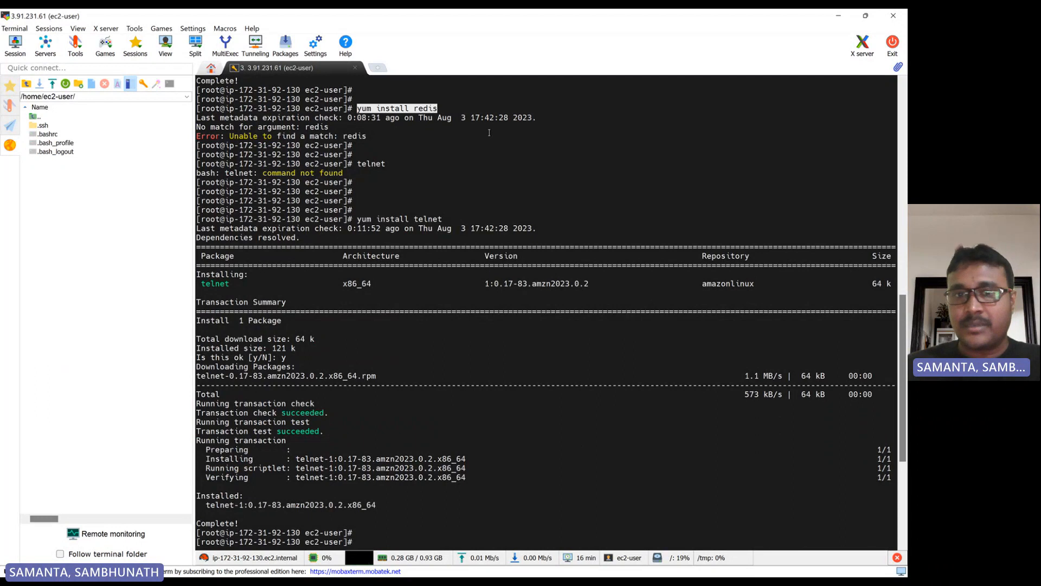
pyautogui.doubleClick(431, 109)
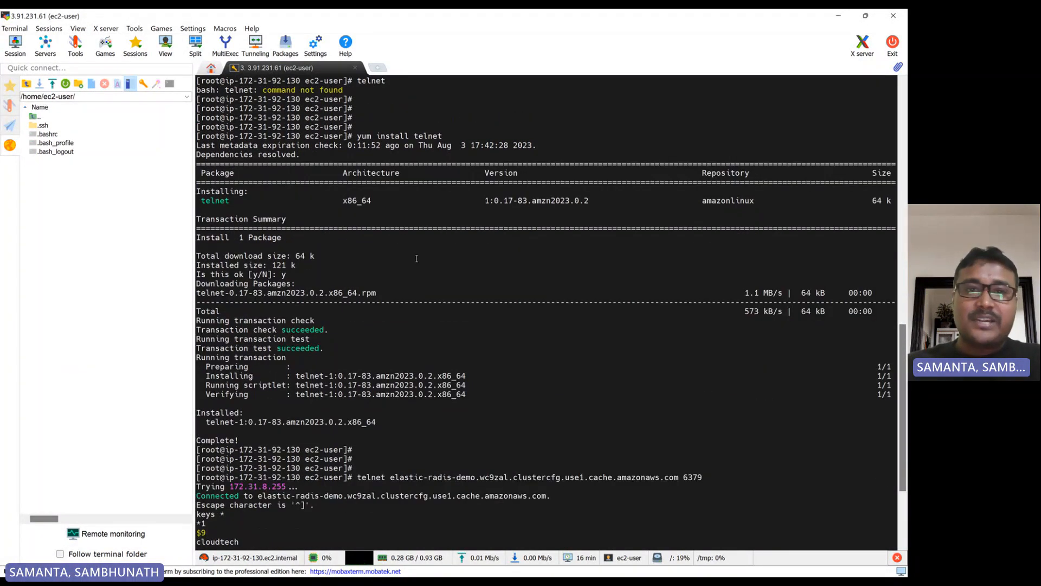
pyautogui.scroll(-5, 400, 197)
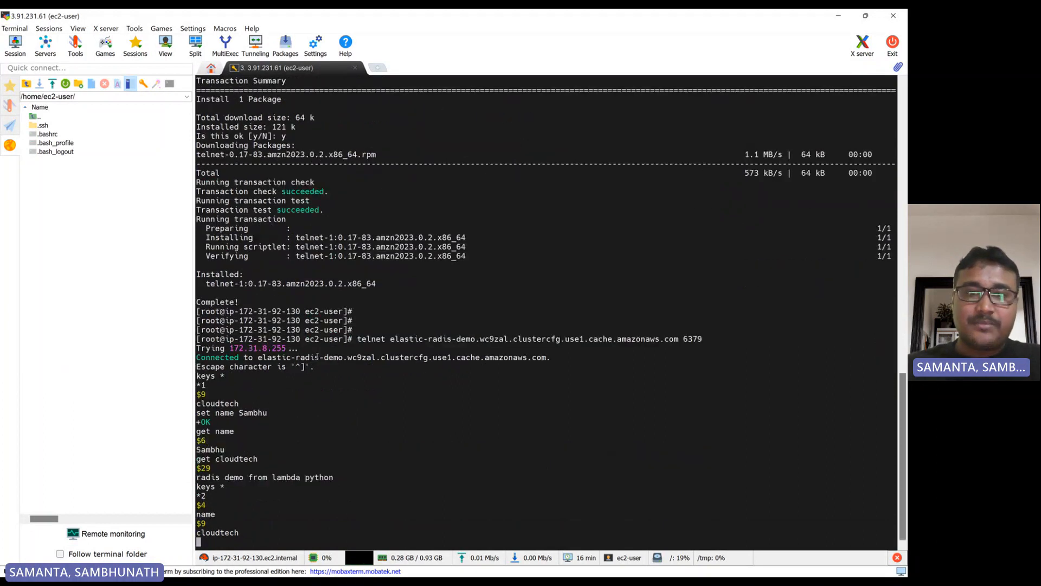
pyautogui.moveTo(356, 340); pyautogui.dragTo(384, 341)
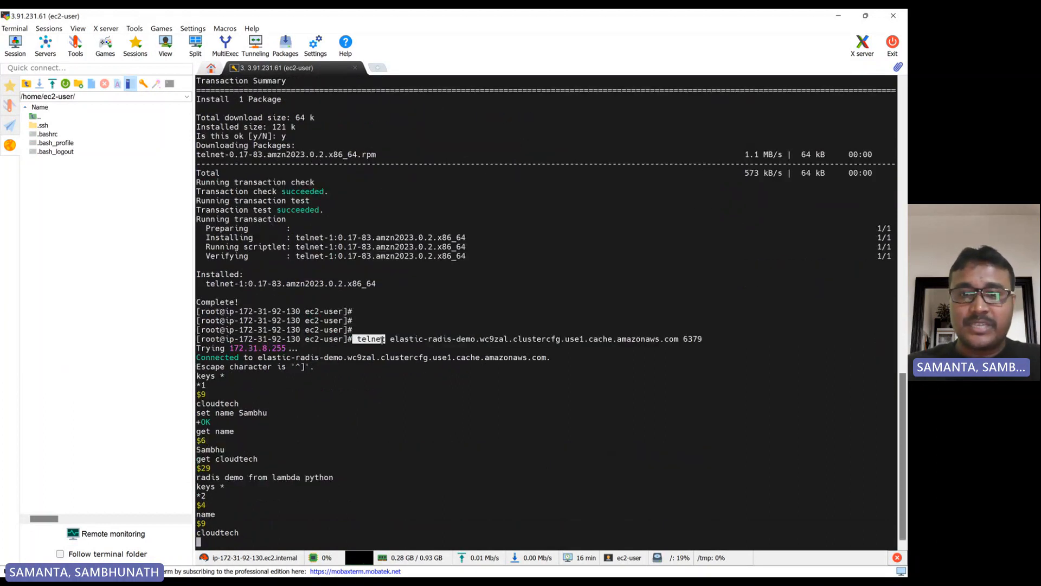
pyautogui.click(379, 342)
pyautogui.doubleClick(379, 340)
pyautogui.scroll(3, 379, 342)
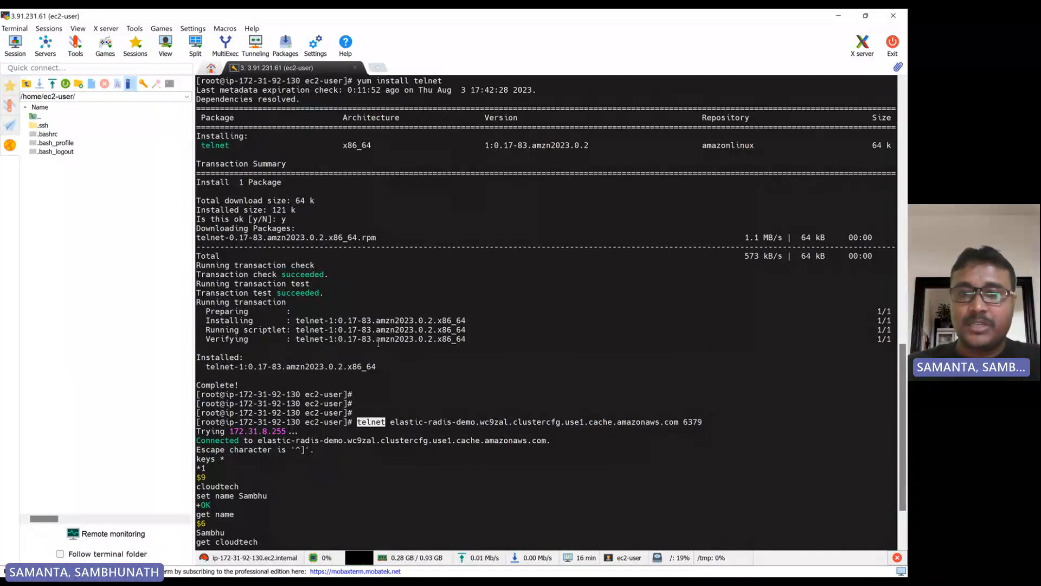
pyautogui.scroll(4, 414, 320)
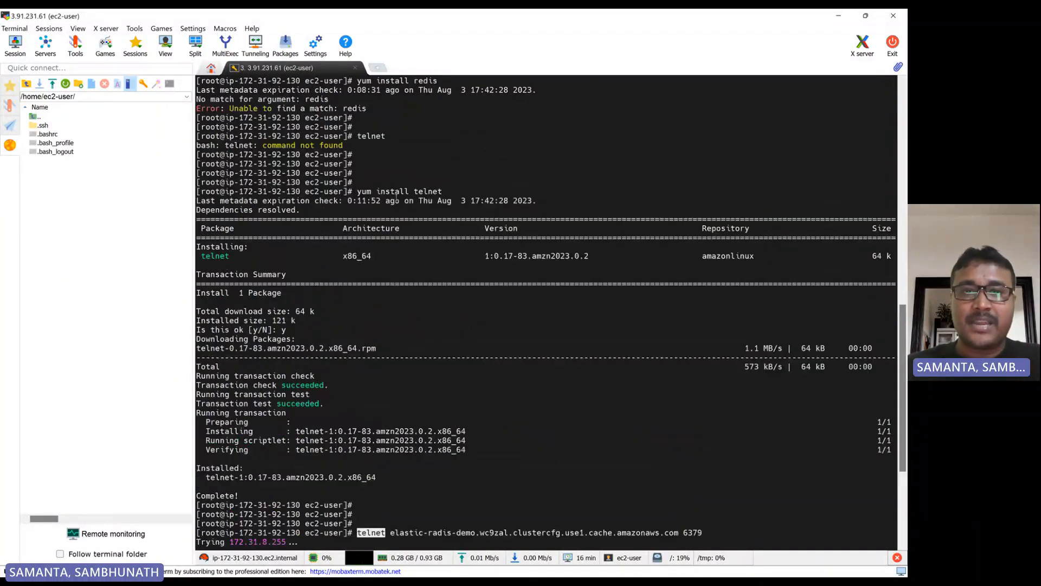
pyautogui.moveTo(358, 193); pyautogui.dragTo(441, 193)
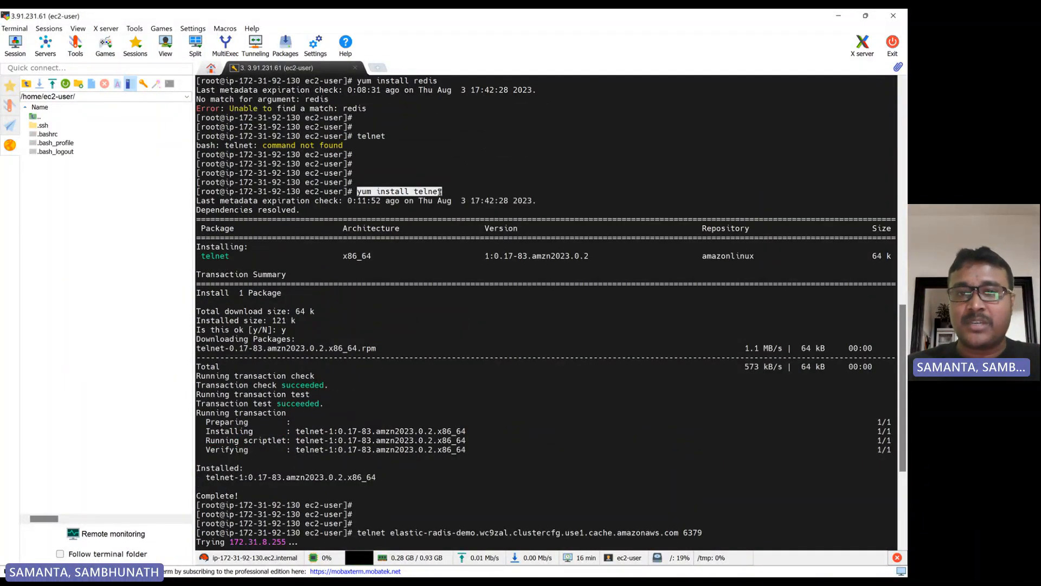
# - Scroll through the terminal history and highlight the ElastiCache endpoint used in the telnet connection command
pyautogui.scroll(8, 440, 191)
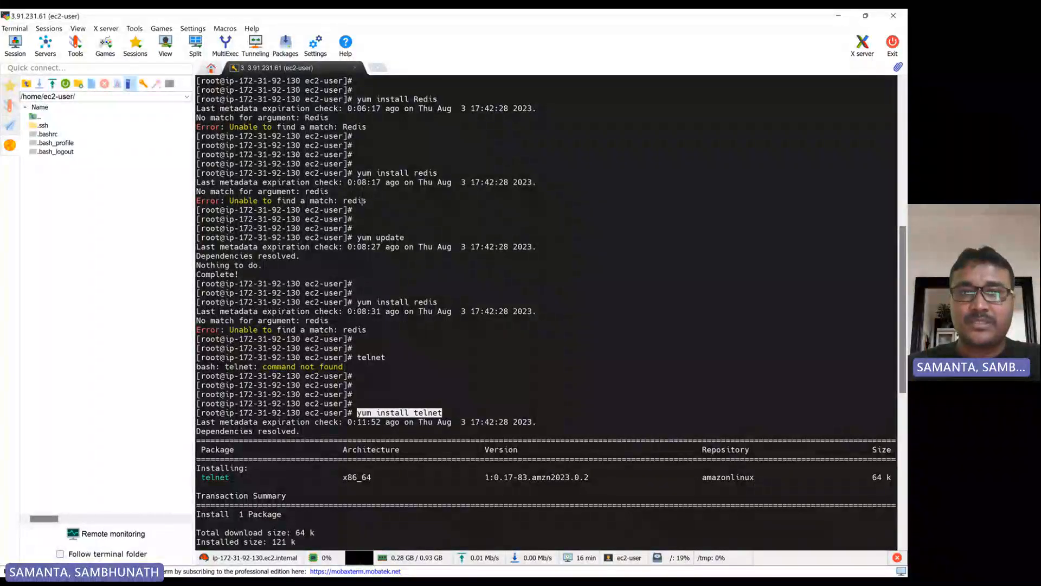
pyautogui.scroll(-7, 367, 230)
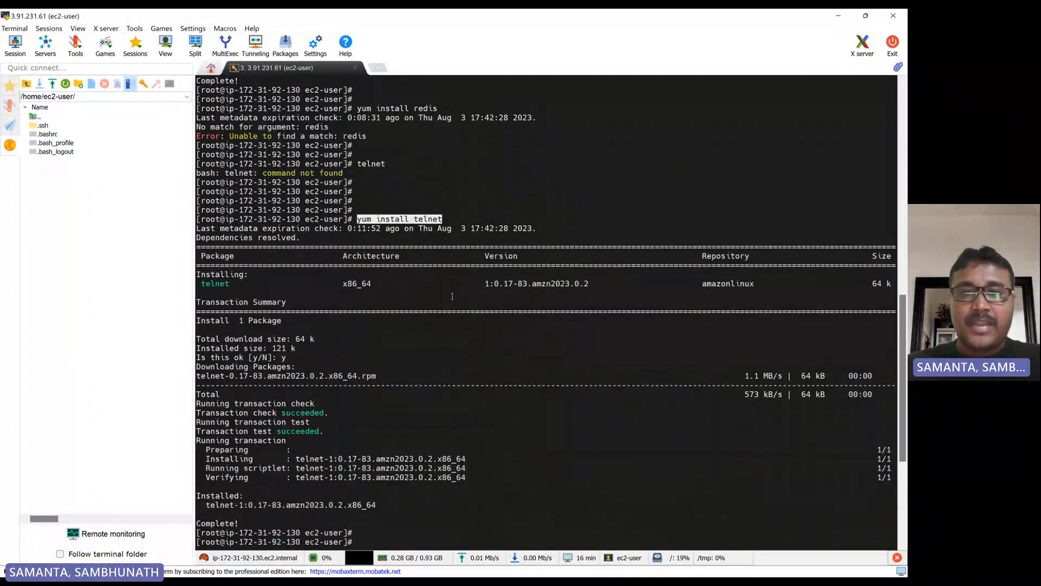
pyautogui.scroll(-4, 412, 362)
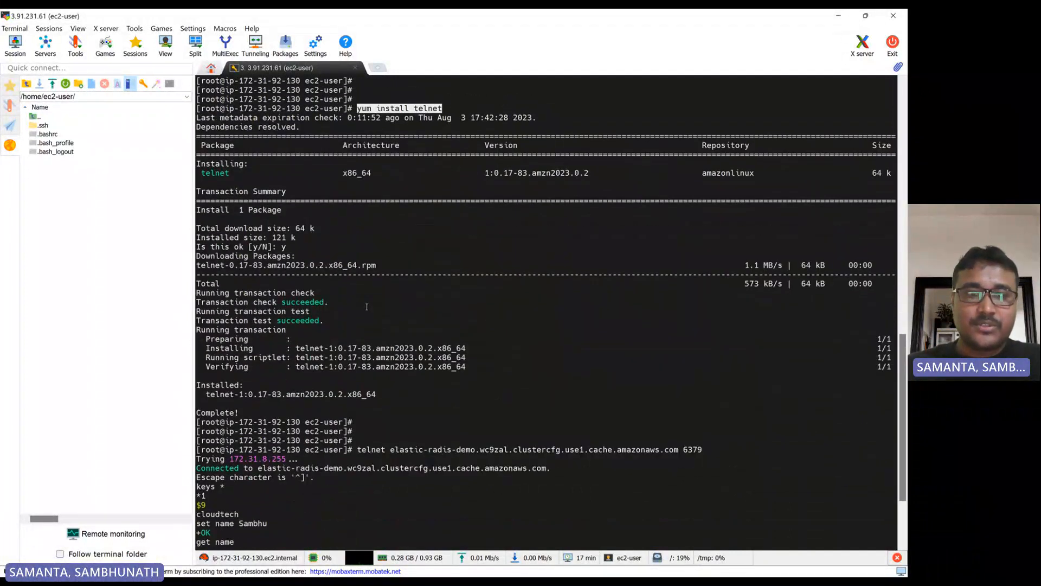
pyautogui.scroll(-3, 379, 309)
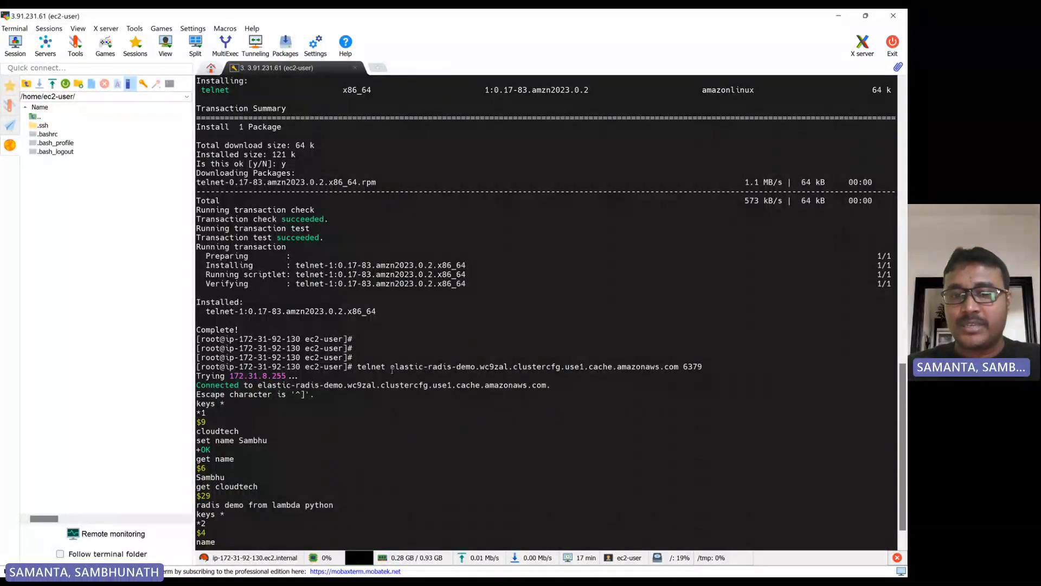
pyautogui.moveTo(392, 370); pyautogui.dragTo(680, 368)
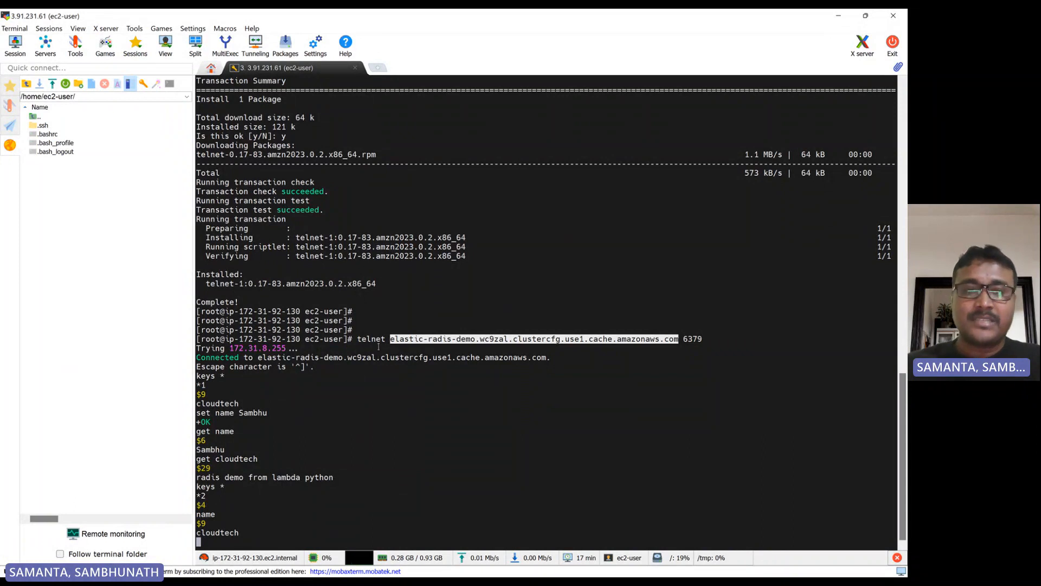
pyautogui.click(379, 328)
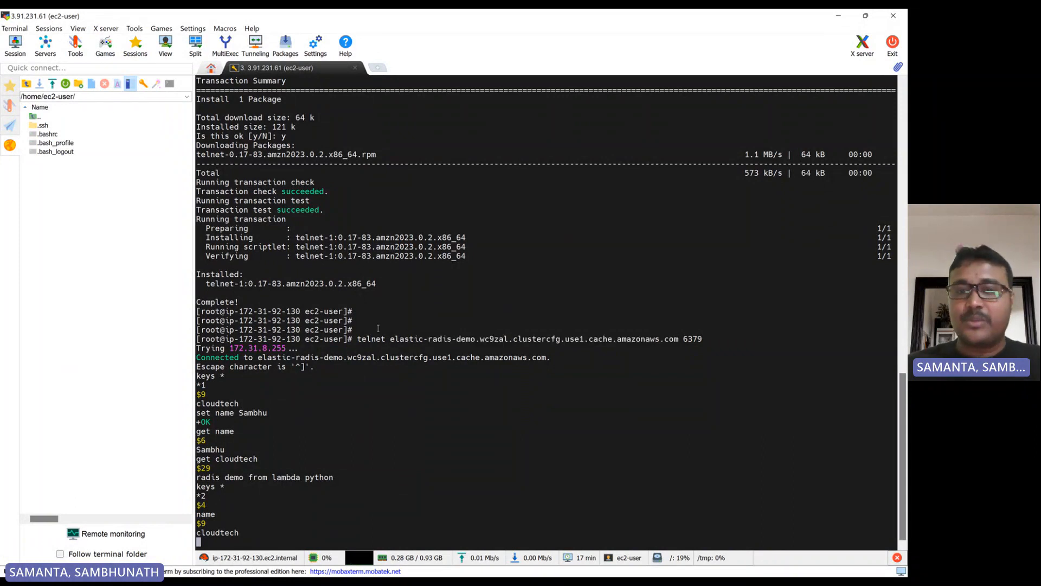